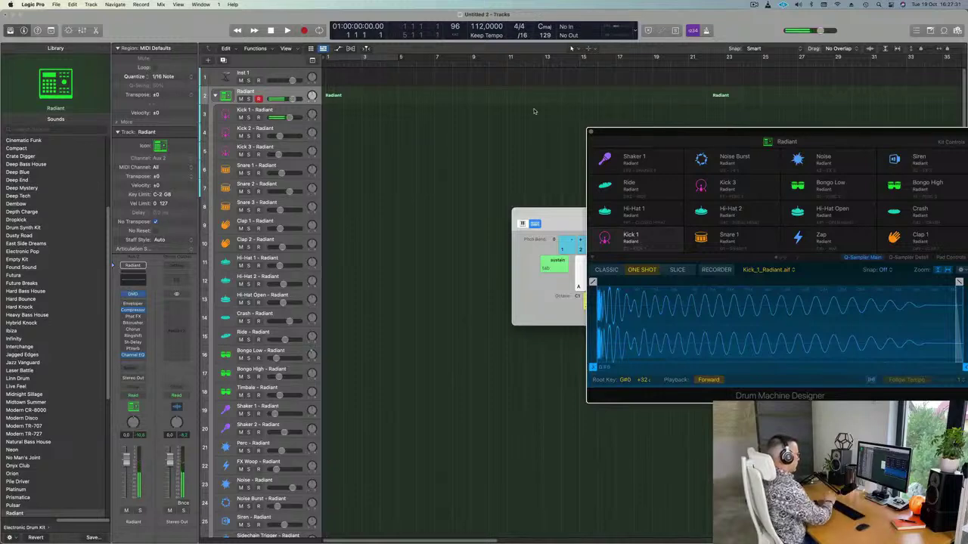
Step: Record a one-bar pattern of four kick hits, one per beat, on the Radiant drum track
key("r")
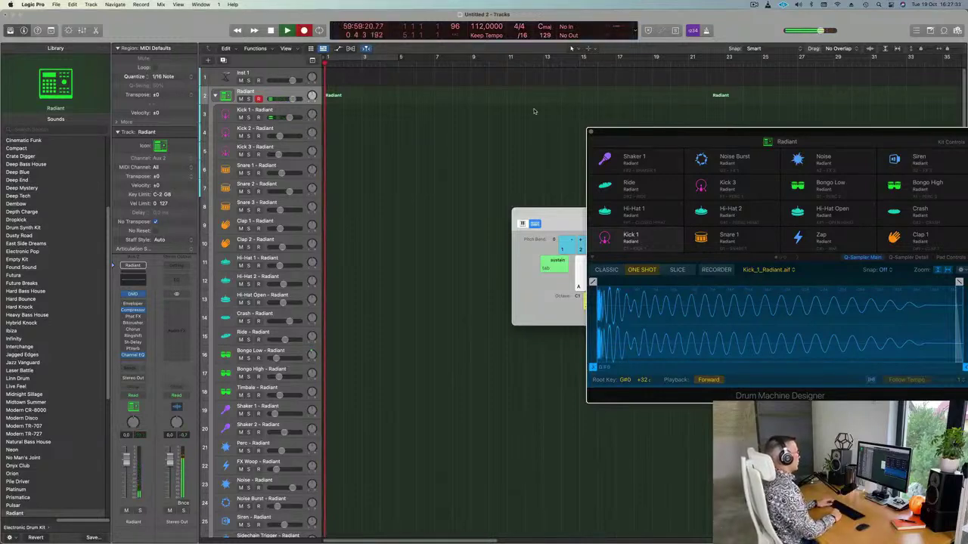
key("a")
key("a")
key("a")
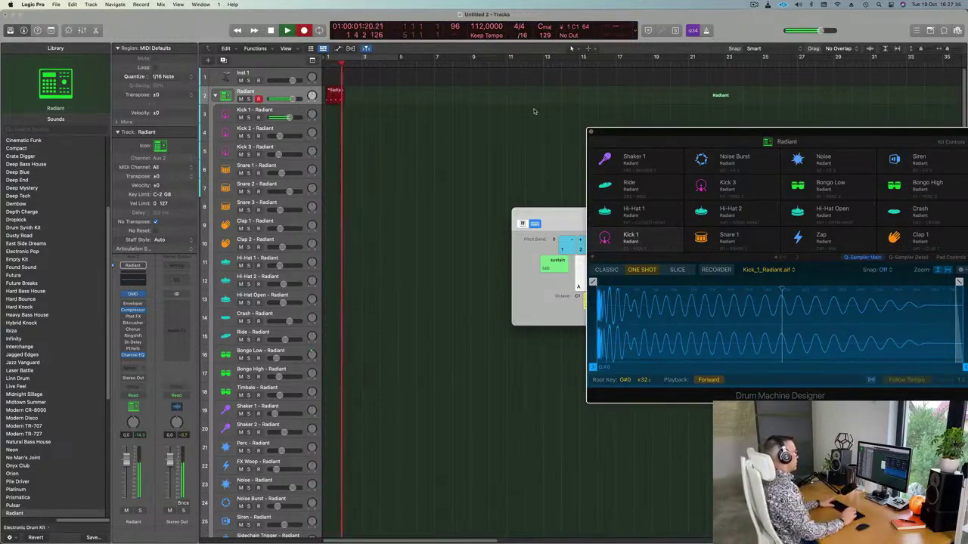
key("space")
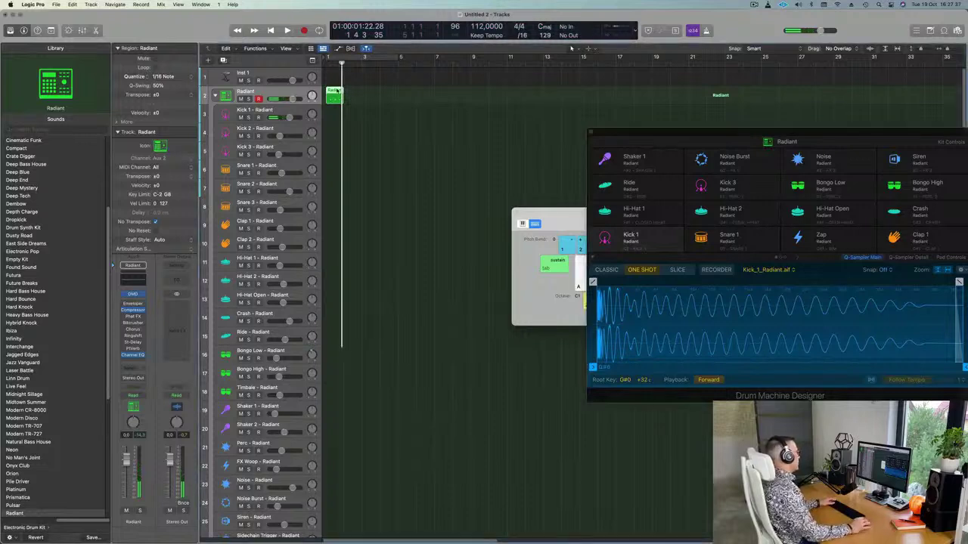
Step: Open the recorded kick region in the Piano Roll and play it with a four-bar cycle enabled
key("e")
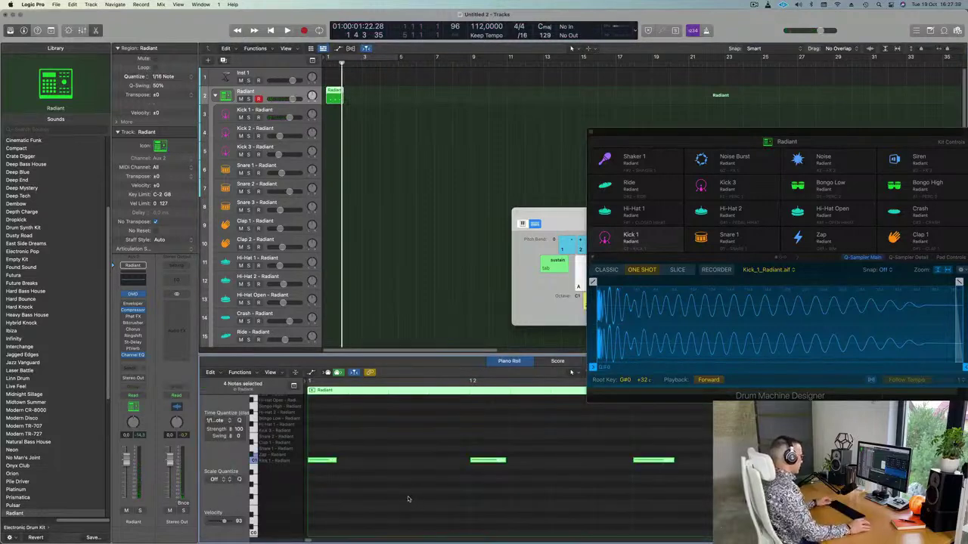
scroll(406, 495, "left", 2)
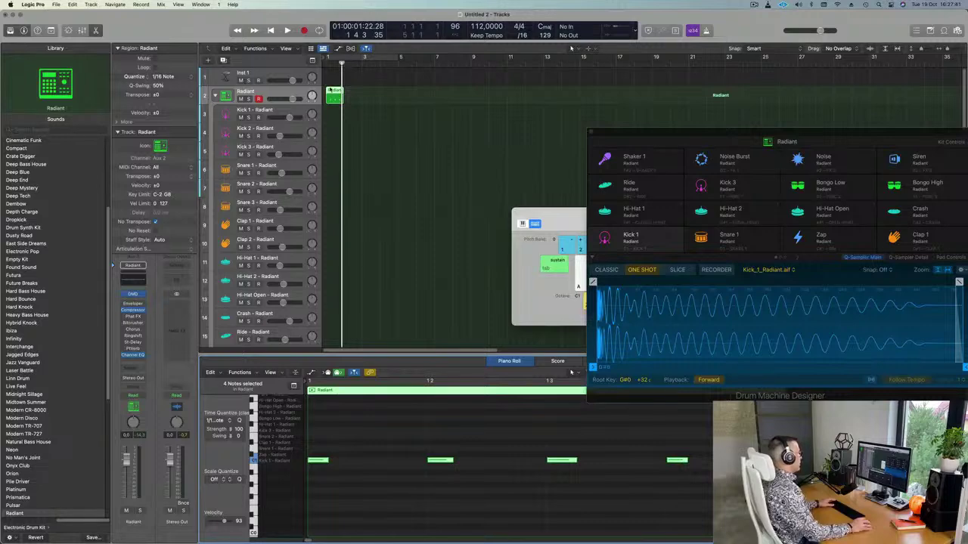
key("c")
key("space")
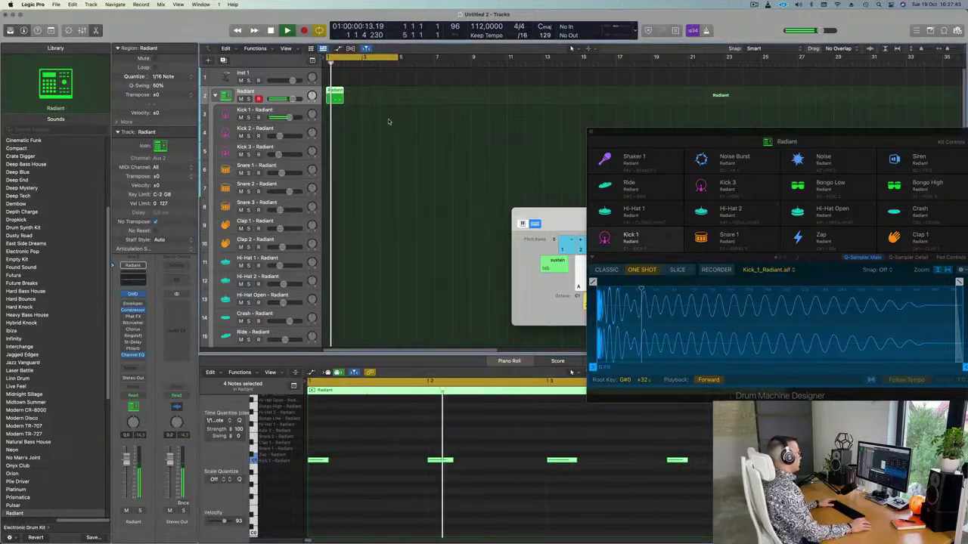
Step: Move the kick region onto the Kick 1 track and repeat it to fill the four-bar cycle
left_click_drag(334, 93, 334, 113)
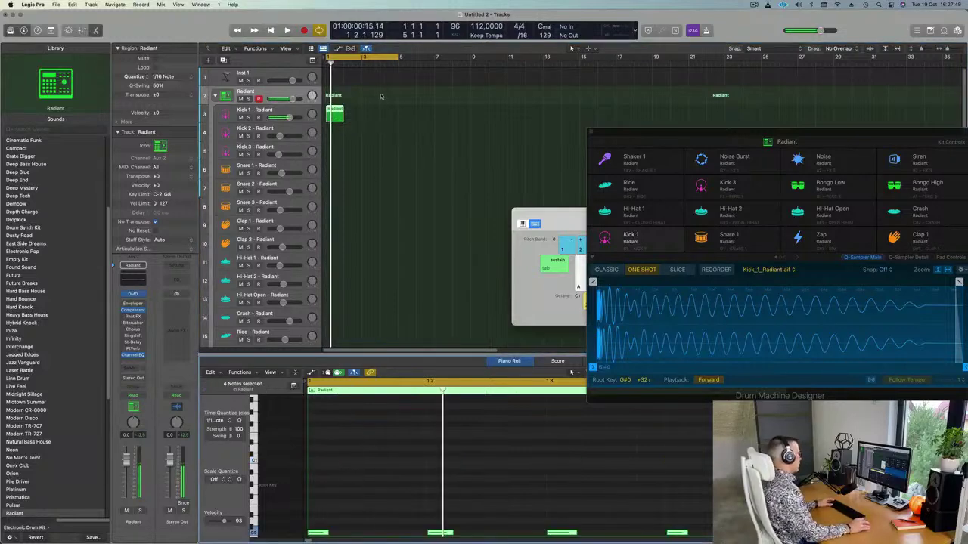
left_click(338, 115)
left_click(342, 120)
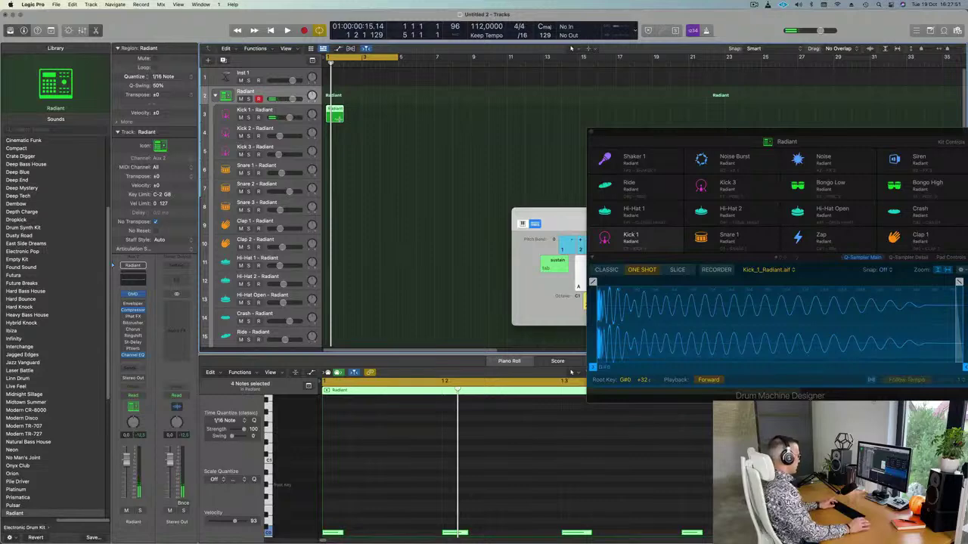
key("super+r")
key("super+r")
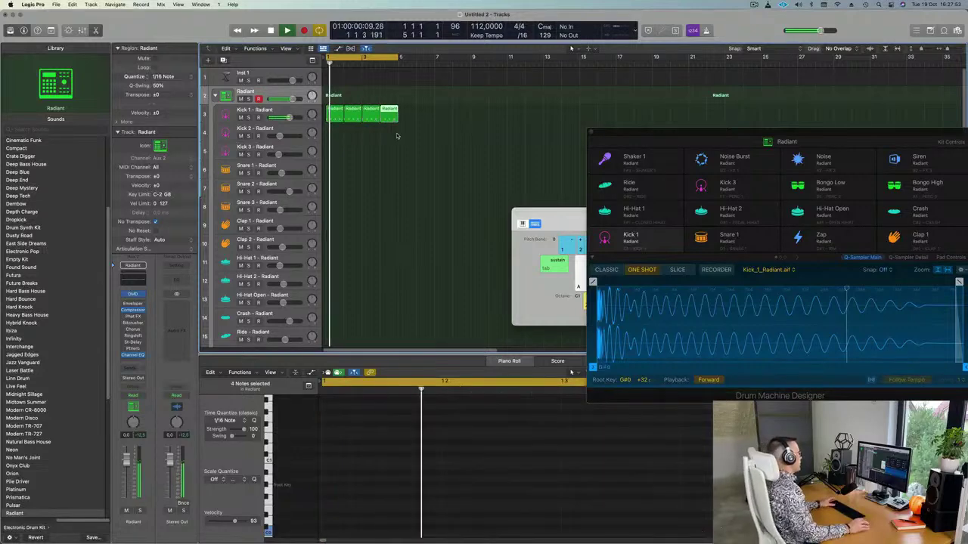
left_click(397, 135)
Step: Lower the Kick 1 track's volume slightly while listening to the loop, and stop playback
left_click(285, 111)
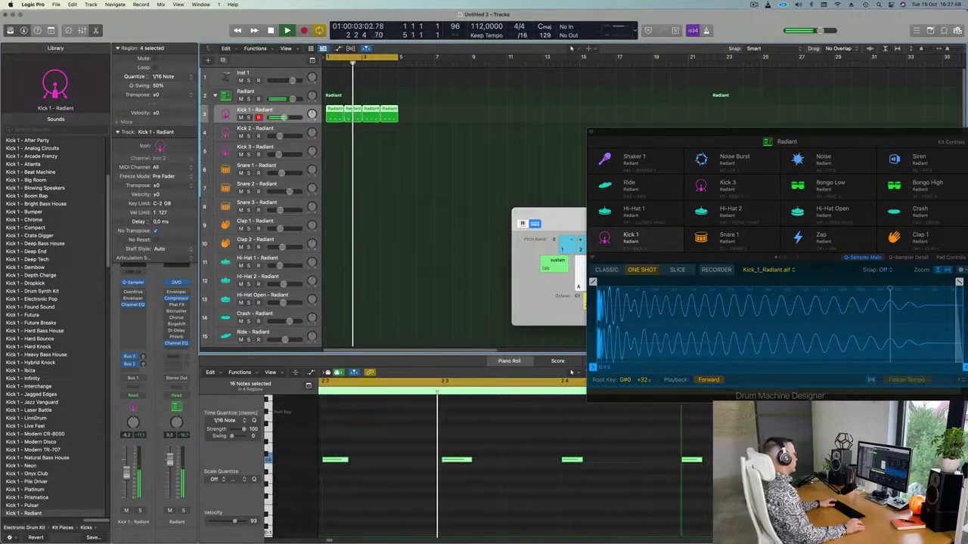
scroll(352, 194, "down", 1)
key("space")
scroll(354, 195, "down", 1)
scroll(354, 194, "up", 2)
left_click(354, 194)
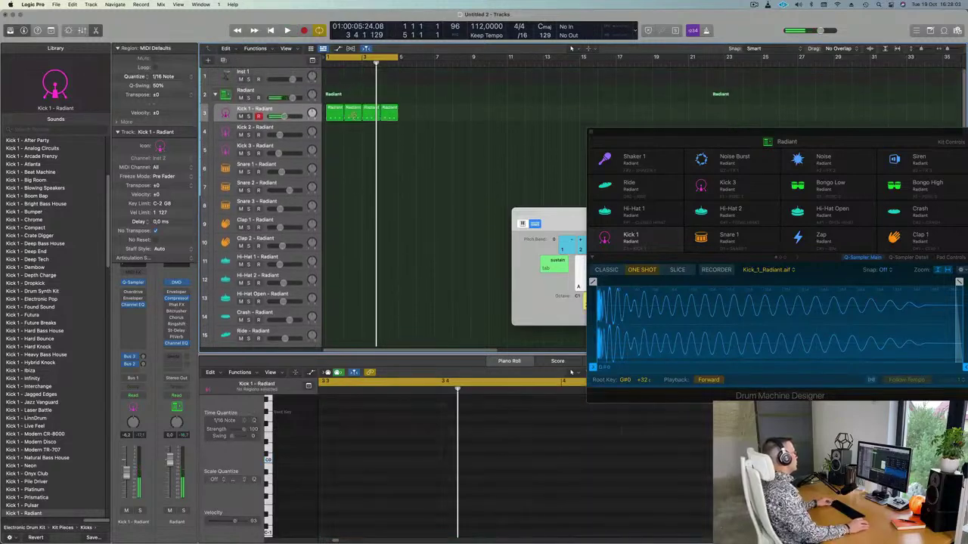
Step: Copy the first kick region to the Hi-Hat 1 track, shifting its notes to the off-beats and transposing them up to C3
left_click_drag(339, 112, 334, 262)
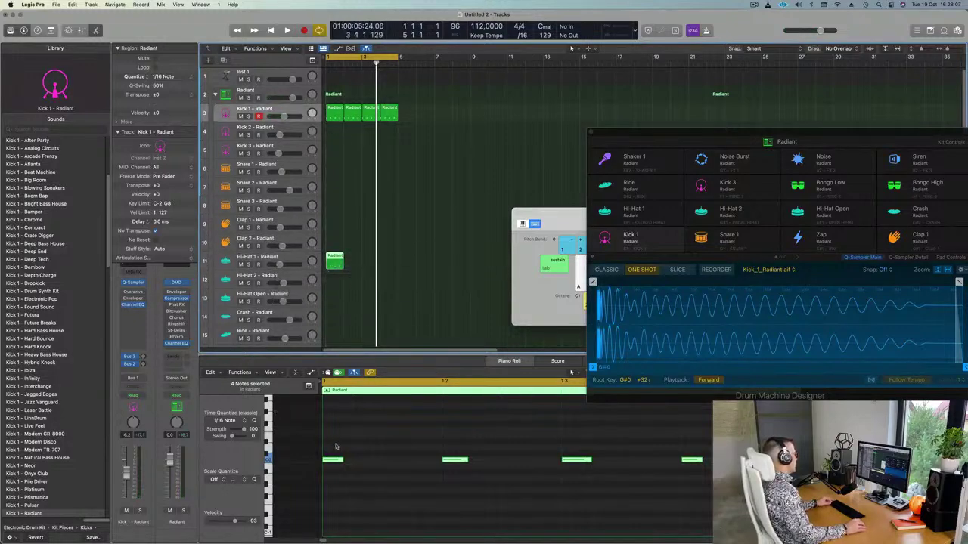
left_click_drag(684, 515, 702, 522)
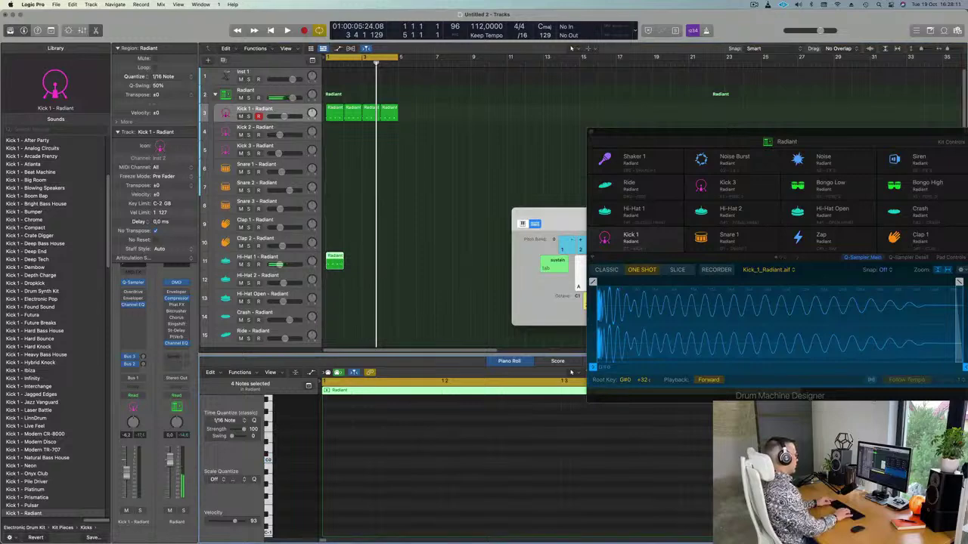
key("space")
Step: Repeat the one-bar Hi-Hat 1 region to fill the four-bar cycle
left_click(336, 266)
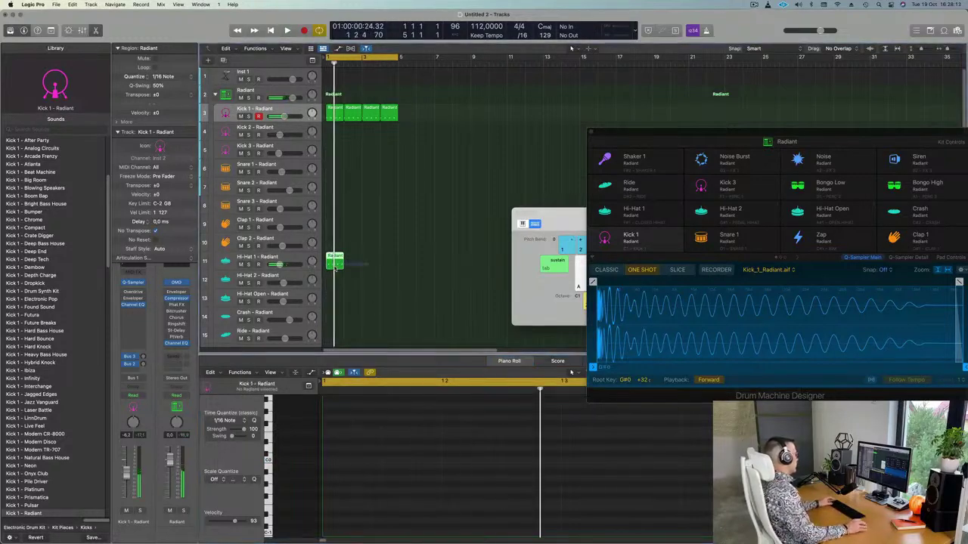
key("super+r")
key("super+r")
key("super+r")
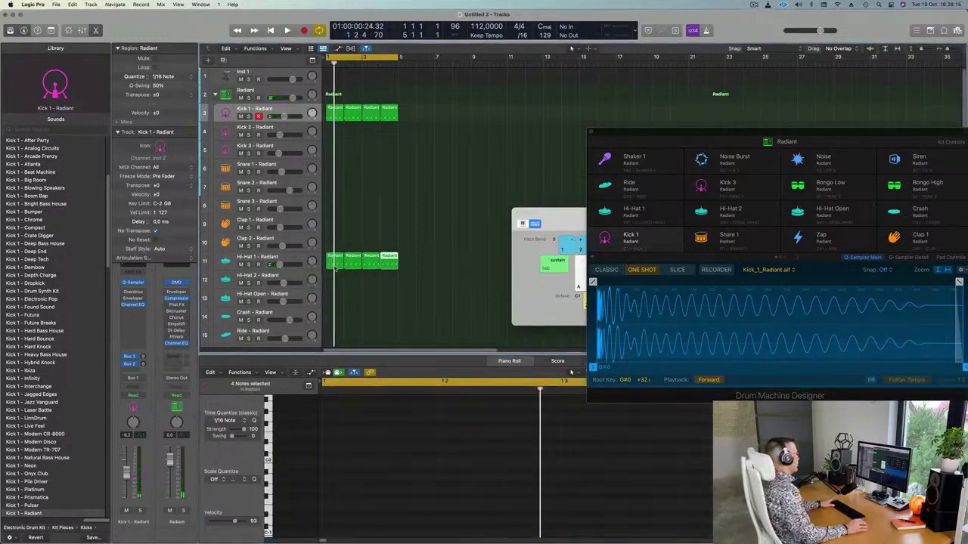
key("space")
Step: Lower the Hi-Hat 1 track's volume to -22.0 dB and play the loop
left_click(274, 259)
key("space")
key("space")
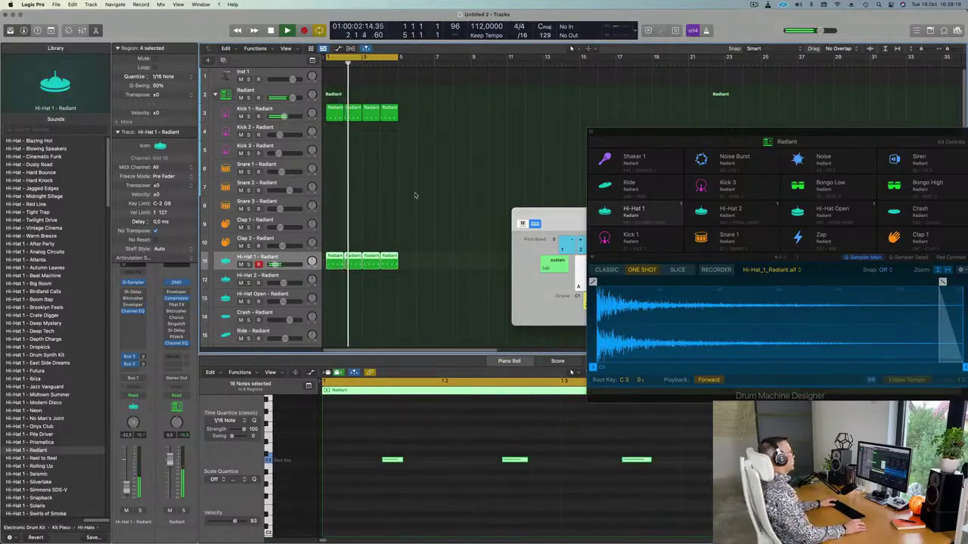
Step: Move the first Hi-Hat 1 region to the Bongo High track and delete all its notes except the first off-beat one
scroll(415, 196, "down", 3)
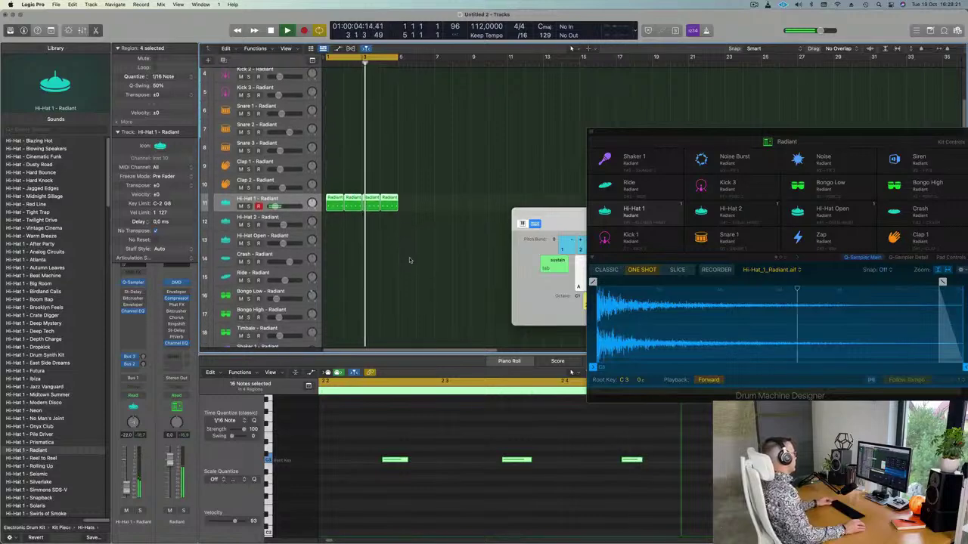
scroll(420, 253, "down", 3)
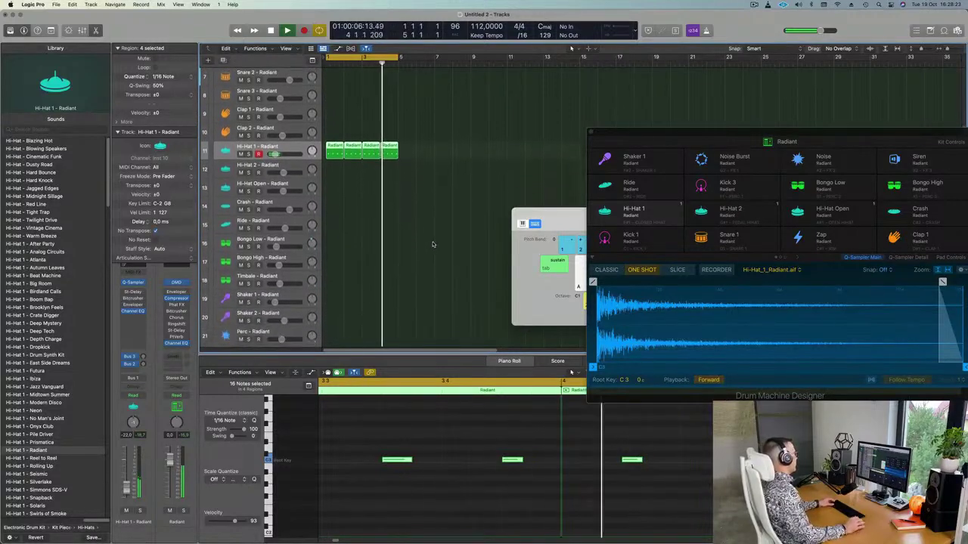
key("space")
left_click(334, 144)
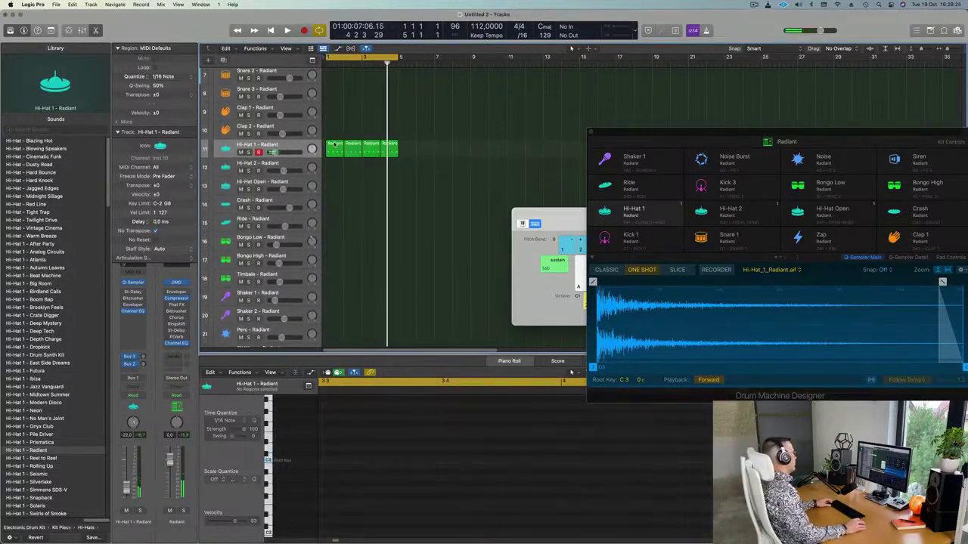
left_click_drag(332, 163, 334, 259)
key("space")
left_click_drag(424, 429, 681, 516)
key("Delete")
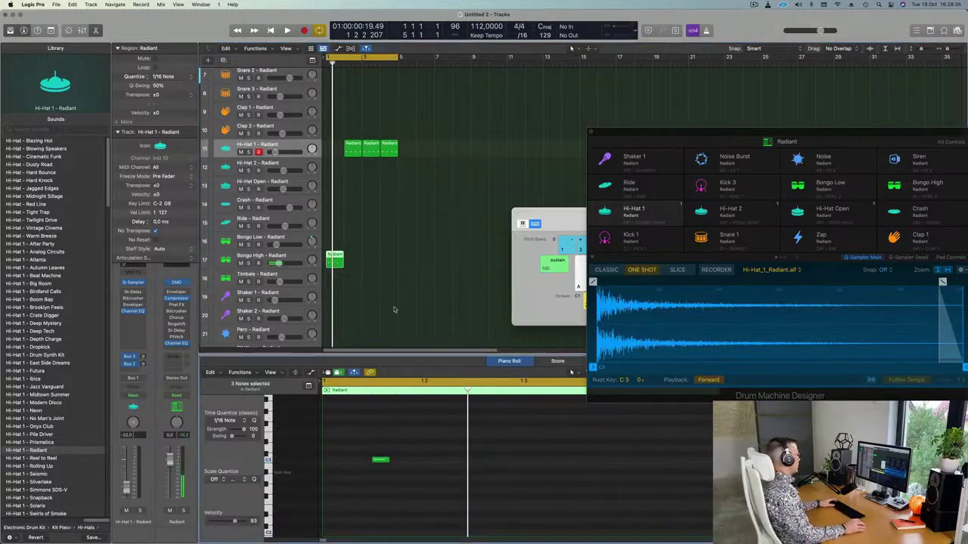
key("space")
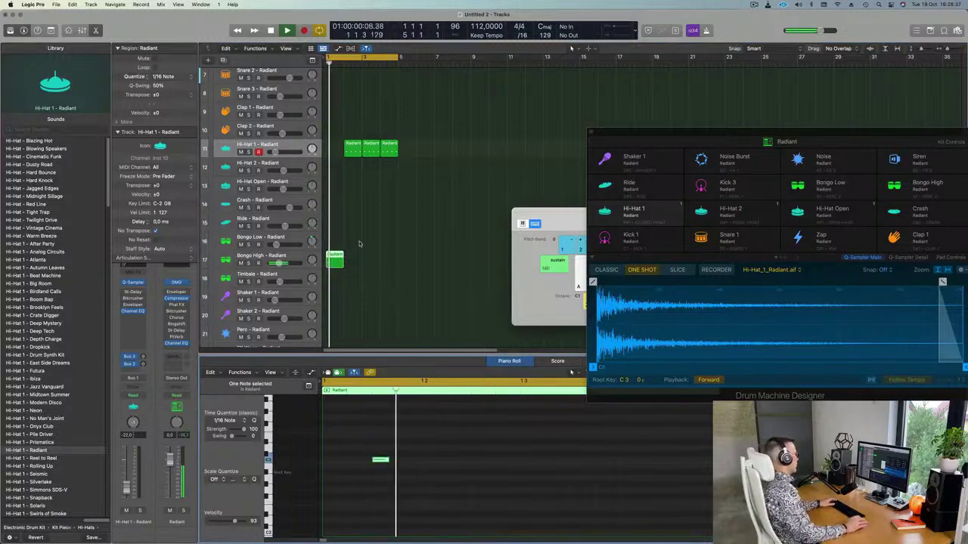
Step: Copy a hi-hat region back to bar 1 of Hi-Hat 1 and repeat the Bongo High region to fill four bars
key("space")
mouse_move(352, 145)
left_mouse_down("alt")
mouse_move(331, 149)
mouse_move(353, 149)
left_mouse_up("alt")
left_click_drag(379, 248, 330, 268)
key("super+r")
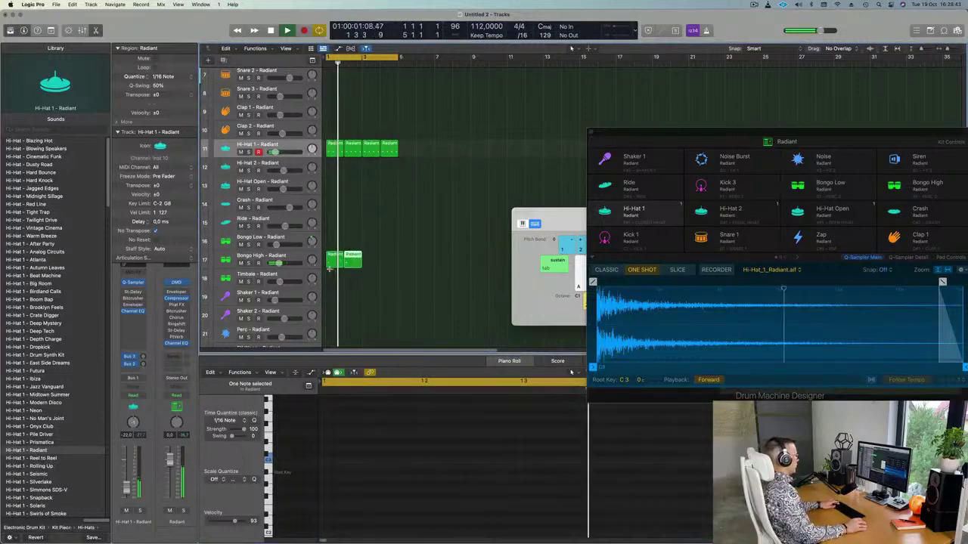
key("super+r")
key("super+r")
Step: Move the first Bongo High region to Bongo Low with its note shifted just past beat 3, and copy a region back into Bongo High's bar 1
left_click(335, 258)
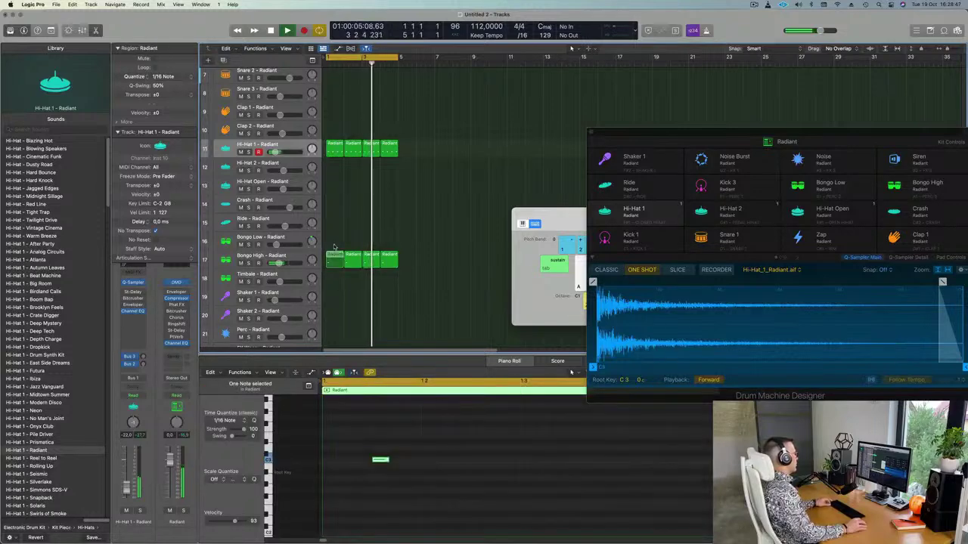
left_click_drag(334, 258, 334, 242)
left_click_drag(358, 427, 438, 487, "ctrl+alt")
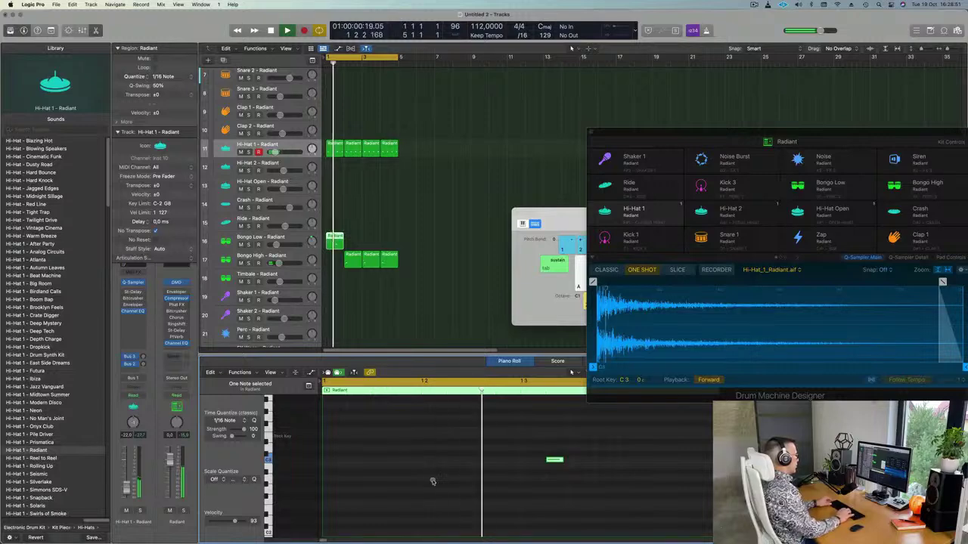
key("space")
mouse_move(354, 260)
left_mouse_down()
mouse_move(333, 259)
mouse_move(352, 259)
left_mouse_up()
Step: Nudge the Bongo Low note slightly later and repeat its region to fill the four-bar cycle
left_click(336, 241)
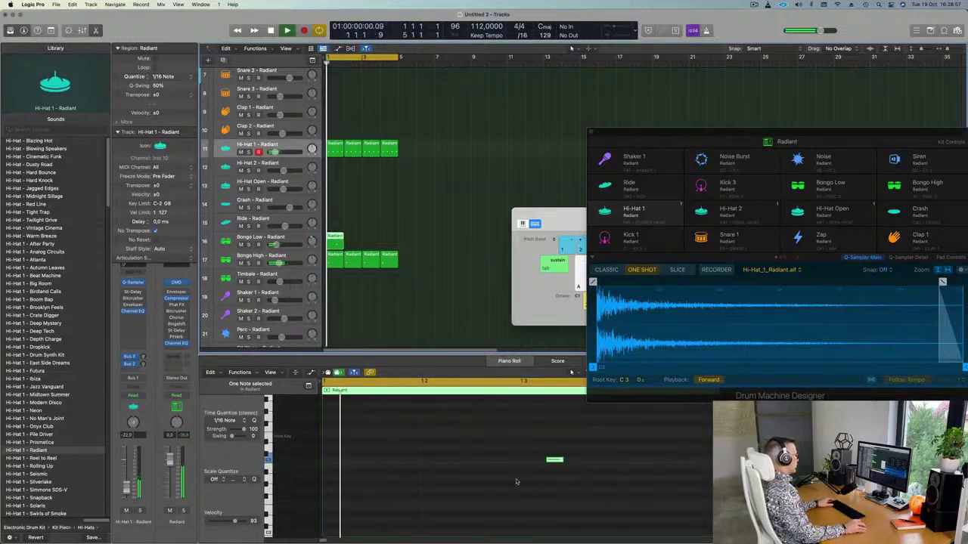
key("alt+Right")
key("alt+Right")
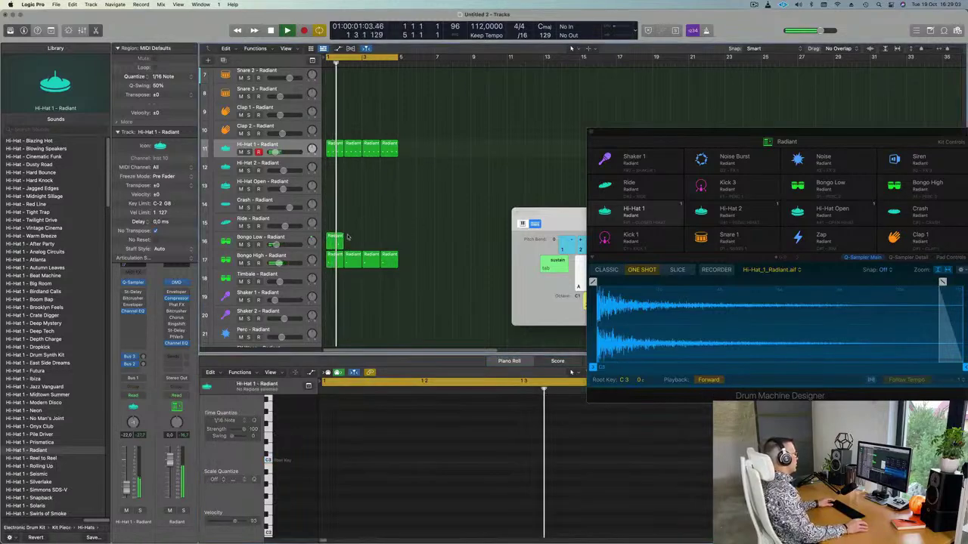
key("super+r")
key("super+r")
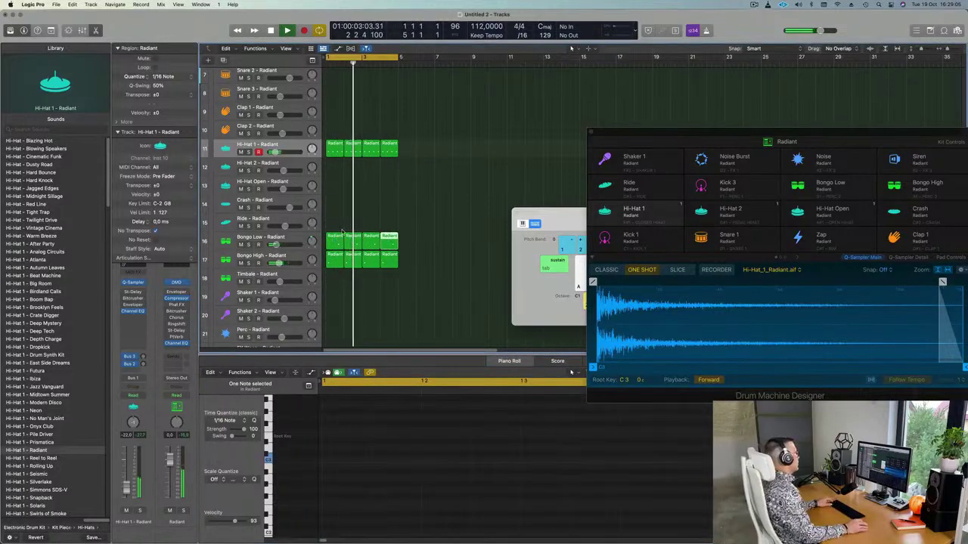
Step: Copy the first Kick 1 region to bar 1 of the Clap 1 track
scroll(350, 230, "up", 5)
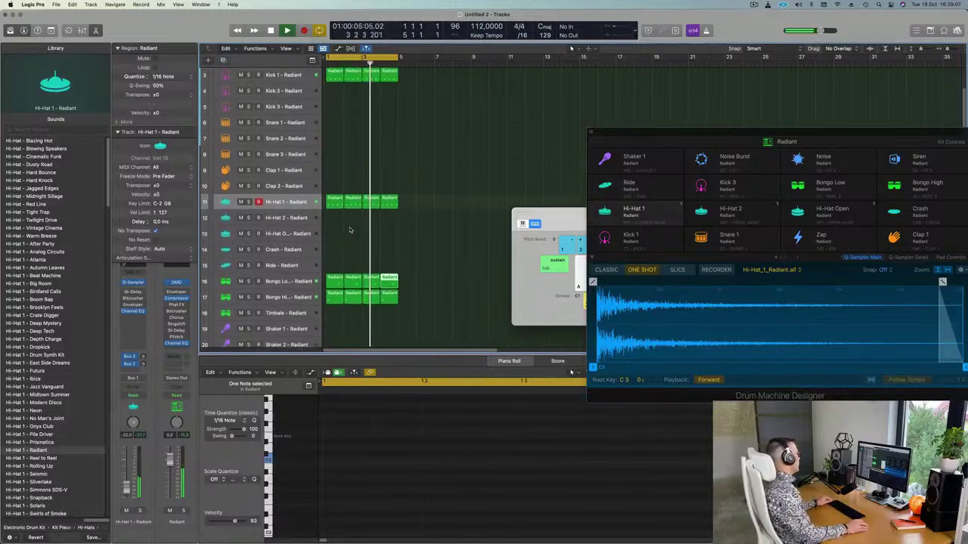
scroll(350, 230, "up", 2)
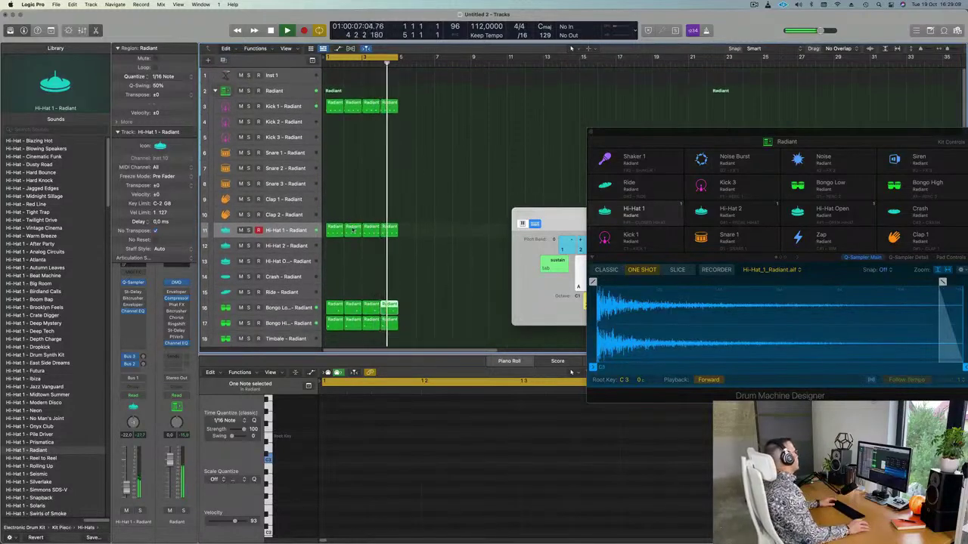
key("space")
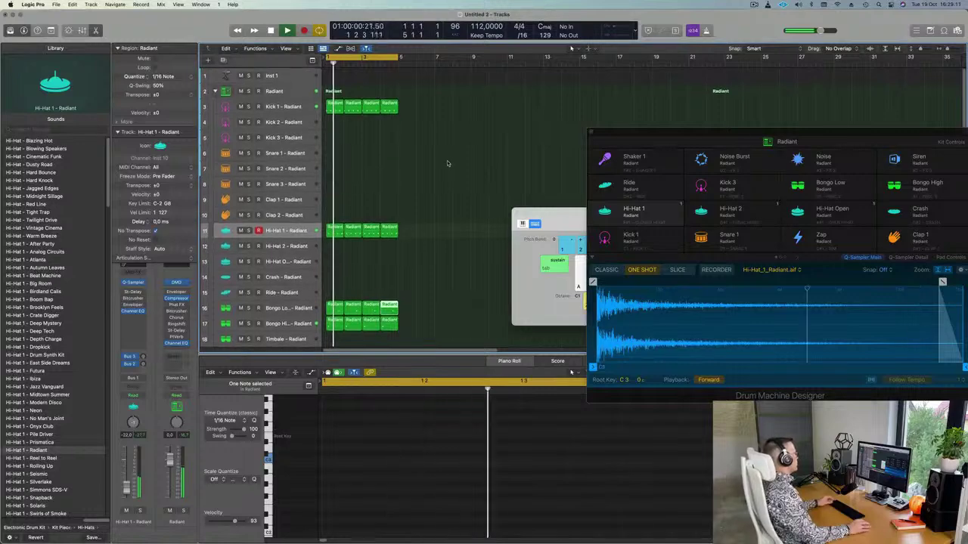
left_click(336, 104)
left_click_drag(333, 108, 332, 203)
key("Return")
key("space")
Step: Delete the clap notes on beats 1 and 3, transpose the remaining two notes, and play the result
left_click_drag(338, 447, 675, 491)
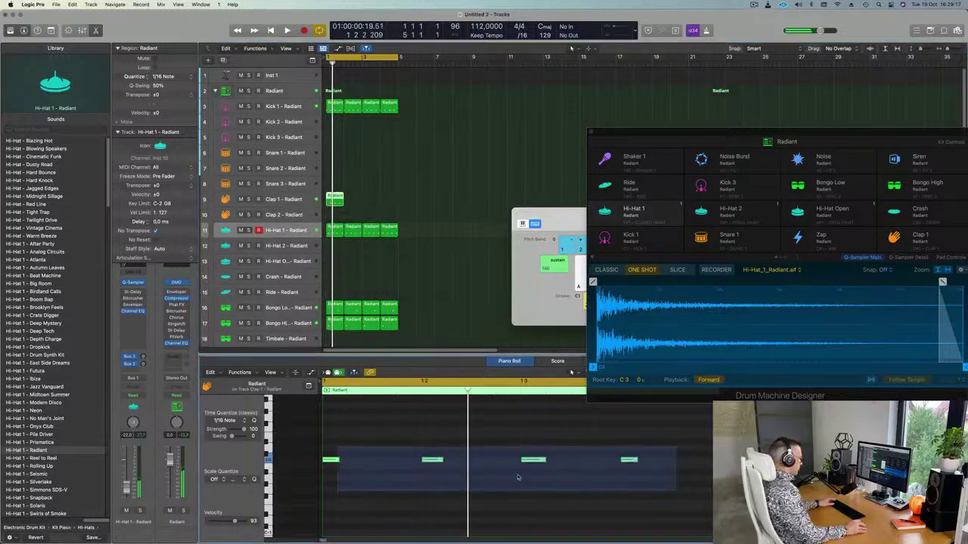
left_click(518, 477)
left_click_drag(368, 436, 327, 479)
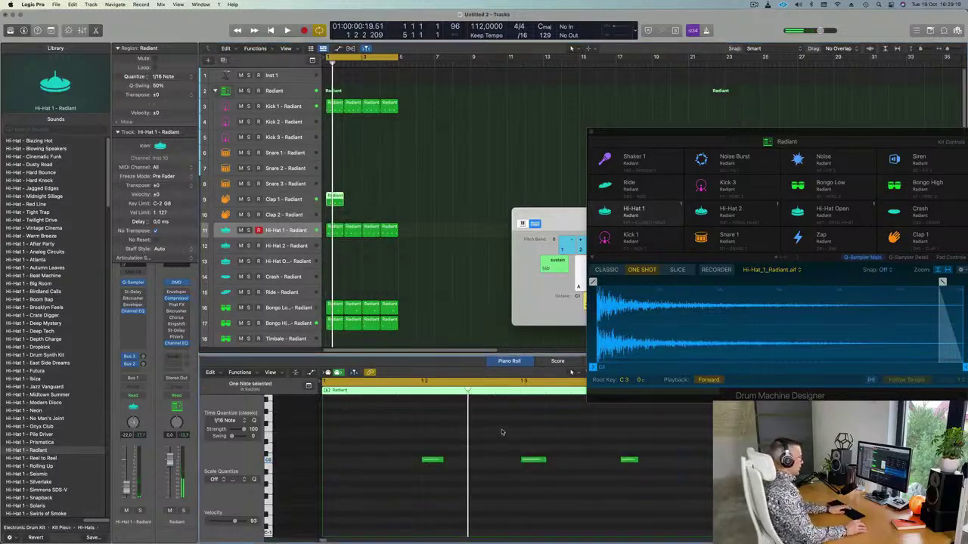
key("Delete")
left_click_drag(399, 440, 649, 499)
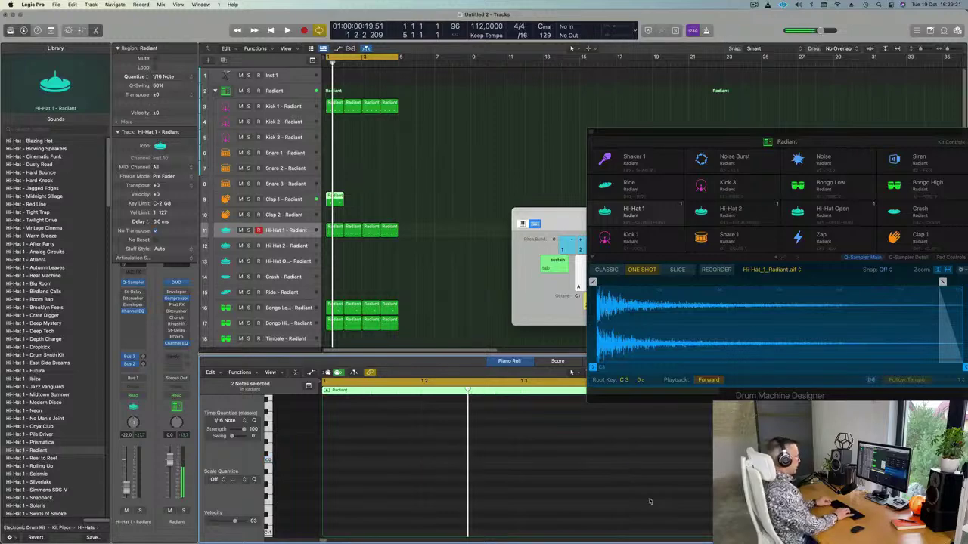
key("space")
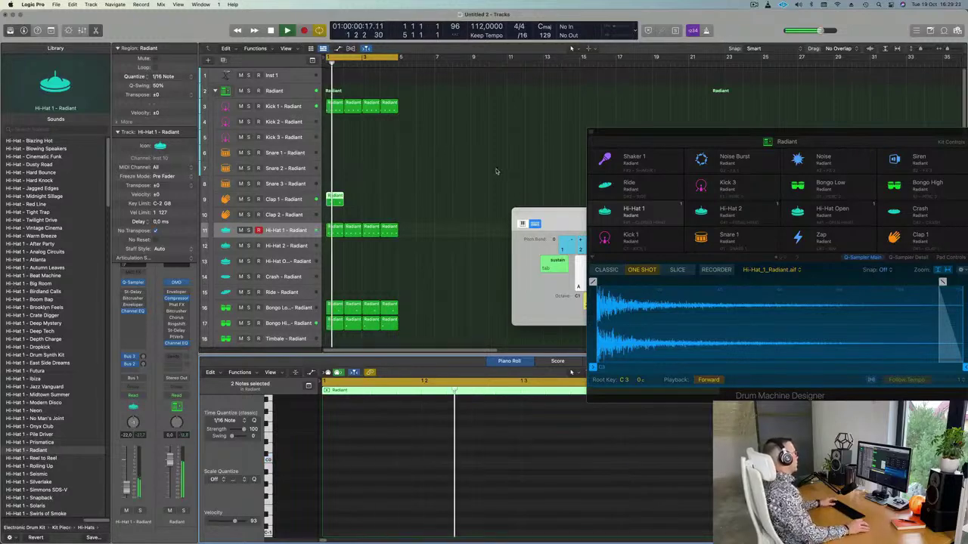
Step: Repeat the Clap 1 region through bar 4 to fill the four-bar cycle and play the loop from the beginning
key("space")
key("space")
left_click_drag(382, 189, 335, 204)
key("super+r")
key("super+r")
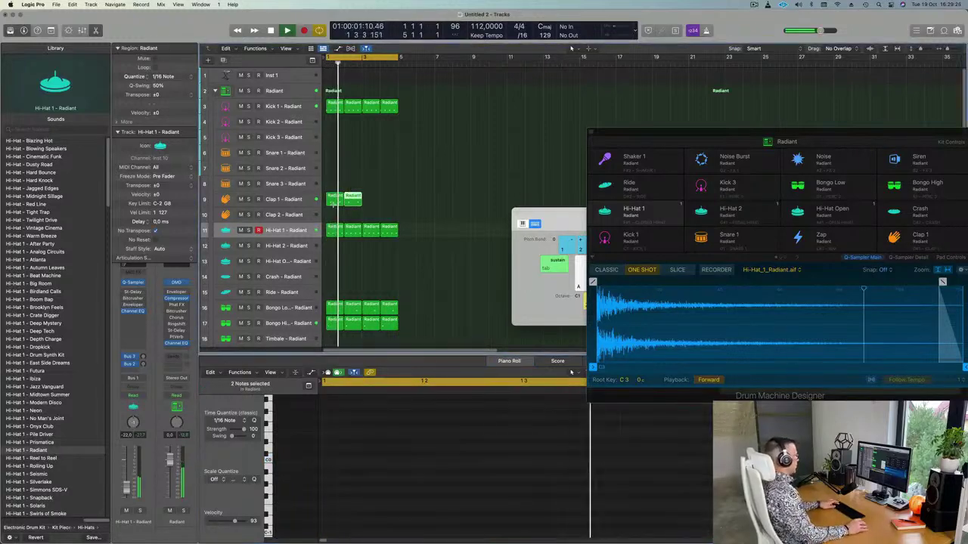
key("super+r")
key("Return")
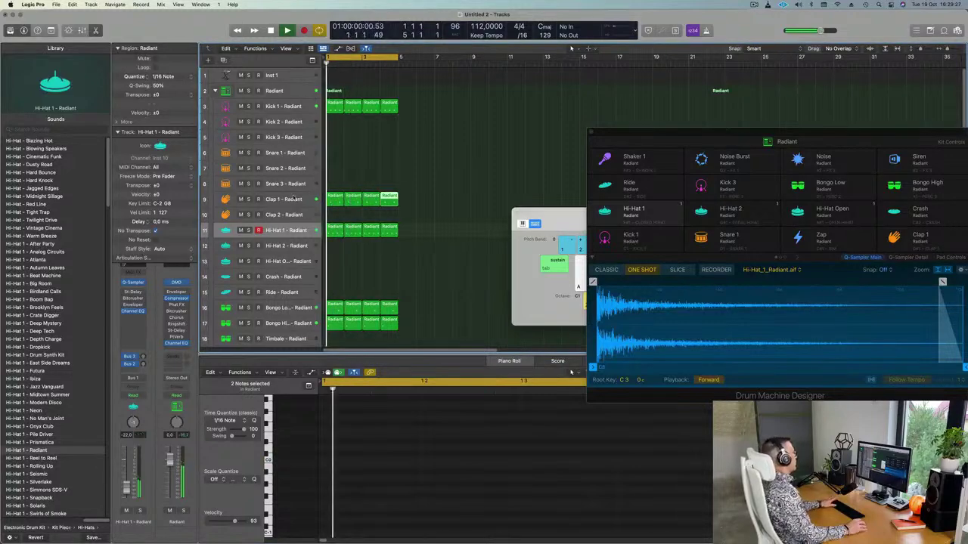
left_click(284, 199)
key("Return")
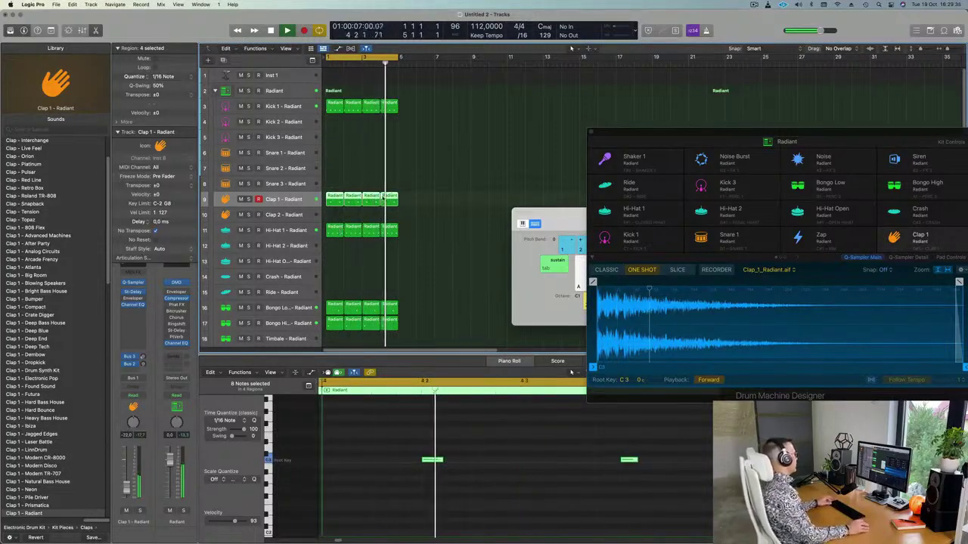
Step: Insert the Alchemy synthesizer as the instrument on the Inst 1 track
key("super+Up")
key("super+Up")
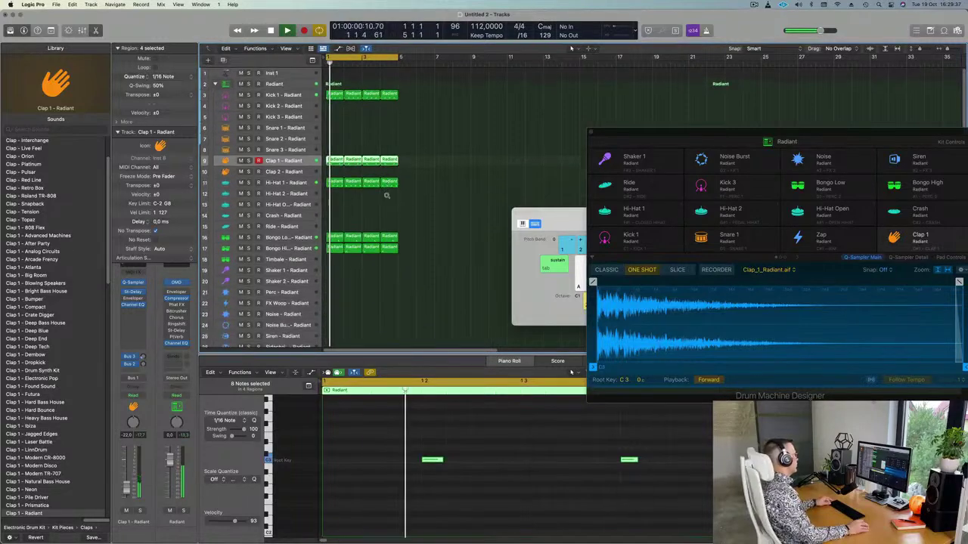
key("super+Up")
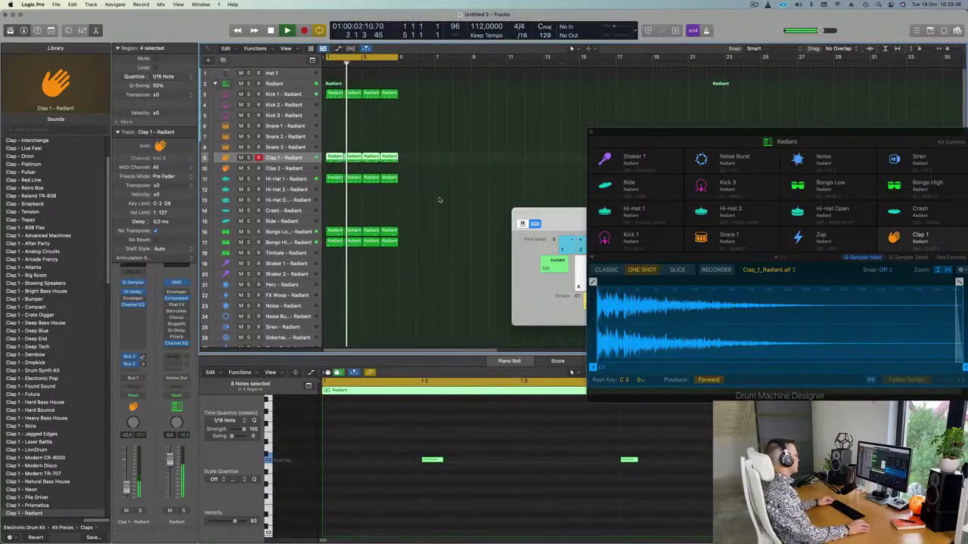
key("super+Up")
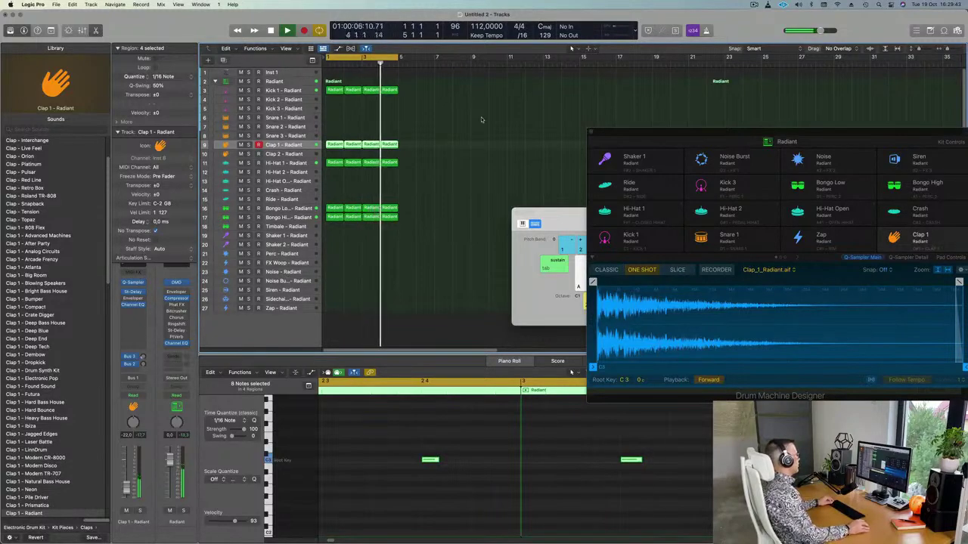
left_click(294, 72)
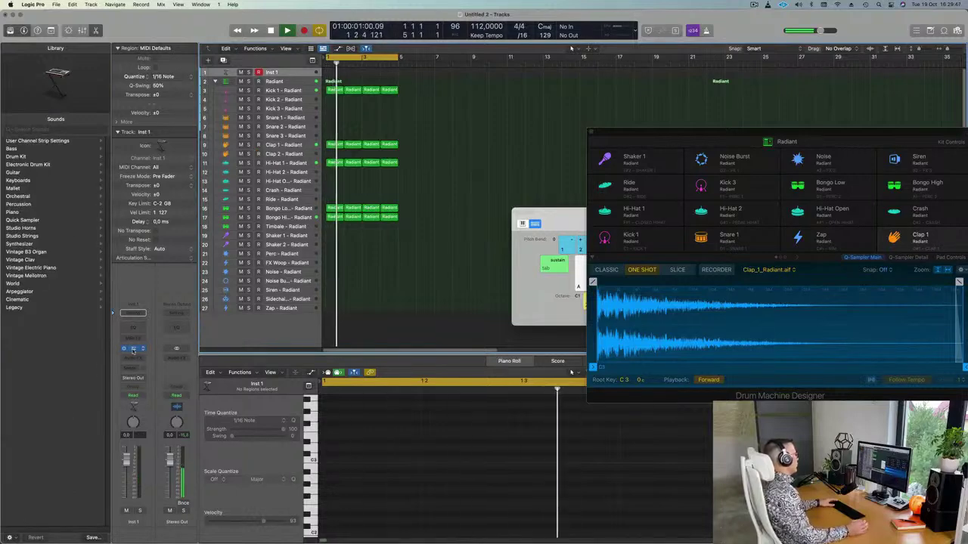
left_click(133, 349)
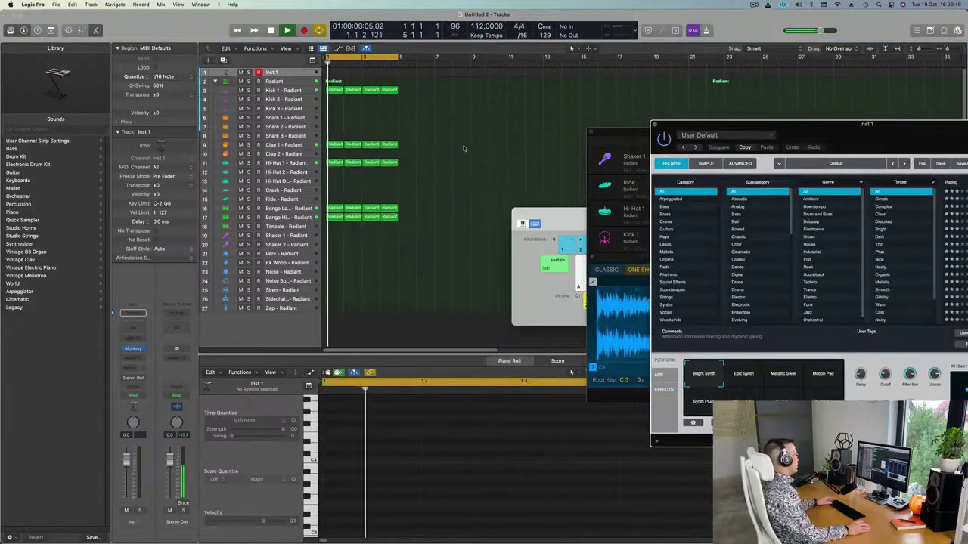
Step: Repeat all the drum regions through the end of bar 16 and extend the cycle range to bar 17
key("super+a")
key("super+r")
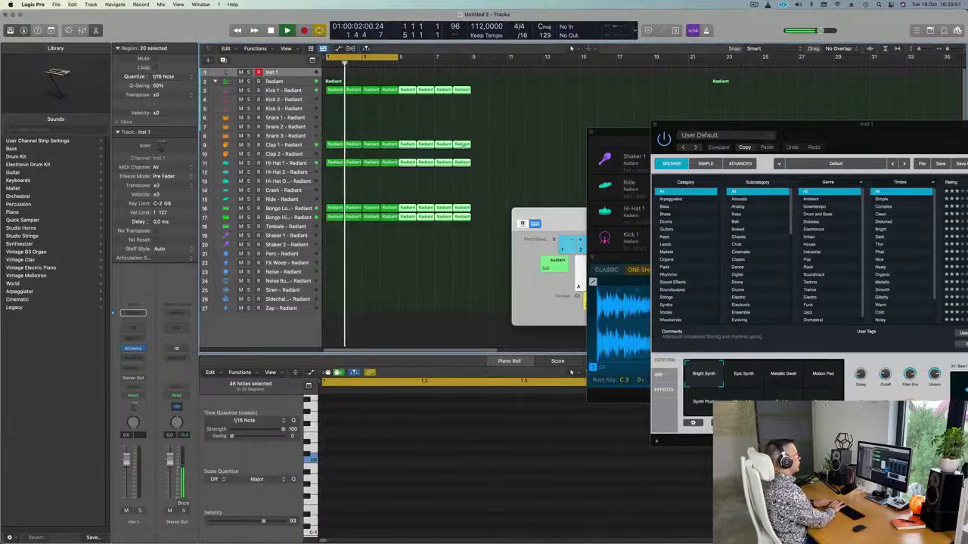
key("super+r")
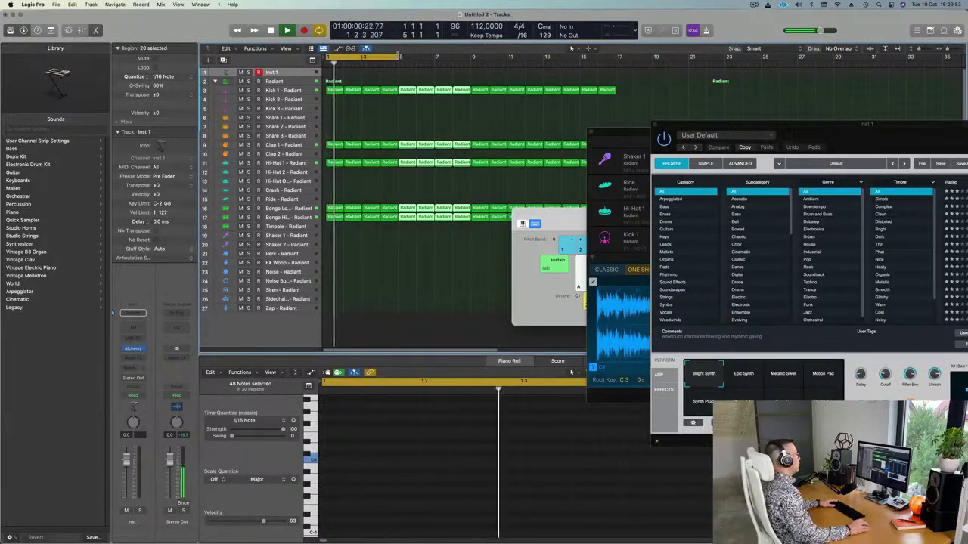
left_click_drag(399, 57, 618, 57)
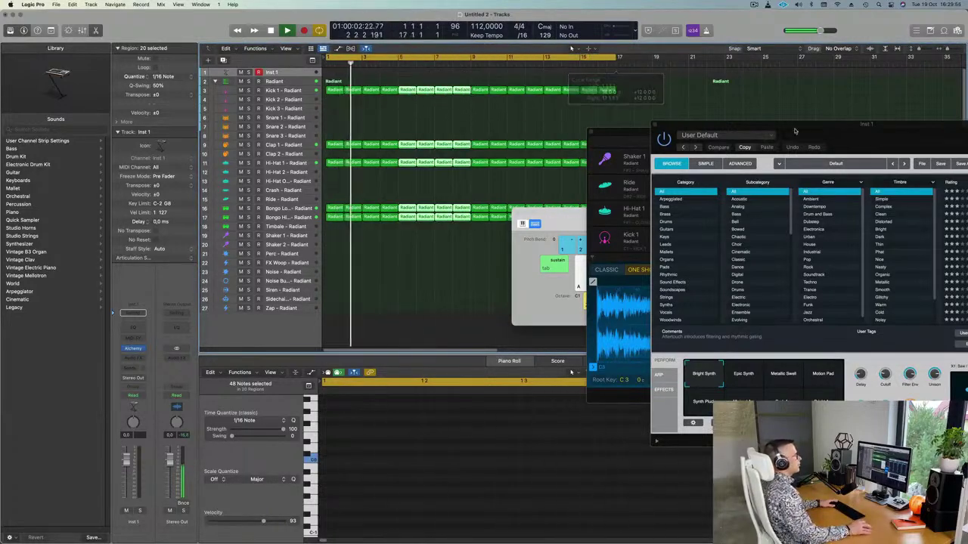
Step: Filter Alchemy's presets to the Bass category and load the Slow Nasty Rise preset
left_click_drag(795, 132, 504, 249)
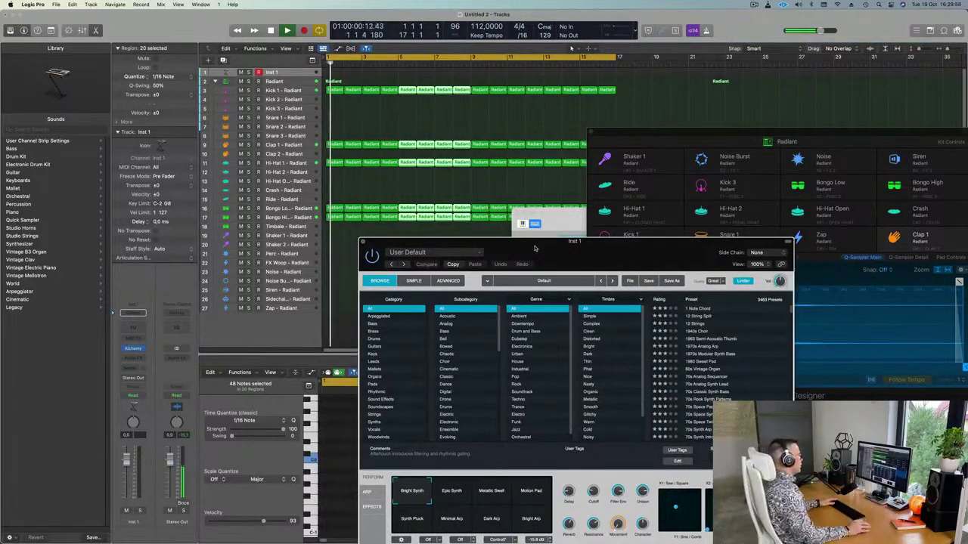
left_click_drag(533, 248, 486, 240)
left_click(323, 315)
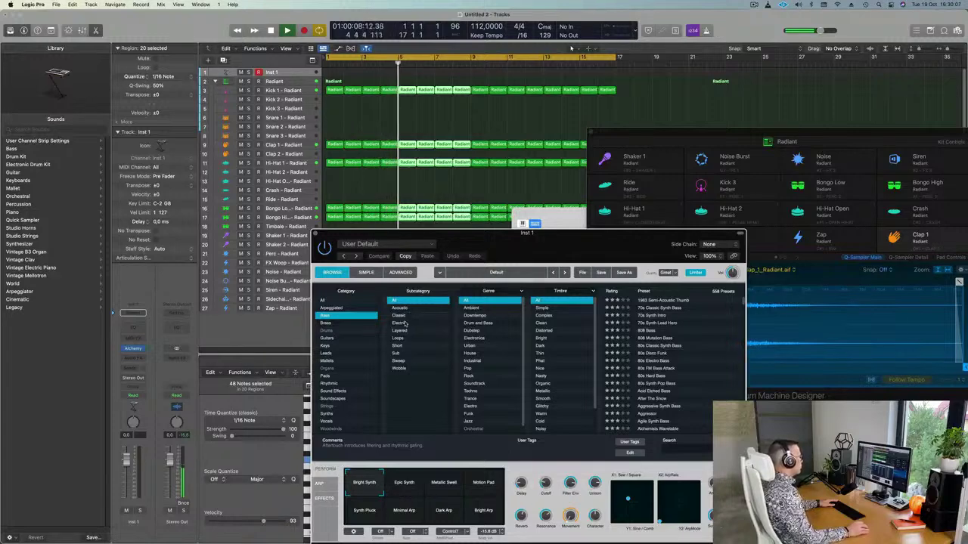
scroll(484, 354, "down", 1)
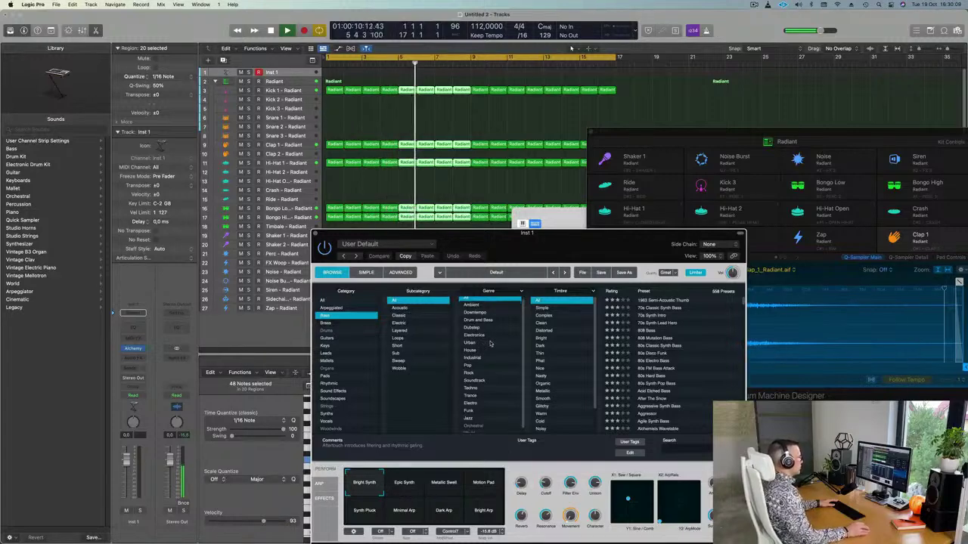
scroll(571, 362, "down", 3)
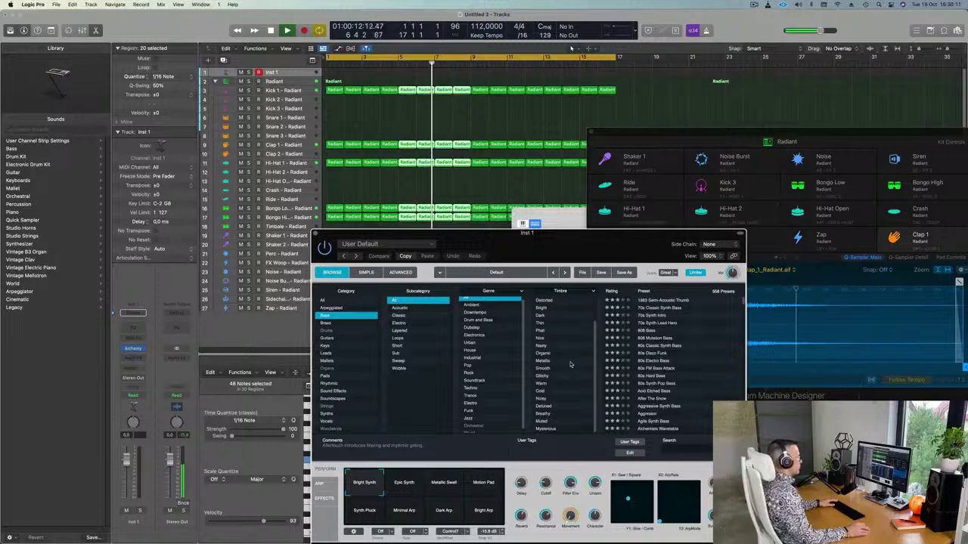
scroll(571, 361, "up", 3)
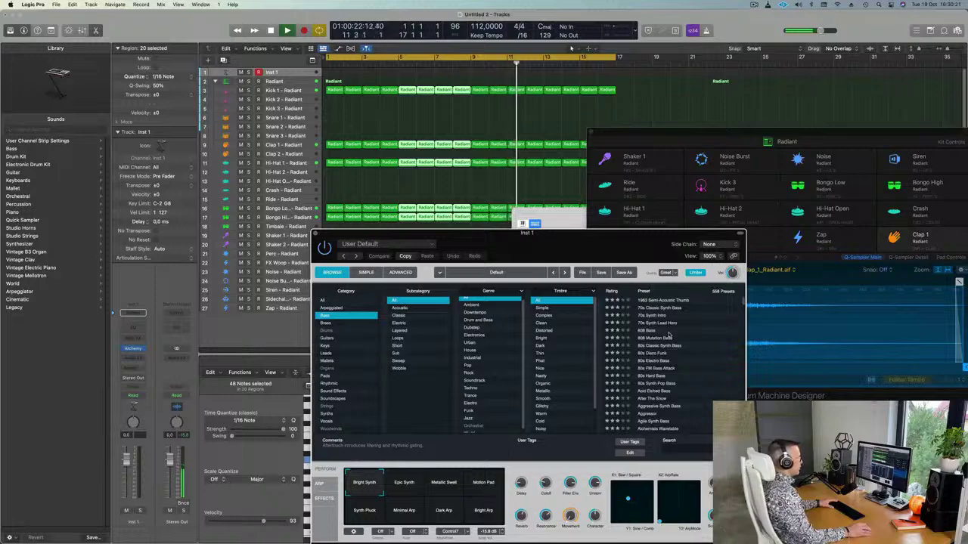
scroll(668, 336, "down", 2)
scroll(742, 303, "down", 20)
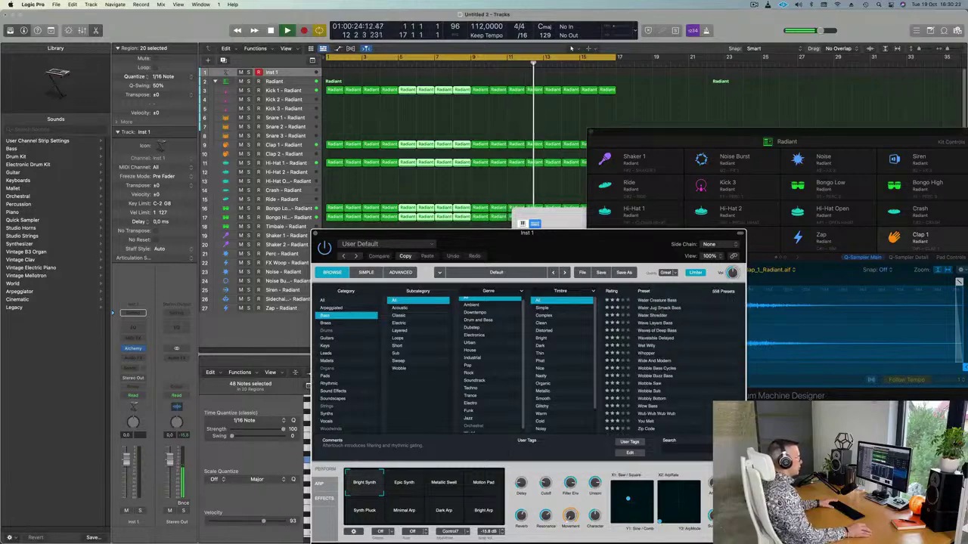
scroll(642, 346, "up", 8)
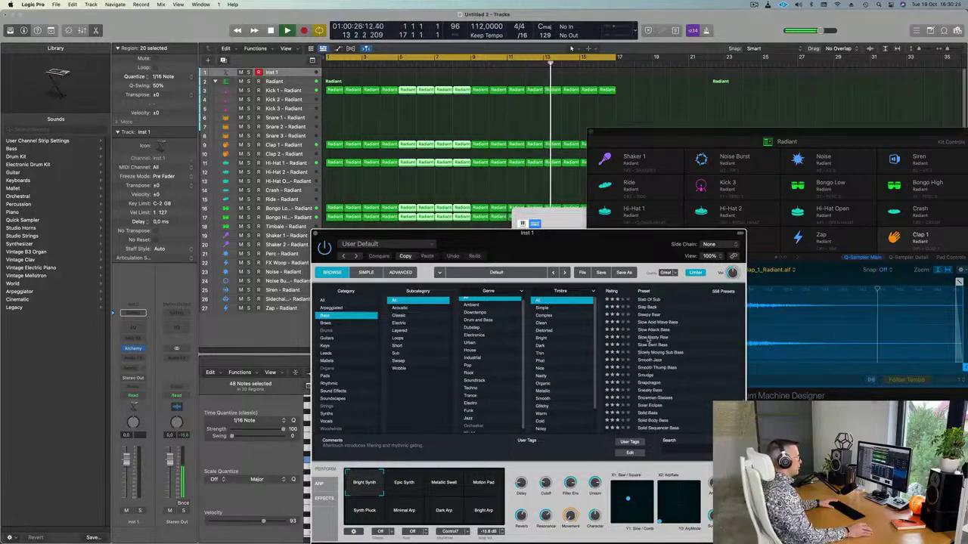
left_click(648, 339)
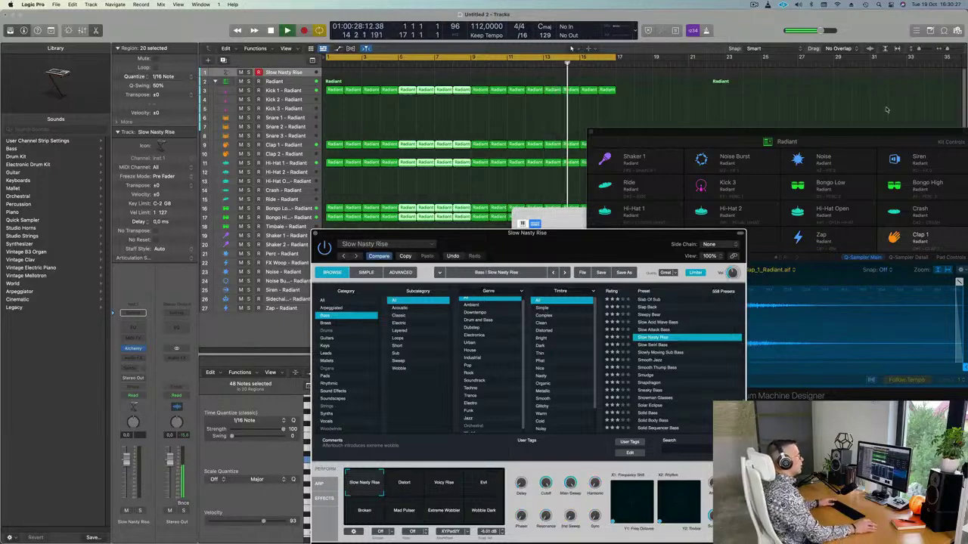
Step: Spread out the Drum Machine Designer, Musical Typing and Alchemy windows, and set the Slow Nasty Rise track's volume to -20.0 dB
left_click_drag(762, 133, 803, 209)
left_click_drag(581, 217, 589, 140)
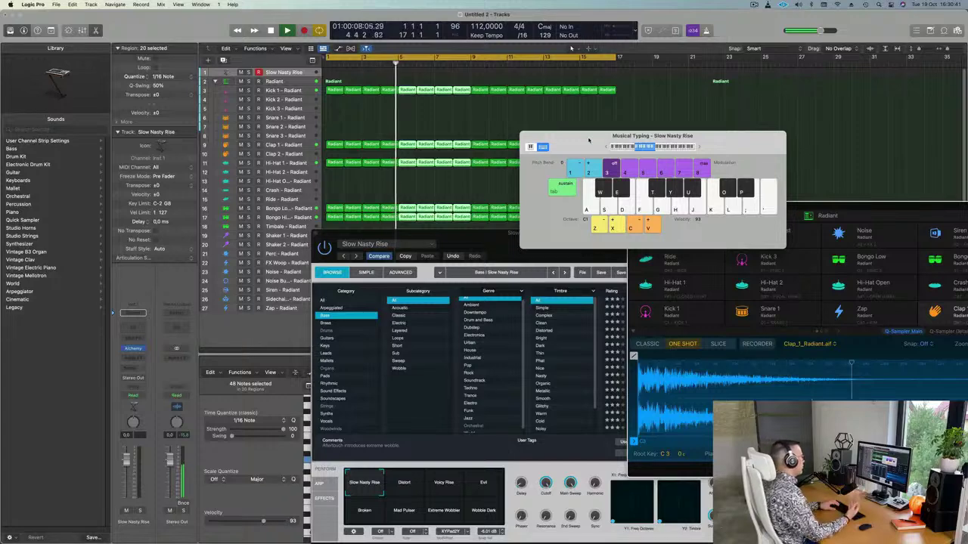
left_click(295, 71)
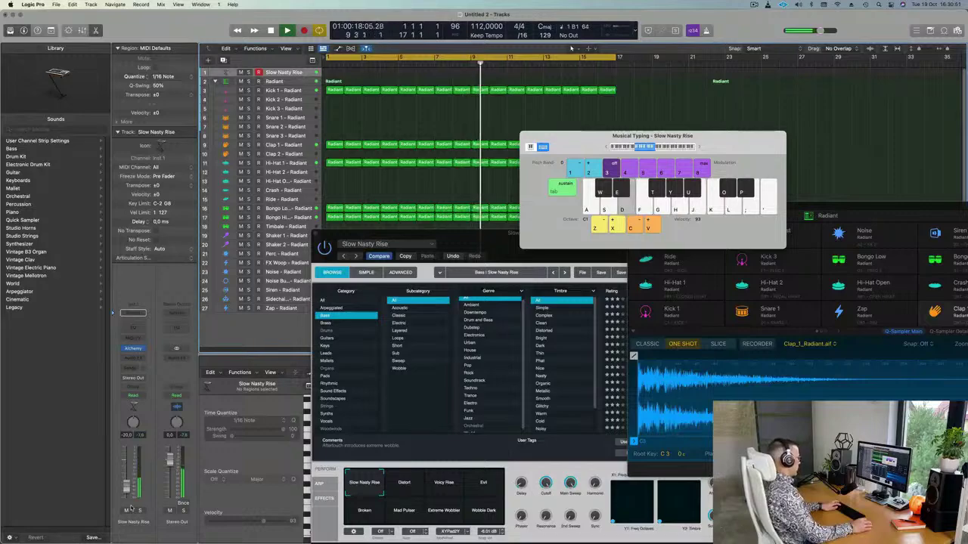
key("k")
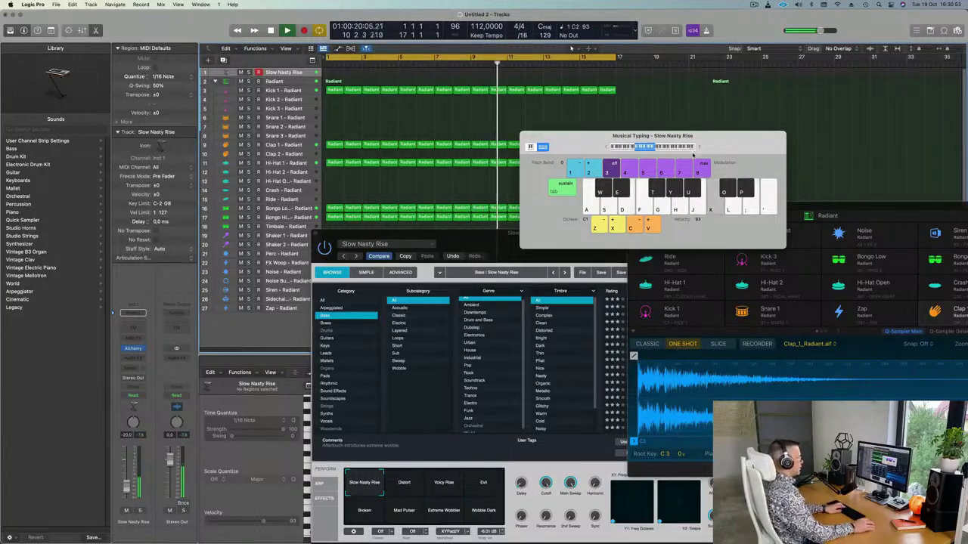
left_click_drag(714, 137, 813, 56)
key("l")
left_click_drag(531, 242, 589, 85)
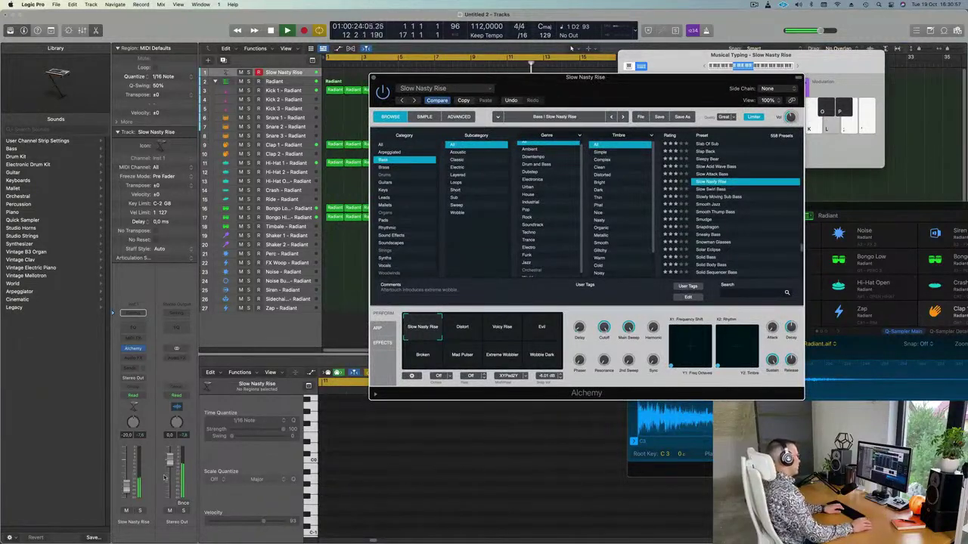
Step: Audition the Slow Nasty Rise preset and its Distort and Voicy Rise snapshots with bass notes over the drums
left_click(125, 486)
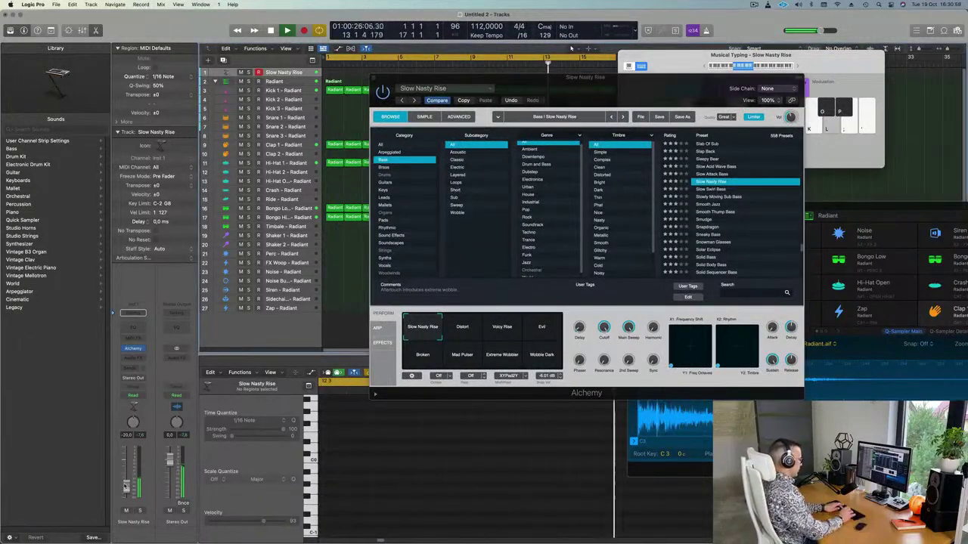
key("'")
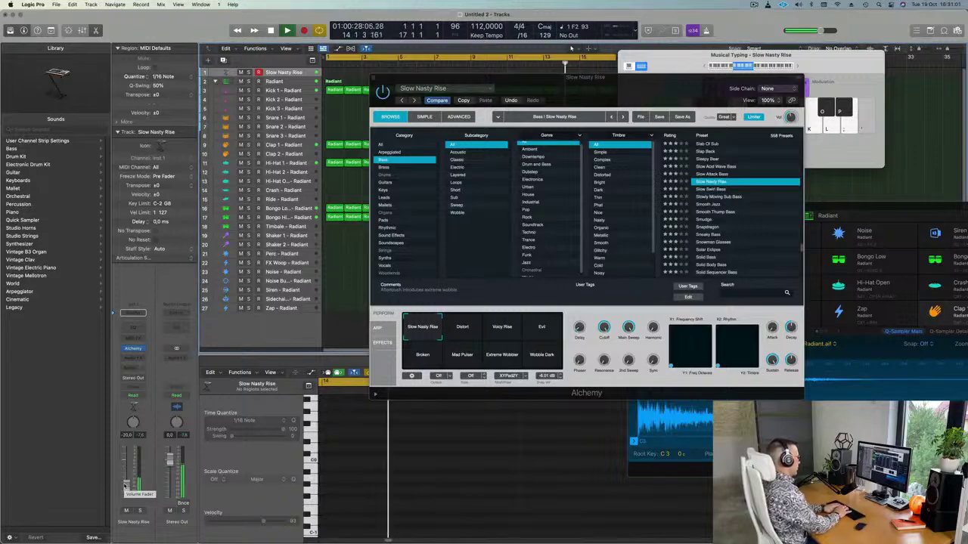
key("s")
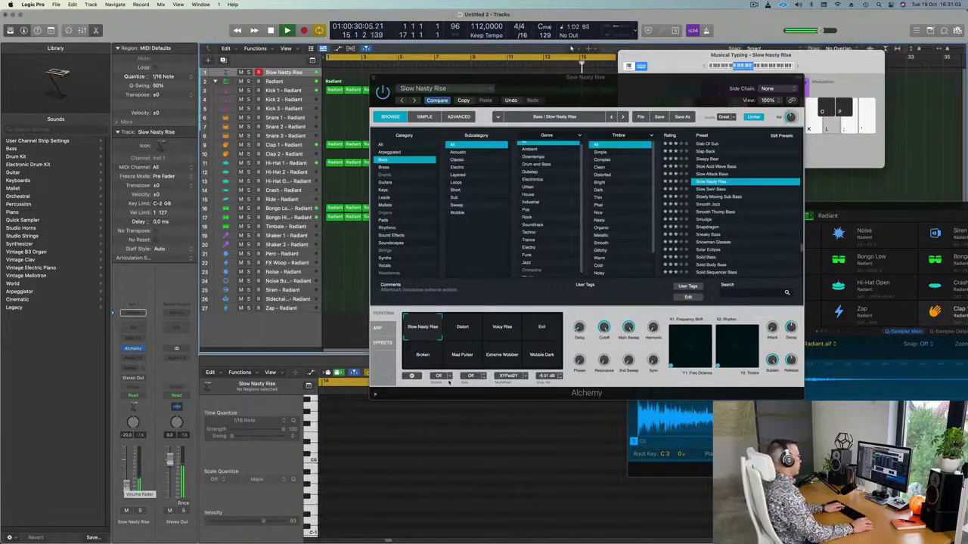
left_click(461, 333)
key("s")
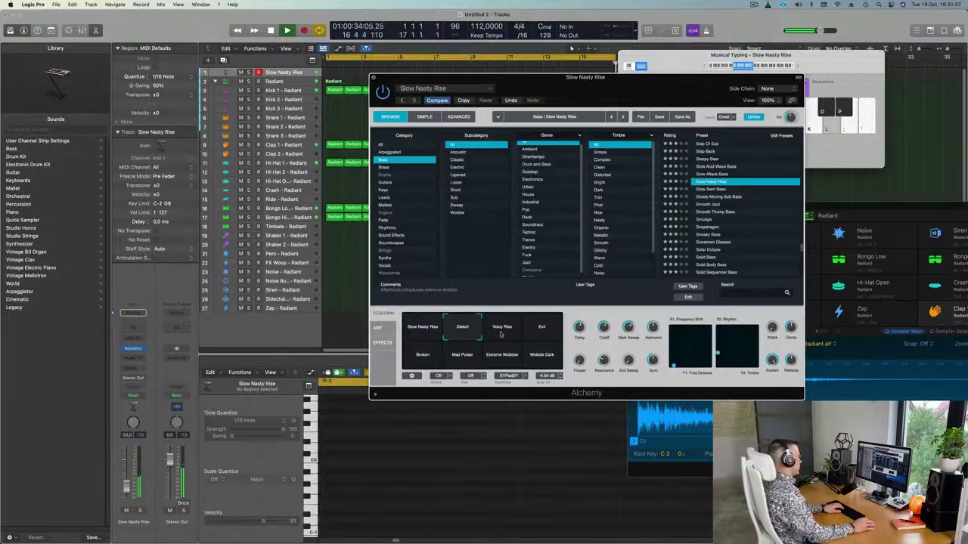
key("s")
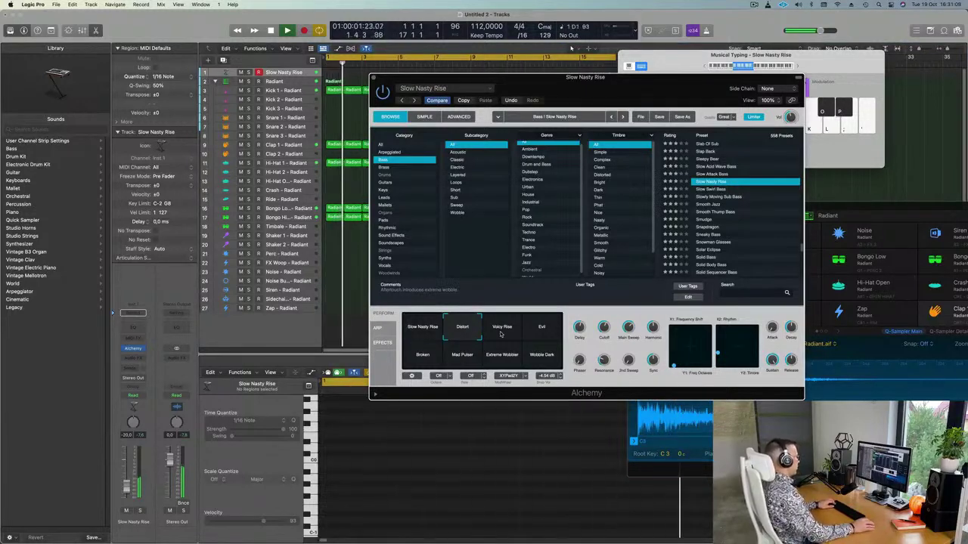
key("j")
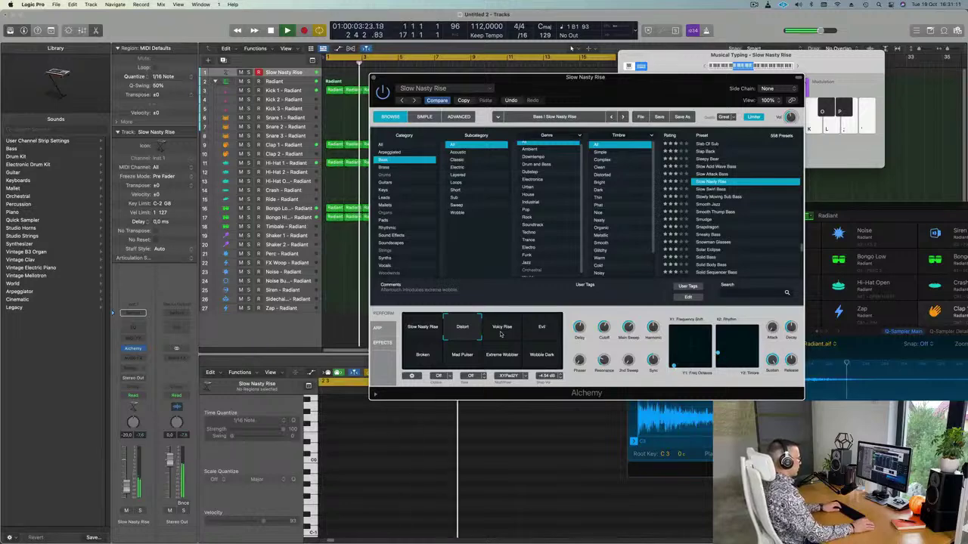
left_click(501, 331)
key("h")
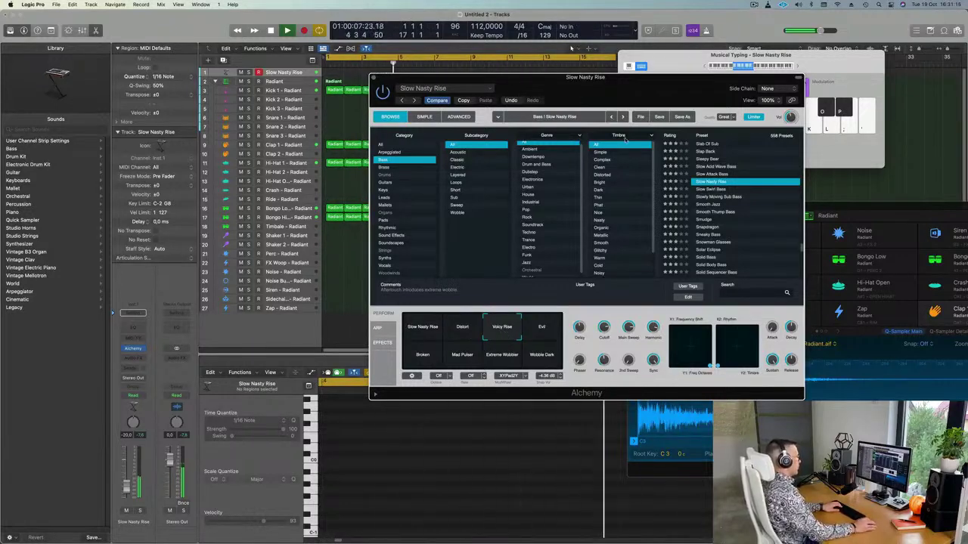
Step: Move Alchemy clear of the keyboard and audition the Evil, Broken, Mad Pulser and Extreme Wobbler snapshots, ending on Wobble Dark
left_click_drag(624, 77, 679, 134)
left_click(601, 392)
key("h")
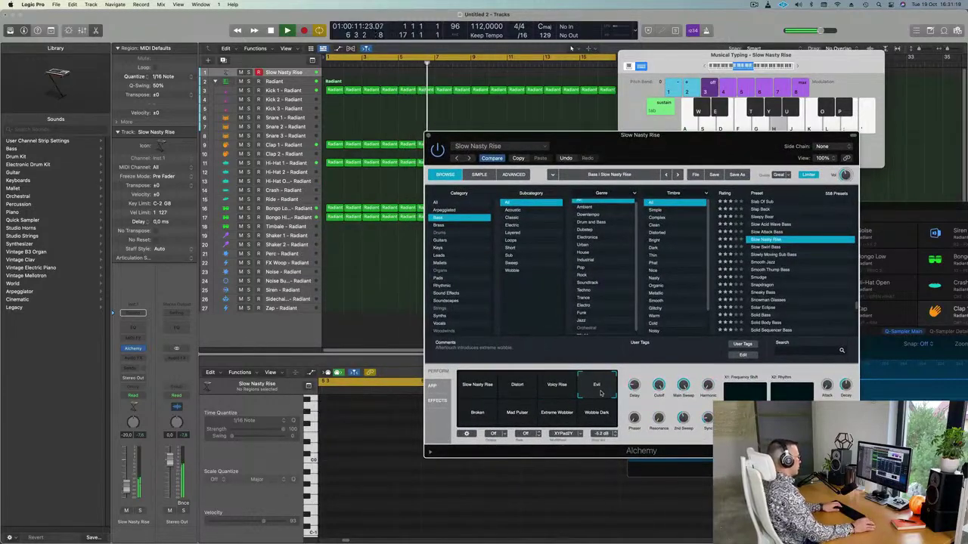
left_click(486, 419)
key("h")
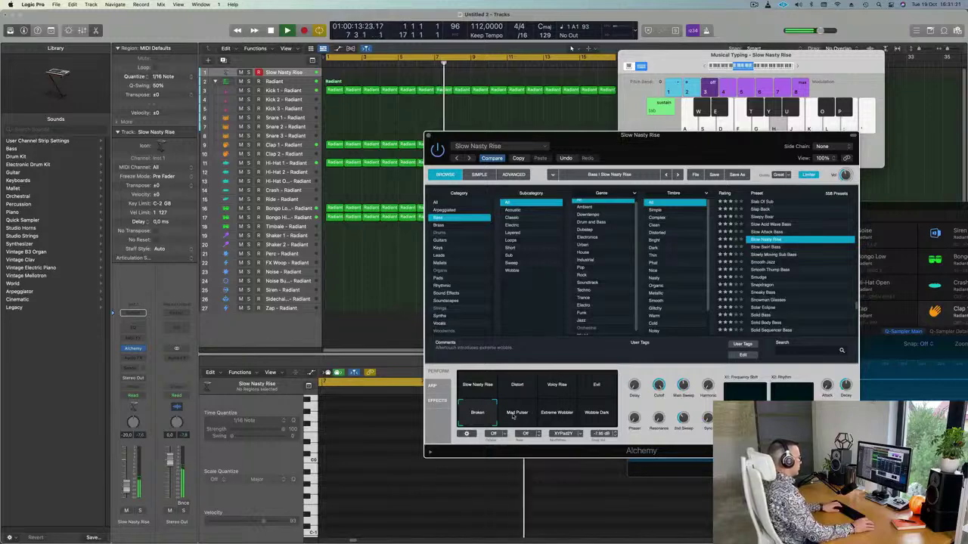
left_click(517, 415)
key("h")
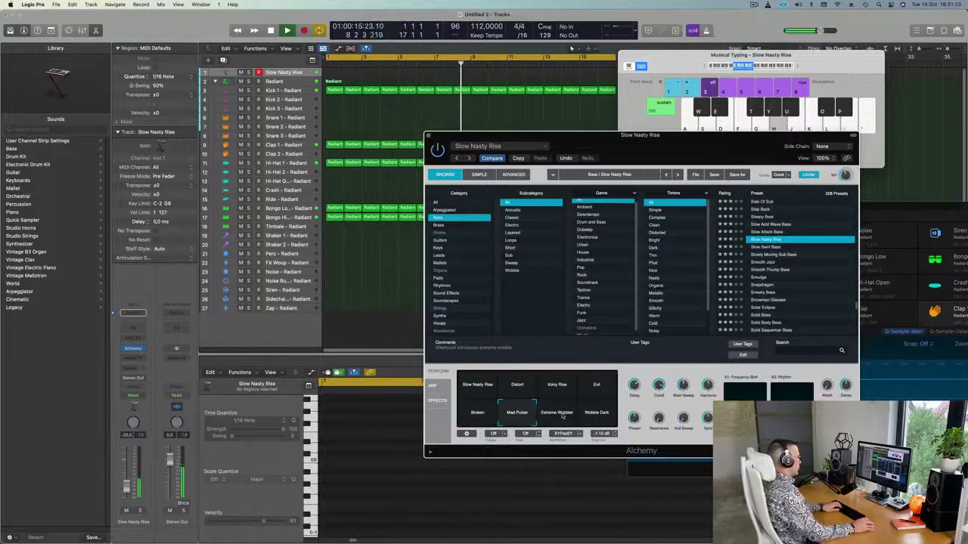
left_click(561, 415)
key("h")
left_click(589, 415)
key("h")
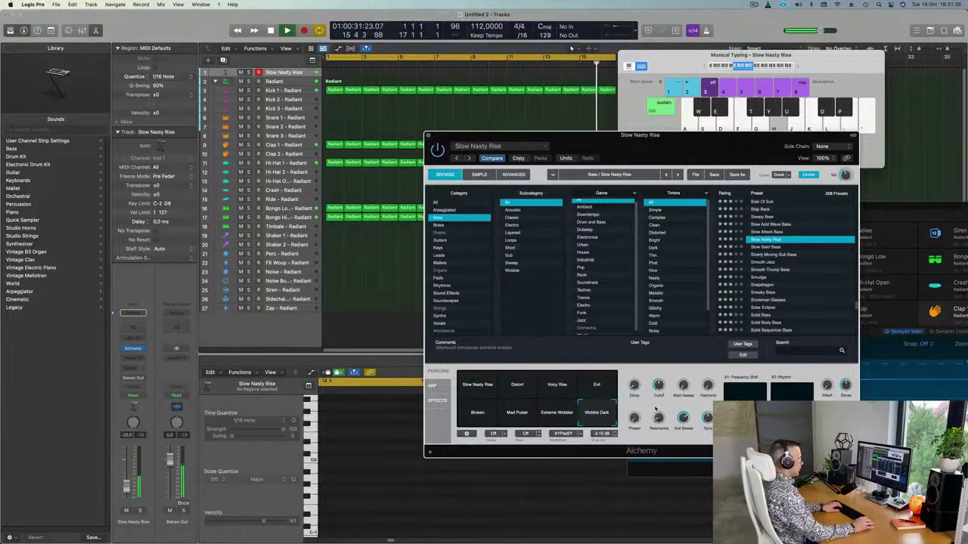
mouse_move(659, 385)
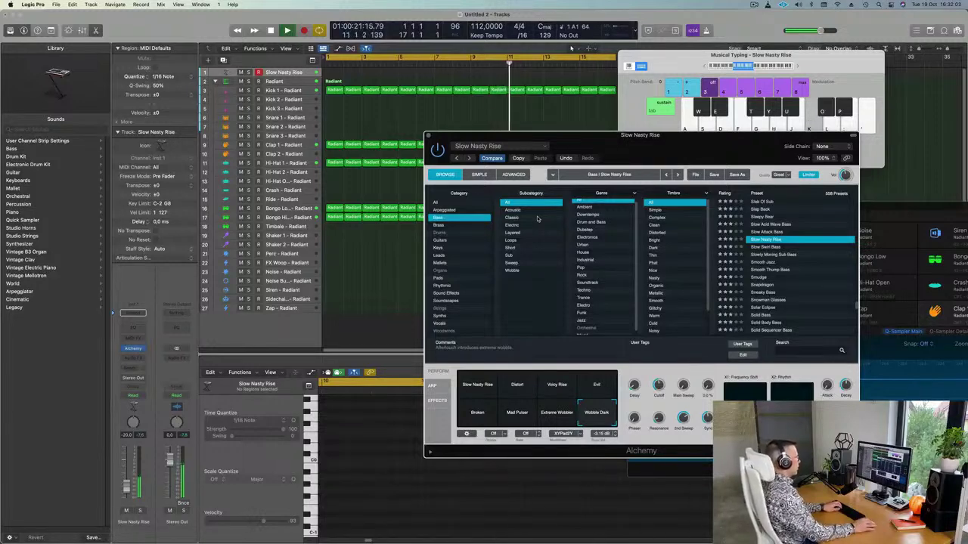
Step: Audition bass notes, and record a Wobble Dark bass line onto the Slow Nasty Rise track over the drums
key("l")
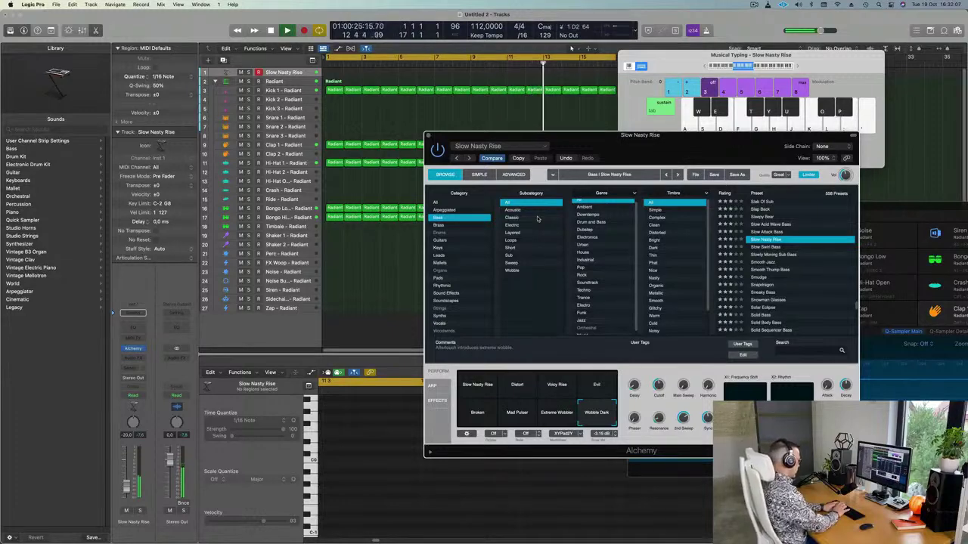
key("r")
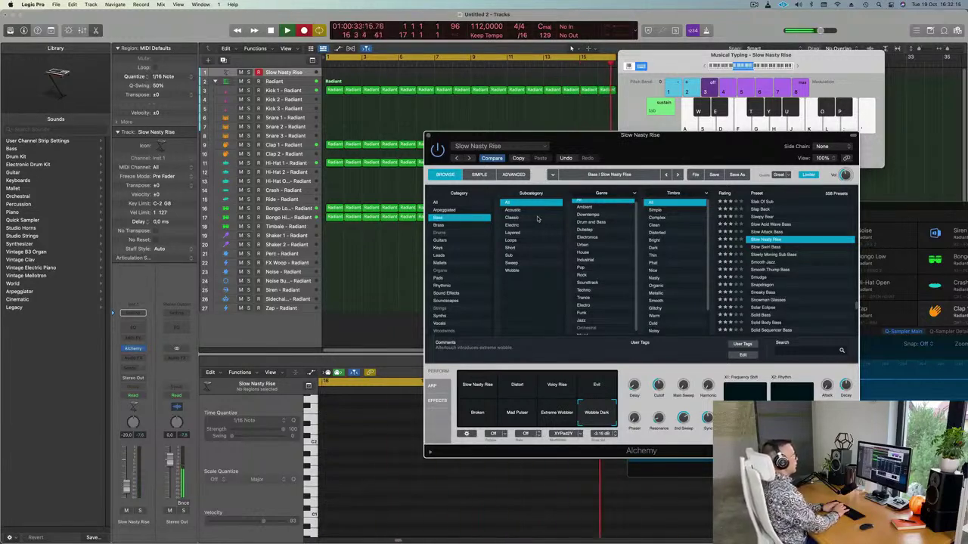
key("h")
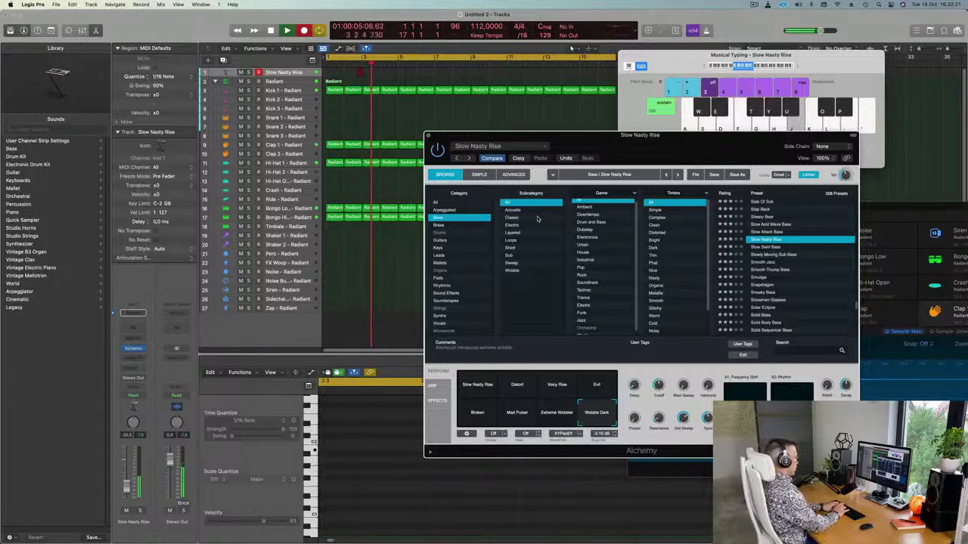
key("k")
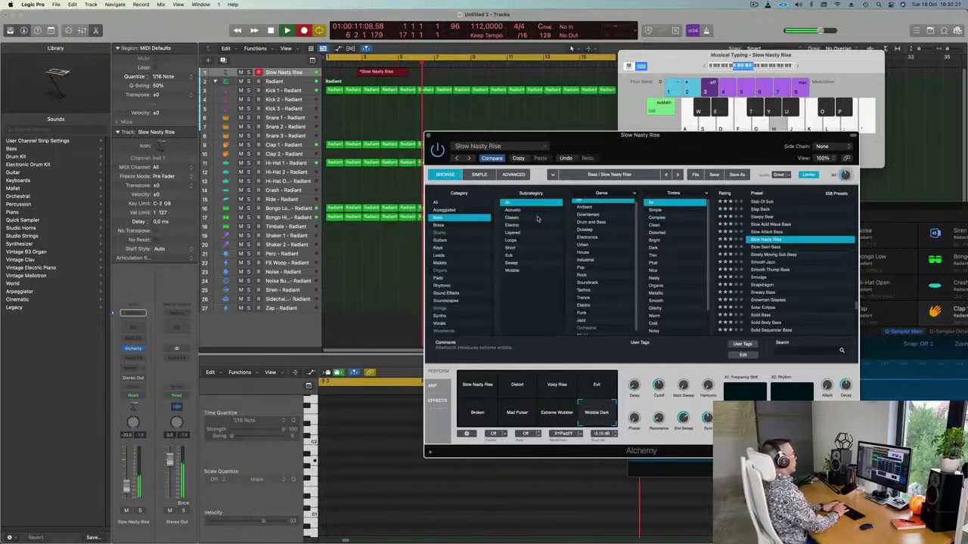
key("a")
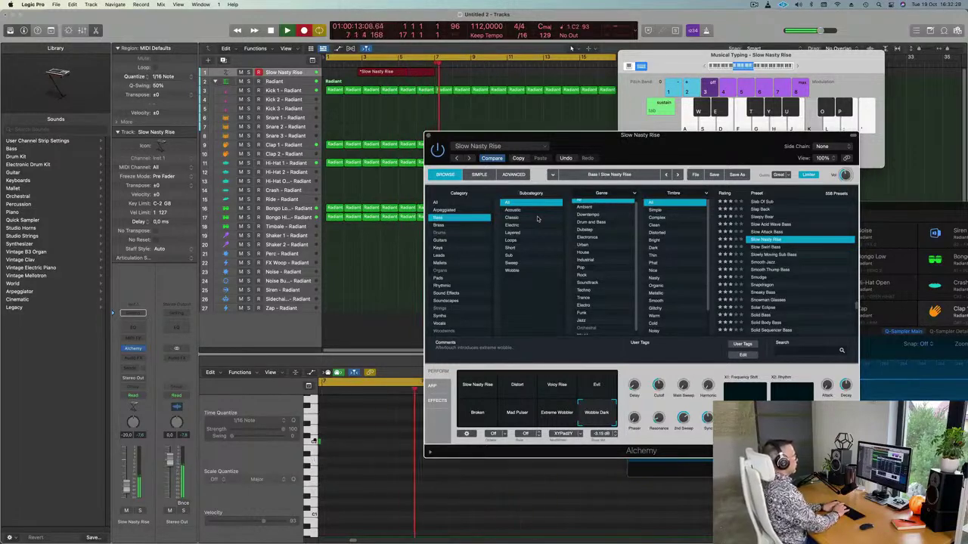
key("l")
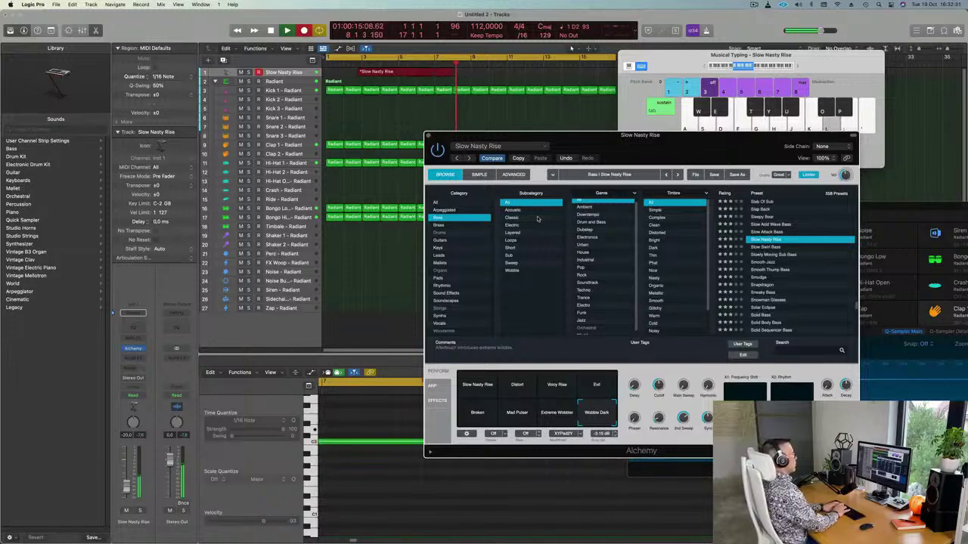
key("space")
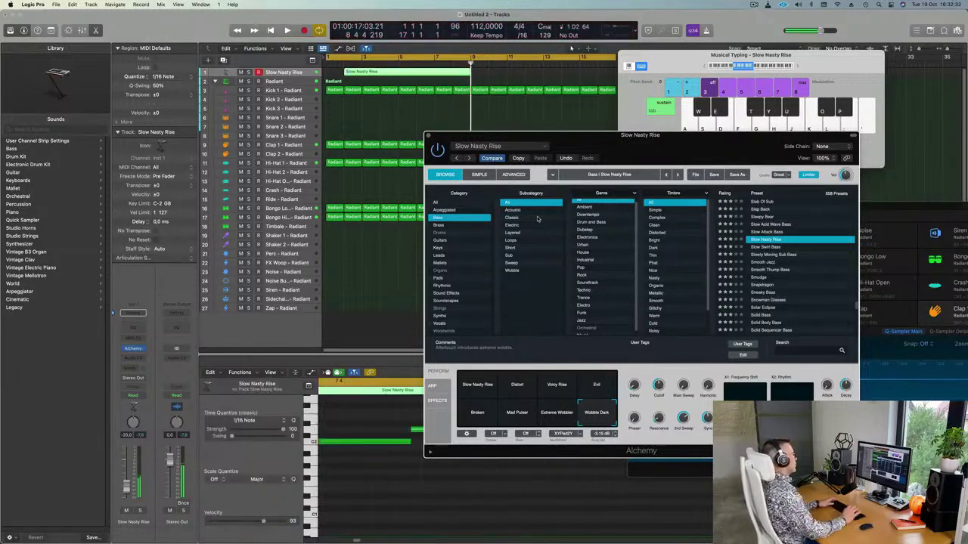
Step: Split the recorded bass region at bar 5, delete the first part, and move the remaining four bars to bar 1
left_click(399, 73)
double_click(399, 73, "super")
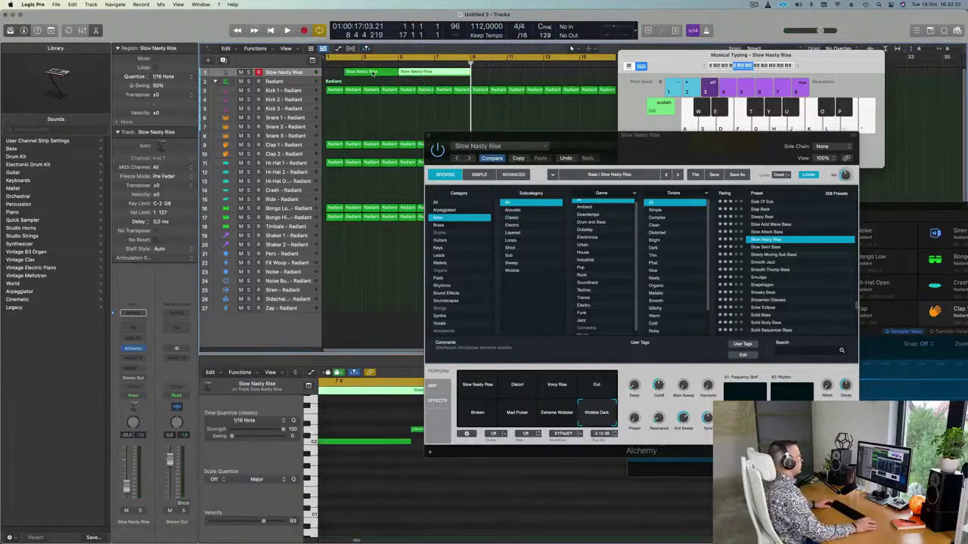
left_click(375, 74)
key("Delete")
left_click_drag(405, 73, 347, 72)
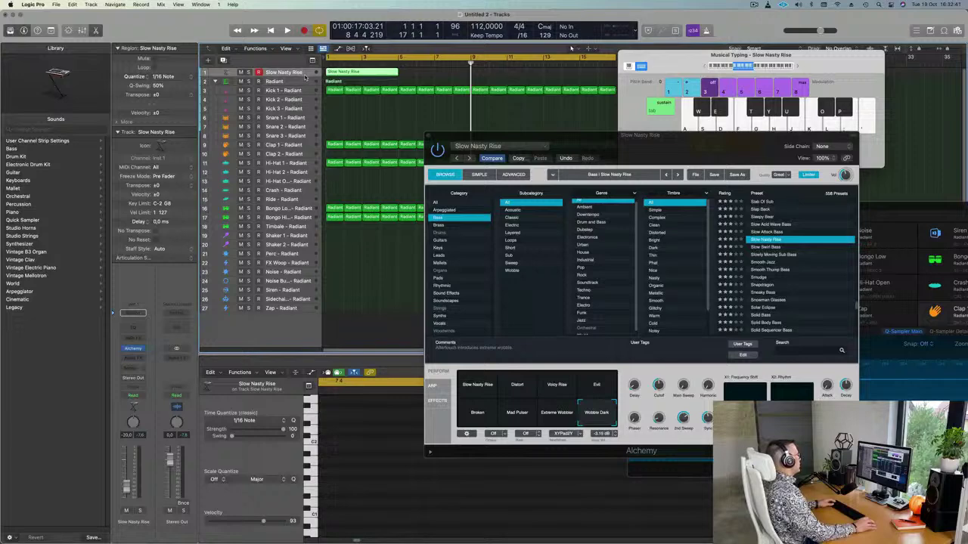
Step: Show the bass region's notes in the Piano Roll with the track enlarged, and delete the short stray note in bar 1
left_click_drag(308, 78, 268, 184)
key("e")
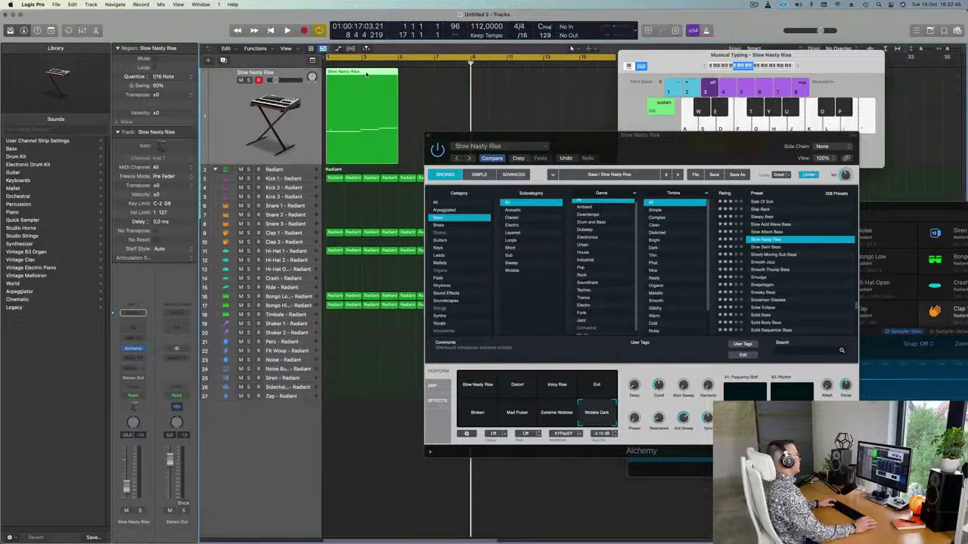
key("e")
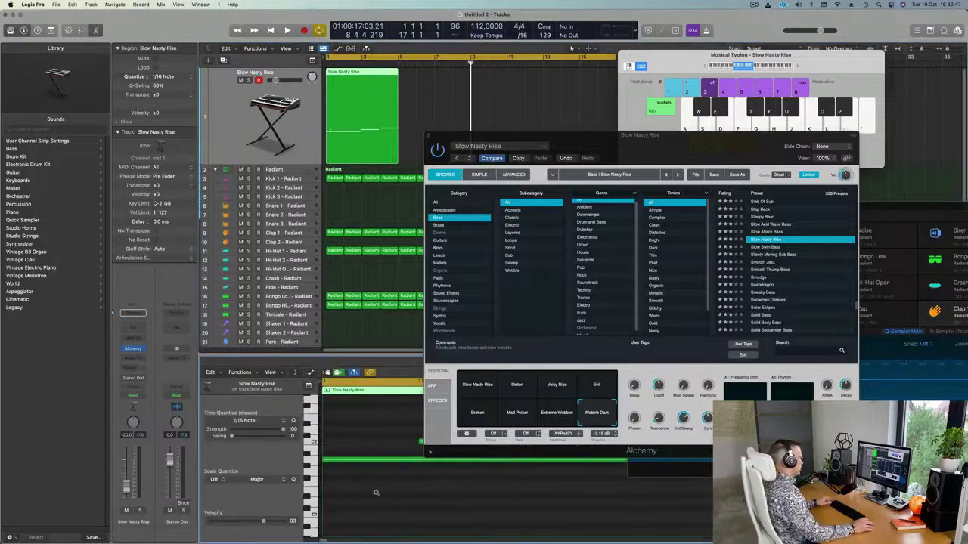
left_click_drag(345, 424, 372, 454)
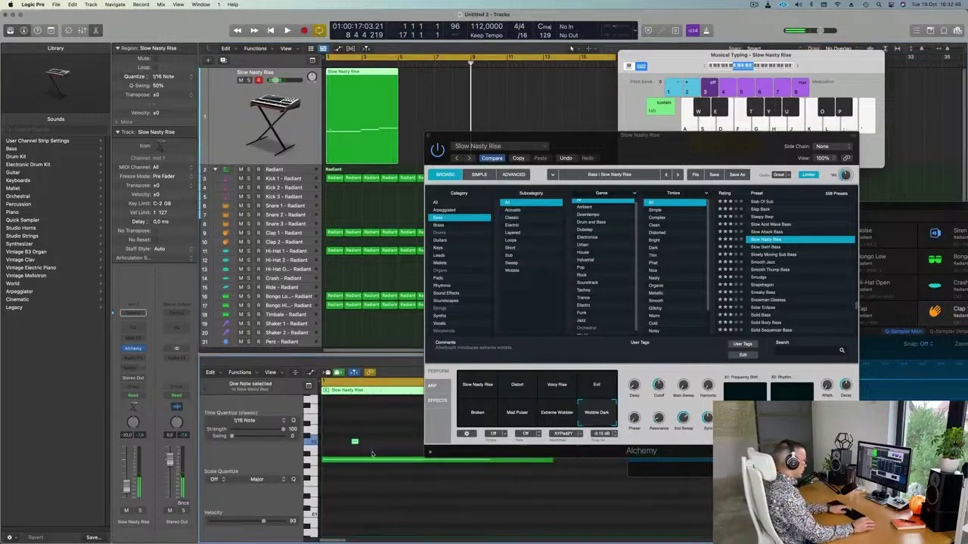
Step: Move Alchemy clear of the Piano Roll and shift the second and third bass notes to start on bars 3 and 4
left_click_drag(640, 153, 937, 160)
left_click(500, 524)
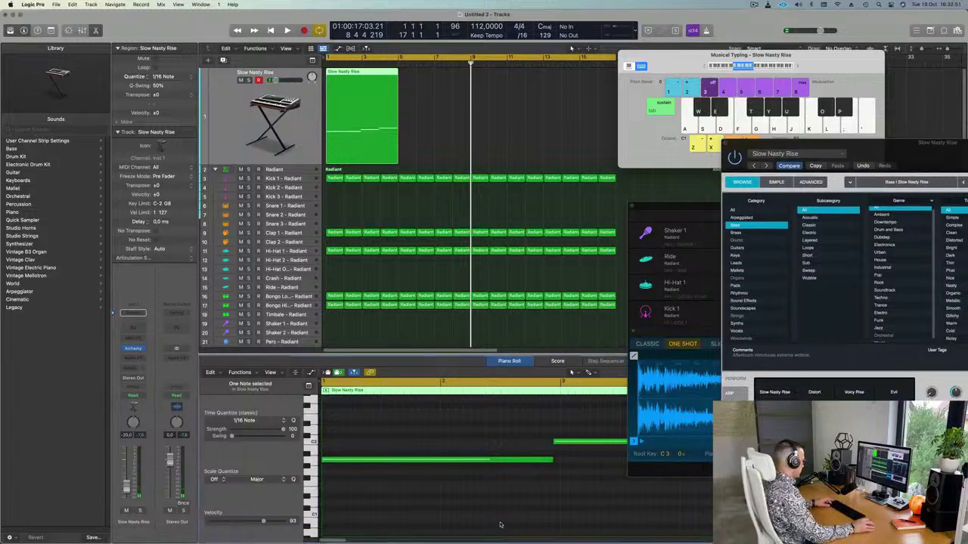
key("super+a")
scroll(577, 448, "left", 2)
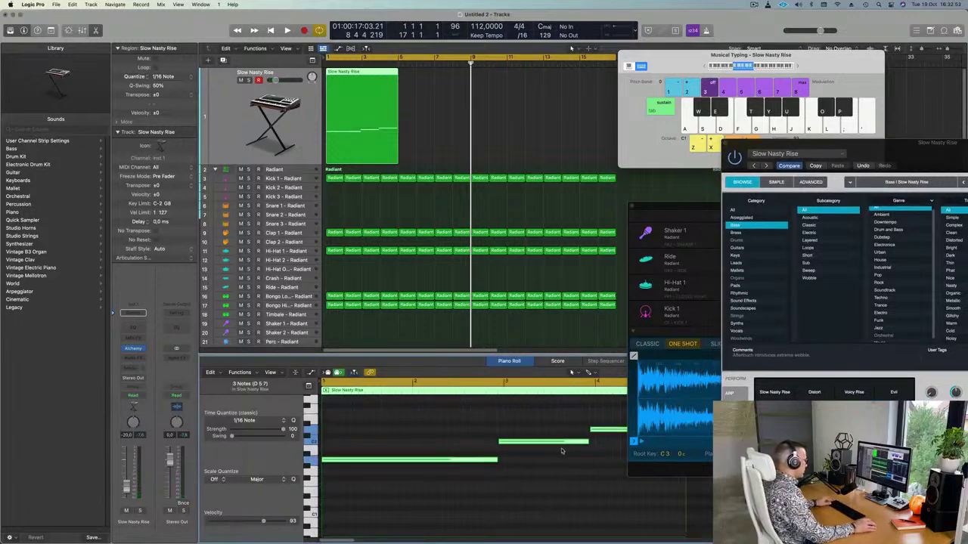
left_click_drag(552, 415, 583, 447)
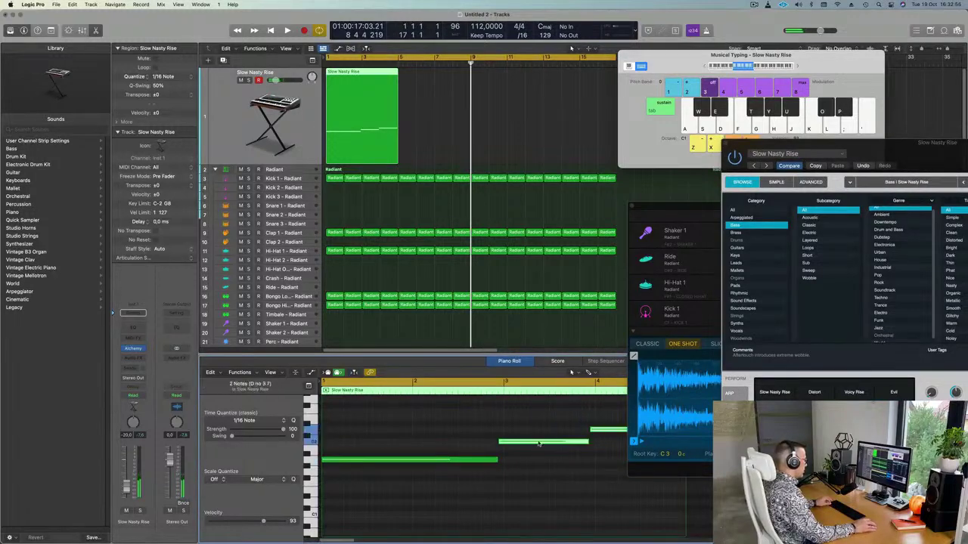
left_click(543, 450, "ctrl+alt")
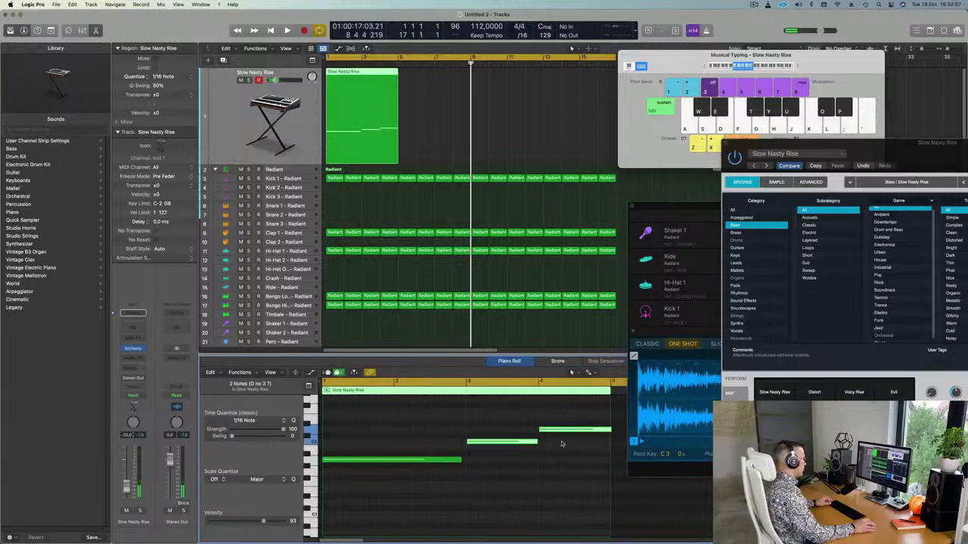
Step: Adjust the bass notes' lengths so they meet end to end, extending the first note up to bar 3
key("super+a")
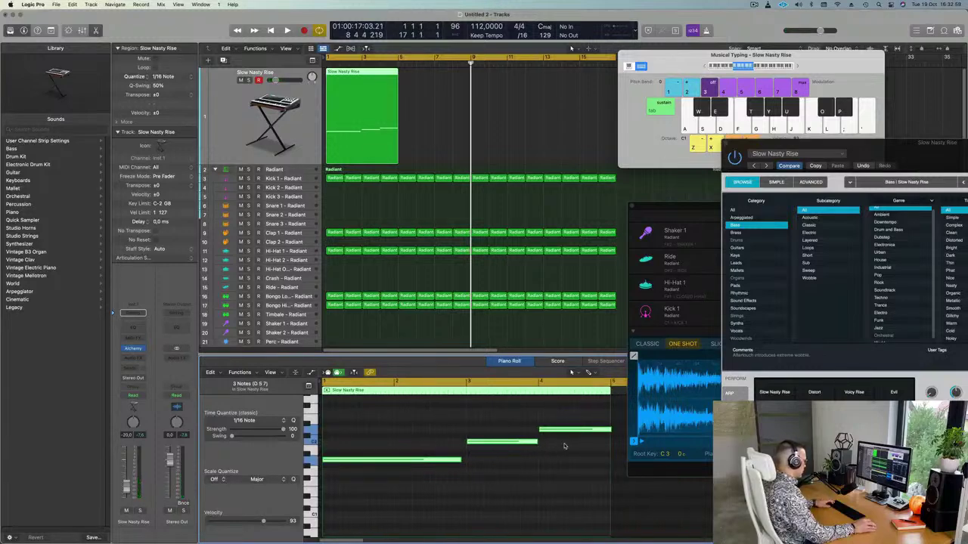
left_click(583, 442)
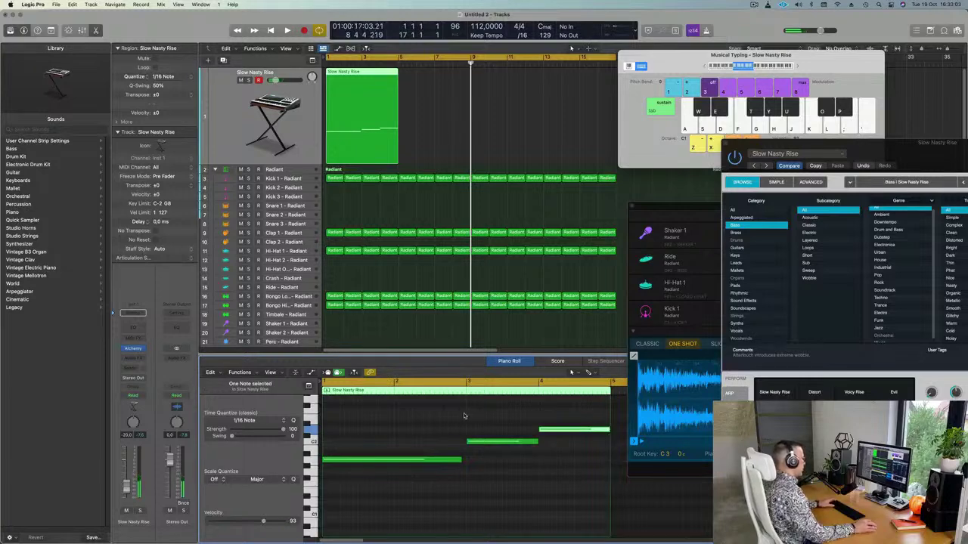
key("space")
left_click_drag(460, 460, 464, 466)
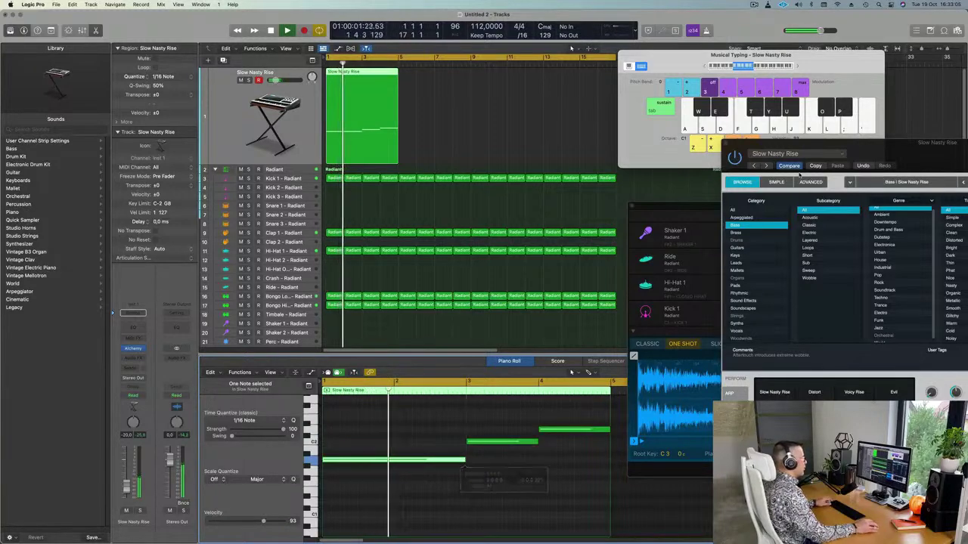
Step: Bring Alchemy back into full view, raise its Main Sweep to about 37 %, and restart playback
left_click_drag(937, 149, 619, 130)
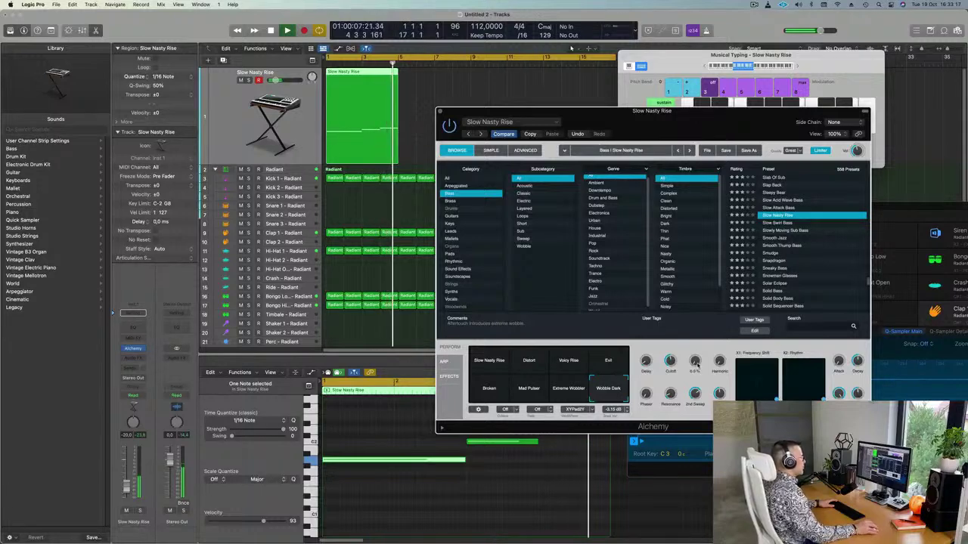
left_click_drag(695, 362, 694, 358)
key("space")
key("space")
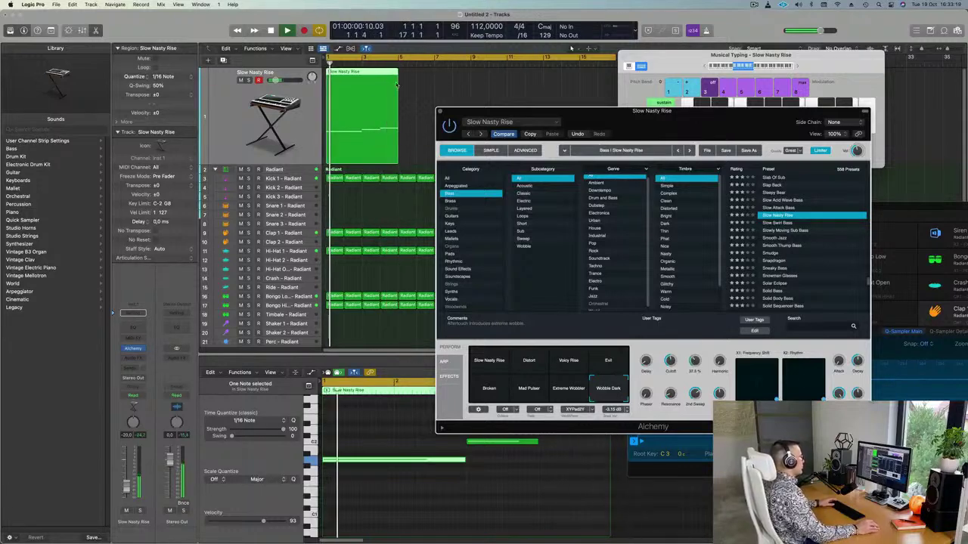
Step: Repeat the four-bar bass region three times to fill 16 bars, and move Musical Typing and Alchemy clear of the regions
left_click(368, 99)
key("super+r")
key("super+r")
key("super+r")
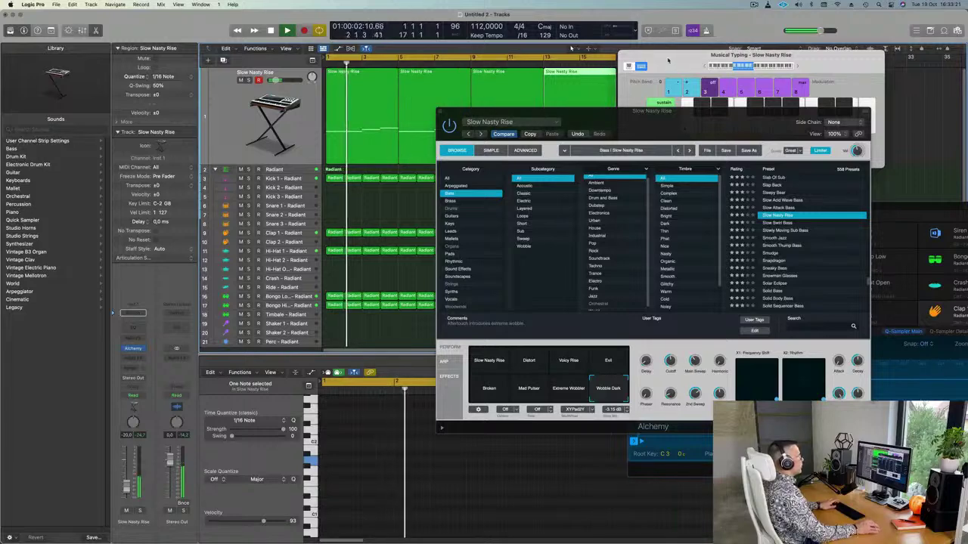
left_click_drag(669, 59, 798, 68)
key("space")
left_click_drag(676, 117, 689, 103)
key("space")
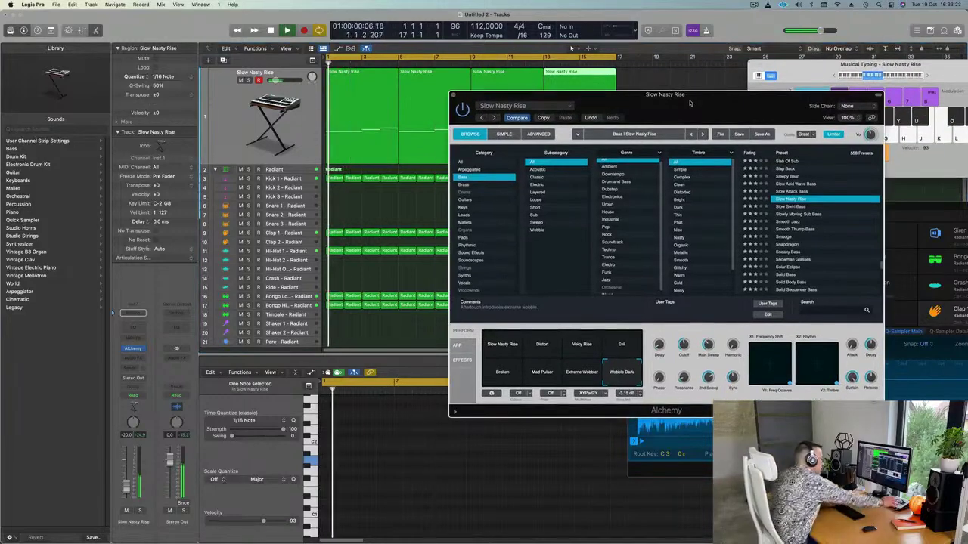
Step: Try Alchemy's Main Sweep up to about 97 % during playback, set Harmonic to 100 %, and adjust Sync
key("Return")
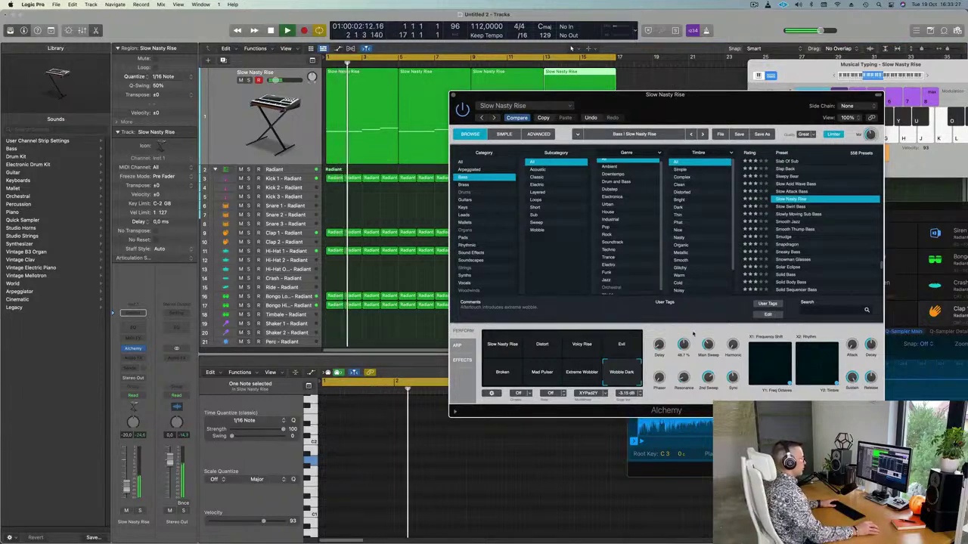
left_click_drag(708, 345, 713, 318)
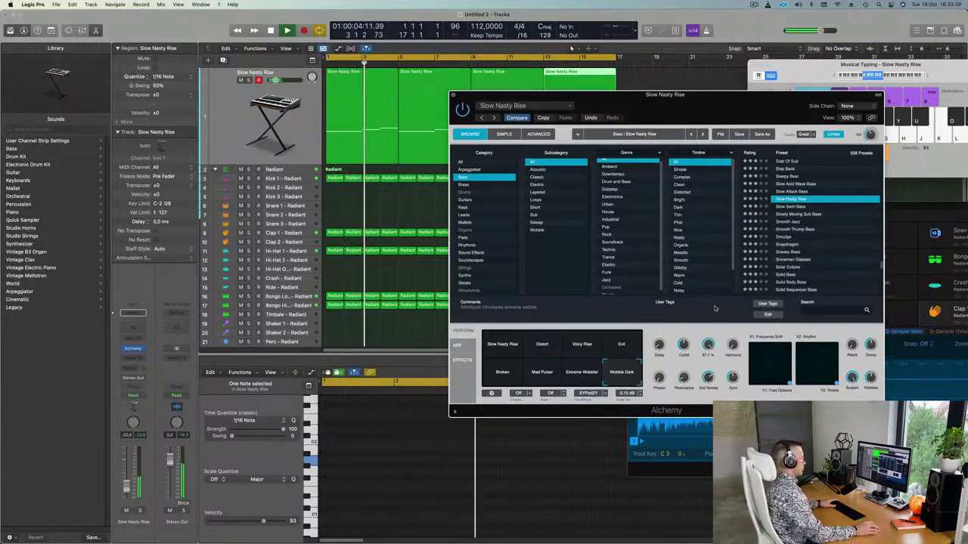
left_click_drag(728, 350, 738, 281)
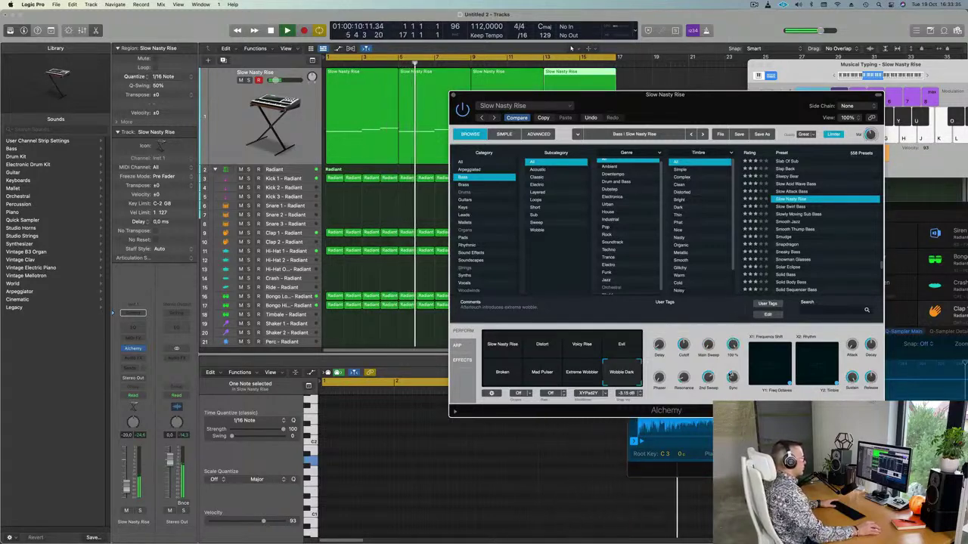
left_click_drag(733, 378, 738, 354)
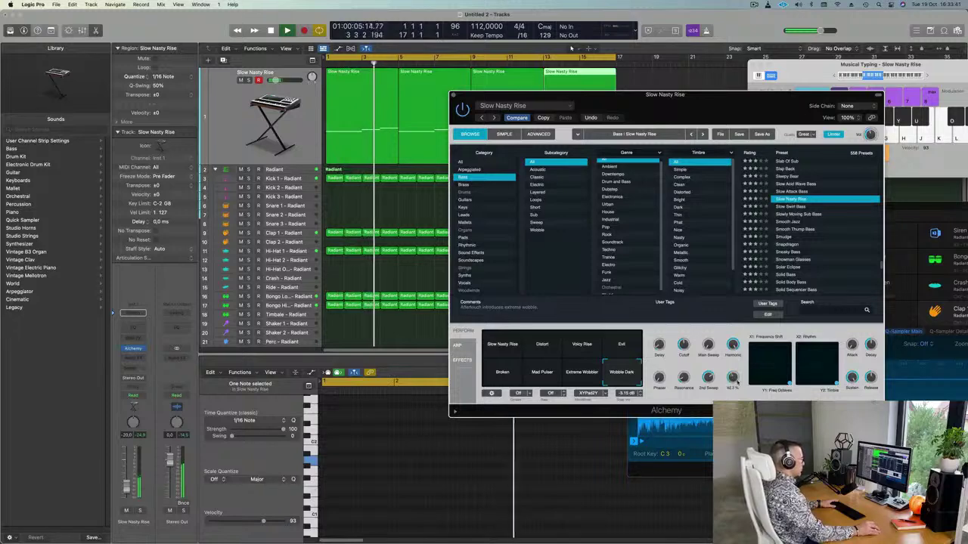
Step: Replay from the start, set Alchemy's Phaser to 0.0 %, and try the Delay, leaving it at 0.0 %
key("Return")
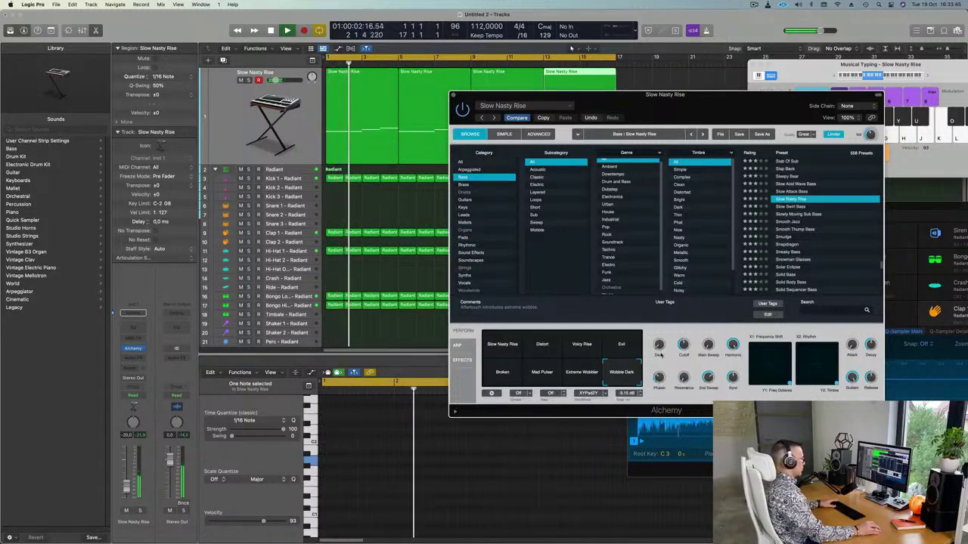
left_click_drag(660, 384, 655, 436)
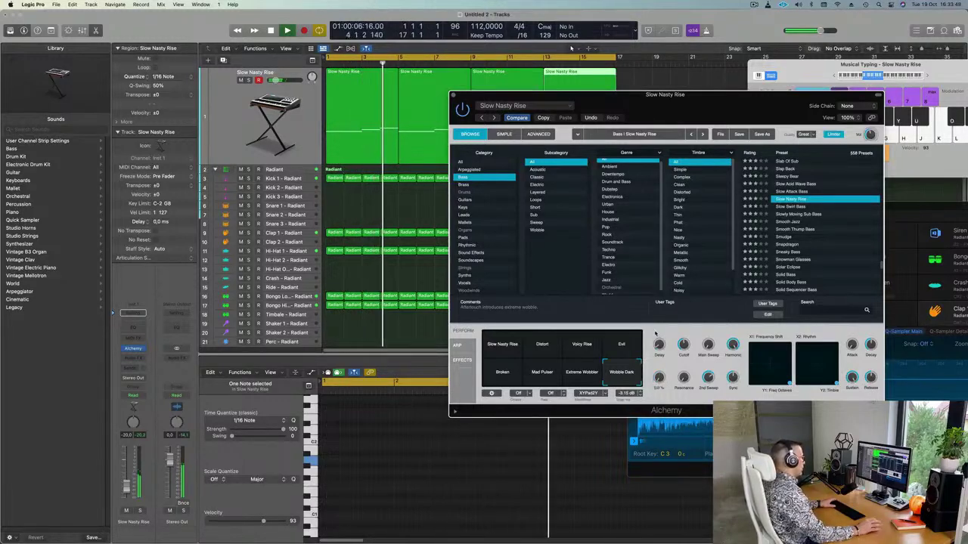
left_click_drag(659, 345, 662, 330)
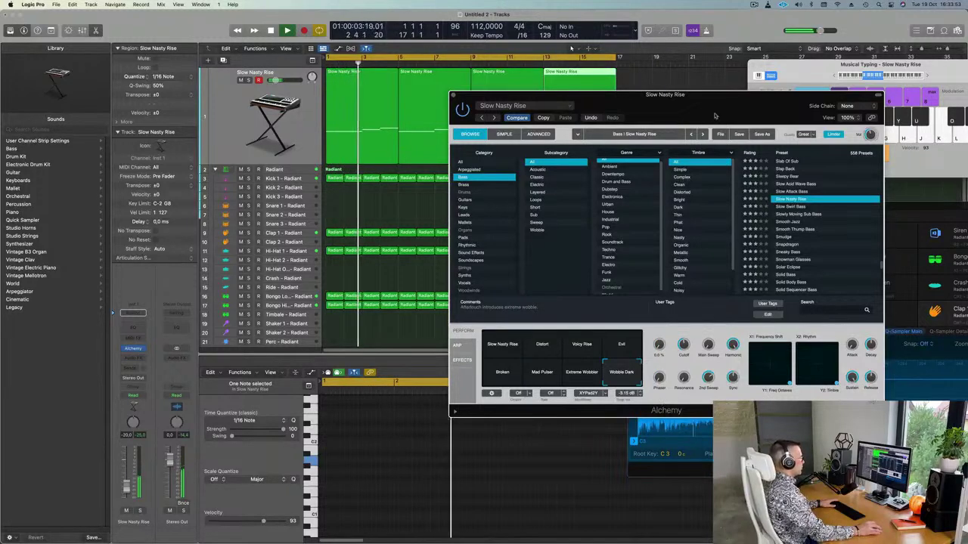
Step: Set Alchemy's X2 Rhythm / Y2 Timbre pad to its lower-left area during playback, and raise the Slow Nasty Rise track's volume to -16.0 dB
left_click_drag(715, 113, 633, 135)
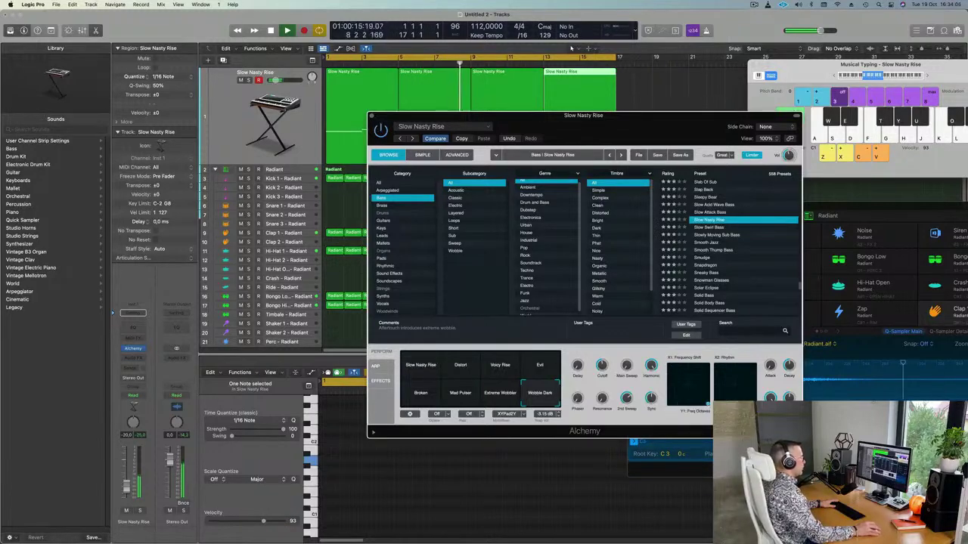
key("Return")
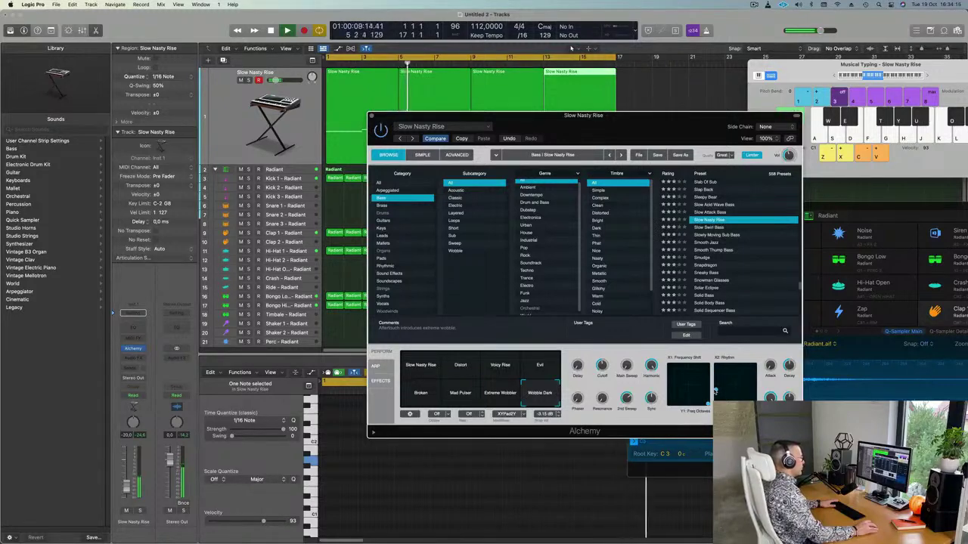
left_click_drag(586, 125, 718, 128)
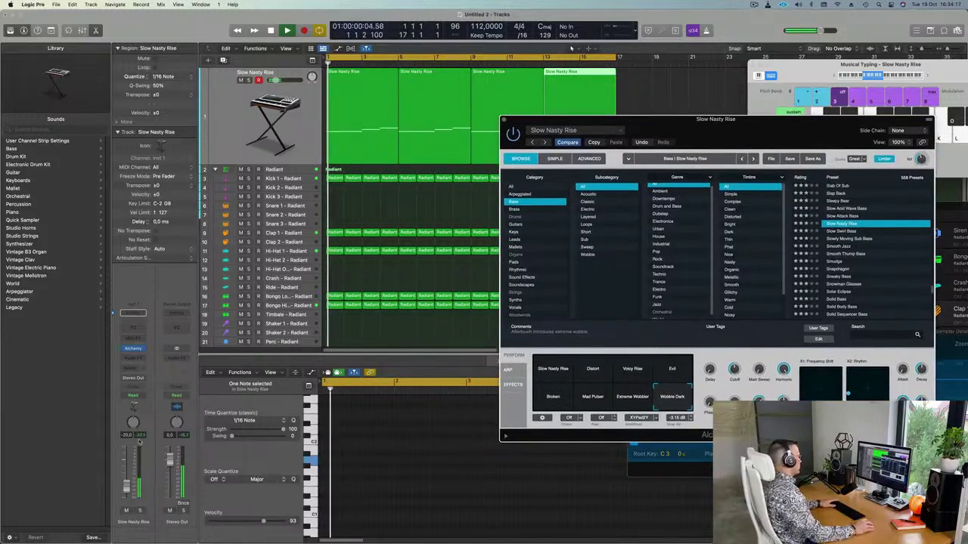
left_click_drag(131, 495, 131, 492)
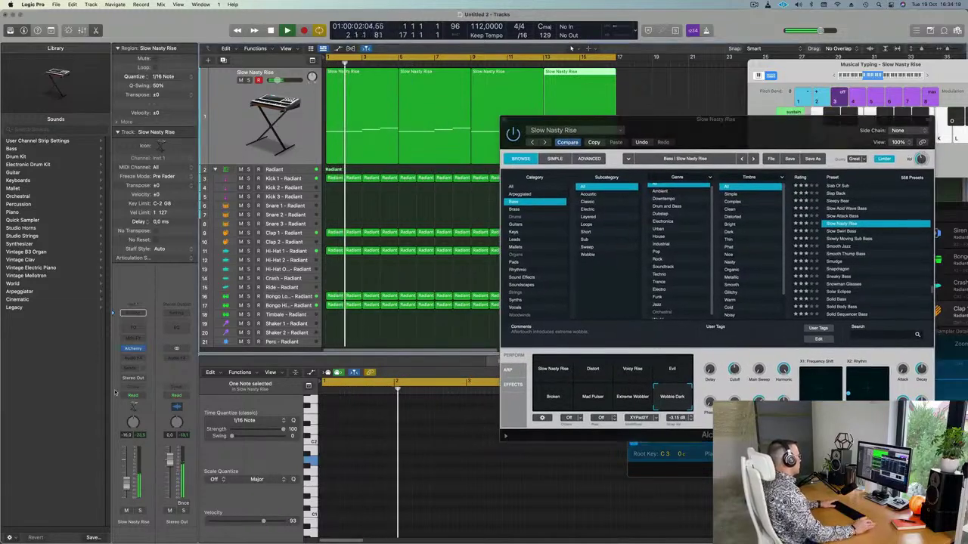
Step: Insert a stereo Compressor on the Slow Nasty Rise track and set its side chain to Kick 1 - Radiant (Inst 2)
key("Return")
left_click(130, 366)
mouse_move(155, 379)
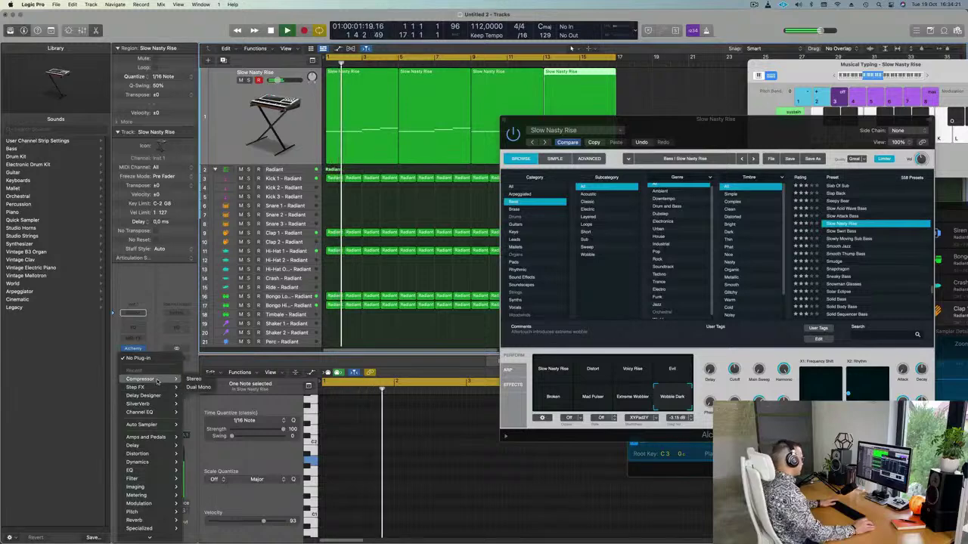
left_click(193, 378)
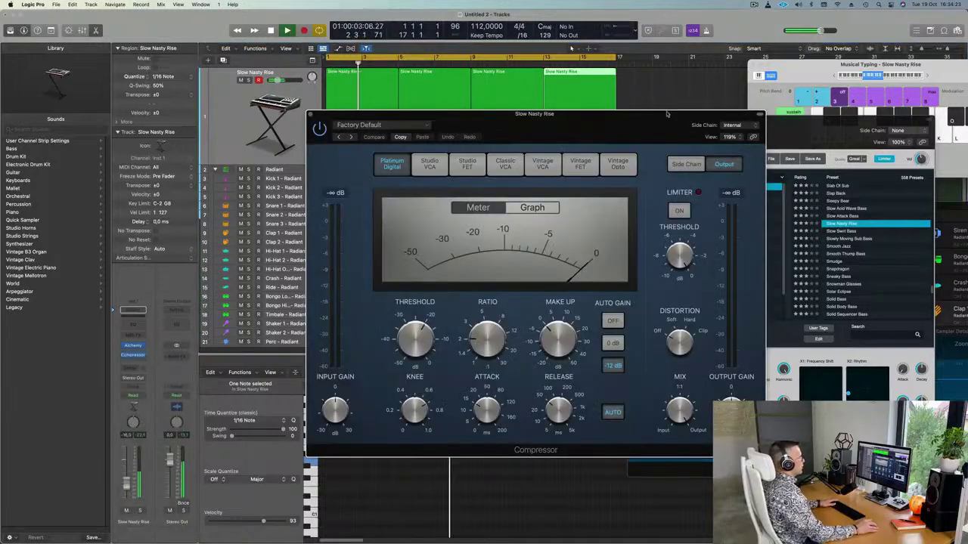
left_click(730, 125)
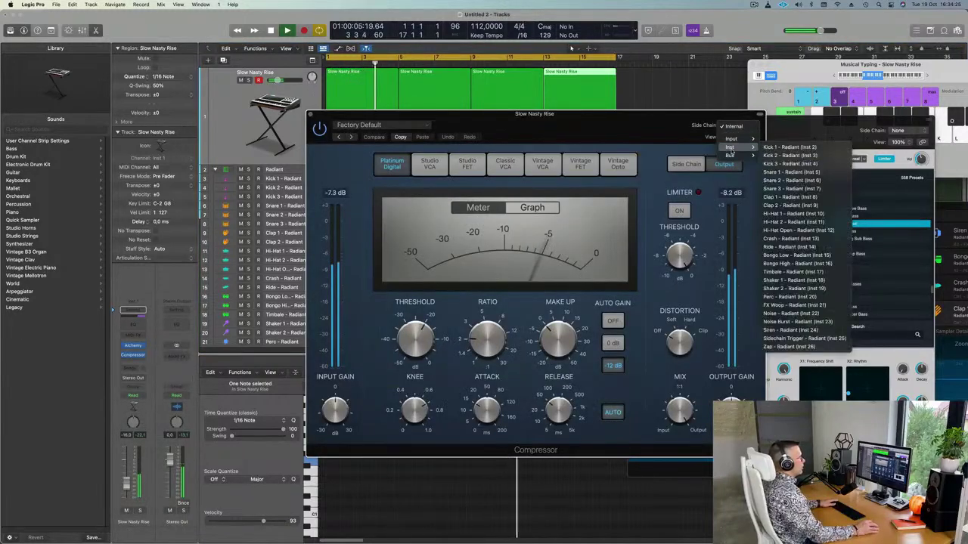
mouse_move(733, 149)
left_click(788, 147)
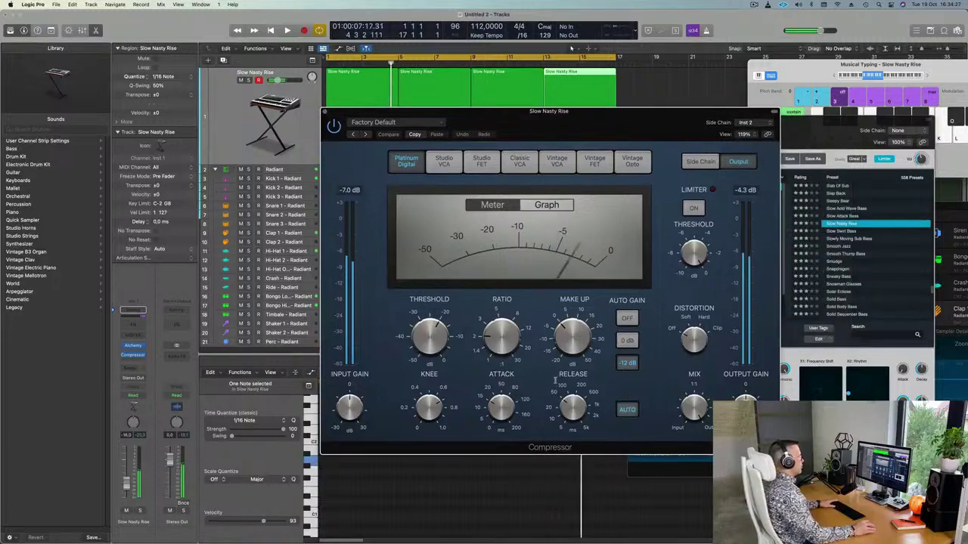
Step: Set the Compressor's ratio to 3.7:1 and close the plug-in window
left_click_drag(502, 337, 500, 330)
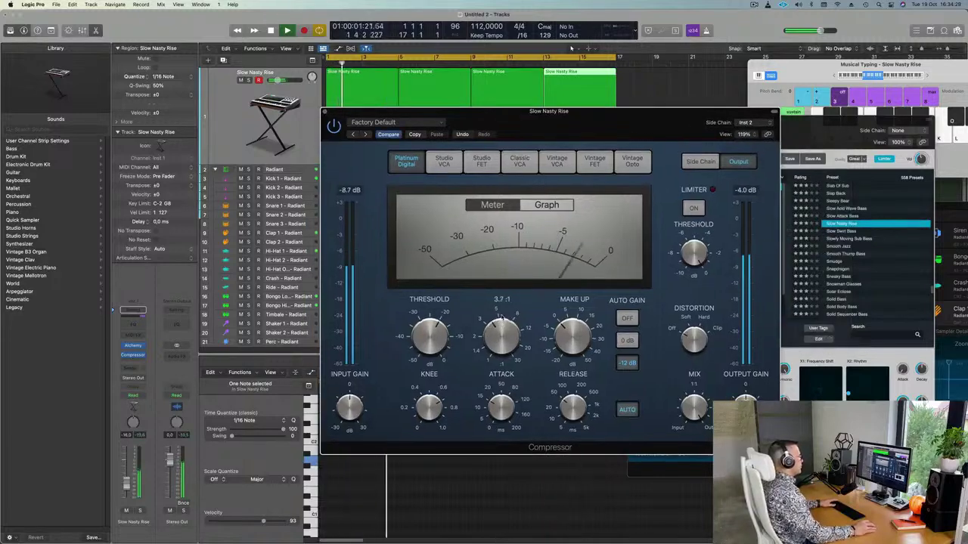
mouse_move(505, 409)
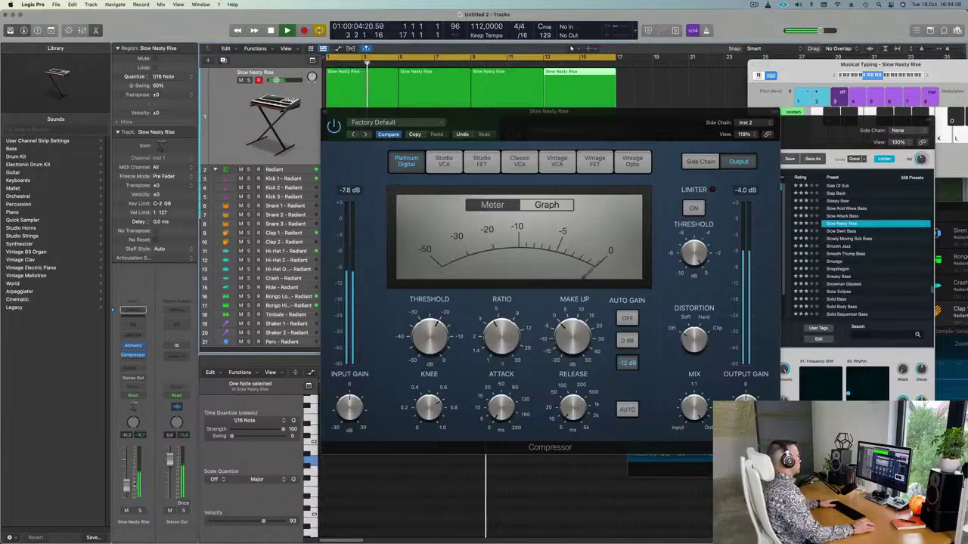
left_click(325, 111)
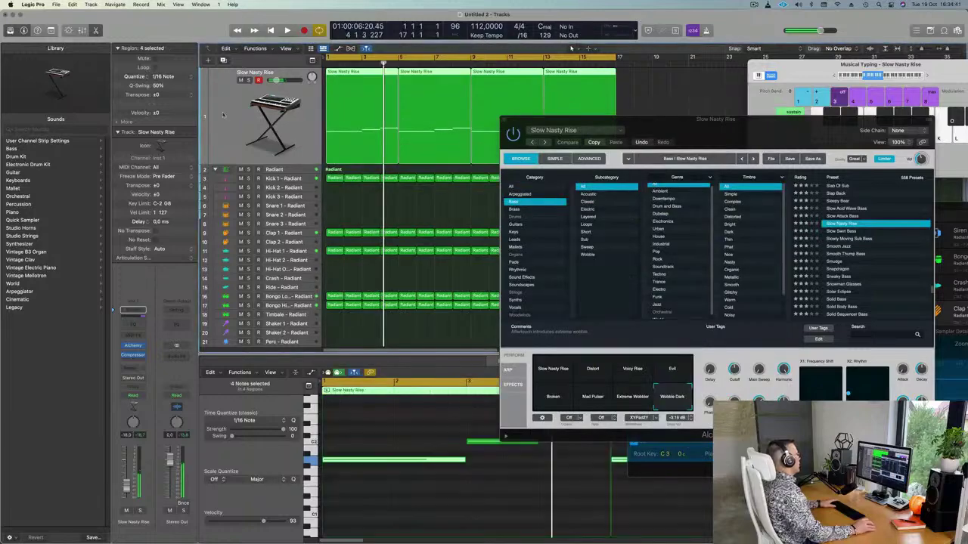
Step: Duplicate the Slow Nasty Rise track with its settings, and move the Alchemy window clear of the track headers
key("space")
left_click(223, 60)
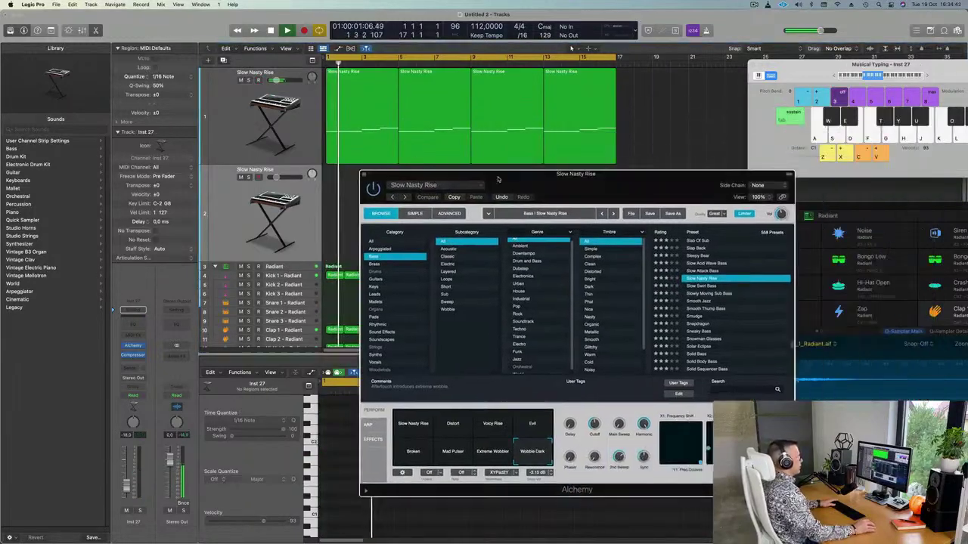
left_click_drag(530, 178, 702, 99)
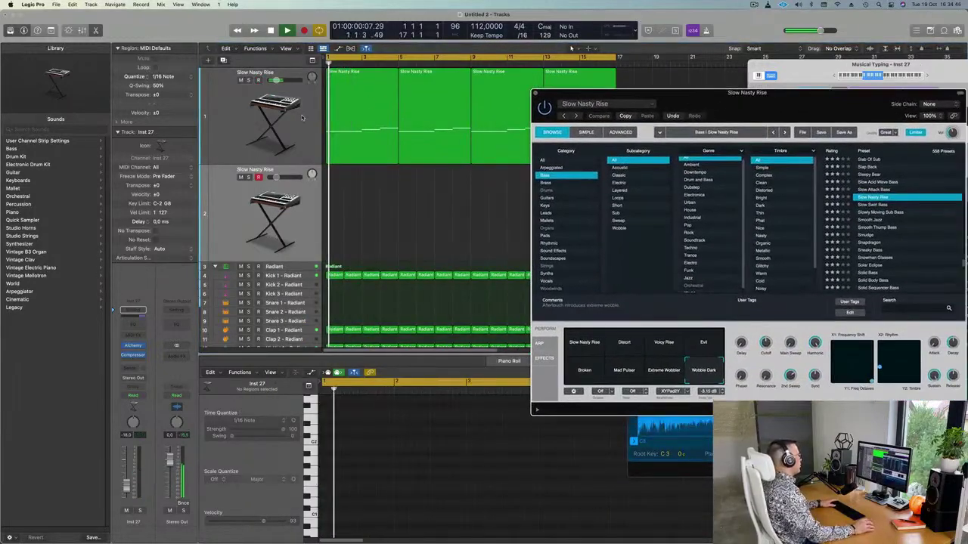
Step: Copy the four Slow Nasty Rise regions onto the duplicated track and mute the original bass track
left_click(381, 89)
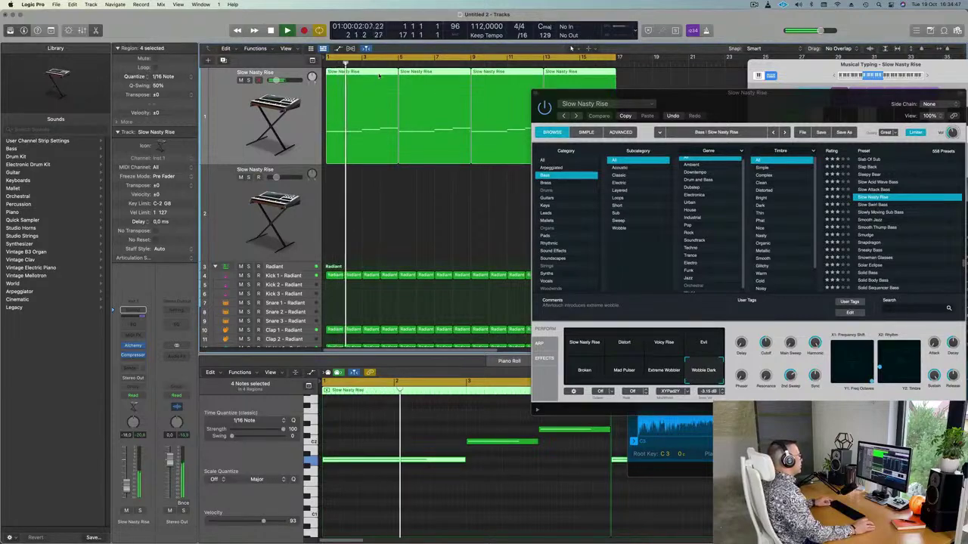
left_click_drag(379, 76, 376, 181)
key("Return")
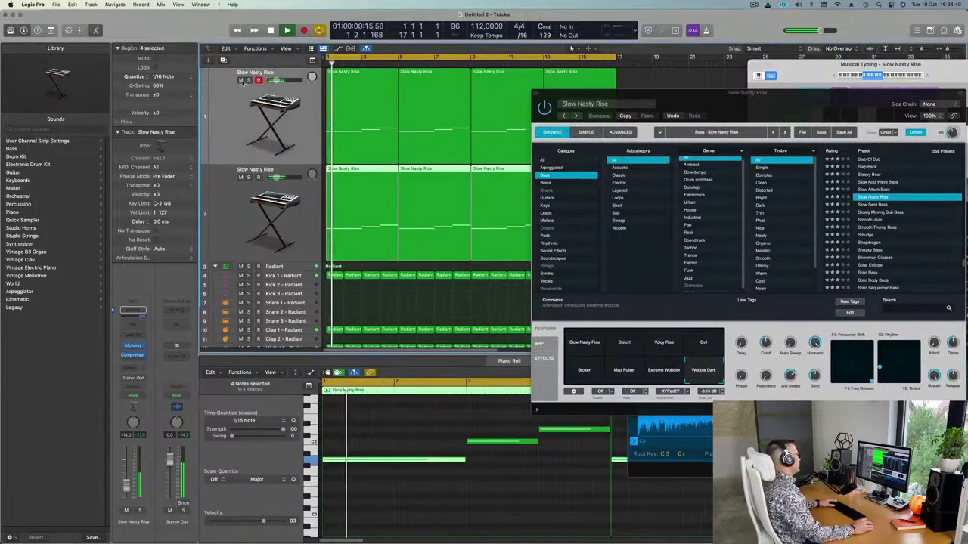
left_click(241, 80)
key("Return")
Step: Select the duplicated track, restart playback, and open its Alchemy instrument clear of the track headers
left_click(227, 204)
key("super+Left")
key("super+Left")
key("super+Left")
key("super+Left")
key("Return")
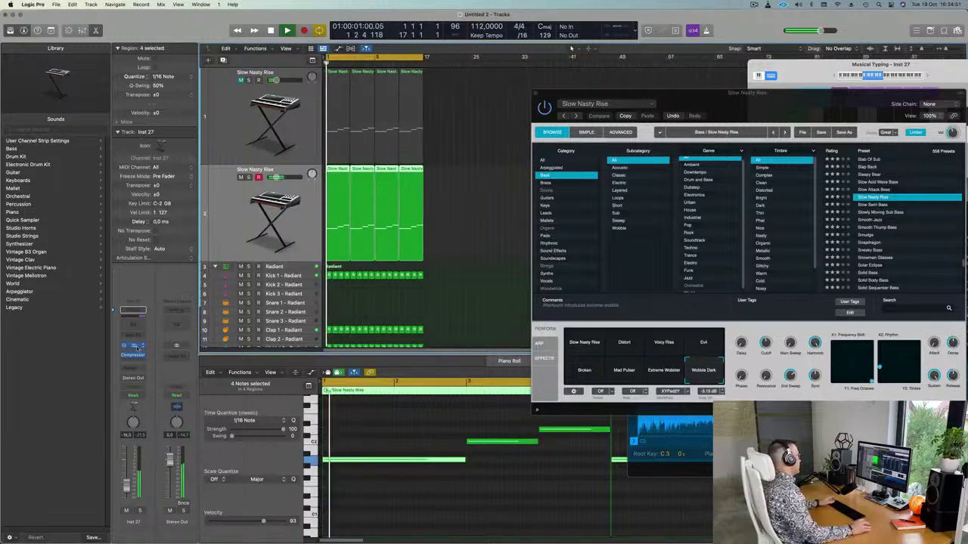
left_click(133, 347)
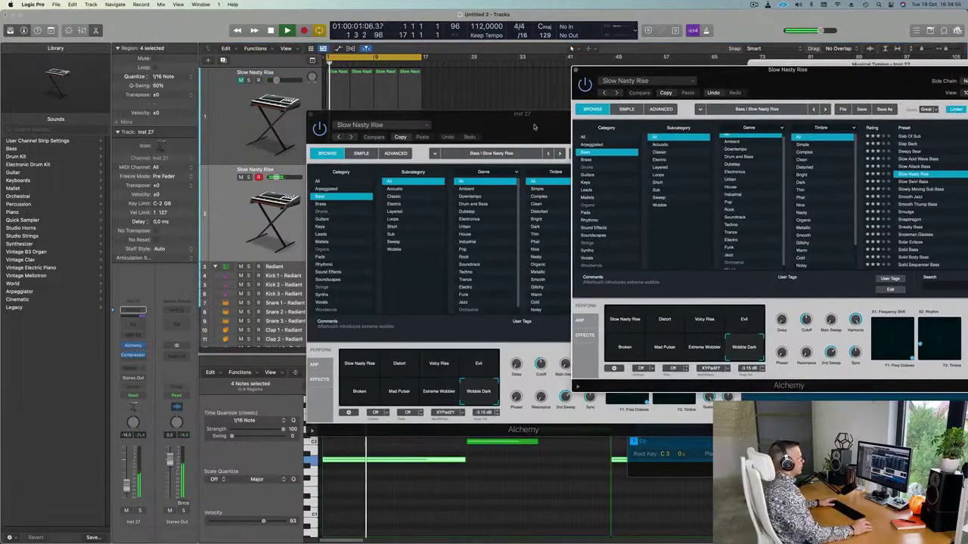
left_click_drag(533, 125, 603, 129)
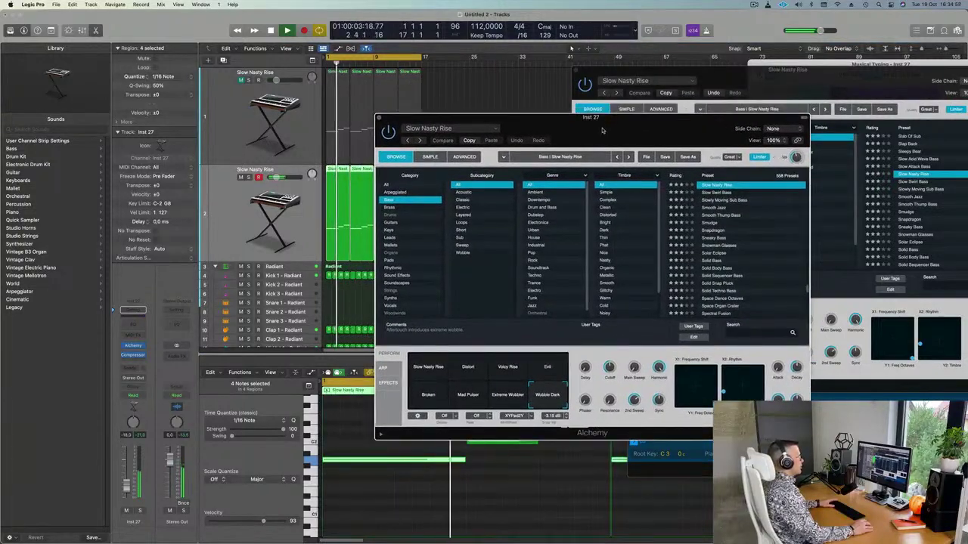
Step: Audition the Slowly Moving Sub Bass preset on the duplicated track with several of its variations, from Bass 2 to Bass 8
left_click(713, 200)
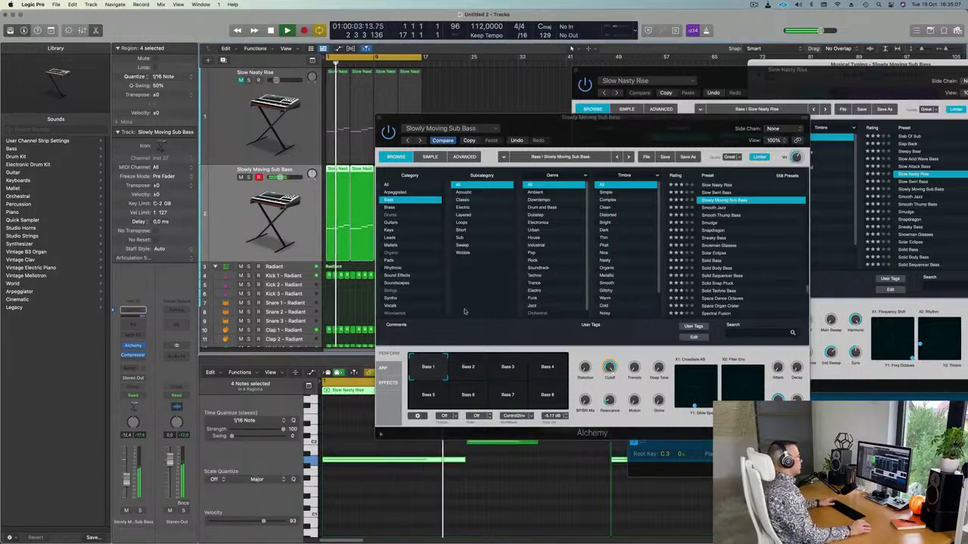
left_click(468, 367)
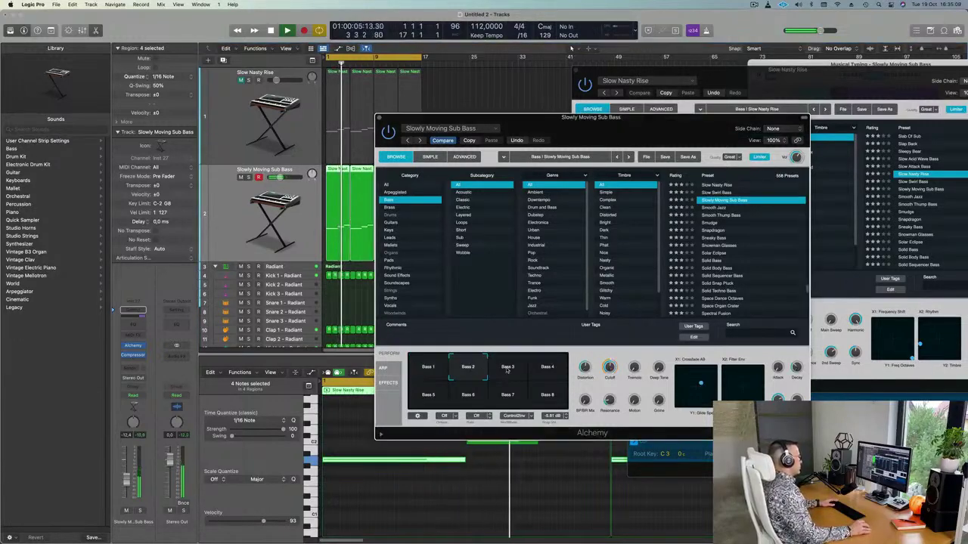
left_click(514, 368)
left_click(544, 368)
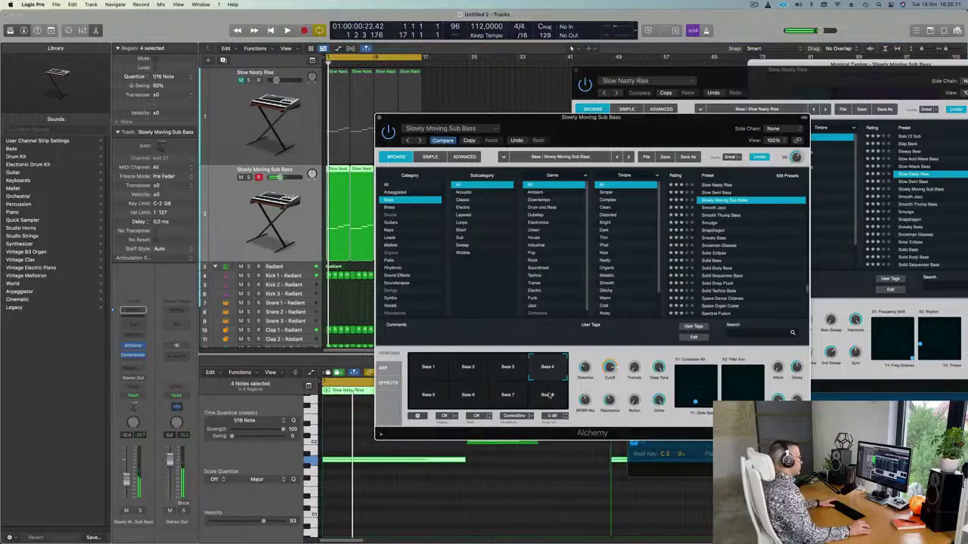
left_click(545, 395)
left_click(452, 401)
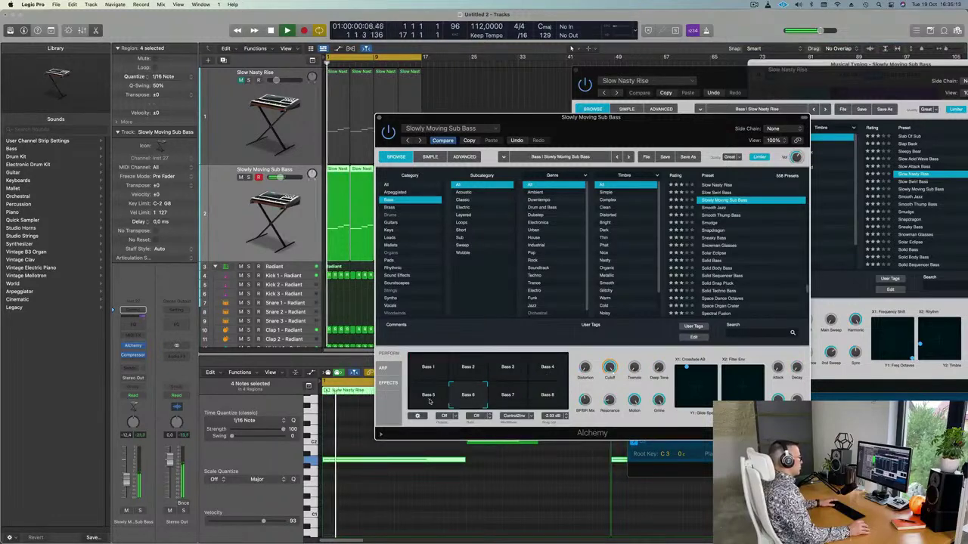
left_click(430, 402)
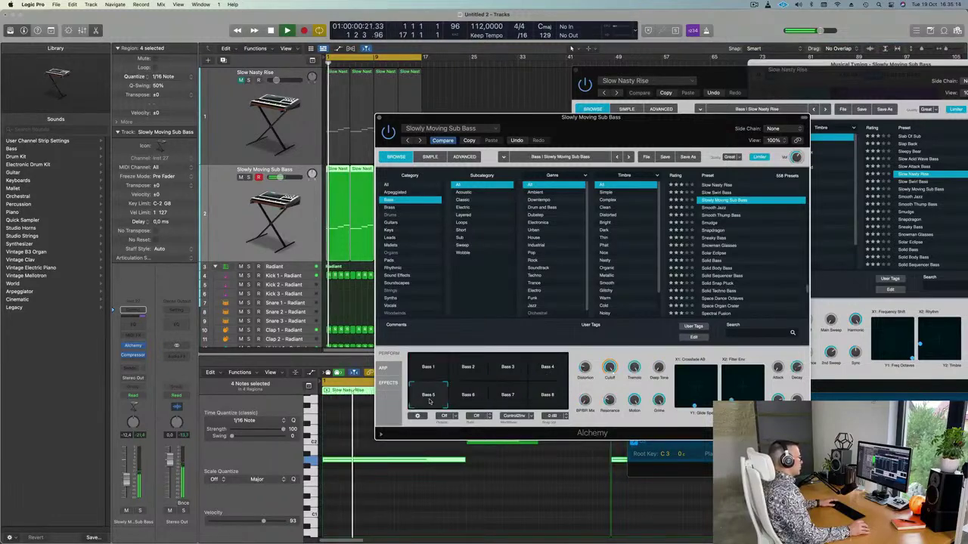
Step: Audition the Smudge and Solid Bass presets, trying Solid Bass's Drive Decay and Drive Decay 2 variations during playback
left_click(710, 224)
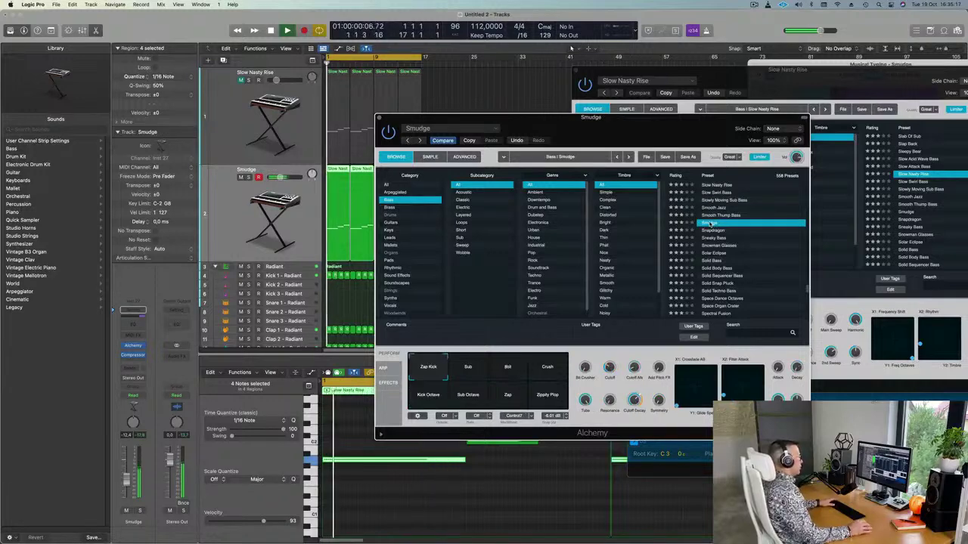
key("space")
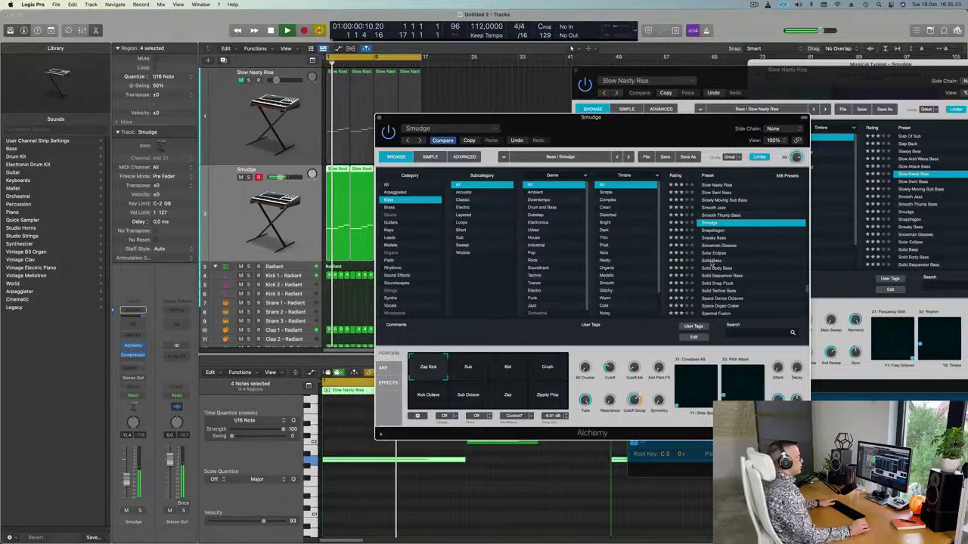
left_click(712, 261)
key("space")
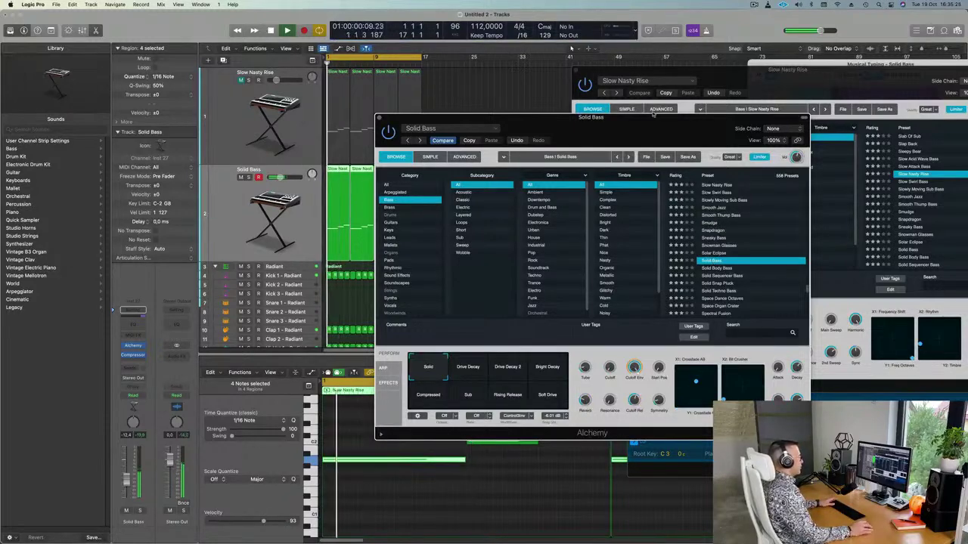
left_click_drag(653, 115, 688, 69)
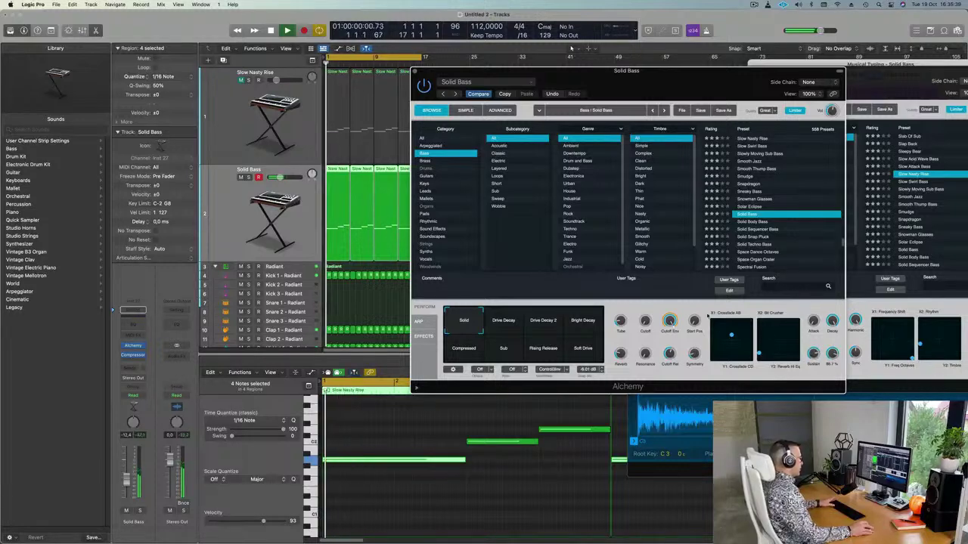
left_click(512, 324)
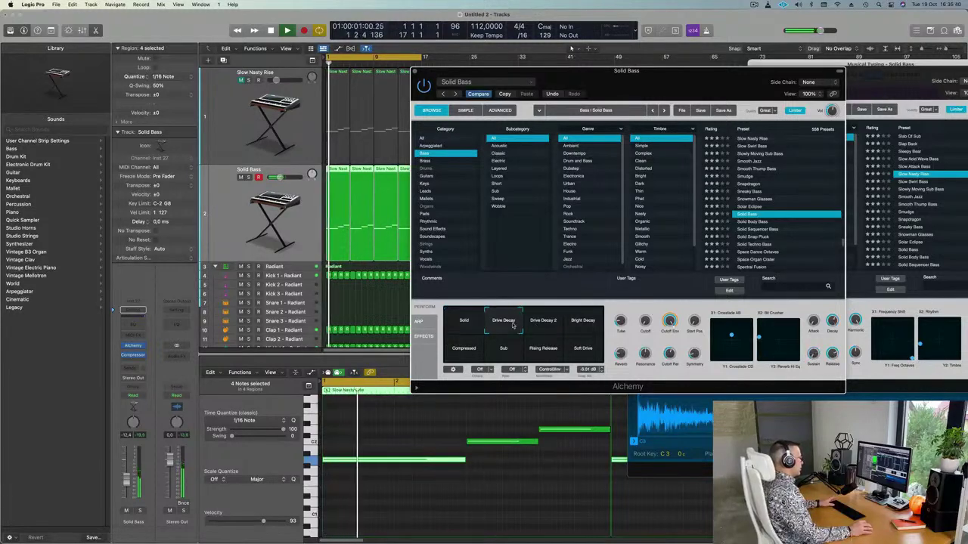
left_click(560, 329)
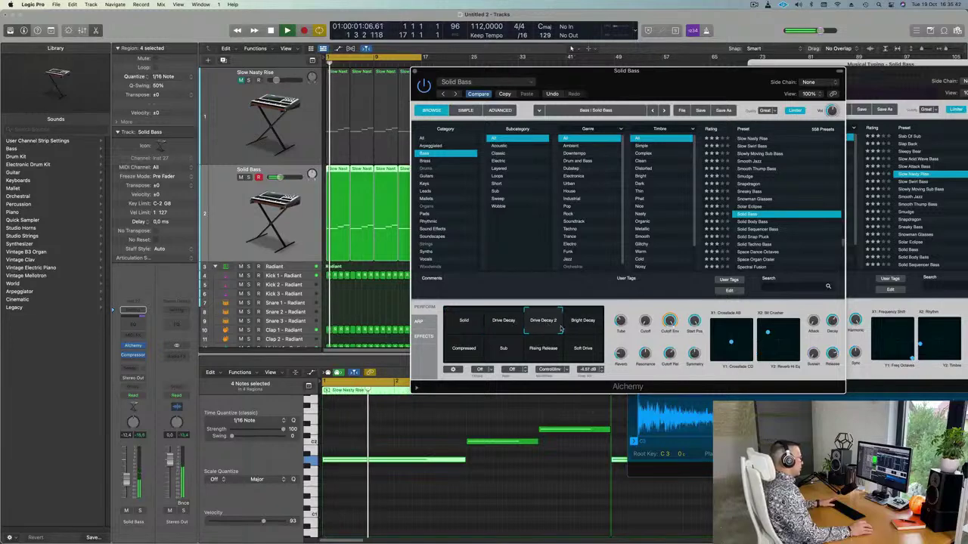
Step: Audition Solid Body Bass, Solid Snap Pluck, and Solid Techno Bass with its Snappy Sub and Sub Punch variations
left_click(754, 223)
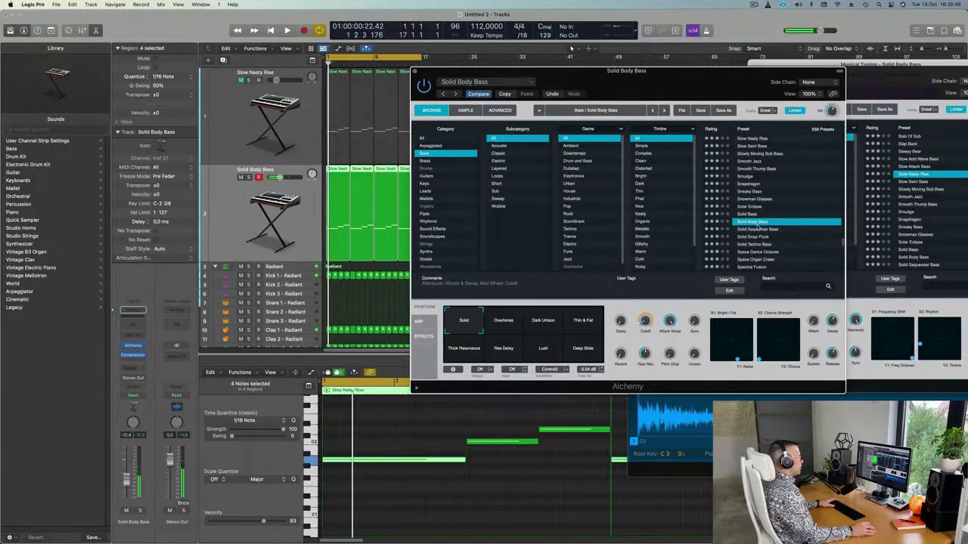
left_click(754, 237)
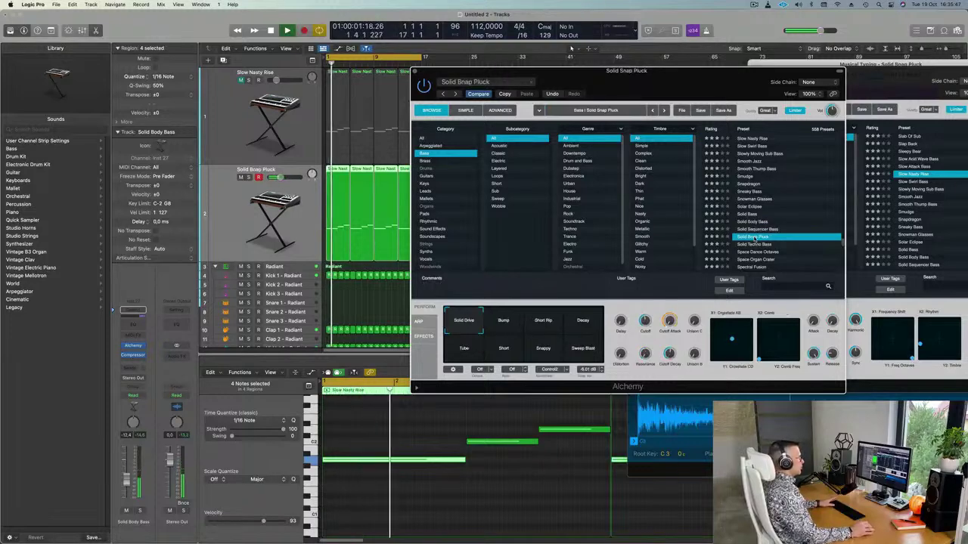
scroll(808, 221, "down", 5)
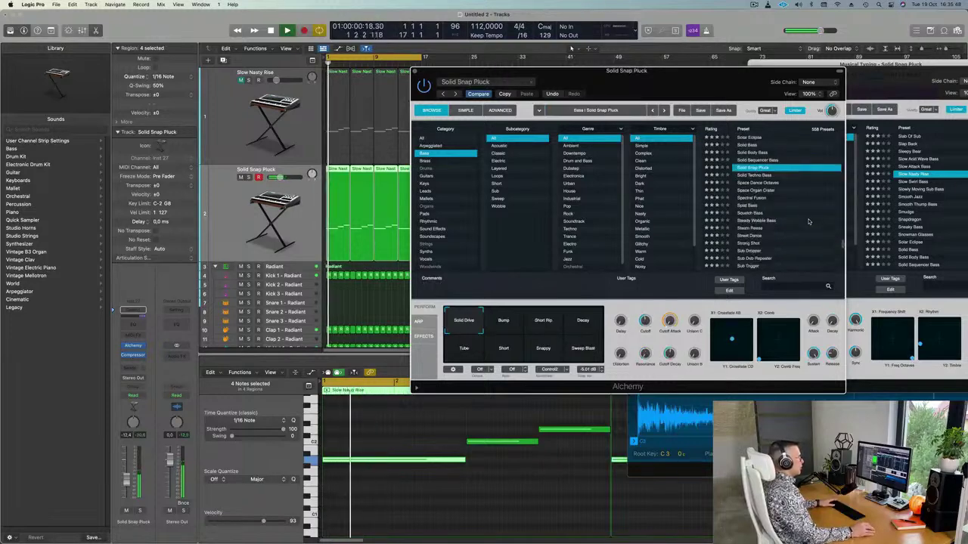
left_click(748, 176)
key("space")
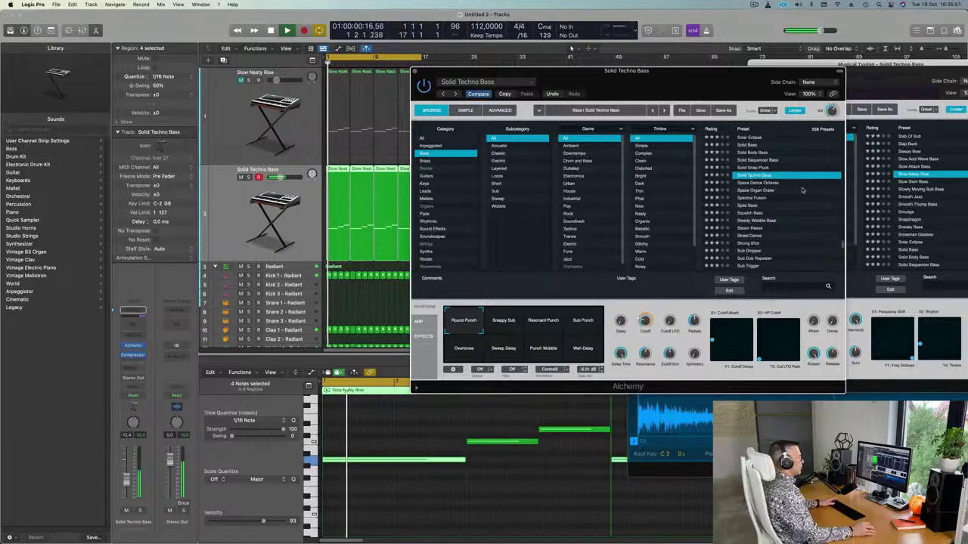
scroll(802, 190, "down", 1)
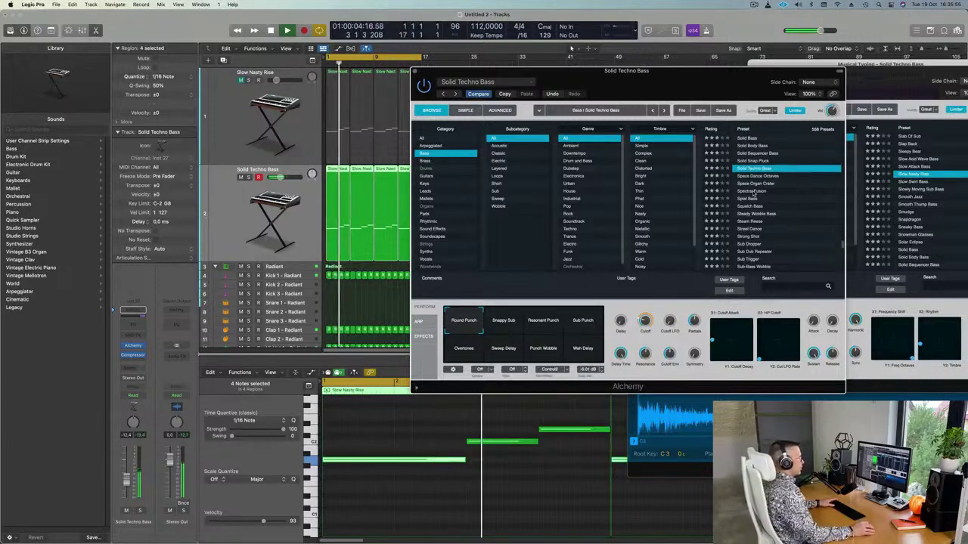
left_click(505, 322)
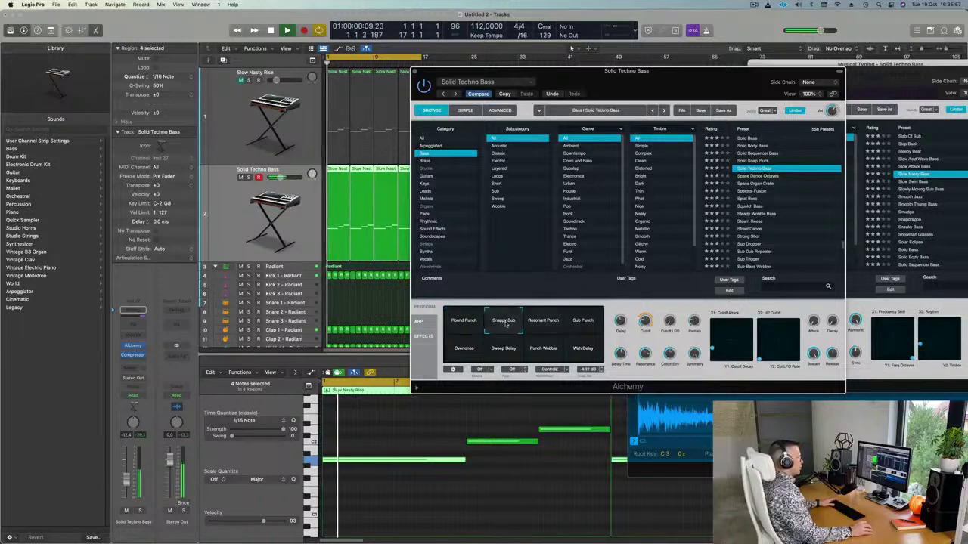
left_click(583, 322)
Step: Try the Steady Wobble Bass preset, load Steam Reese in its place, and choose its Dark variation
left_click(761, 214)
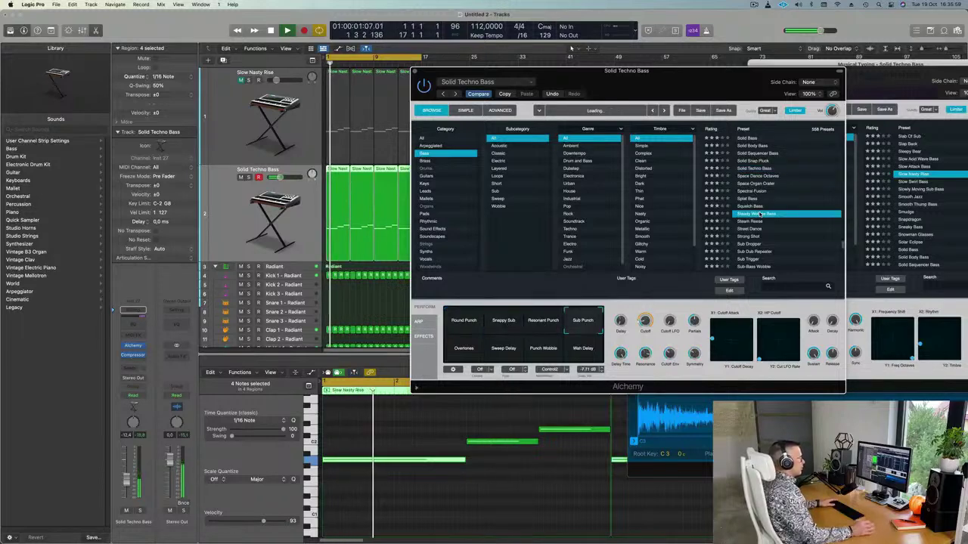
scroll(779, 204, "down", 4)
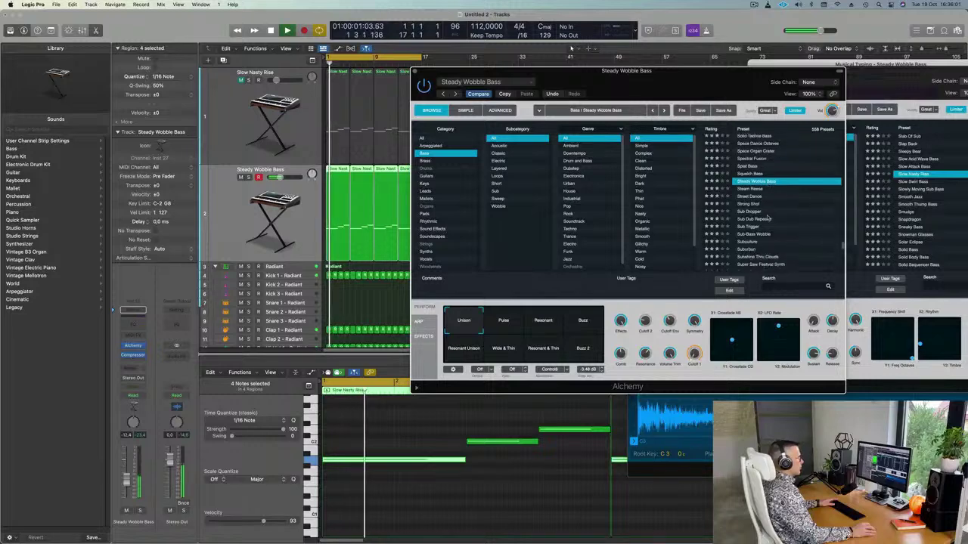
left_click(752, 162)
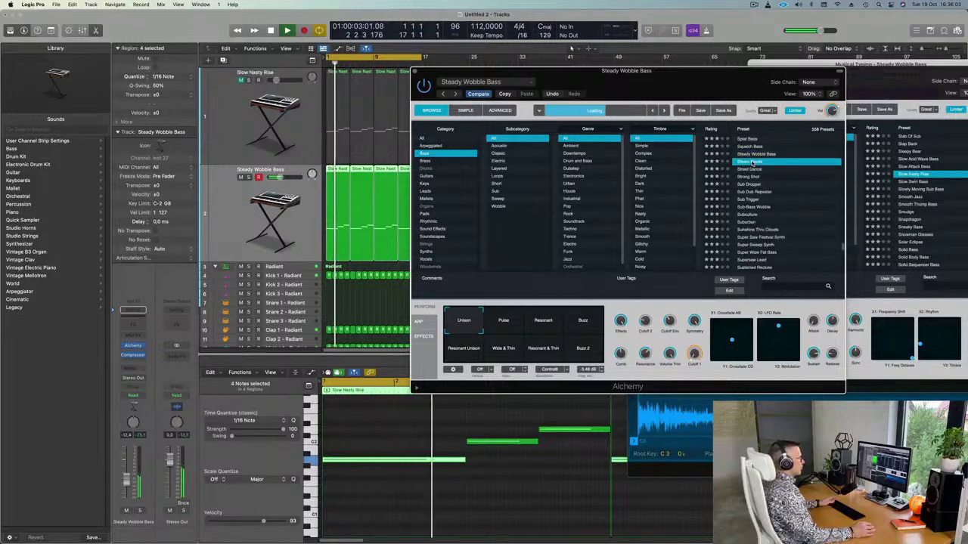
left_click_drag(678, 85, 710, 89)
left_click(574, 325)
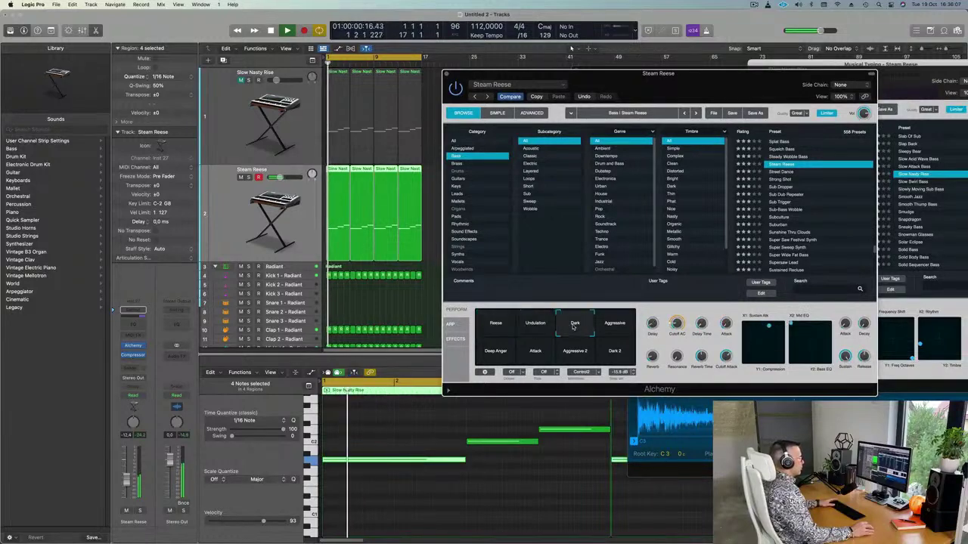
Step: Audition Steam Reese's Aggressive, Deep Anger, Attack, Aggressive 2, and Dark 2 variations during playback, returning to Aggressive
left_click(614, 323)
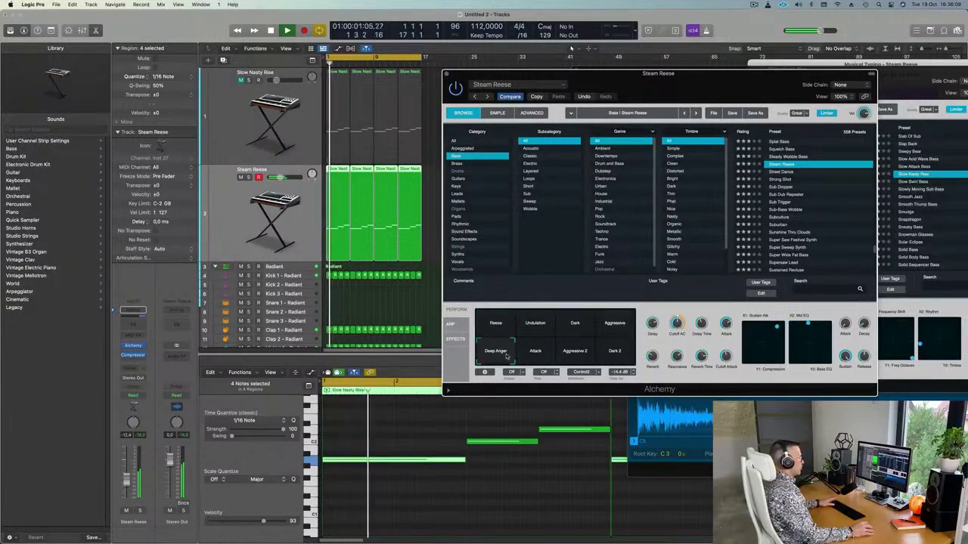
left_click(535, 353)
left_click(573, 352)
left_click(613, 353)
key("space")
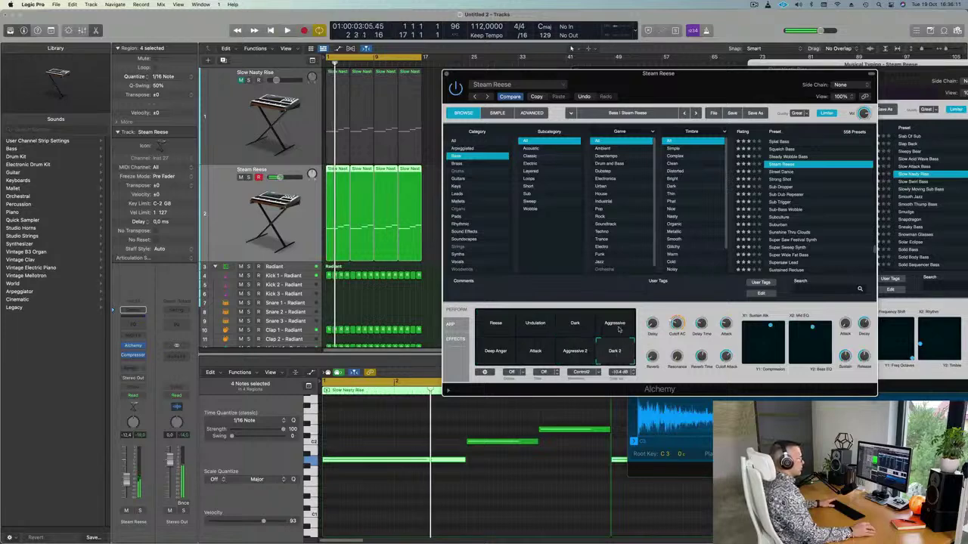
left_click(614, 323)
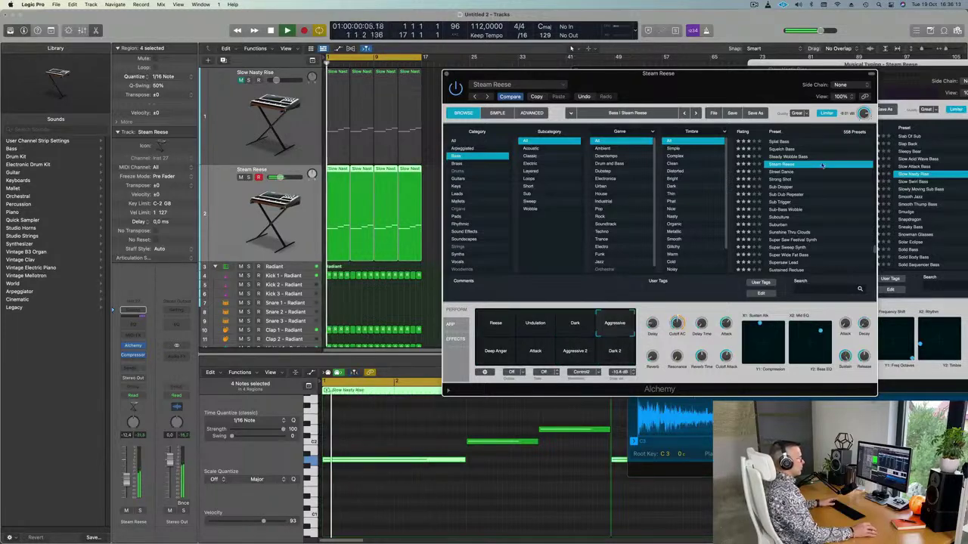
Step: Audition the Street Dance, Sub Dub Repeater, and Subculture presets on the duplicated bass track
left_click(782, 175)
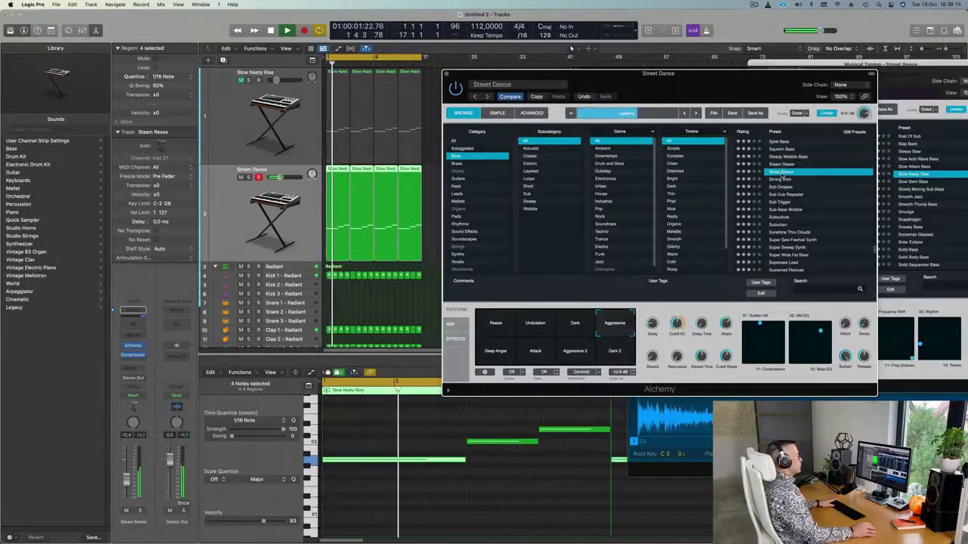
scroll(782, 174, "down", 2)
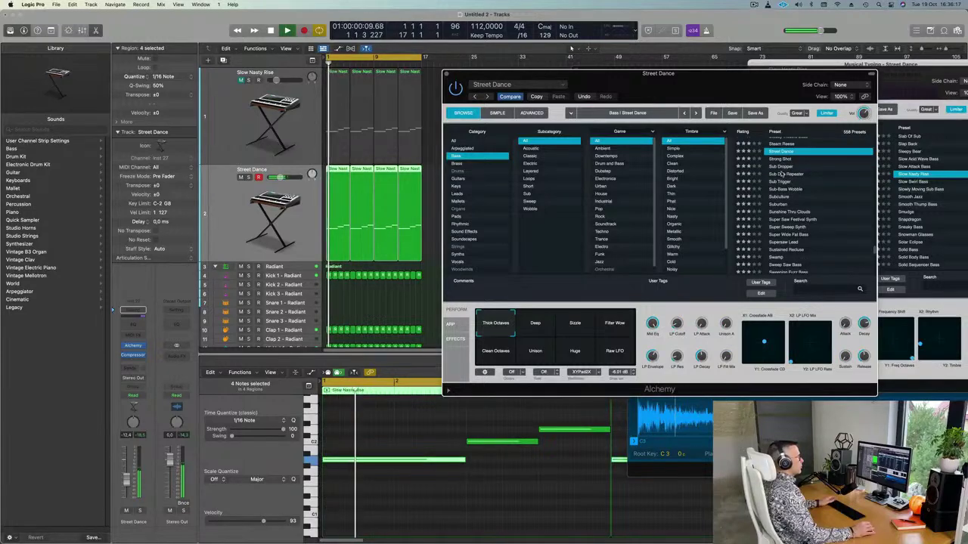
left_click(782, 175)
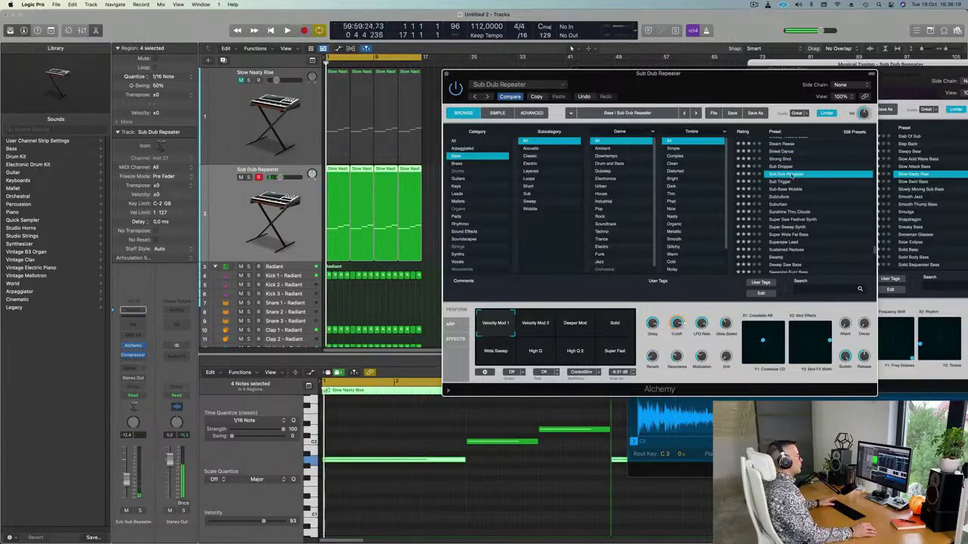
scroll(787, 176, "down", 1)
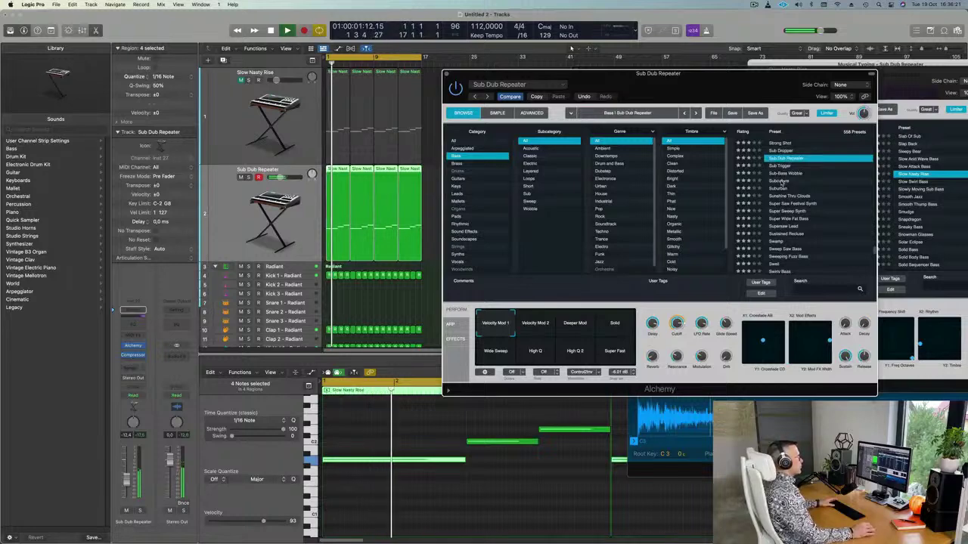
left_click(781, 182)
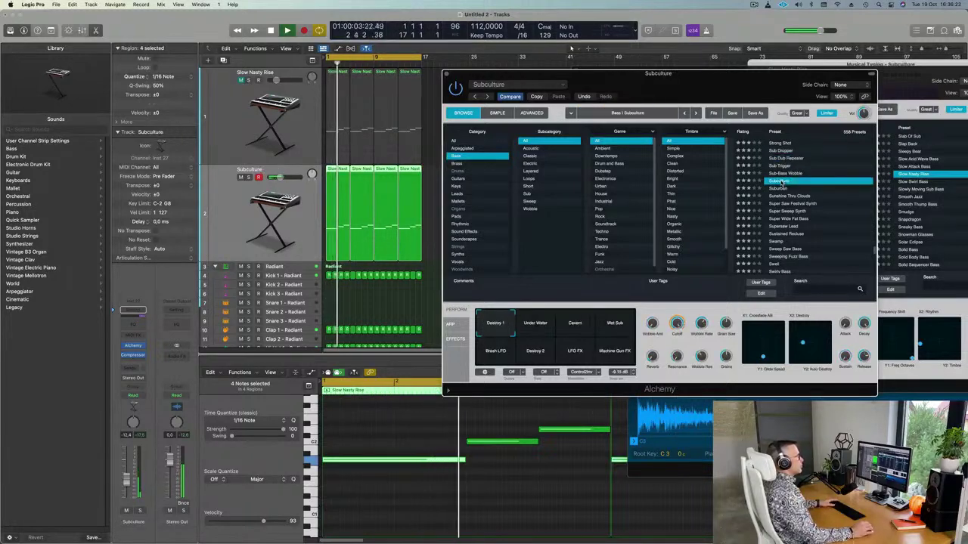
Step: Audition the Suburban preset with its S&H 1, Metal FX, Space Synth, and Warm Resonance variations
scroll(809, 193, "down", 1)
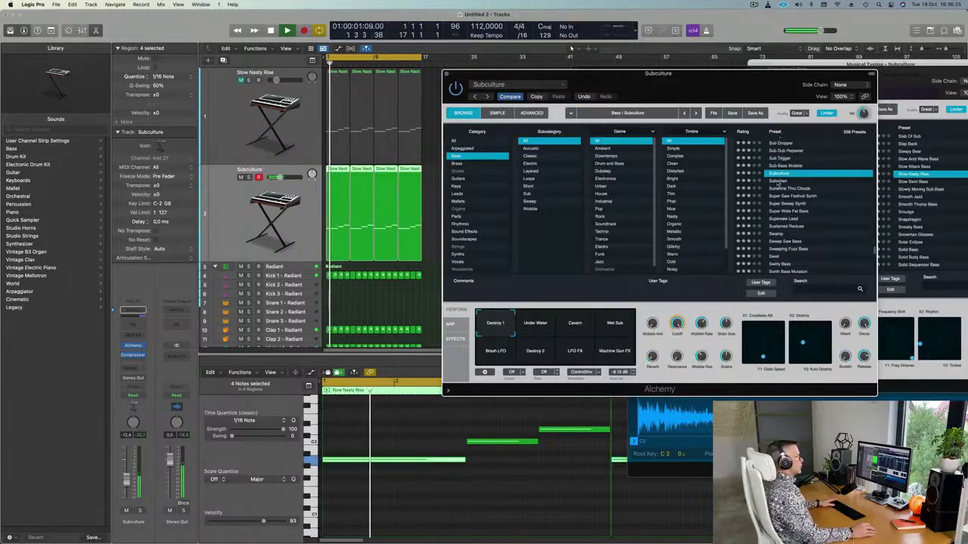
left_click(777, 181)
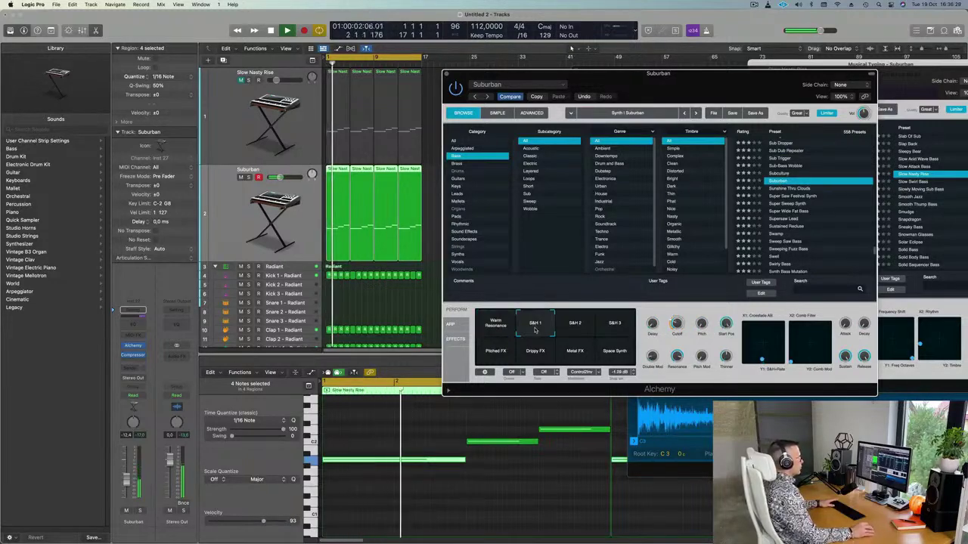
left_click(576, 353)
left_click(616, 353)
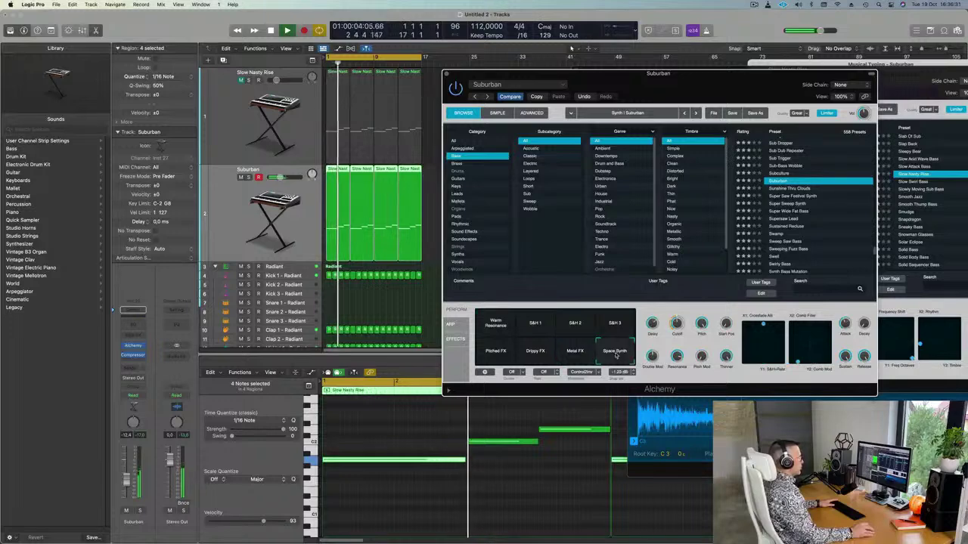
left_click(501, 323)
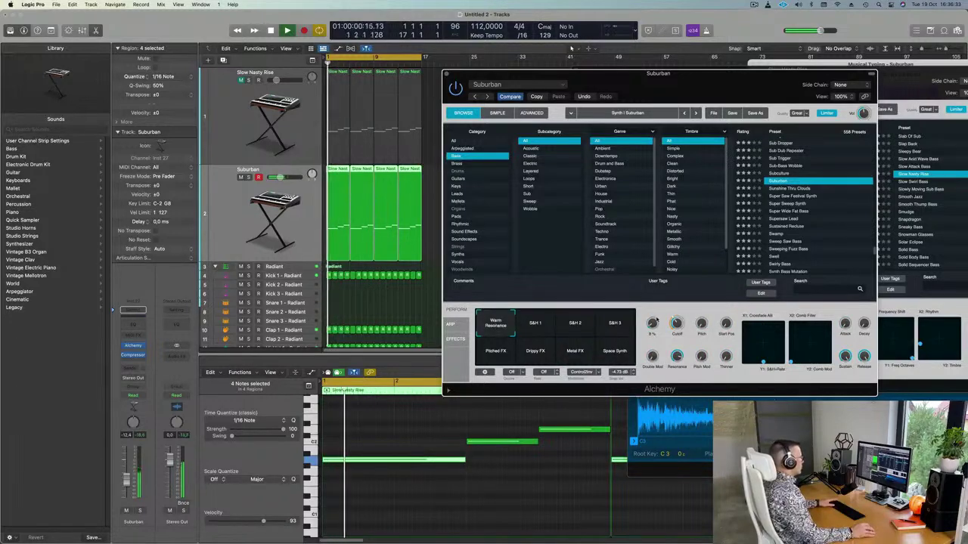
Step: Load the Sunshine Thru Clouds preset, lower the track's volume to -13.0 dB, and close its Alchemy window
left_click(801, 189)
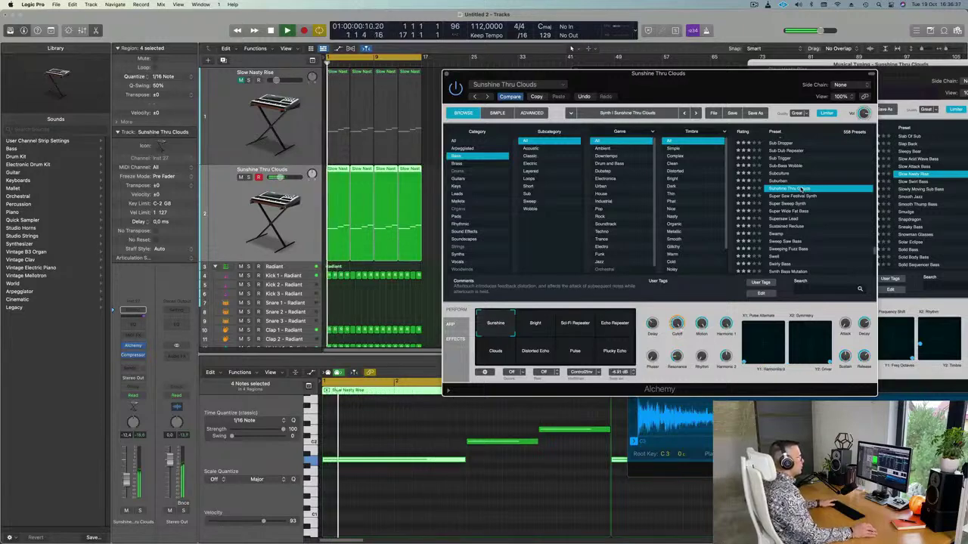
left_click_drag(699, 85, 711, 106)
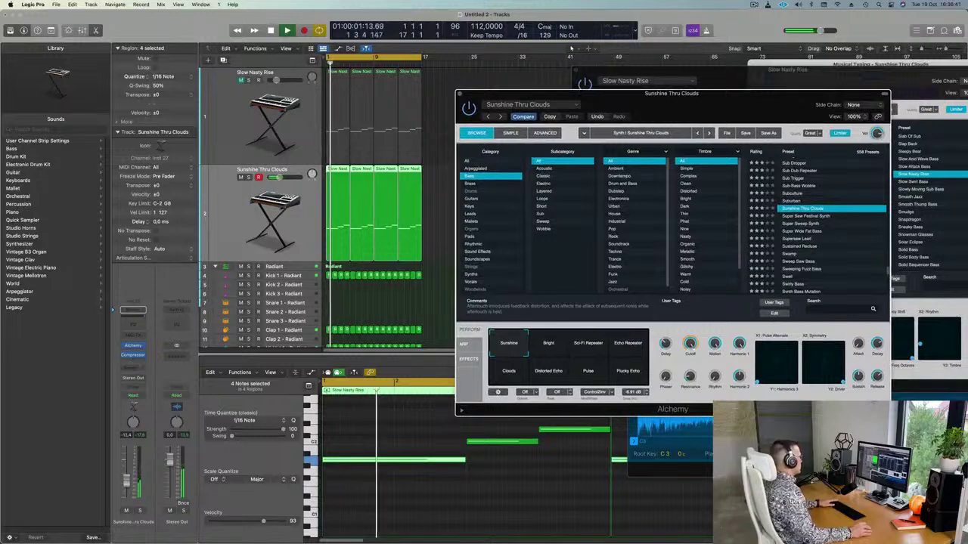
left_click_drag(125, 481, 126, 482)
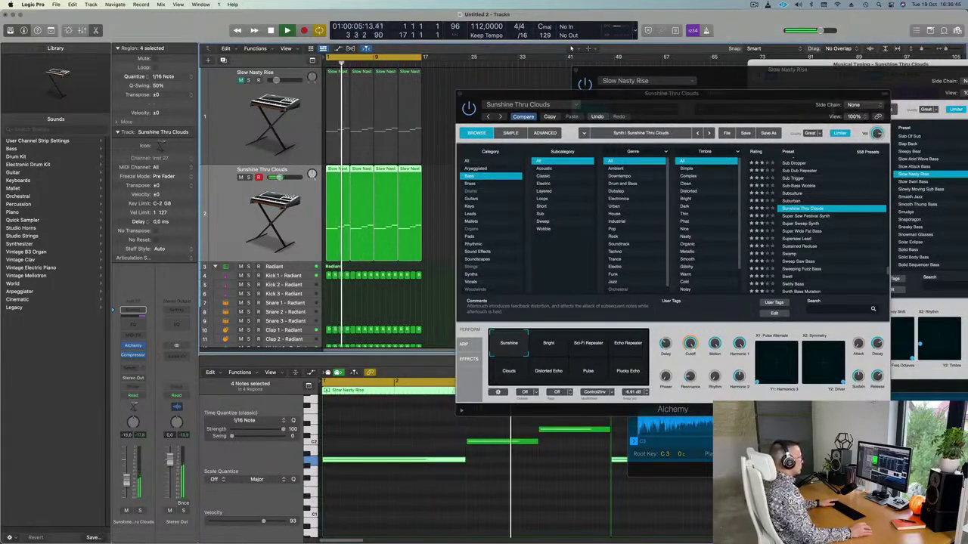
left_click_drag(529, 91, 475, 110)
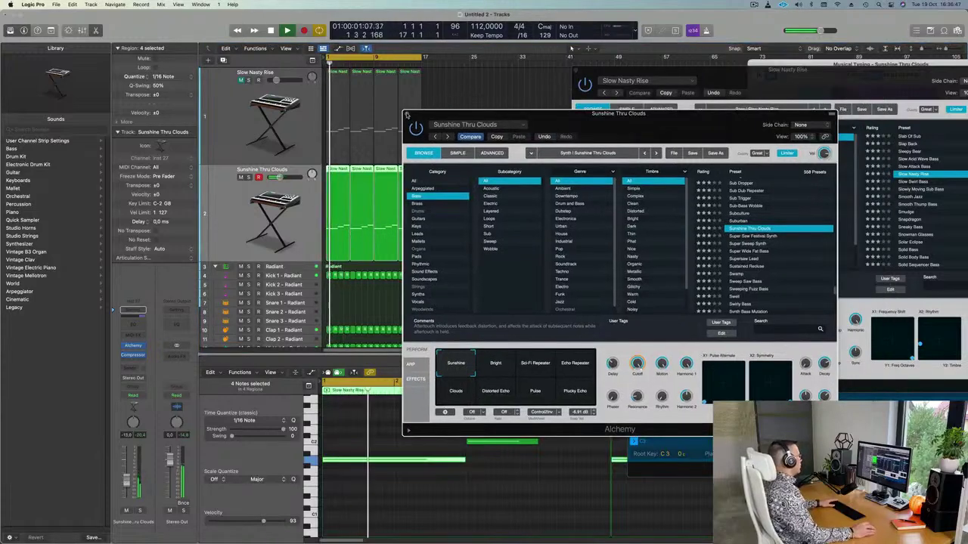
left_click(407, 113)
Step: Create a new empty track with the Sunshine Thru Clouds track's duplicate settings and restart playback from the beginning
scroll(241, 194, "down", 2)
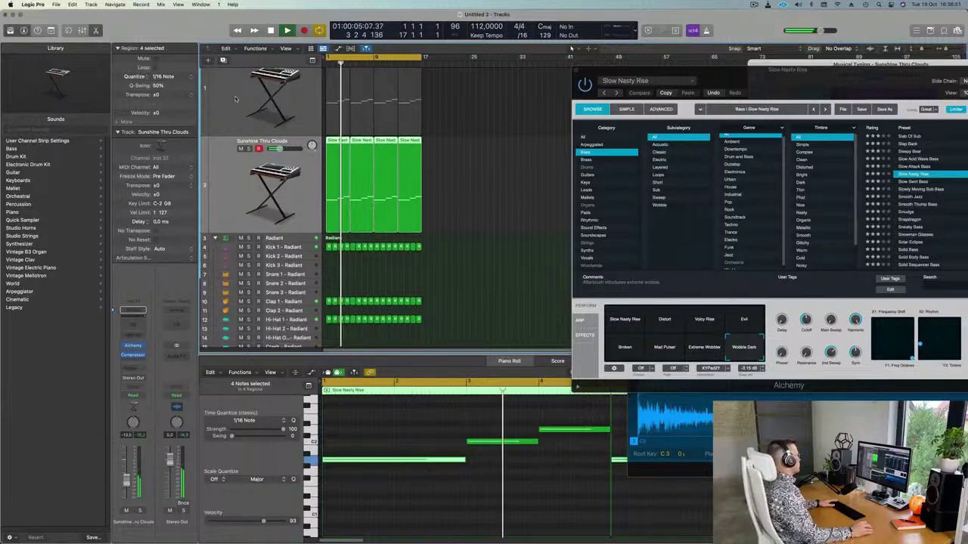
key("super+d")
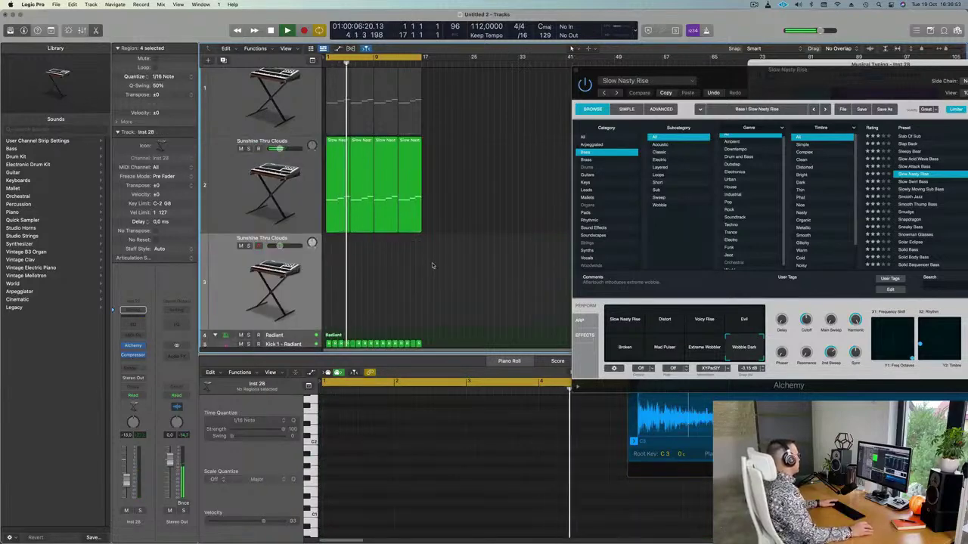
key("Return")
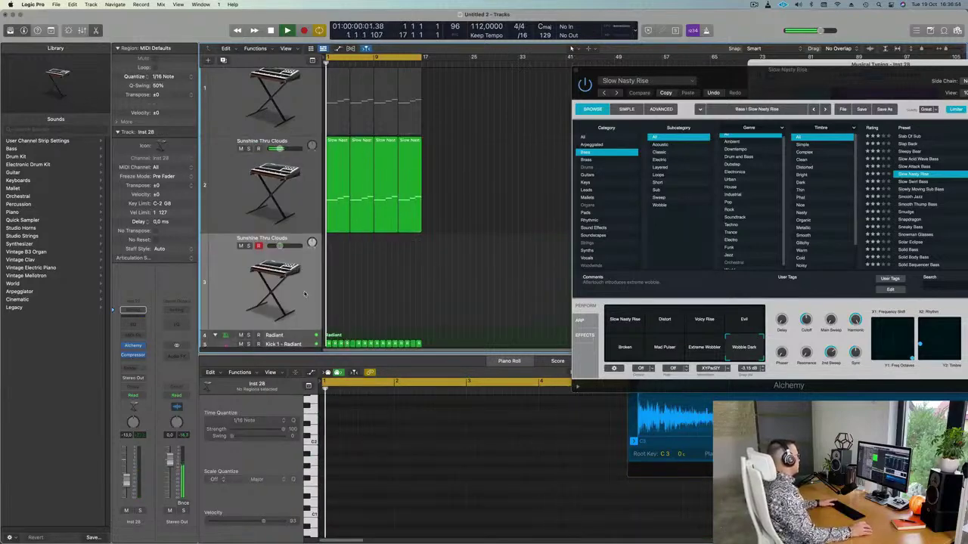
Step: Open Alchemy on the new track, load Abandoned Pad from the Pads category, and move the plug-in window clear of the tracks
left_click(133, 346)
left_click_drag(495, 113, 489, 107)
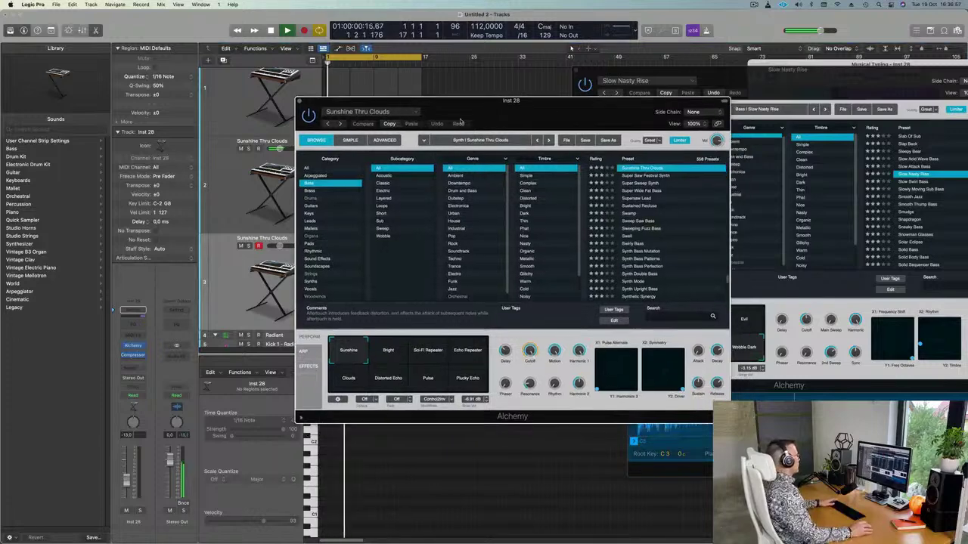
left_click(309, 244)
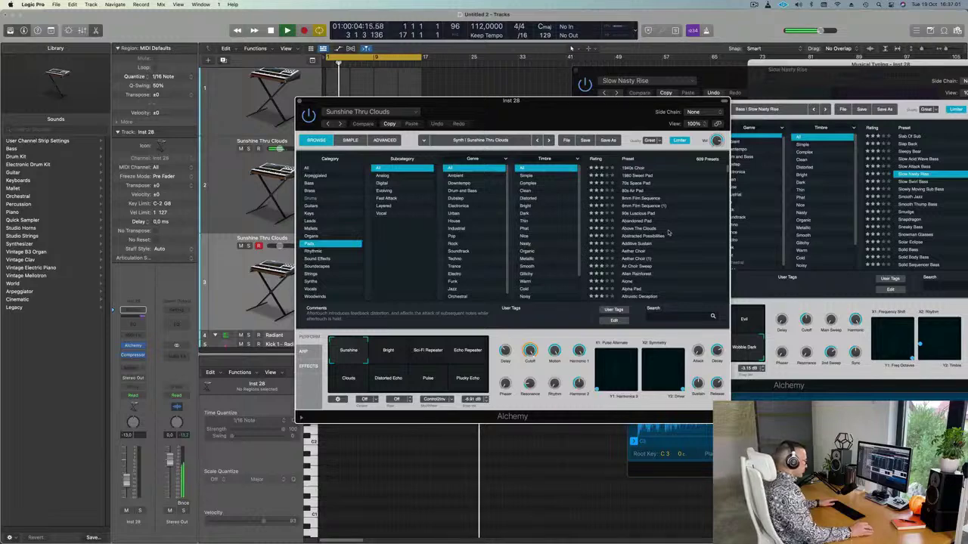
left_click(637, 221)
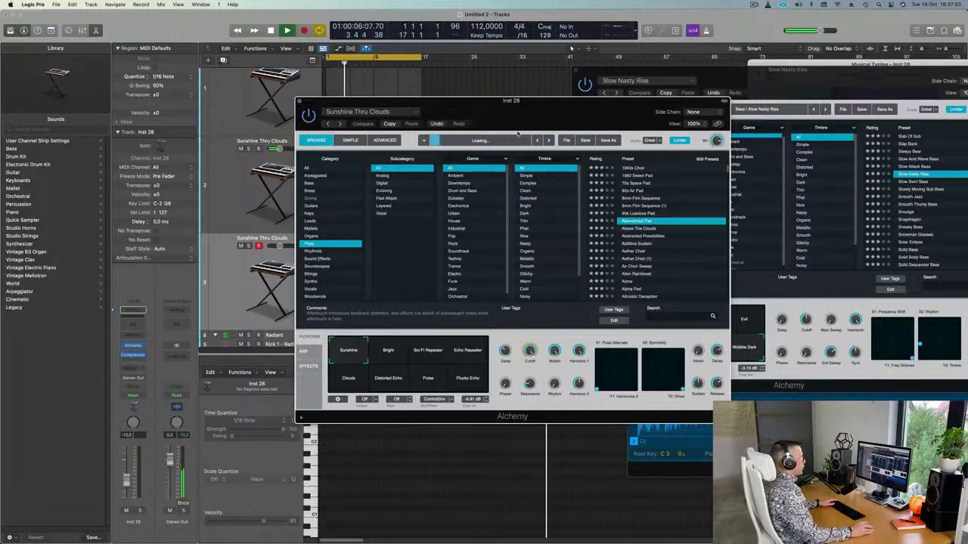
left_click_drag(535, 112, 676, 97)
key("Return")
Step: Close the Slow Nasty Rise instrument window and move the Musical Typing keyboard into full view for the Abandoned Pad track
left_click(228, 301)
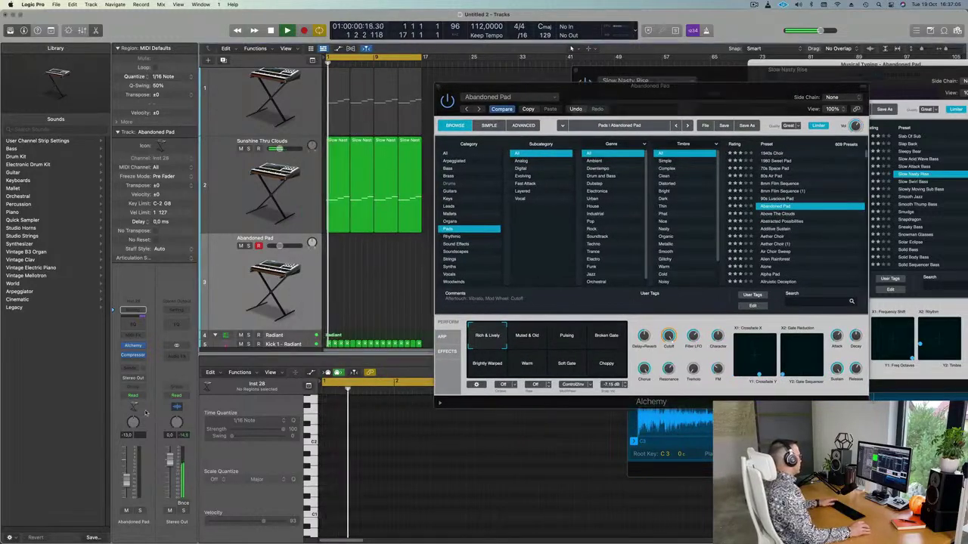
key("Return")
key("Return")
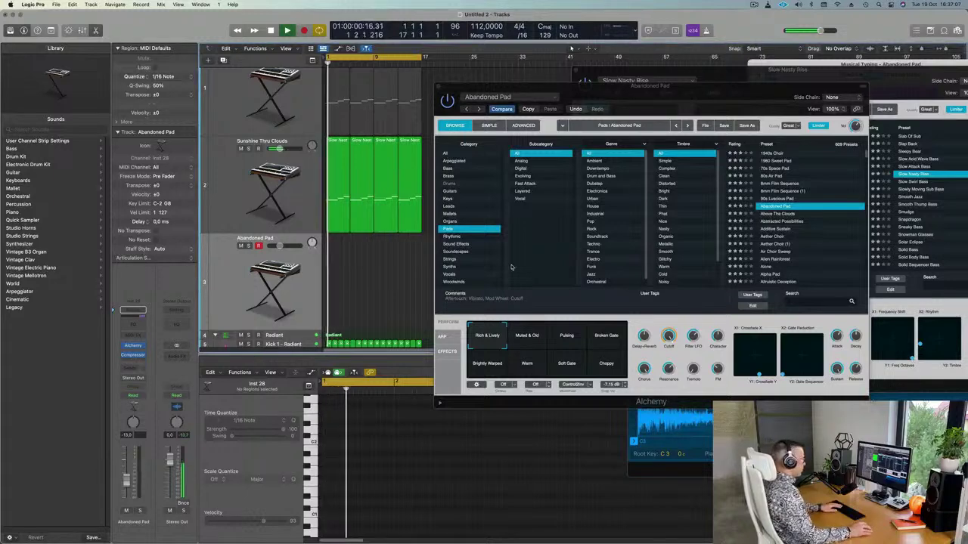
left_click(729, 76)
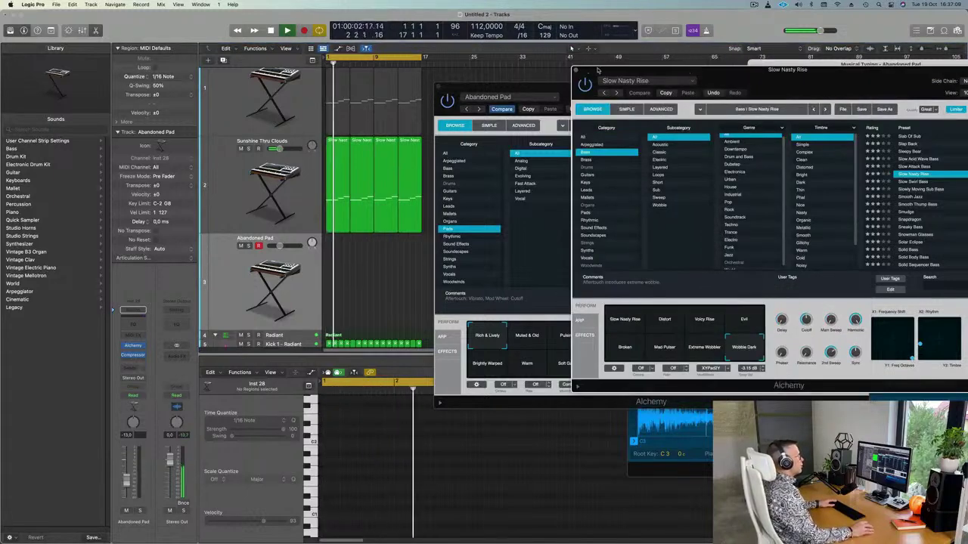
key("super+w")
left_click_drag(826, 69, 680, 75)
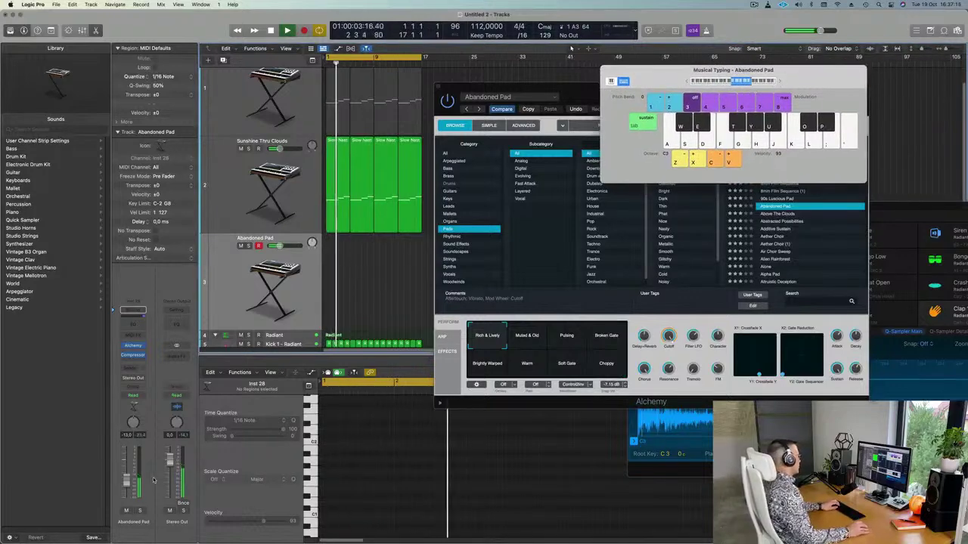
Step: Play test notes on Abandoned Pad with Musical Typing while lowering the track's volume to -23.5 dB
key("f")
left_click_drag(126, 481, 128, 491)
key("f")
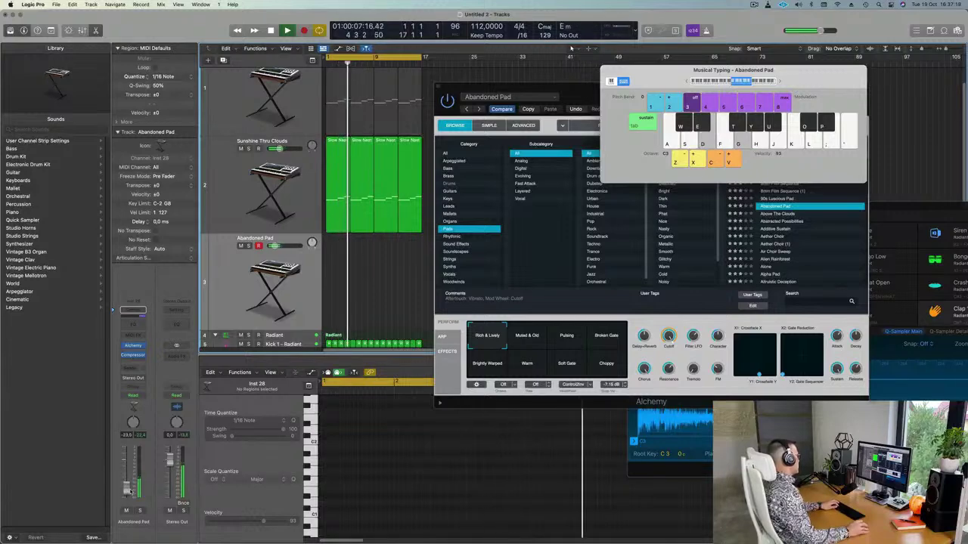
key("d")
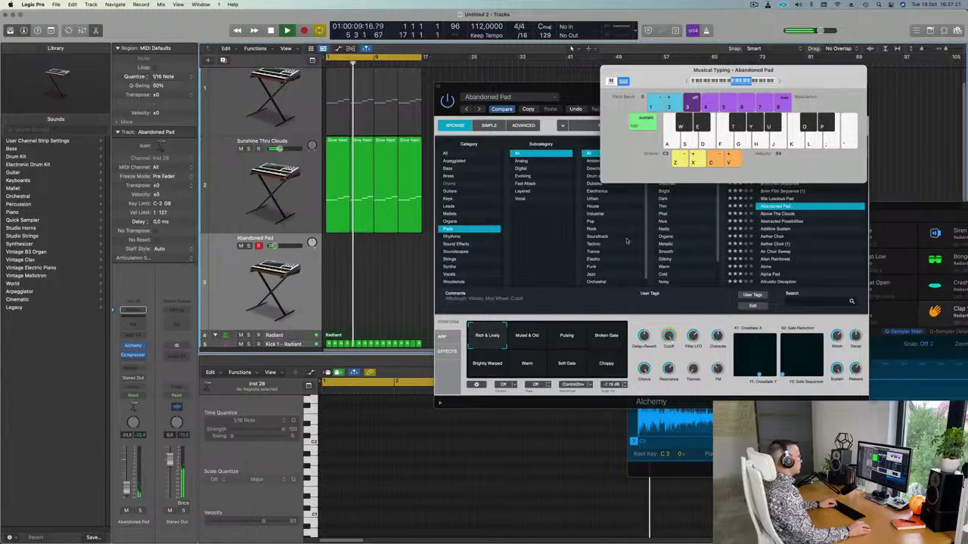
key("d")
key("f")
Step: Audition the Abstracted Possibilities pad with its Slow Swell variation and load Aether Choir in its place
left_click(781, 224)
left_click(782, 221)
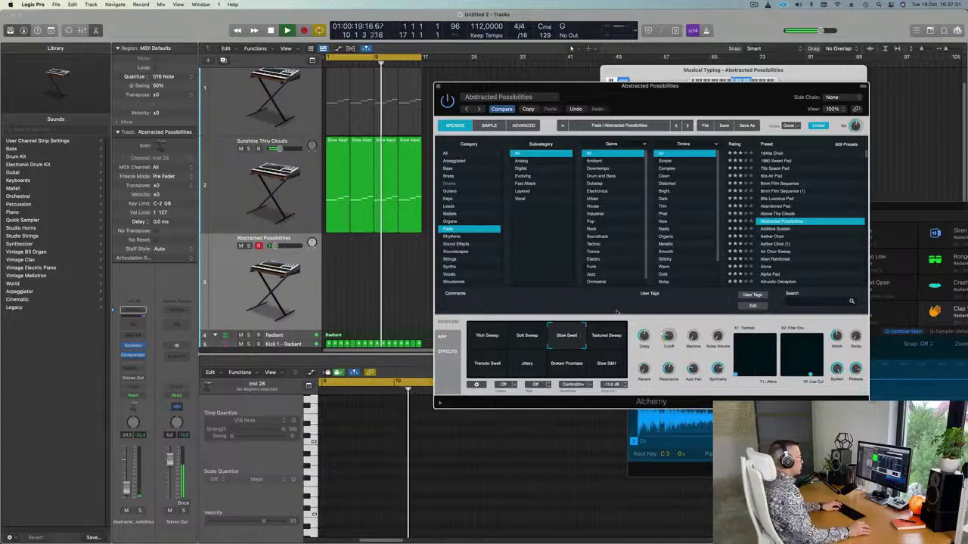
left_click(772, 237)
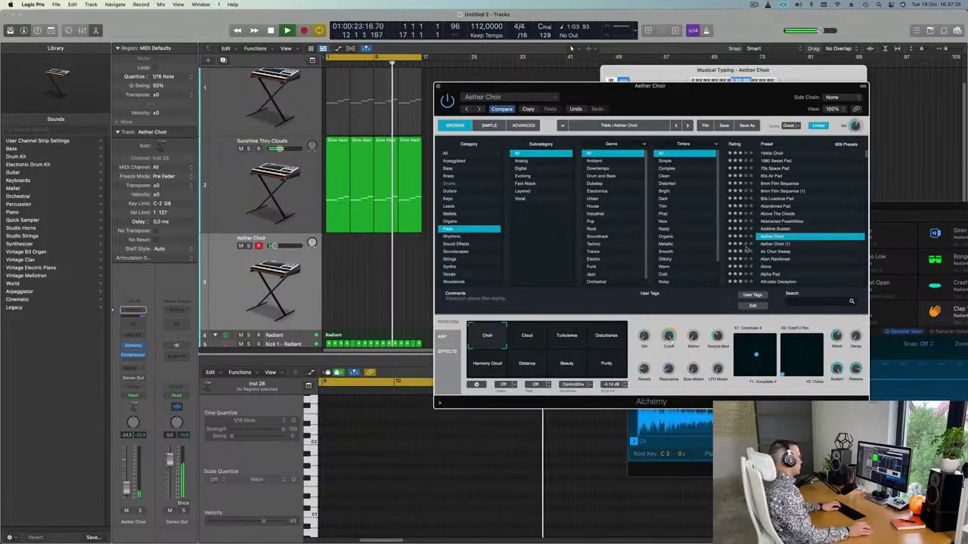
Step: Set the Aether Choir track's volume to -20.0 dB and record a four-bar pad part from bar 5 to bar 9
left_click_drag(128, 490, 129, 486)
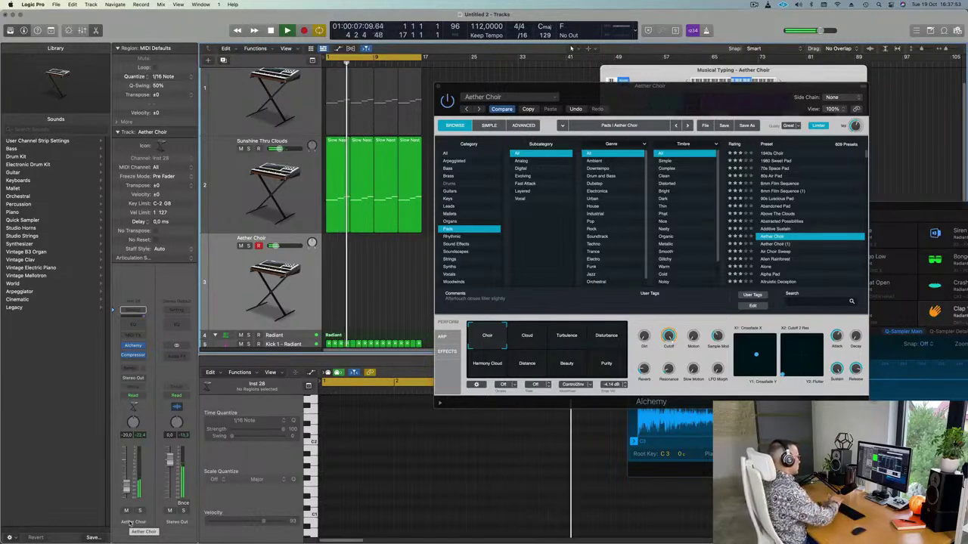
key("r")
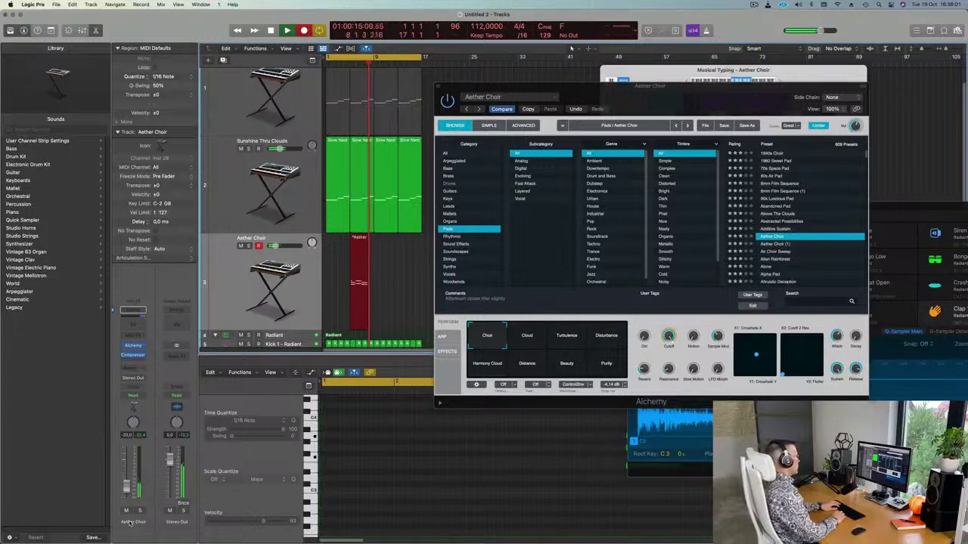
key("space")
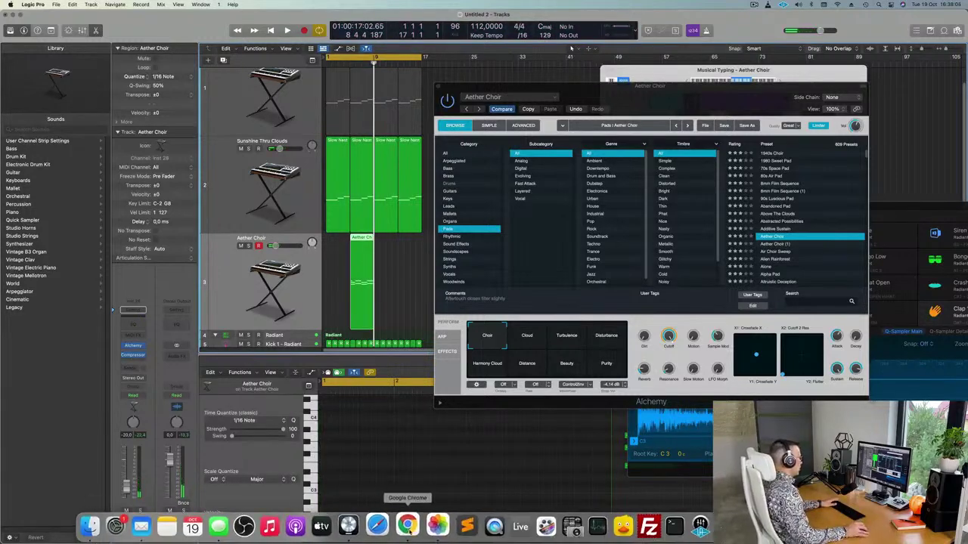
Step: Quit the Google Chrome and Photos applications running in the background
right_click(408, 523)
left_click(412, 493)
right_click(435, 521)
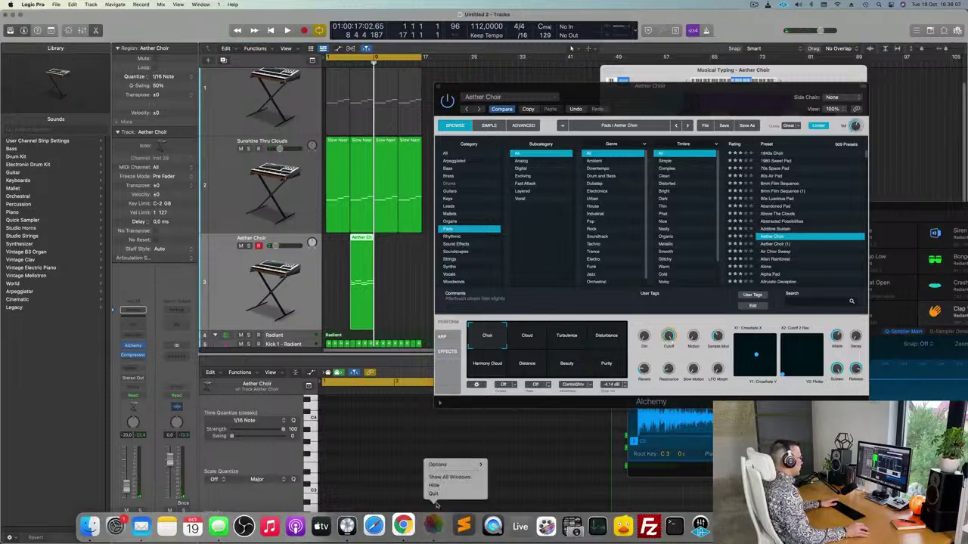
left_click(434, 494)
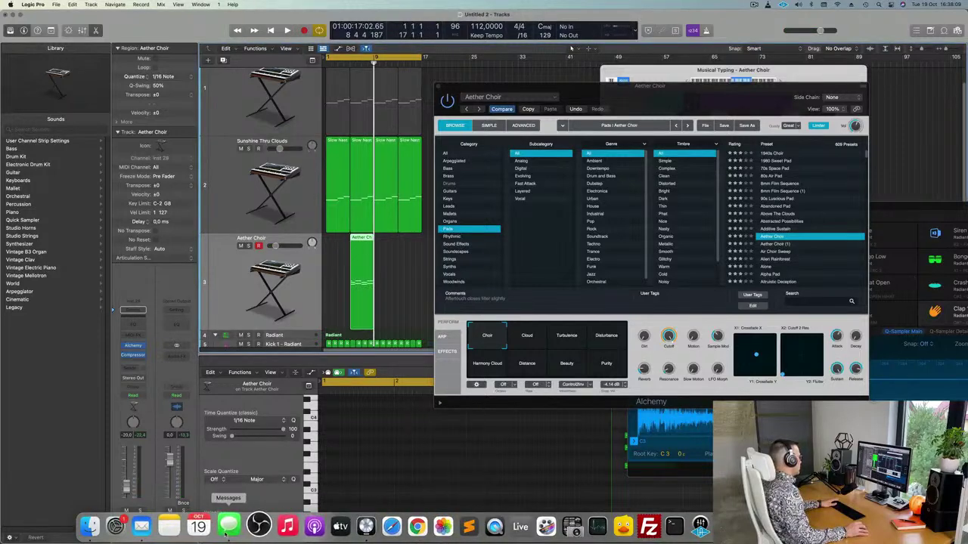
Step: Quit the Messages and Mail applications running in the background
right_click(228, 526)
left_click(235, 496)
right_click(150, 526)
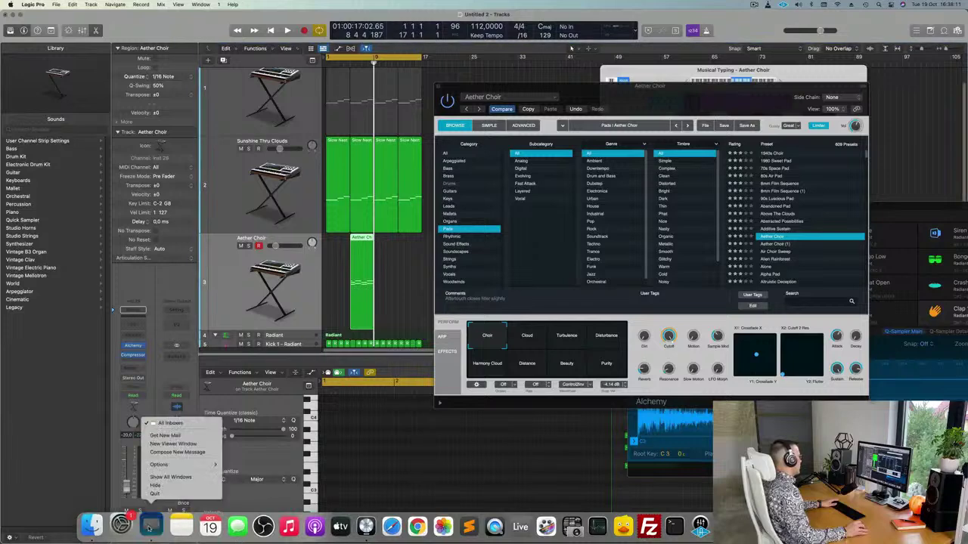
left_click(162, 495)
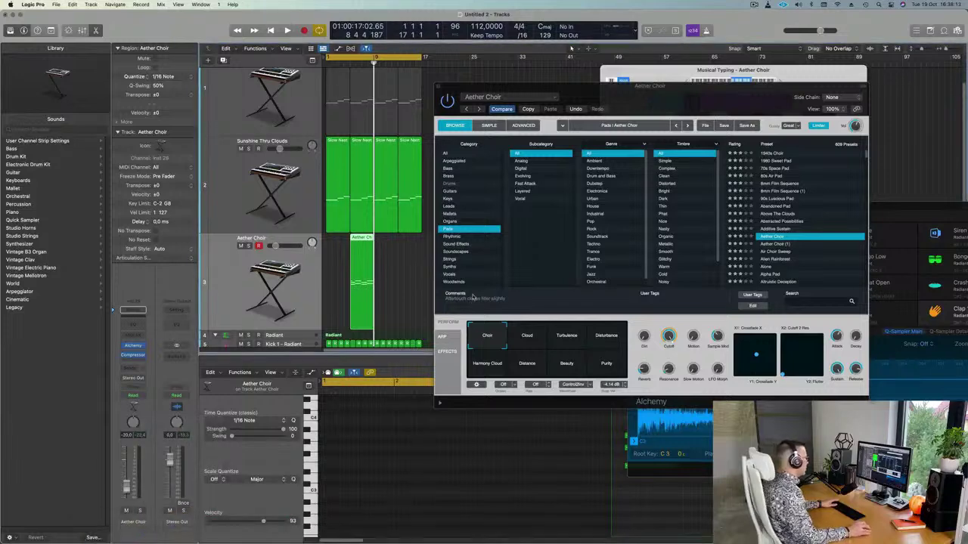
Step: Move the Aether Choir pad region to bar 1 and stretch its first chord to fill the whole first bar
left_click_drag(363, 241, 329, 278)
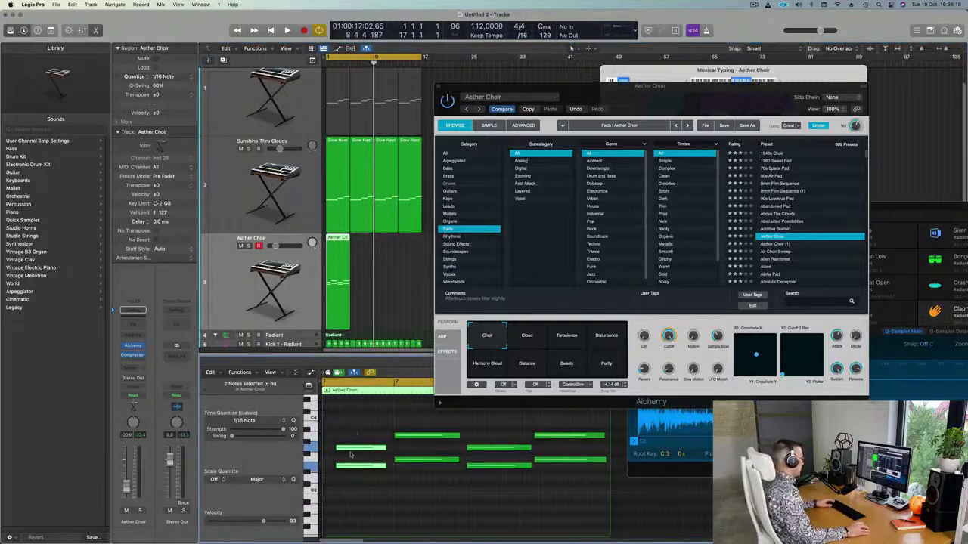
left_click_drag(365, 448, 366, 493)
key("super+a")
left_click_drag(370, 448, 393, 456)
key("space")
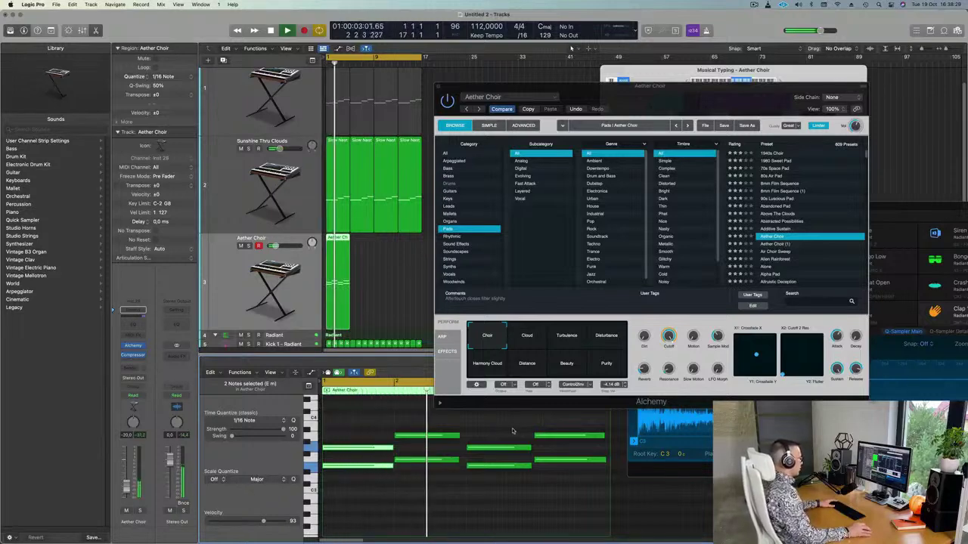
Step: Align the start of the last pad chord to bar 4 and repeat the Aether Choir region to fill 16 bars
left_click(550, 435)
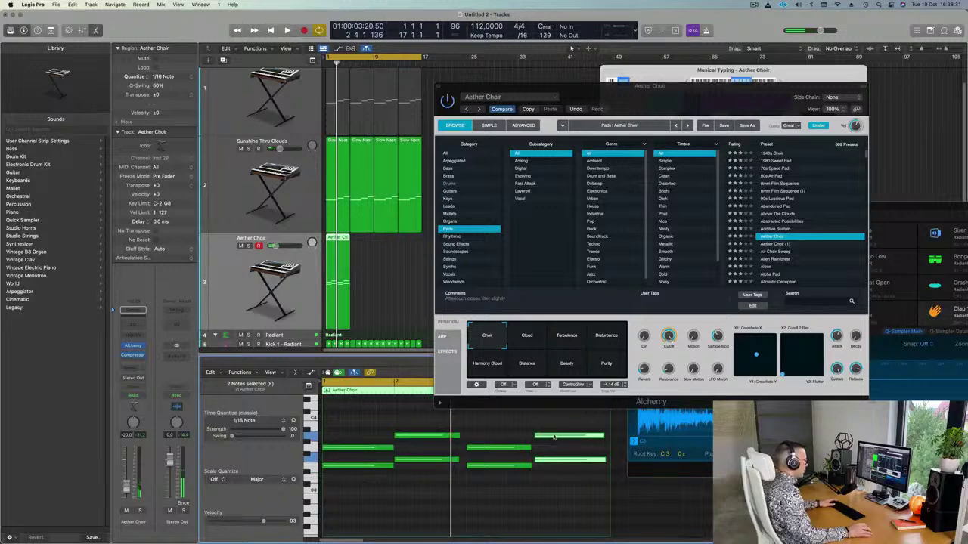
left_click_drag(554, 437, 559, 437)
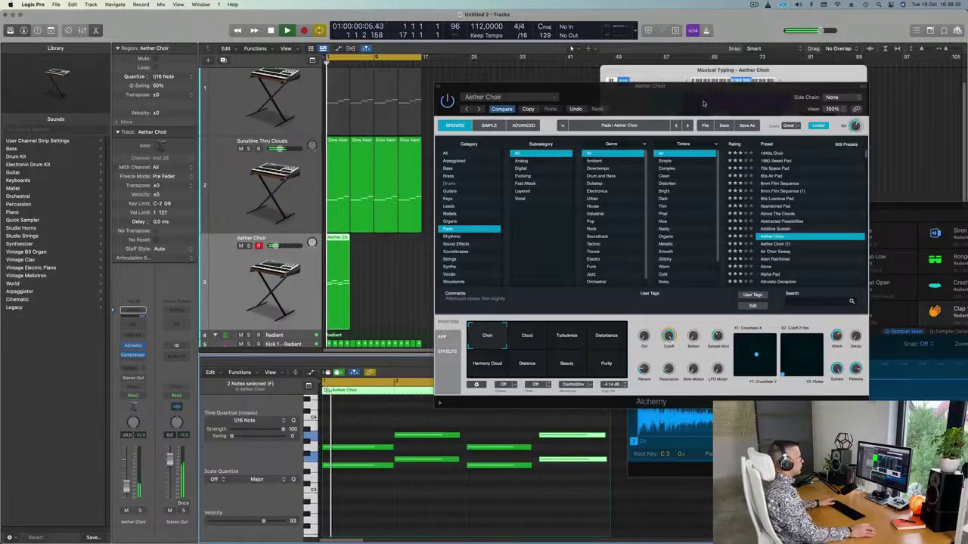
left_click_drag(705, 102, 733, 91)
left_click_drag(388, 260, 334, 281)
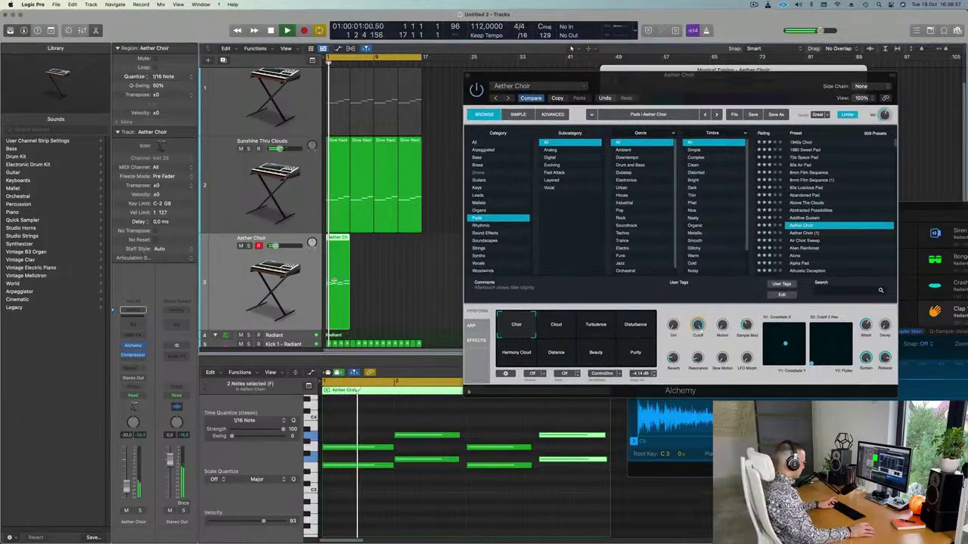
key("super+r")
key("super+r")
left_click_drag(745, 94, 684, 84)
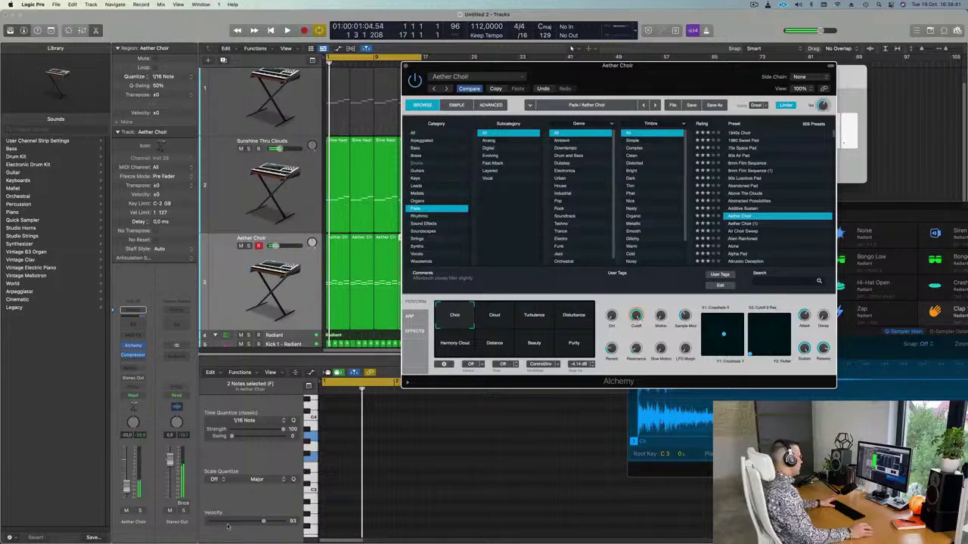
Step: Audition Aether Choir's performance snapshots during playback, settle on Cloud, and raise the track's volume to -9.4 dB
left_click_drag(131, 490, 130, 486)
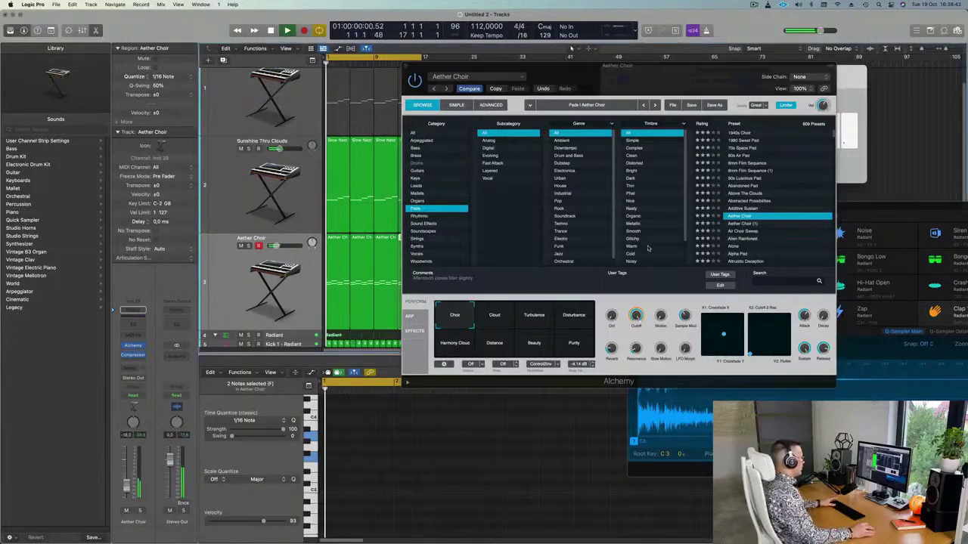
left_click(495, 316)
left_click_drag(499, 66, 543, 59)
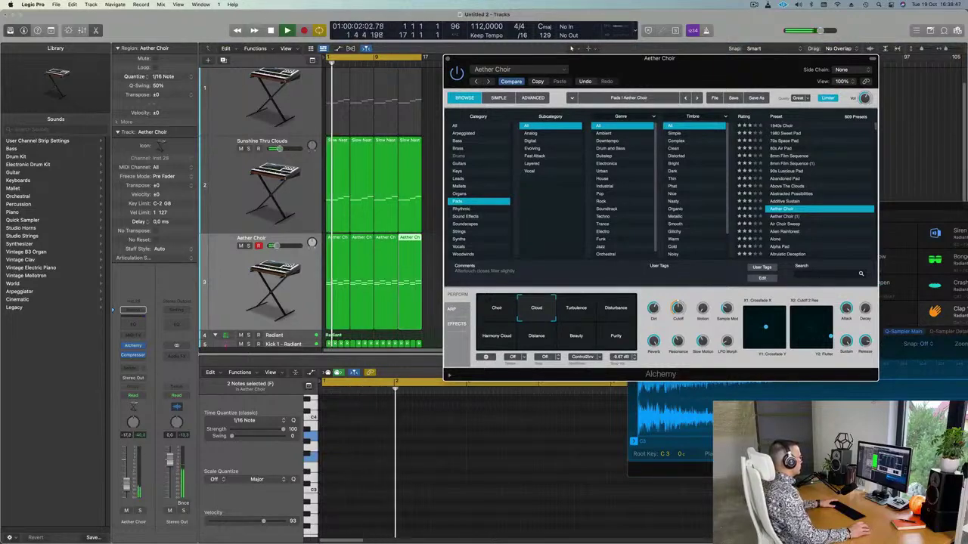
left_click(582, 311)
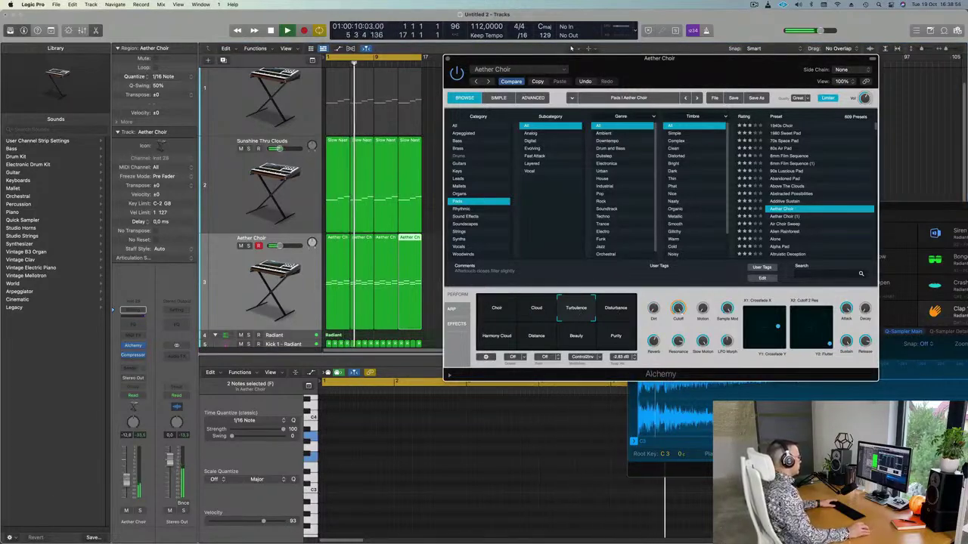
left_click(571, 48)
left_click(610, 316)
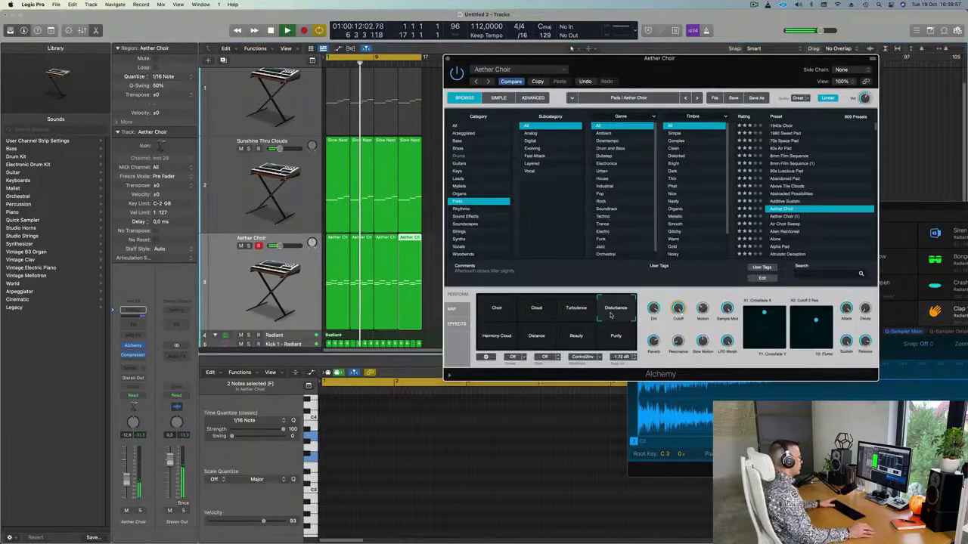
left_click(499, 340)
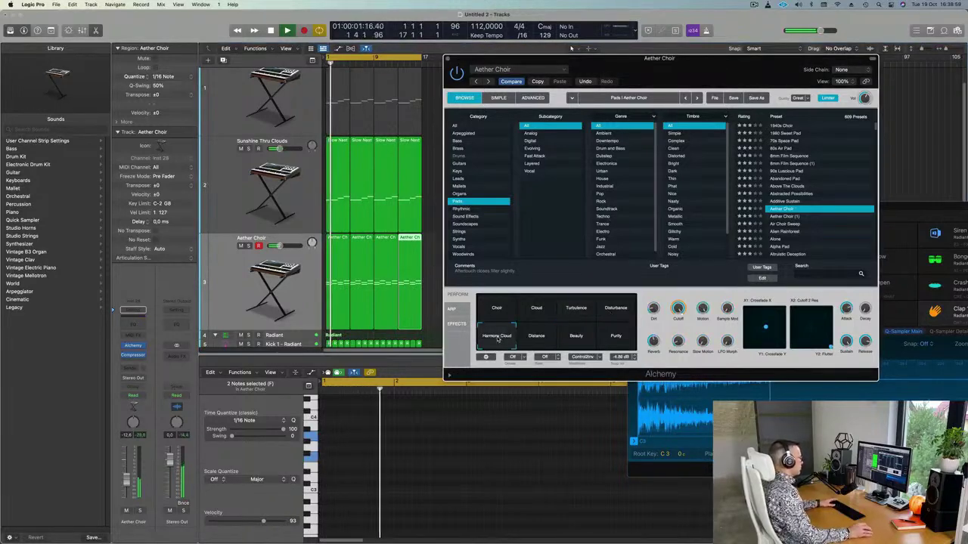
left_click(536, 341)
left_click(579, 338)
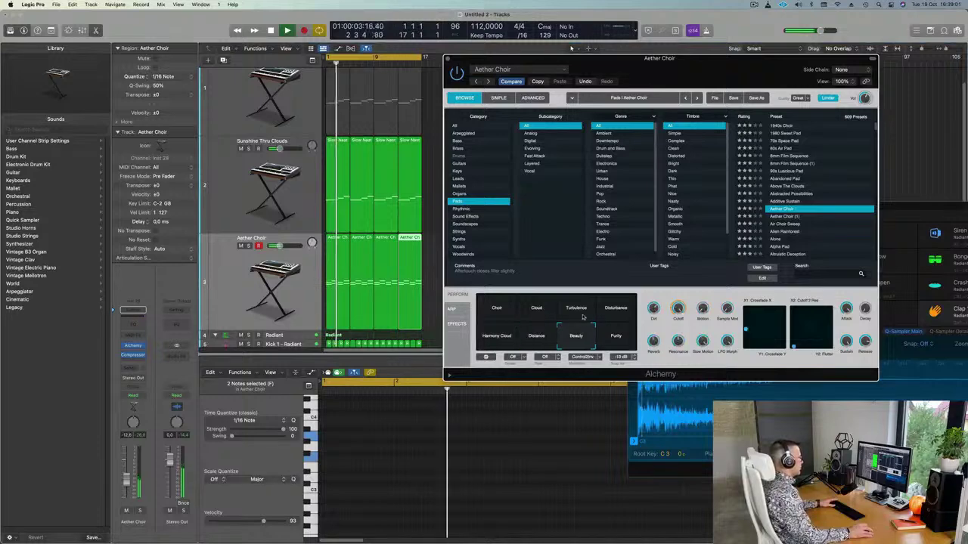
left_click(617, 335)
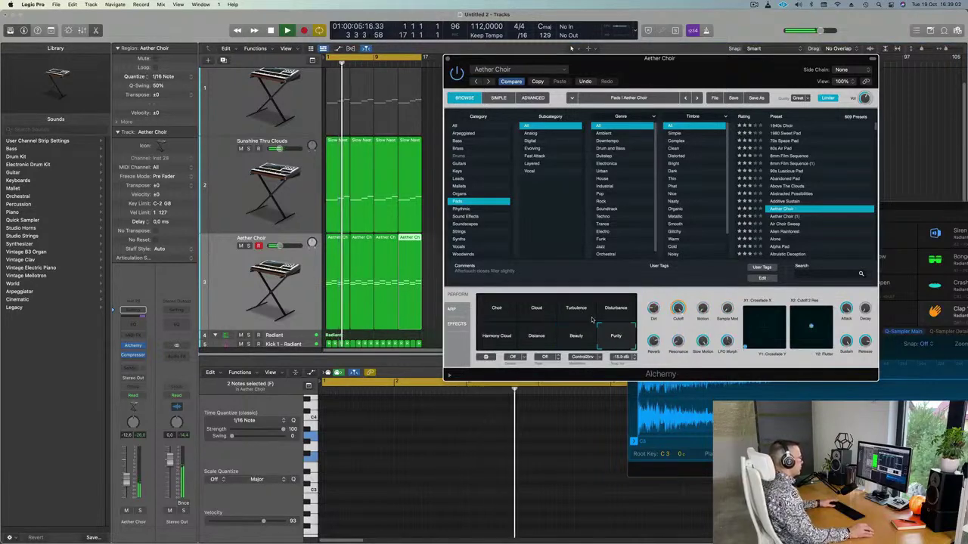
left_click(575, 311)
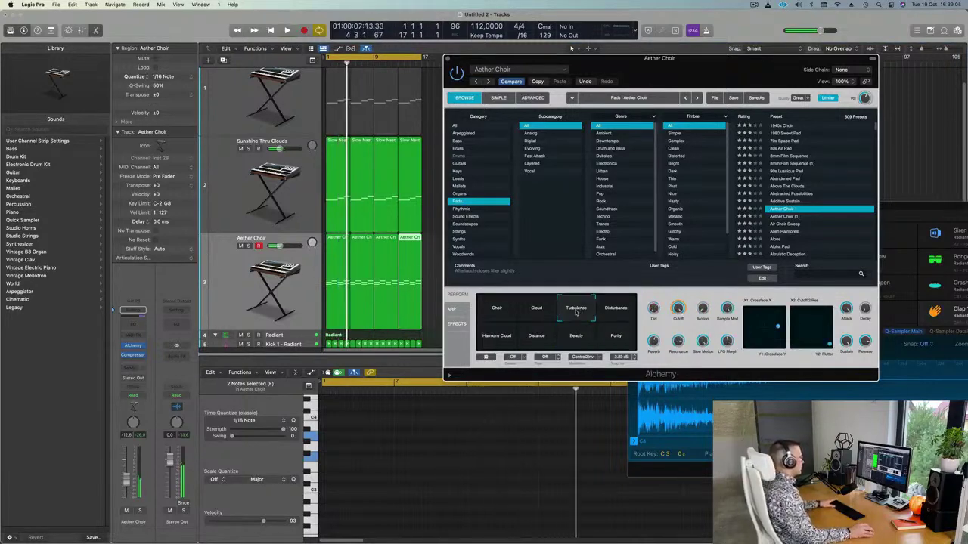
left_click(535, 313)
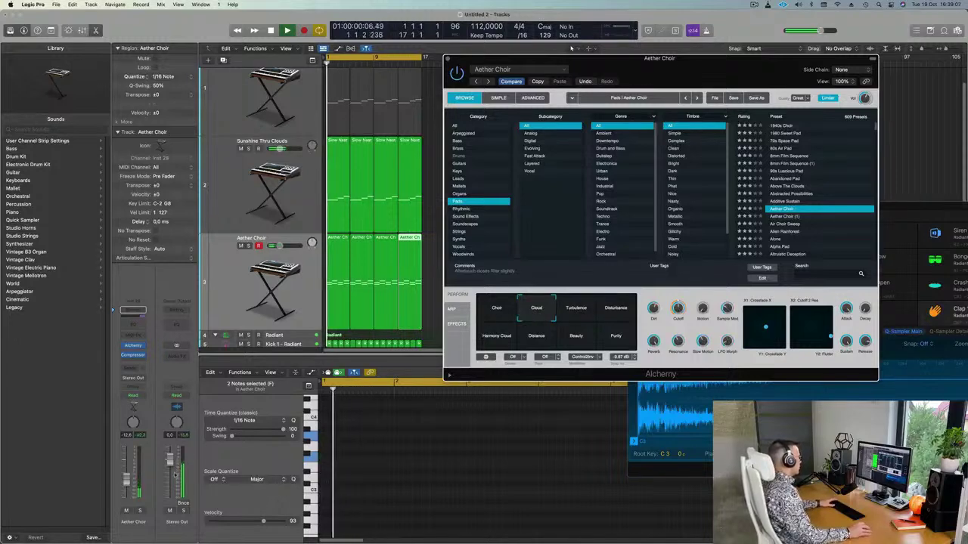
left_click(571, 49)
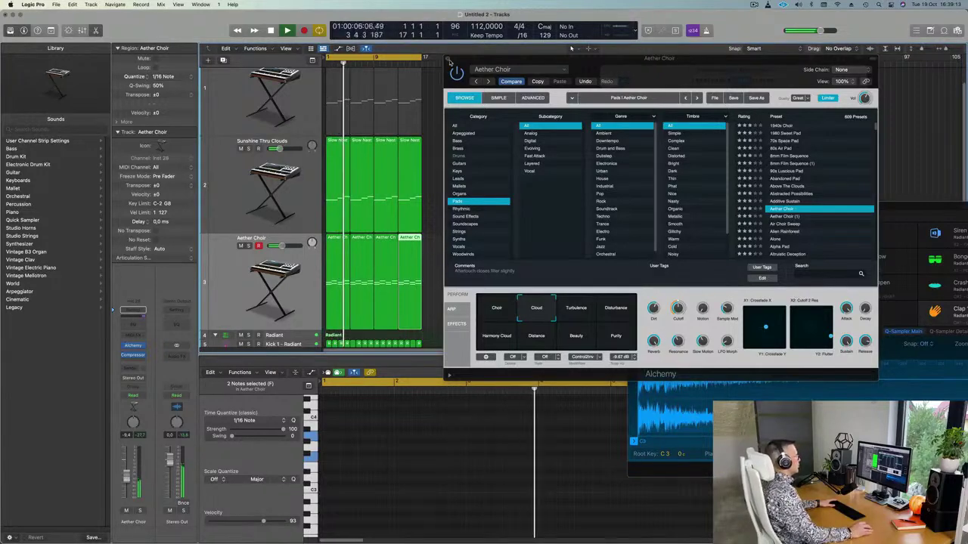
Step: Close the Alchemy editor and select the Aether Choir track with its four regions
left_click(447, 59)
scroll(456, 137, "left", 2)
scroll(456, 138, "down", 3)
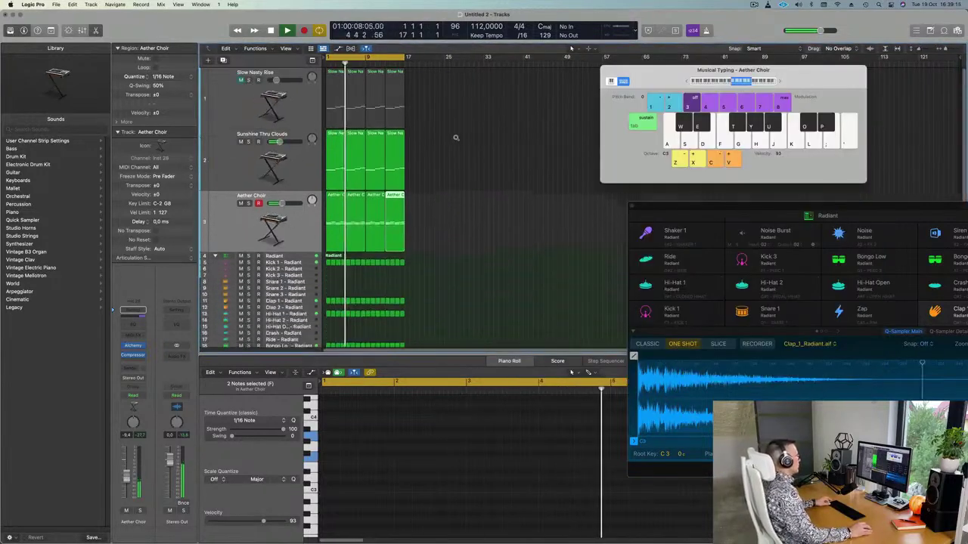
key("super+Up")
key("super+Right")
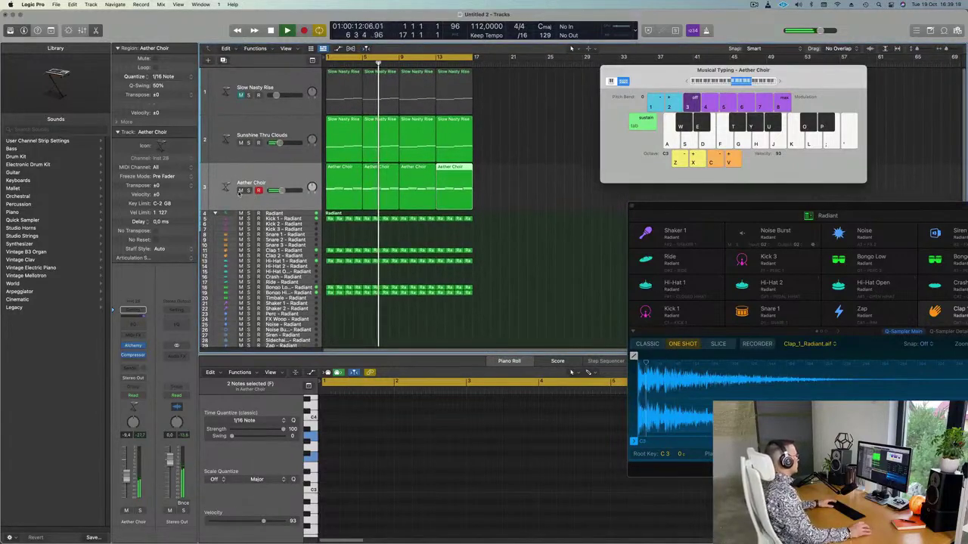
left_click(239, 194)
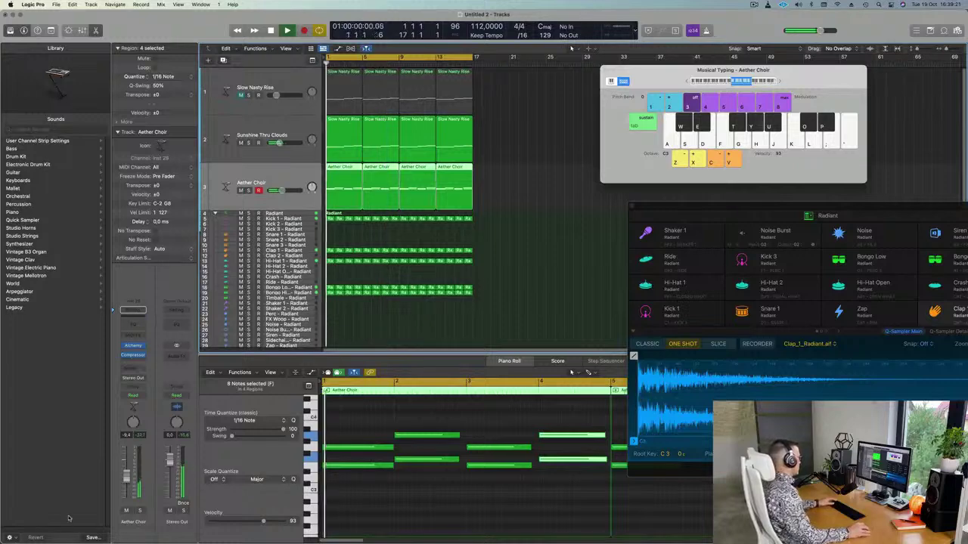
mouse_move(357, 524)
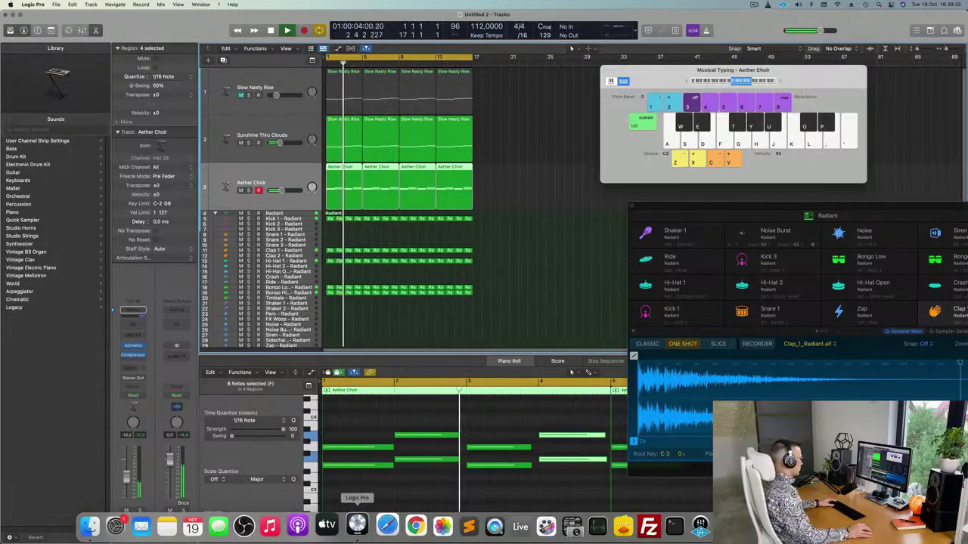
right_click(850, 527)
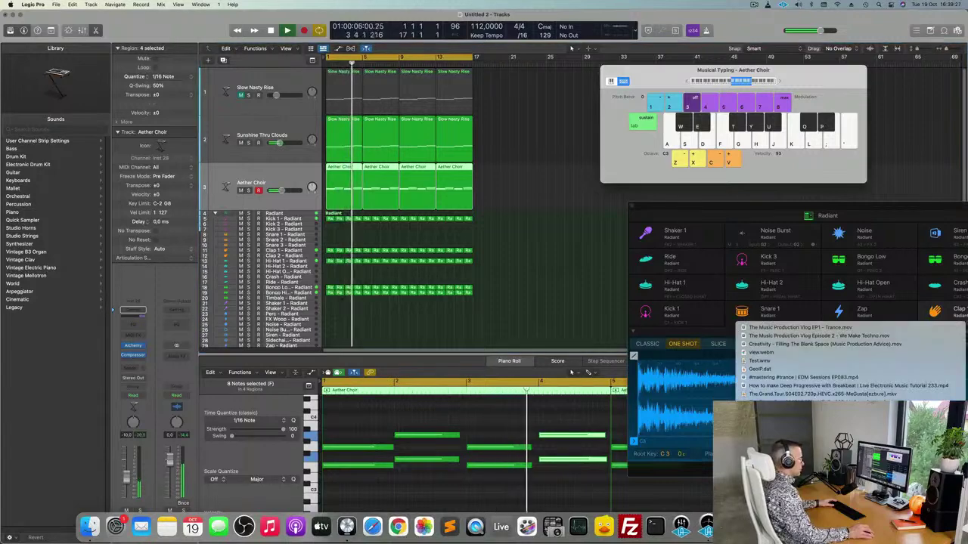
left_click(839, 497)
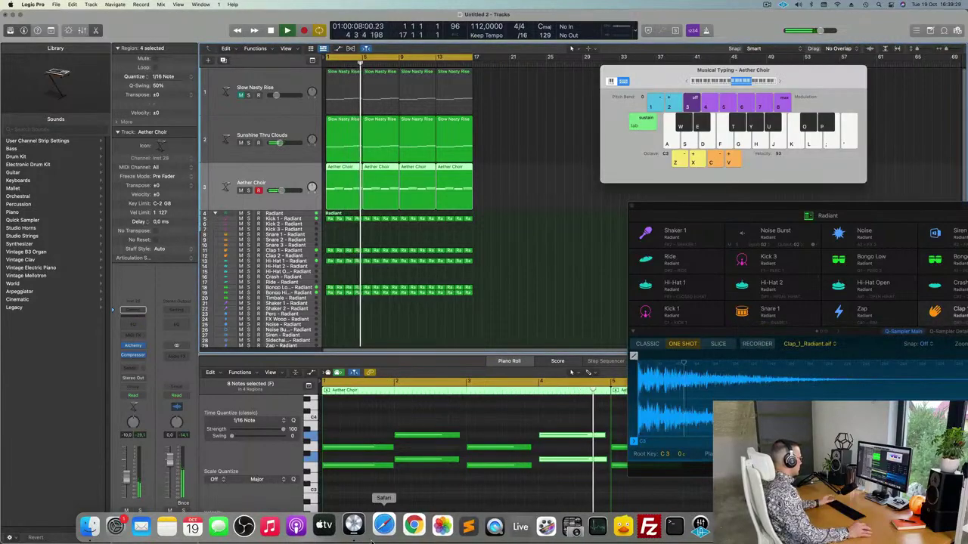
Step: Compare the Aether Choir pad soloed and in the full mix, and set its volume to -9.8 dB
left_click(567, 275)
key("space")
key("space")
left_click(249, 190)
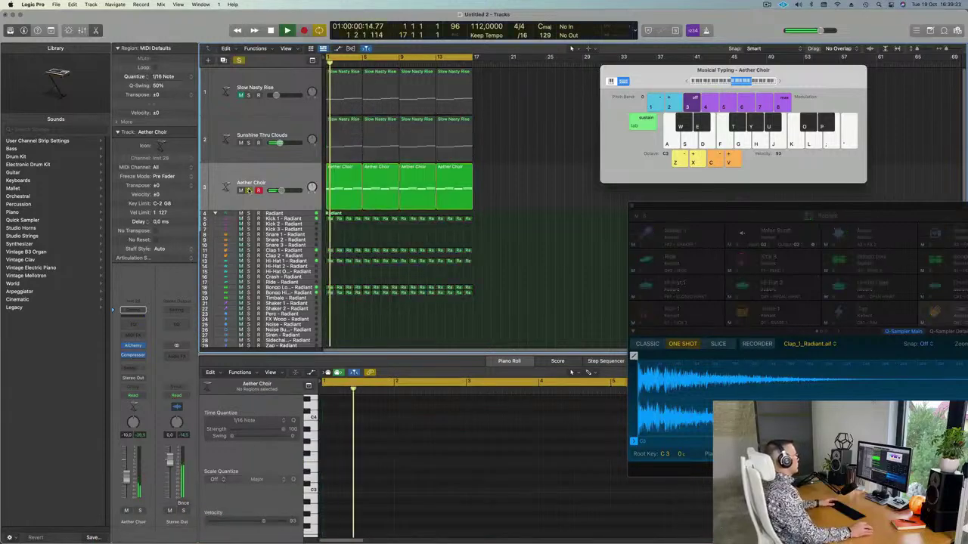
left_click(249, 190)
left_click(225, 188)
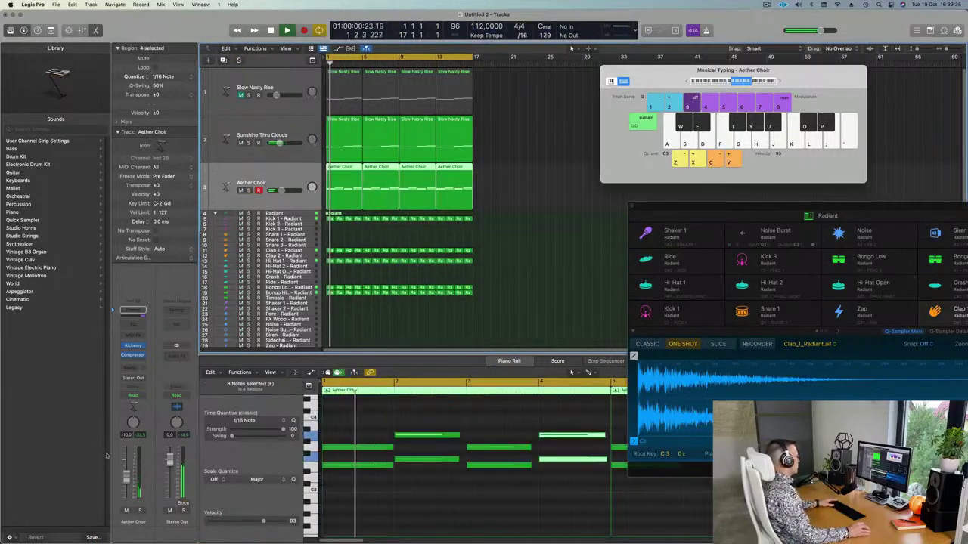
left_click(556, 247)
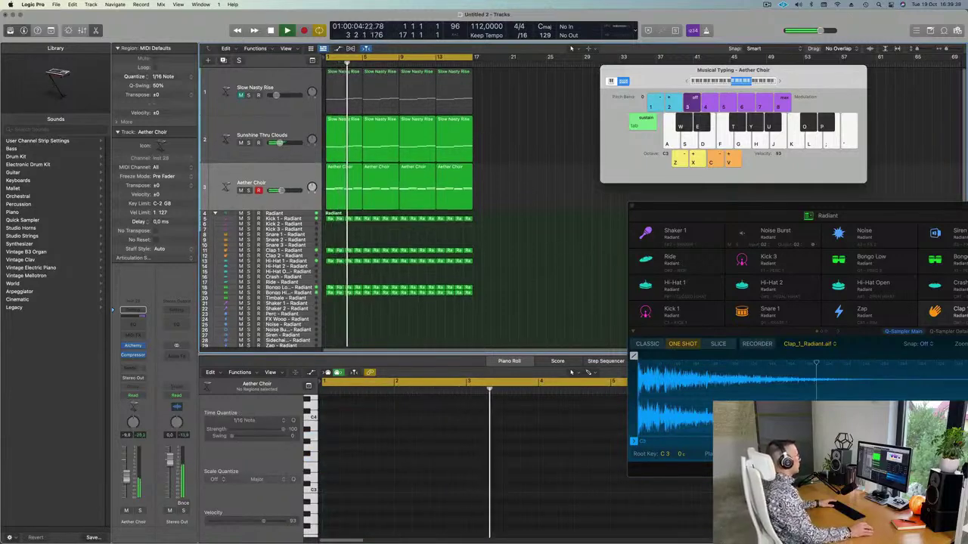
left_click(250, 179)
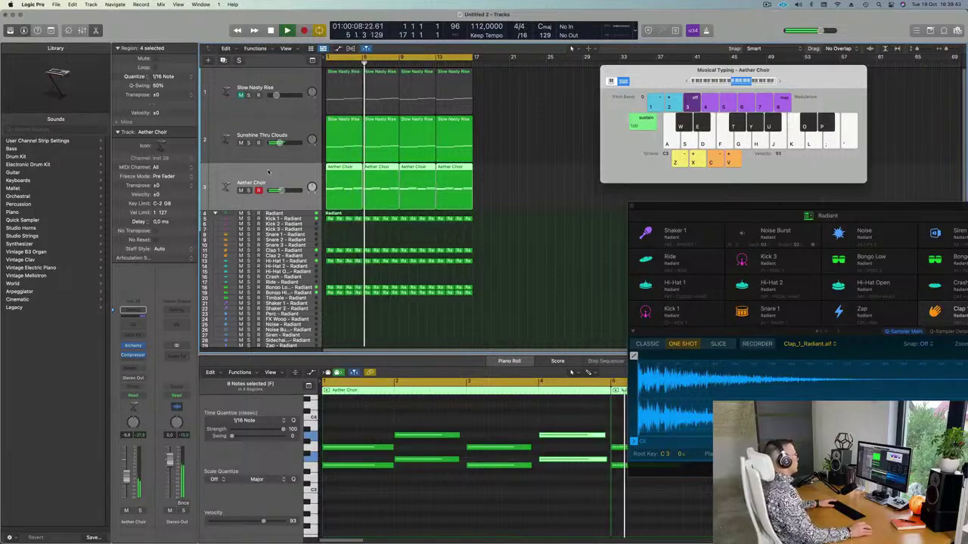
Step: Duplicate the Sunshine Thru Clouds track with its settings and stop playback
key("space")
key("space")
left_click(261, 124)
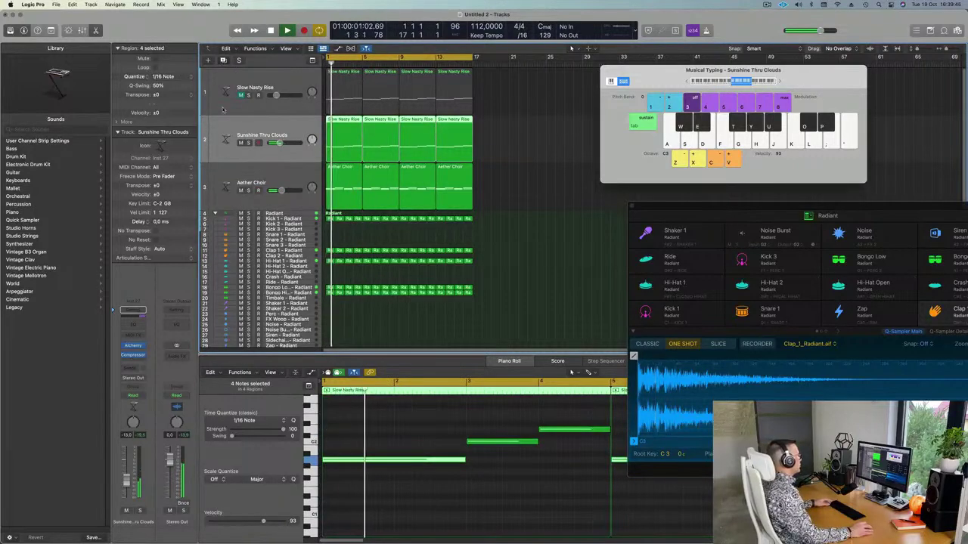
left_click(222, 59)
left_click_drag(343, 158, 341, 158)
key("space")
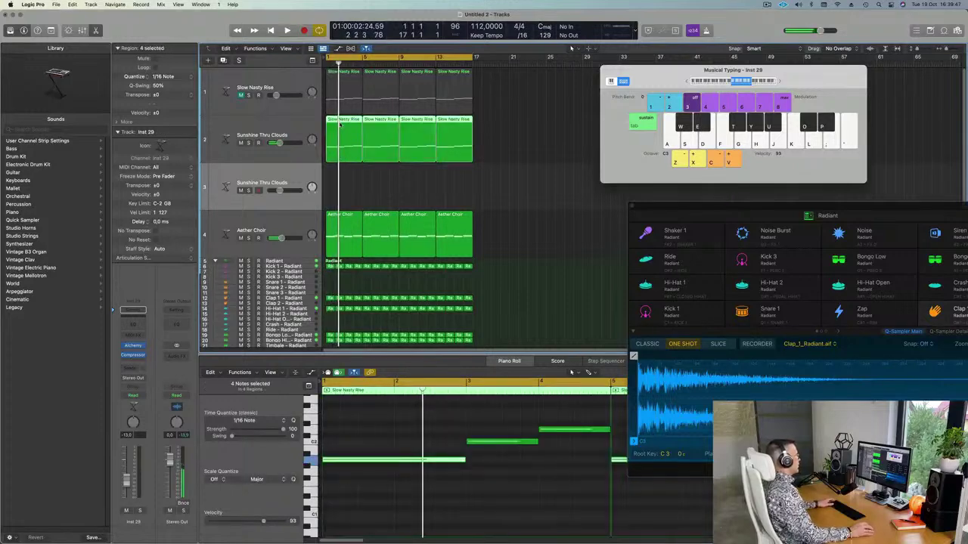
Step: Delete the muted Slow Nasty Rise track along with all its regions
left_click(292, 78)
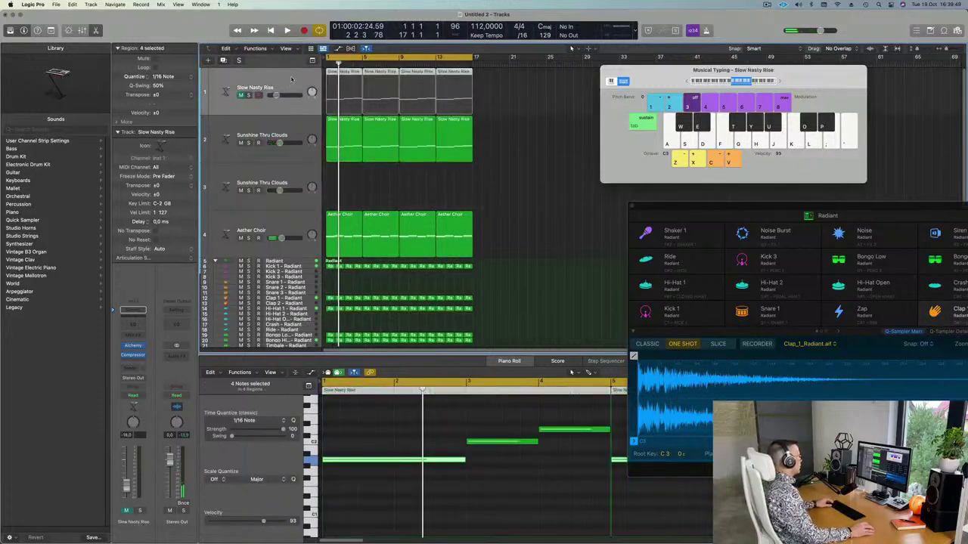
key("BackSpace")
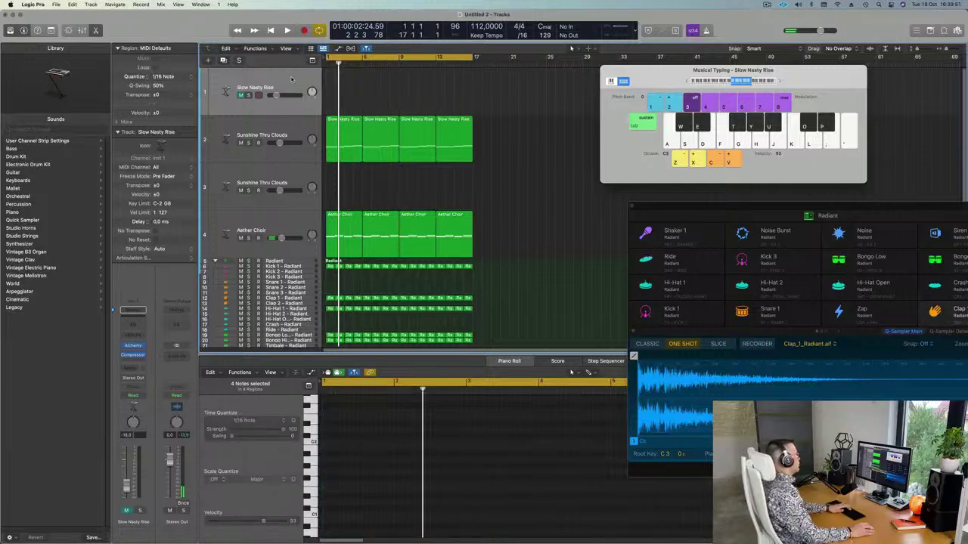
key("super+BackSpace")
key("space")
Step: Copy the first four-bar bass region from Sunshine Thru Clouds onto the duplicated track at bar 1
left_click(301, 137)
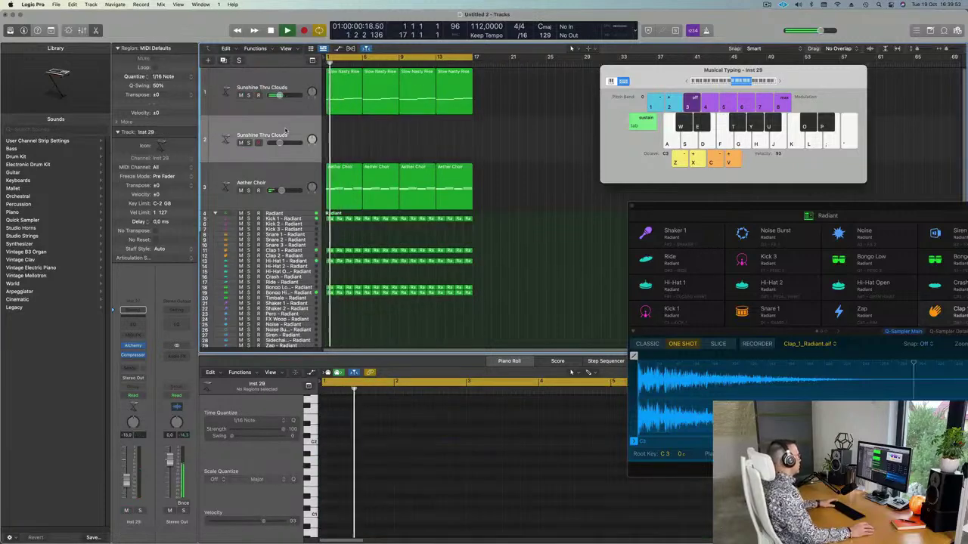
key("space")
key("space")
left_click(355, 98)
left_click_drag(354, 98, 350, 139)
key("space")
Step: Delete all three notes inside the copied region and restart playback from the beginning
left_click_drag(370, 429, 611, 480)
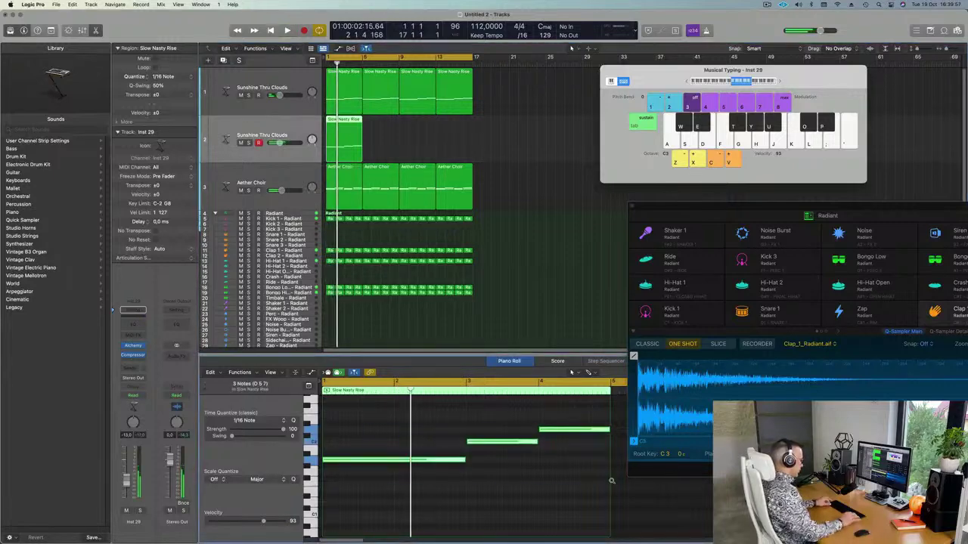
key("Delete")
key("space")
key("space")
key("space")
key("space")
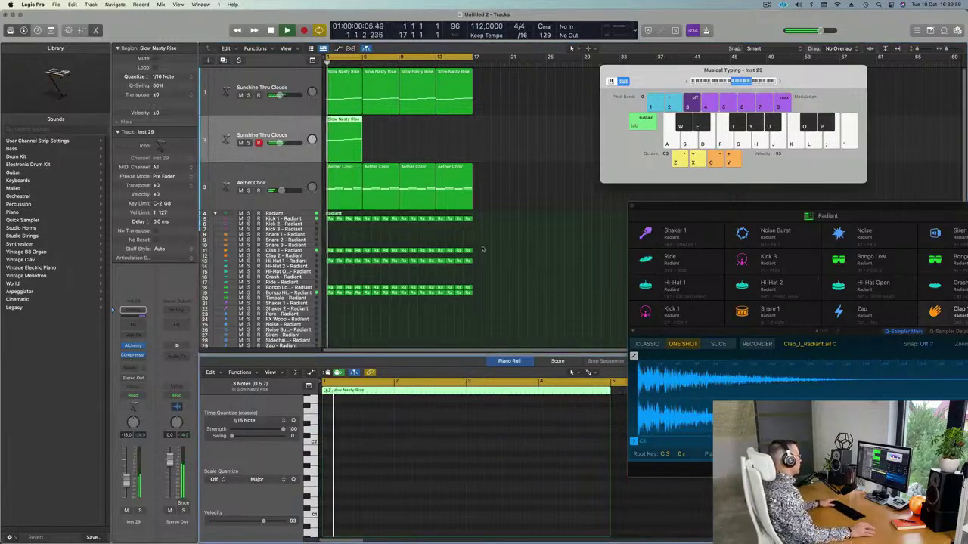
Step: Load the Altruistic Deception preset from the Pads category into Alchemy on the duplicated Sunshine Thru Clouds track, keeping the tracks visible beside it
left_click(133, 346)
left_click_drag(503, 124, 489, 125)
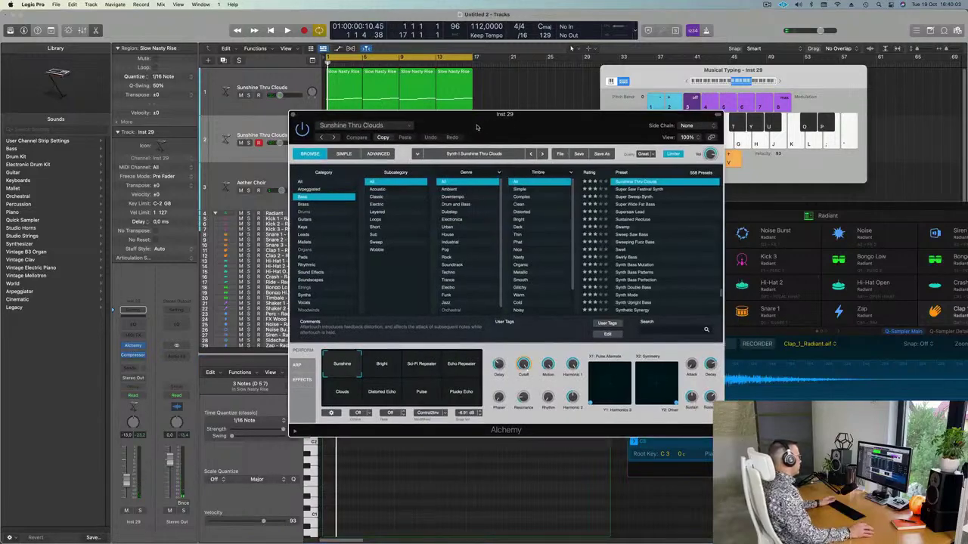
left_click(300, 183)
left_click(305, 258)
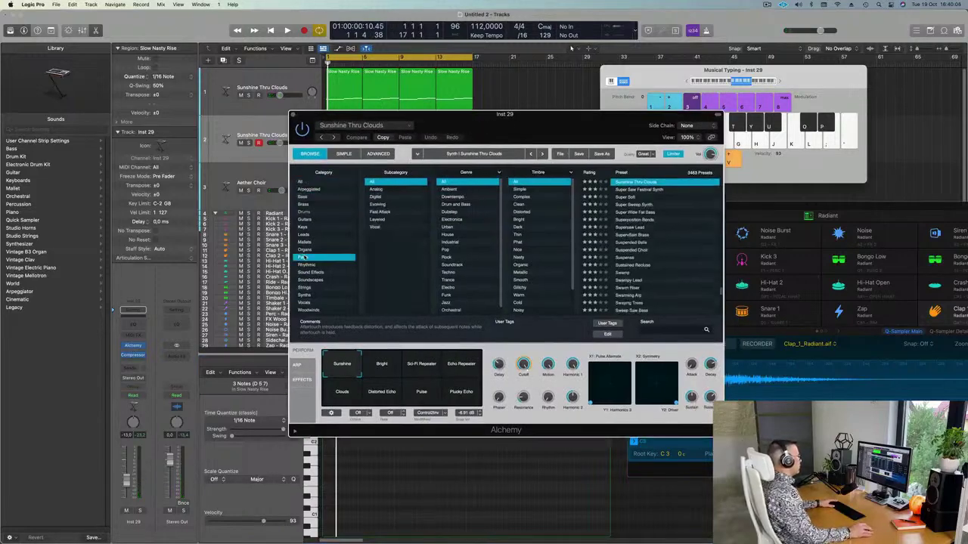
scroll(673, 264, "down", 3)
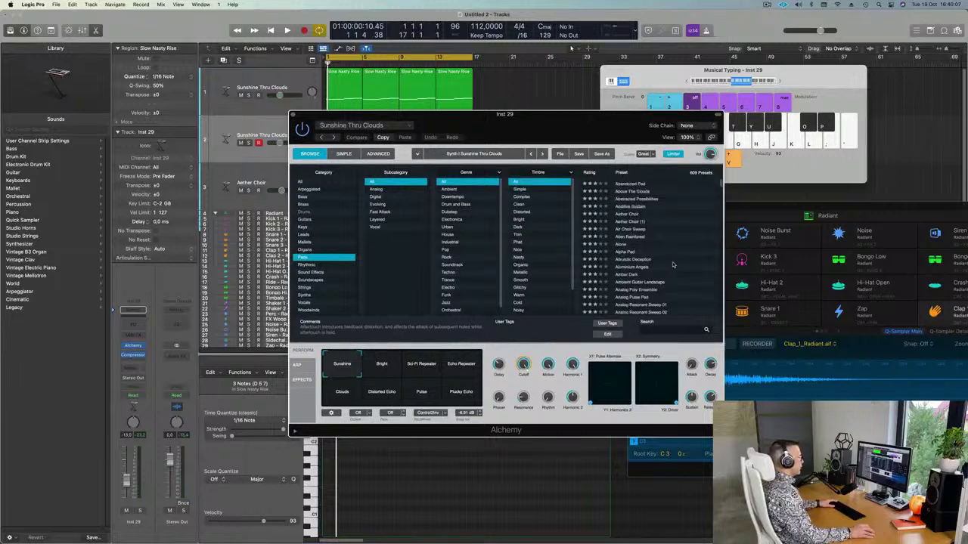
left_click(635, 260)
left_click_drag(574, 115, 809, 118)
Step: Lower the Altruistic Deception track's volume slightly during playback and repeat its four-bar region three times to fill 16 bars, replaying from the start
key("space")
left_click_drag(280, 143, 276, 143)
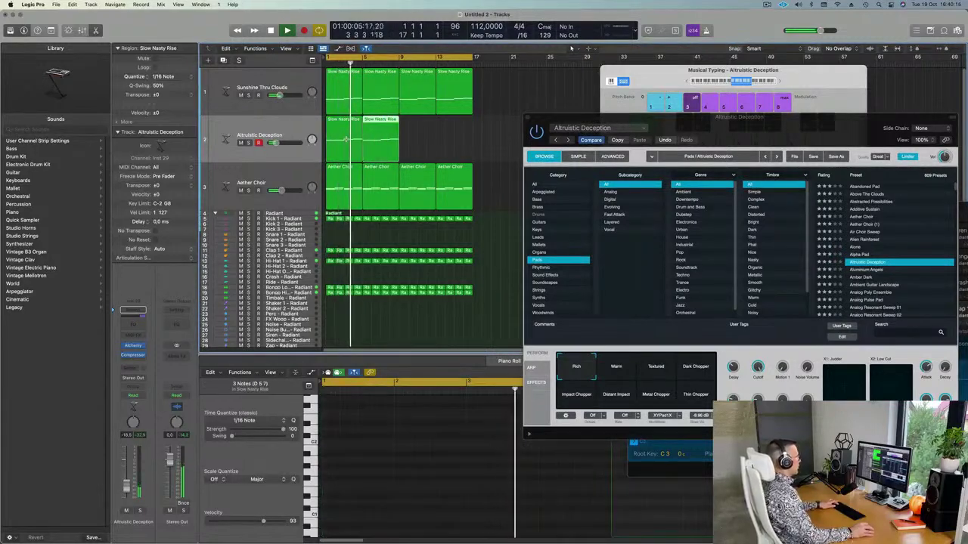
key("super+r")
key("super+r")
key("super+r")
left_click(247, 129)
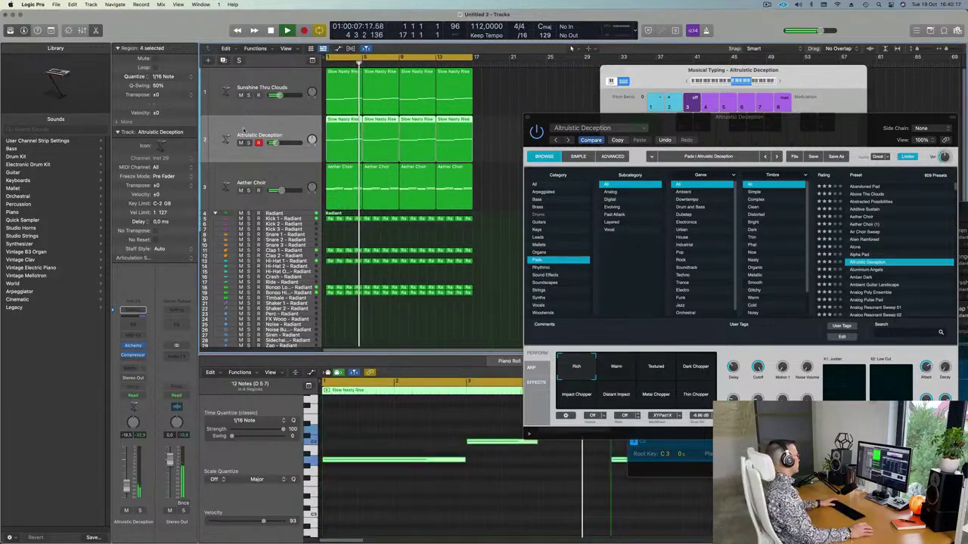
key("Return")
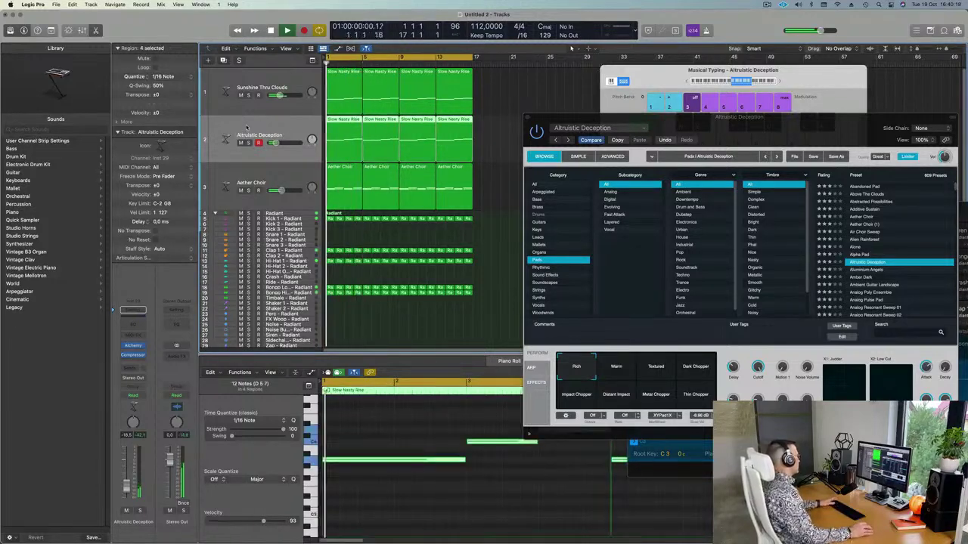
Step: Add a send to Bus 5 on the Altruistic Deception track
left_click(134, 367)
mouse_move(132, 381)
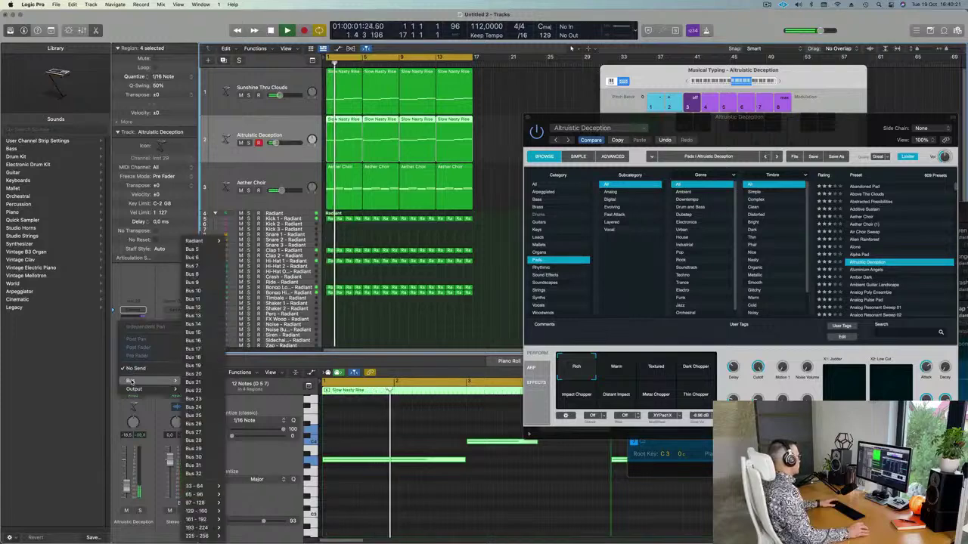
left_click(199, 250)
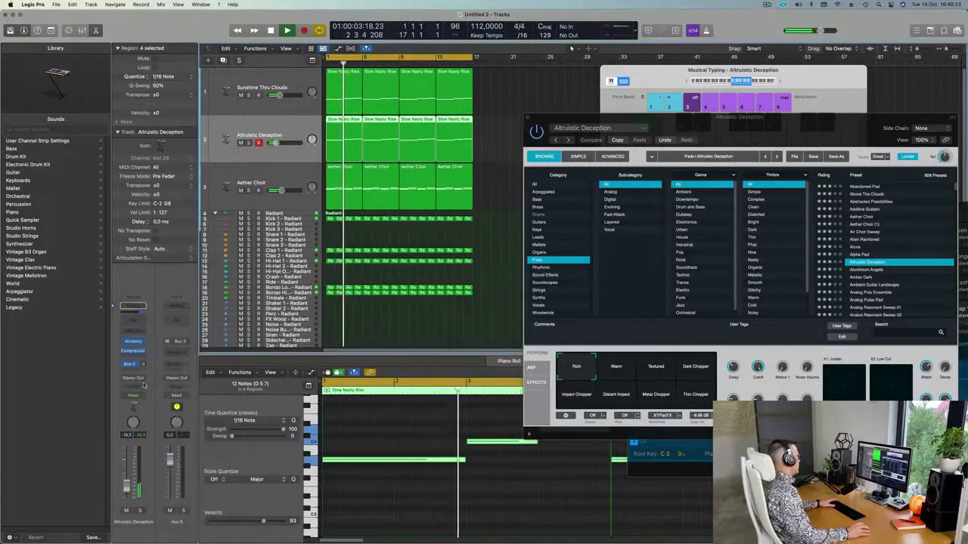
Step: Insert a SilverVerb reverb on the Aux 5 channel and load its "grandiose" preset
left_click(178, 354)
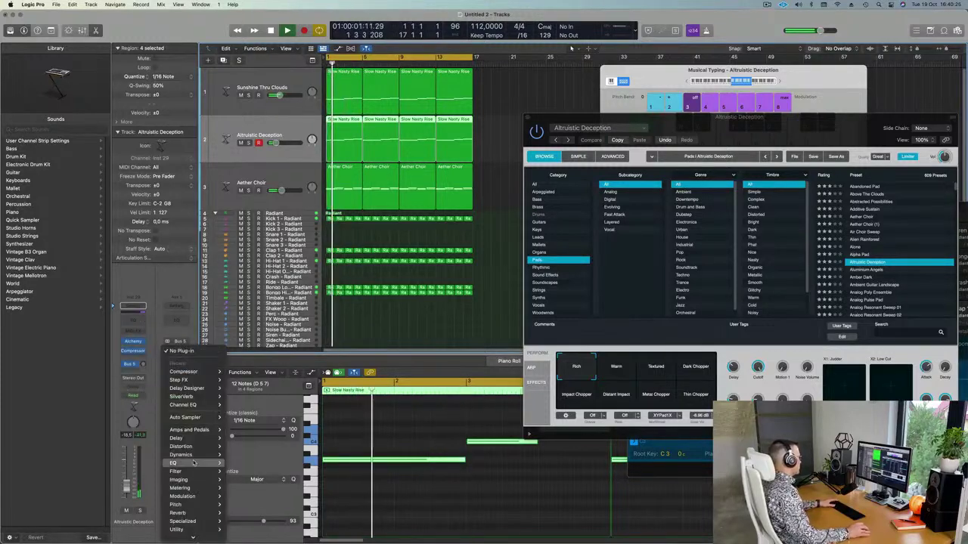
mouse_move(191, 509)
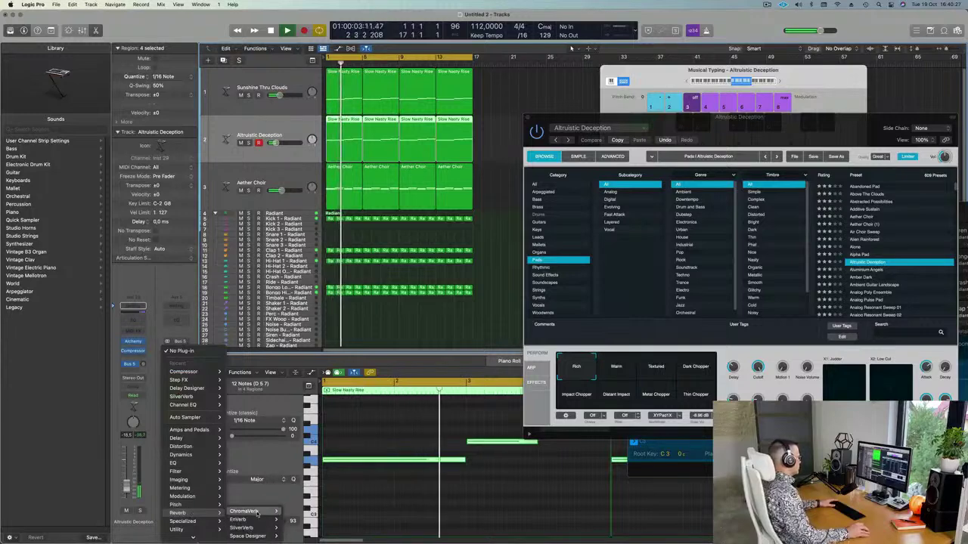
mouse_move(249, 528)
left_click(297, 528)
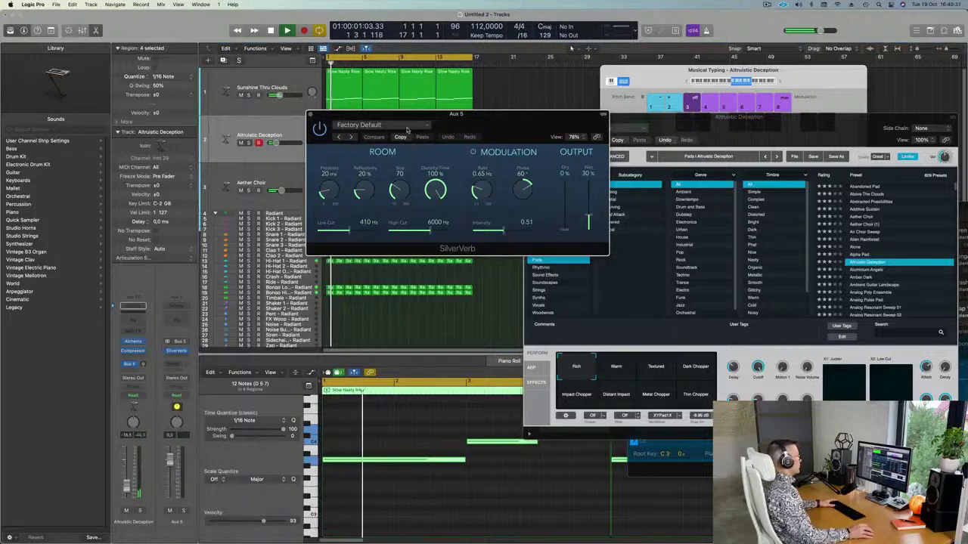
left_click(406, 130)
left_click(400, 281)
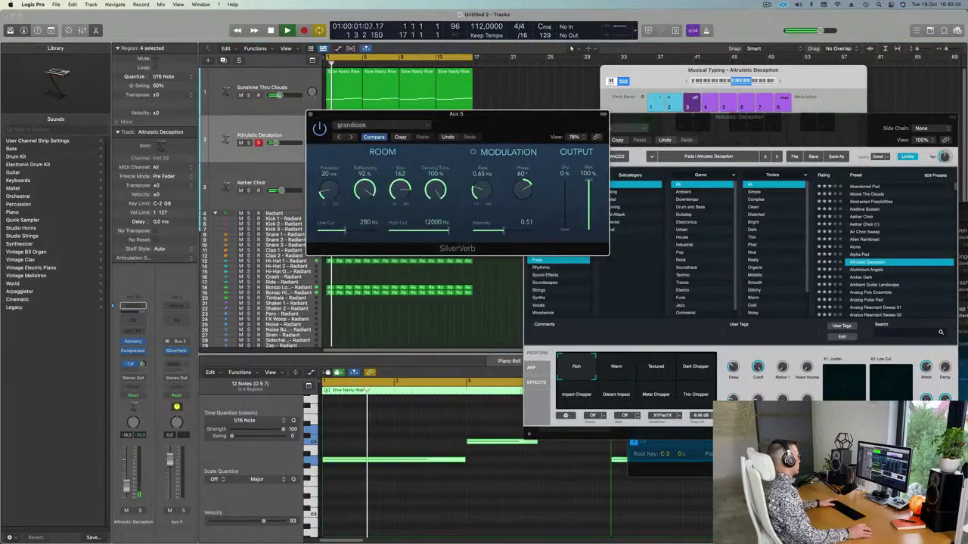
Step: Adjust the Bus 5 send level of the Altruistic Deception track and close the SilverVerb window
left_click_drag(490, 127, 593, 200)
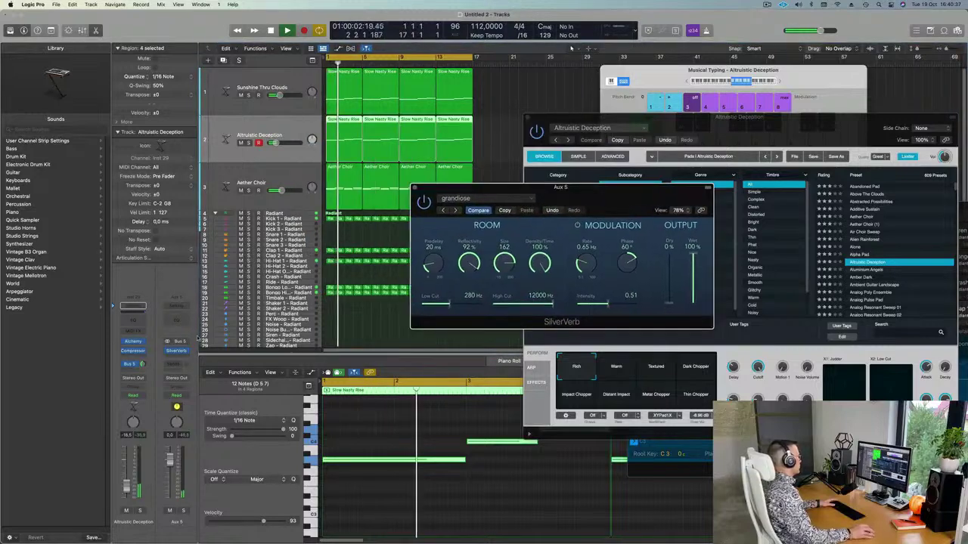
left_click(147, 354)
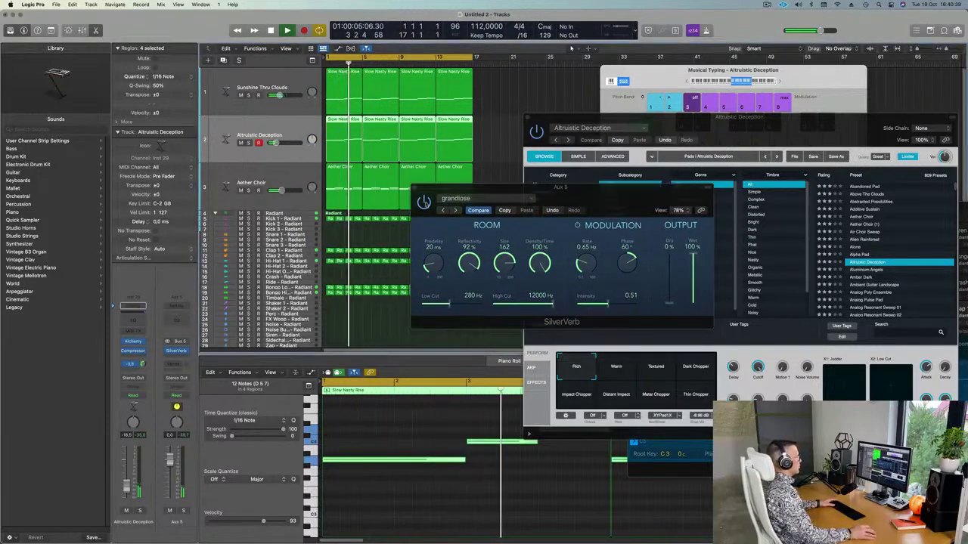
left_click_drag(439, 192, 362, 201)
left_click(347, 199)
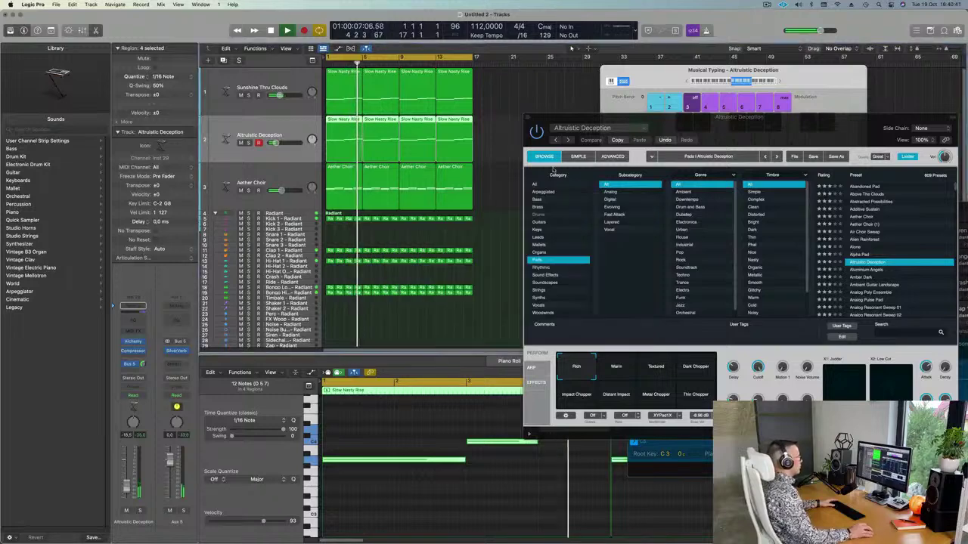
Step: Audition the Dark Chopper and Textured performance snapshots in Alchemy and settle on Warm
left_click_drag(859, 119, 777, 116)
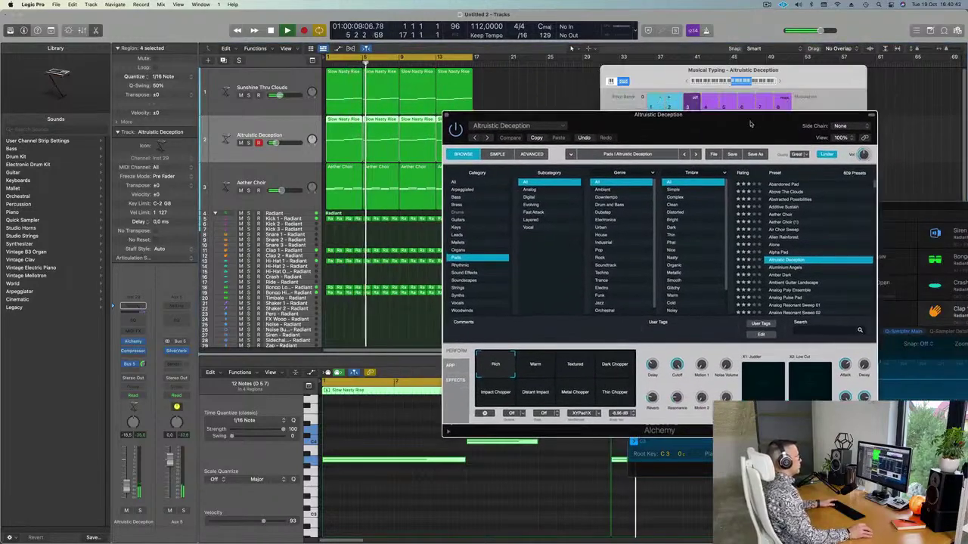
left_click(615, 365)
left_click(575, 370)
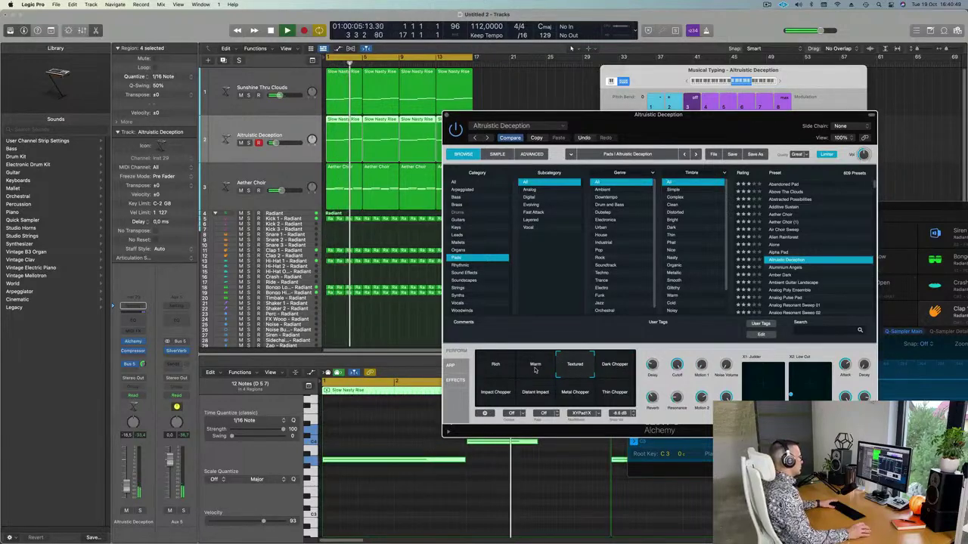
left_click(534, 367)
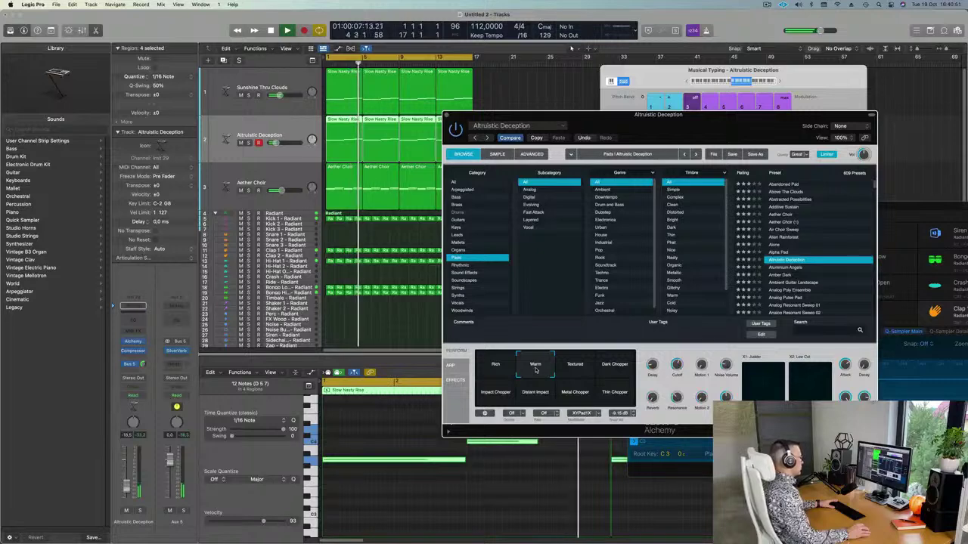
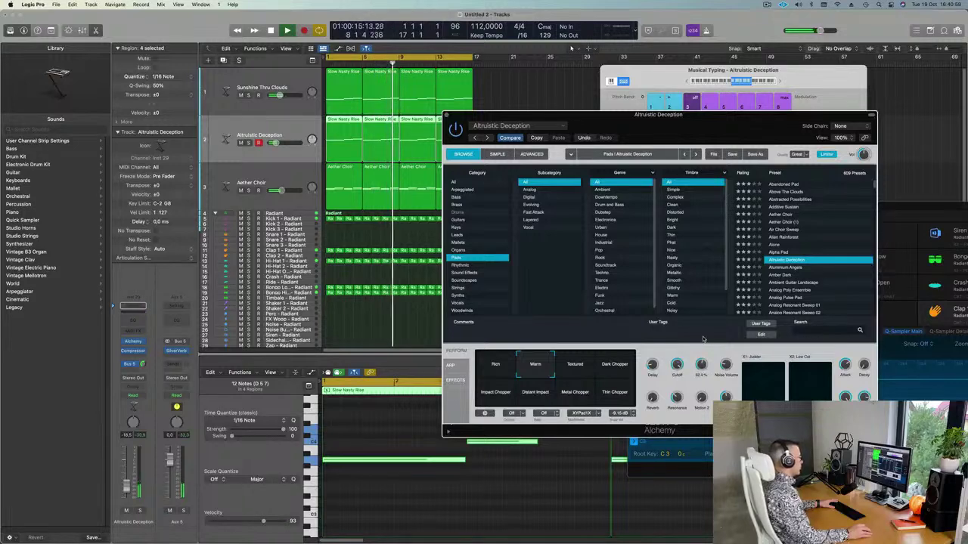
Step: Replay the loop from the start several times to audition the pad with different Alchemy Attack settings
key("Return")
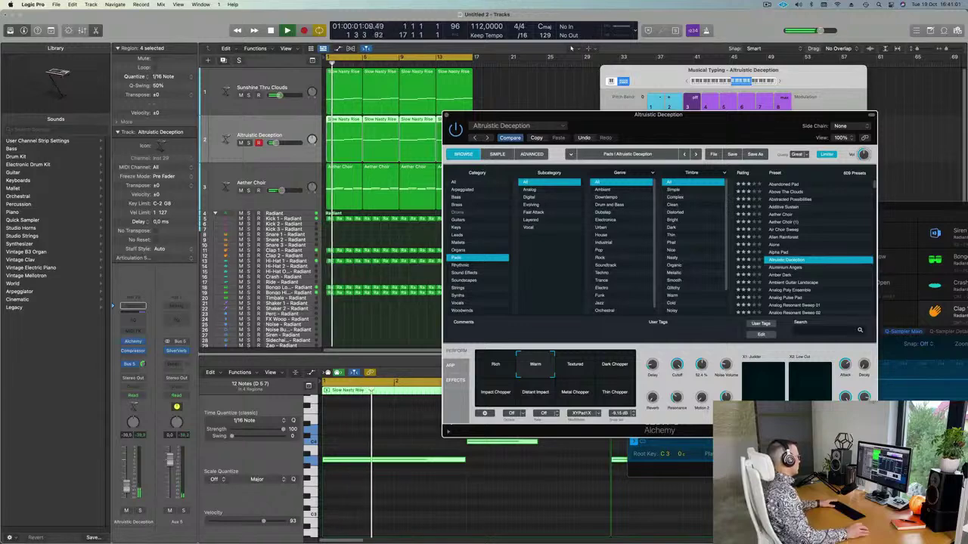
key("Return")
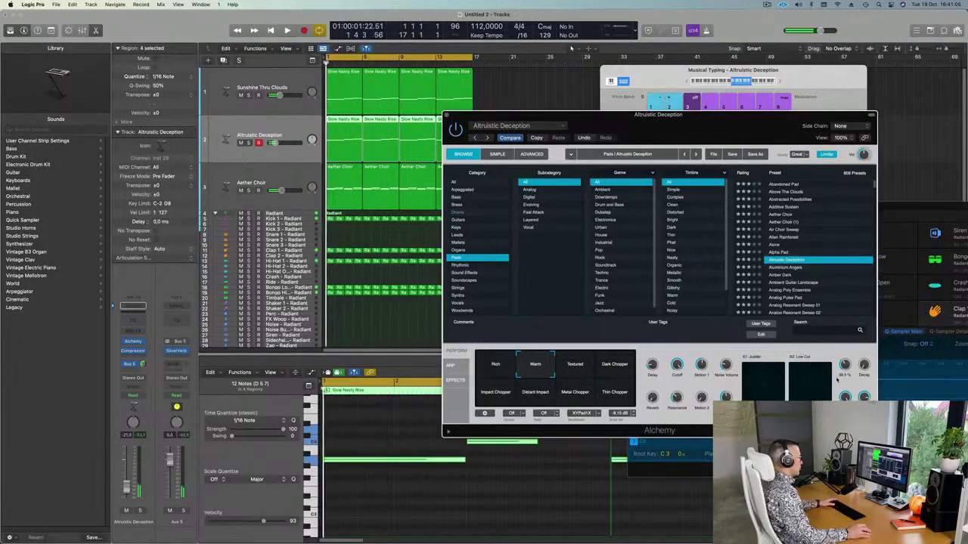
key("Return")
key("space")
key("Return")
key("space")
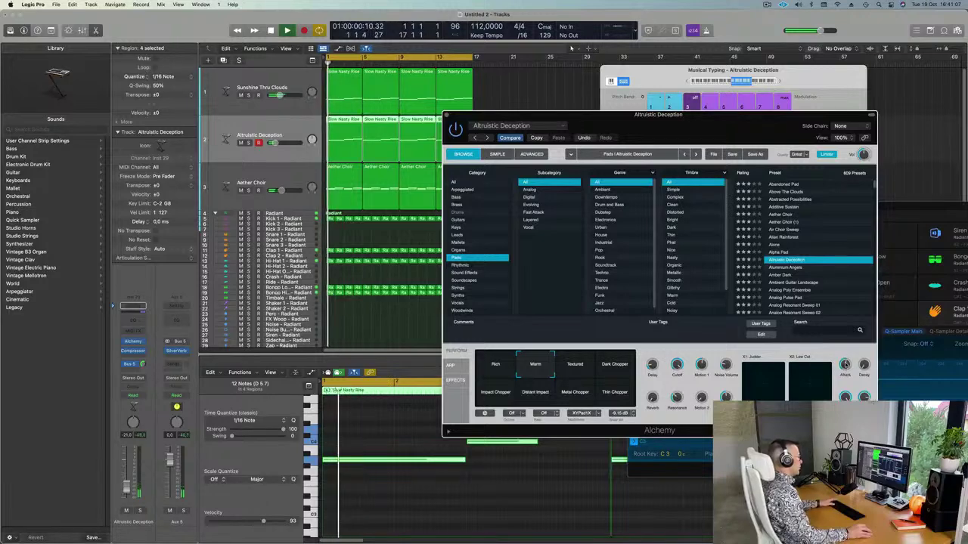
key("Return")
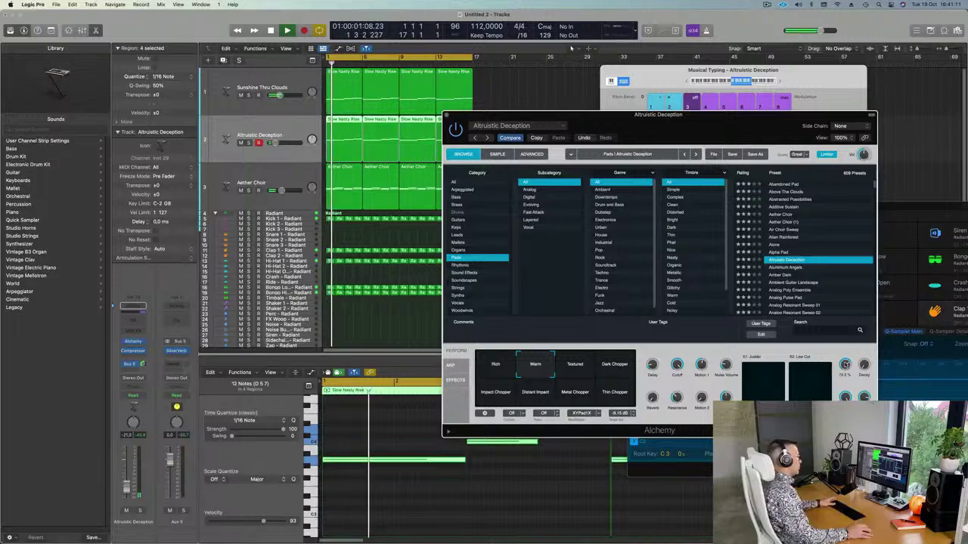
Step: Fine-tune the Attack of the Altruistic Deception pad during playback and close the Alchemy window
left_click_drag(750, 130, 708, 150)
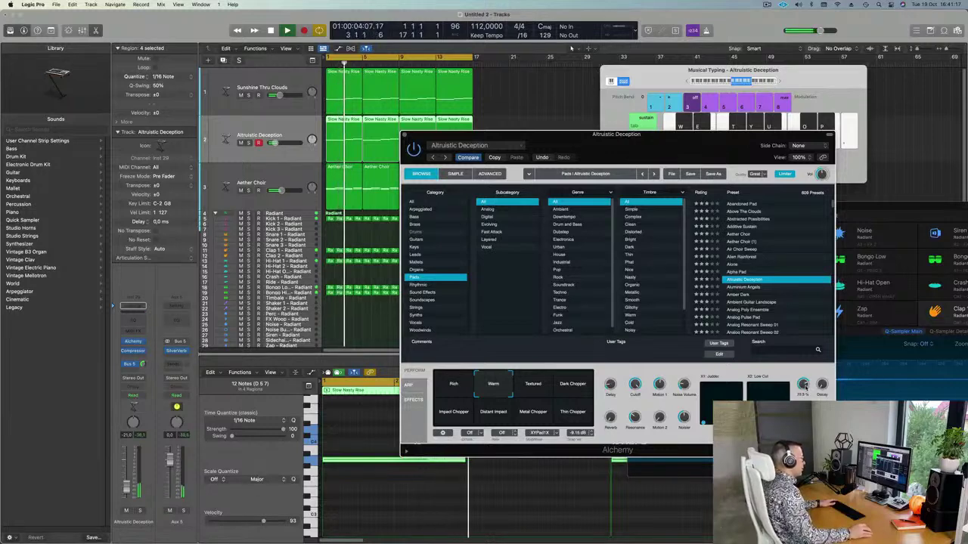
left_click_drag(725, 137, 761, 93)
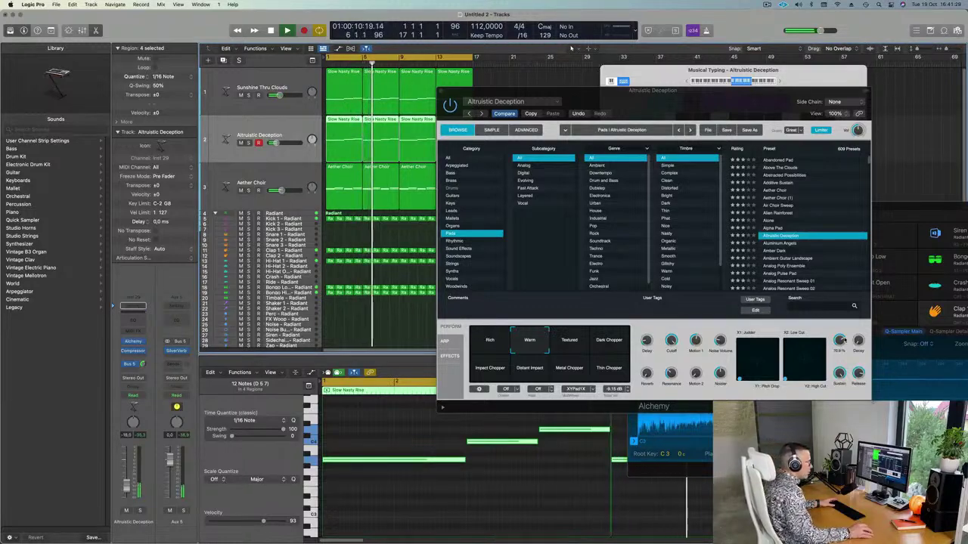
left_click_drag(843, 340, 844, 343)
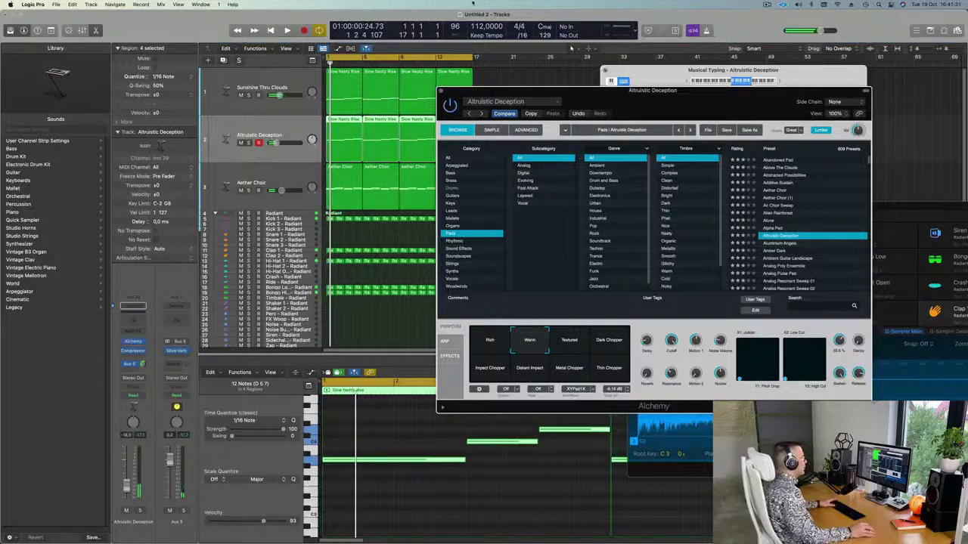
key("space")
left_click(440, 91)
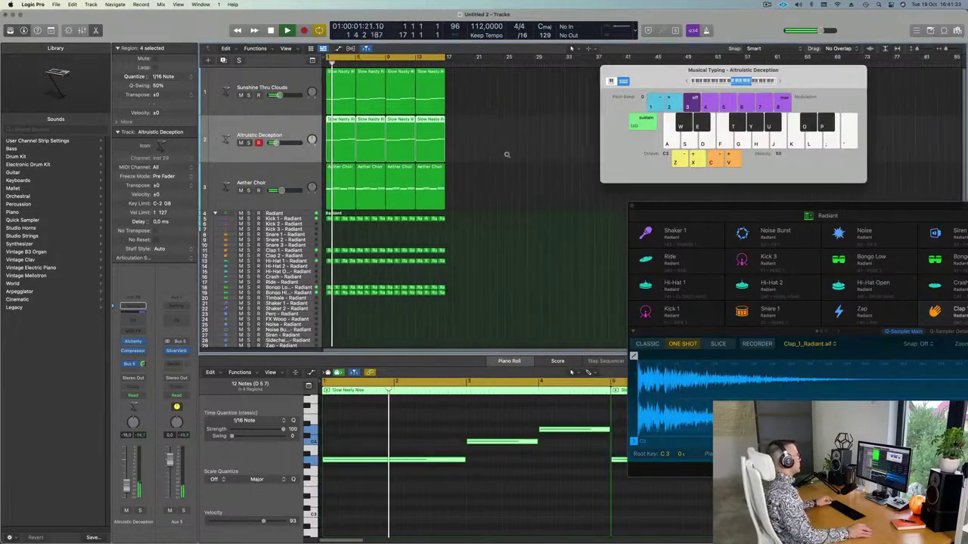
Step: Audition the Aether Choir track in and out of solo and return to the Altruistic Deception track
scroll(515, 152, "left", 2)
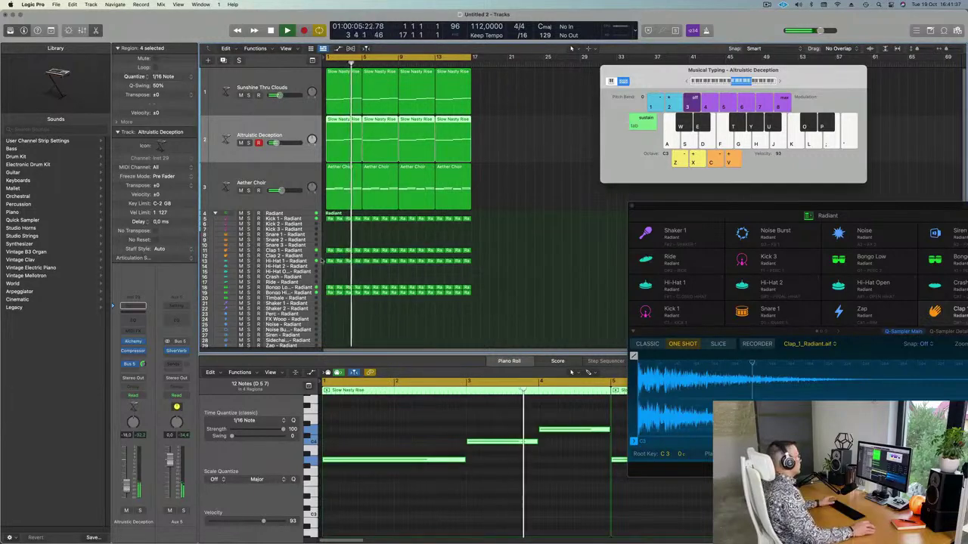
left_click(261, 195)
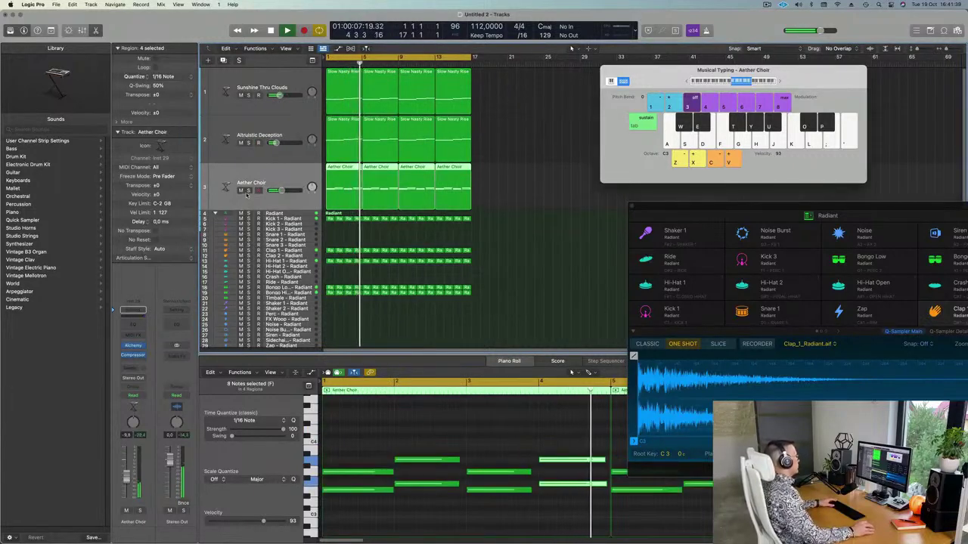
left_click(247, 191)
left_click(248, 190)
left_click(264, 151)
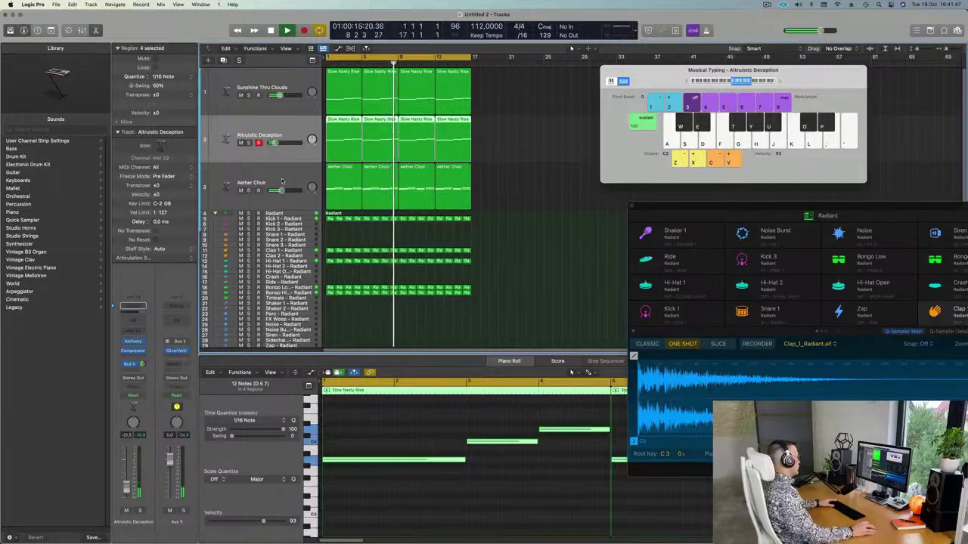
Step: Add a Bus 5 send to the Aether Choir track while it is soloed, and replay the loop from the start
left_click(247, 190)
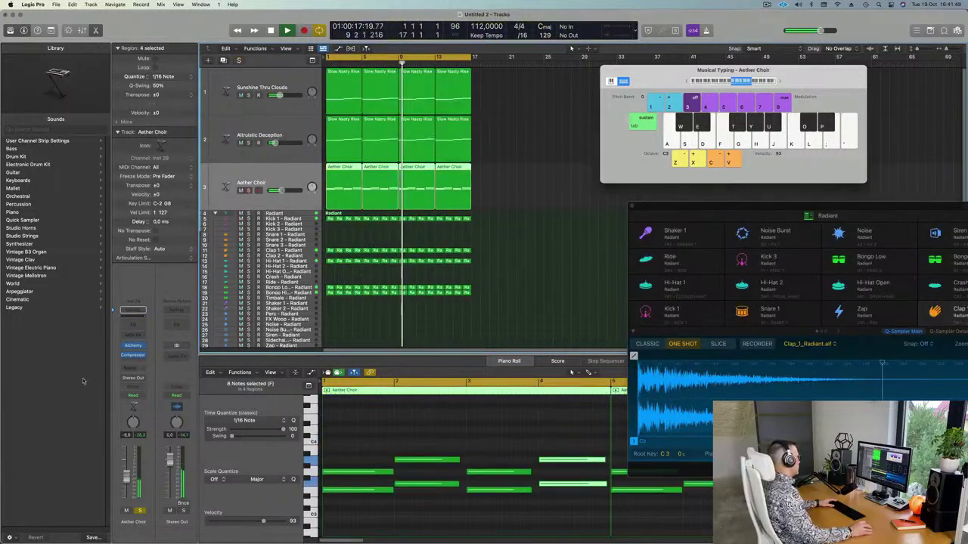
left_click(134, 310)
mouse_move(139, 380)
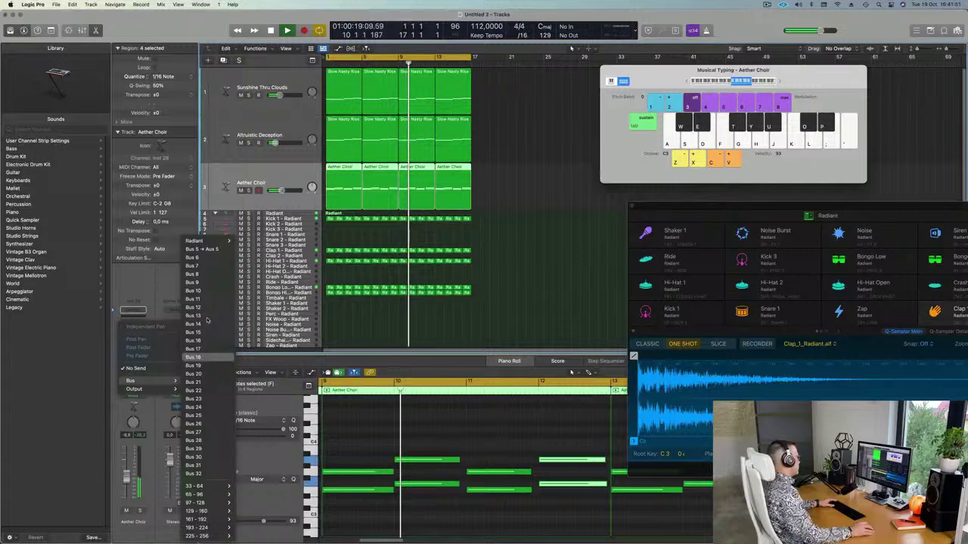
left_click(202, 249)
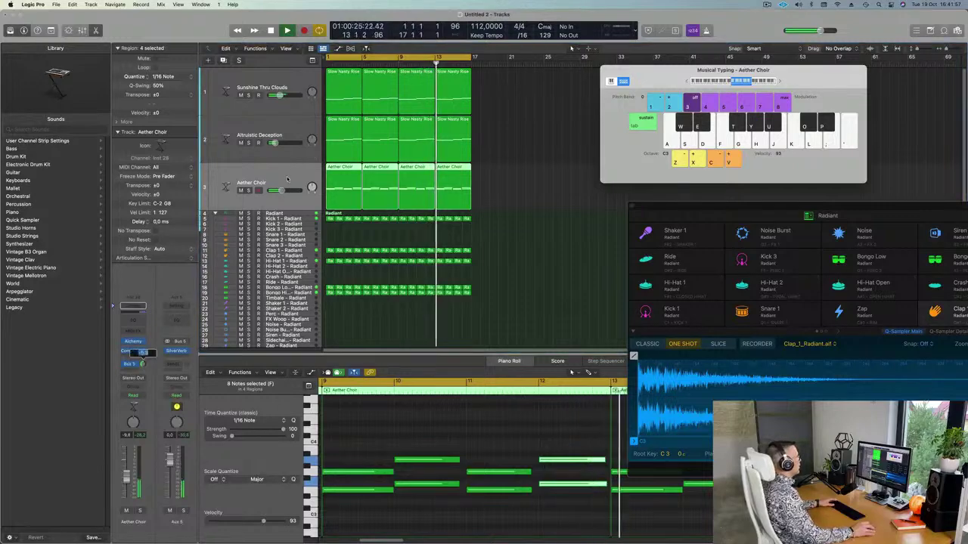
key("Return")
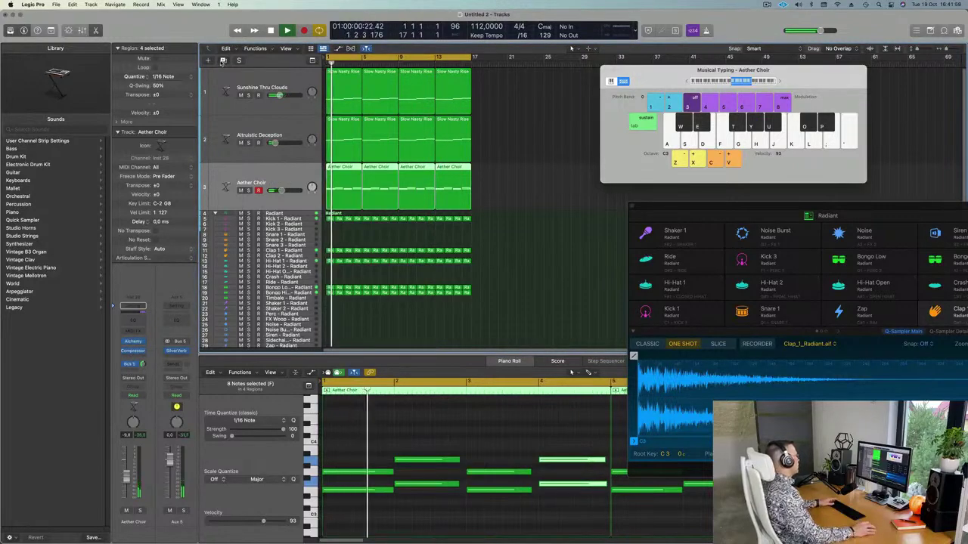
Step: Create a new track with the Aether Choir track's settings and replace its Alchemy instrument with a stereo Vintage B3 Organ
key("super+d")
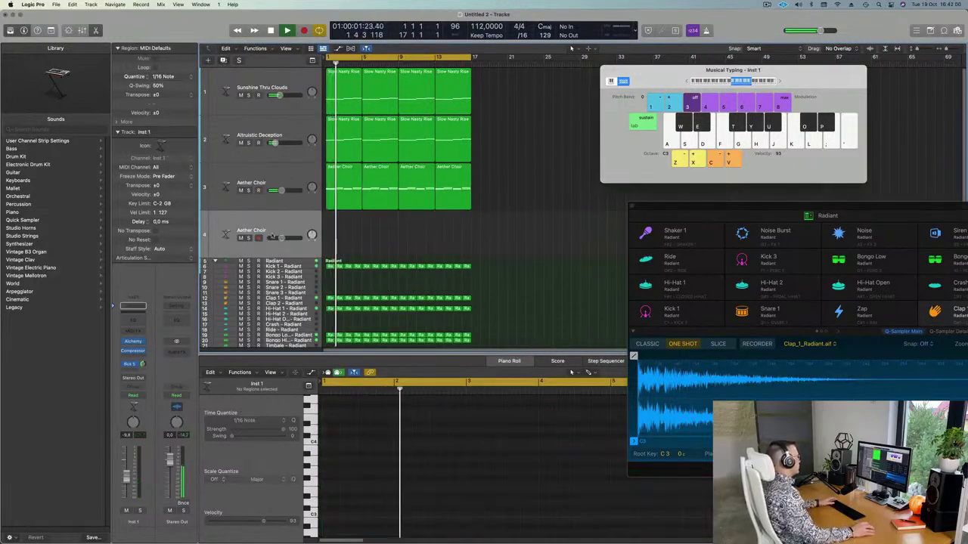
left_click(140, 341)
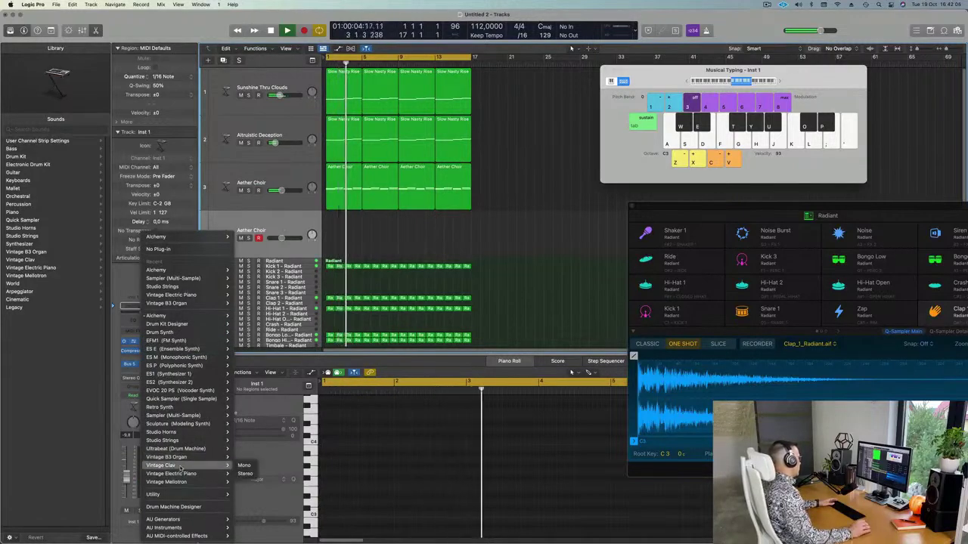
mouse_move(211, 457)
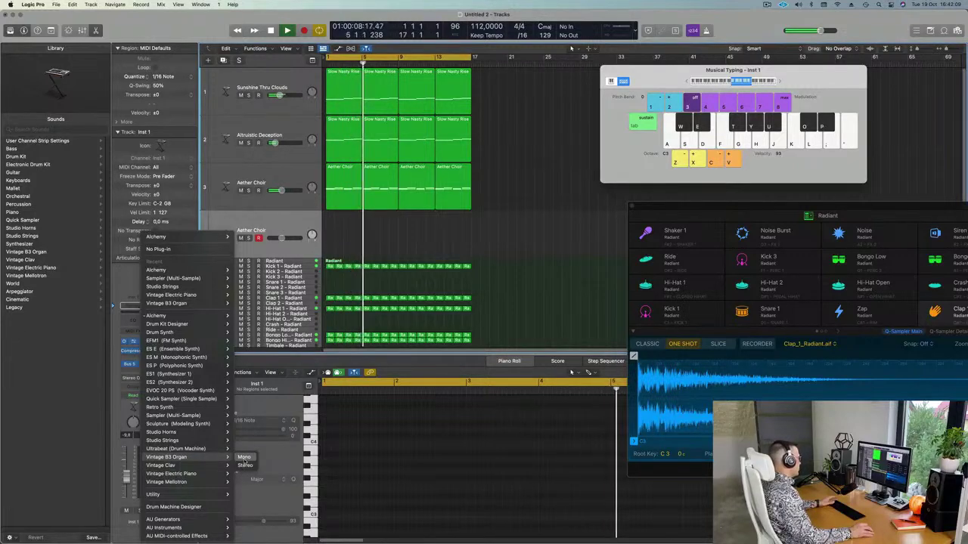
left_click(243, 465)
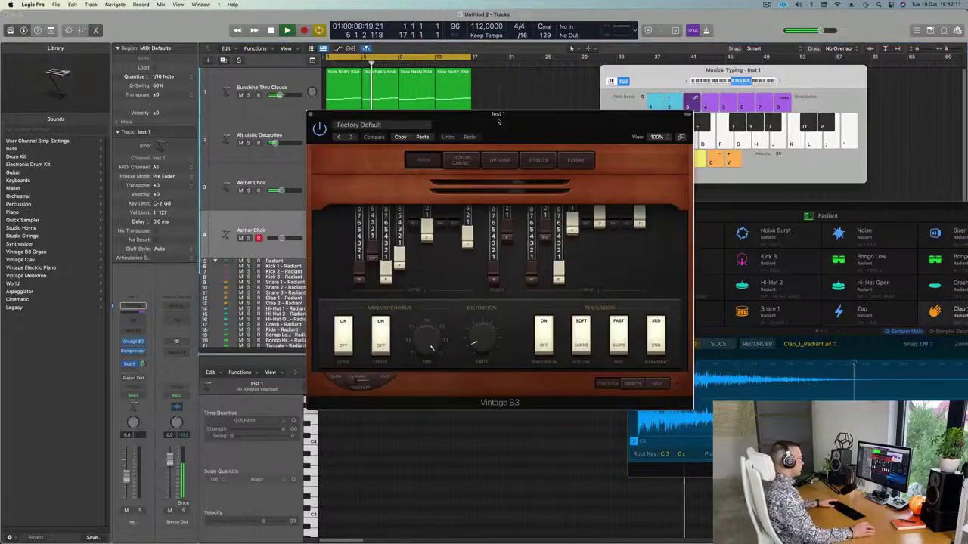
Step: Arrange the organ and Musical Typing windows, set the keyboard octave to C2 and lower the organ track's volume
left_click_drag(503, 122, 596, 208)
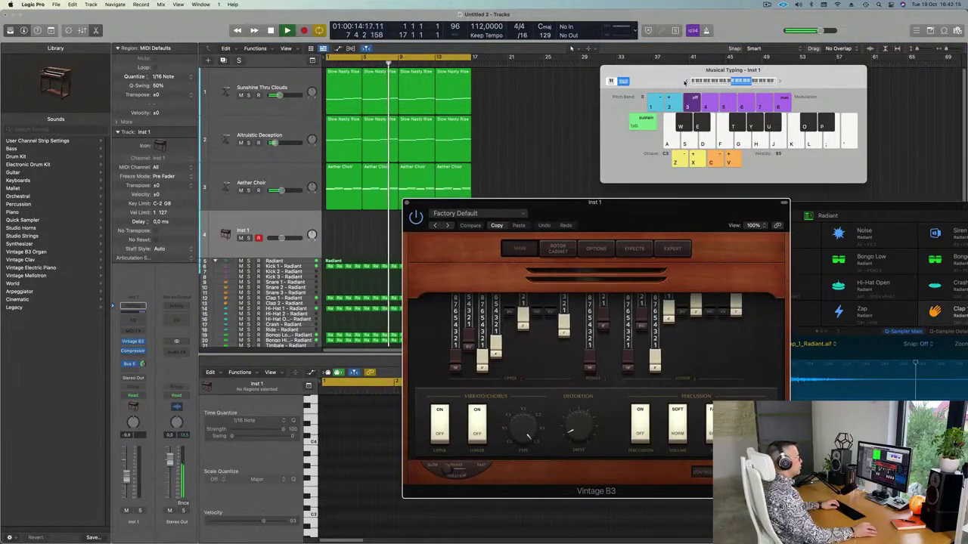
left_click_drag(677, 75, 614, 88)
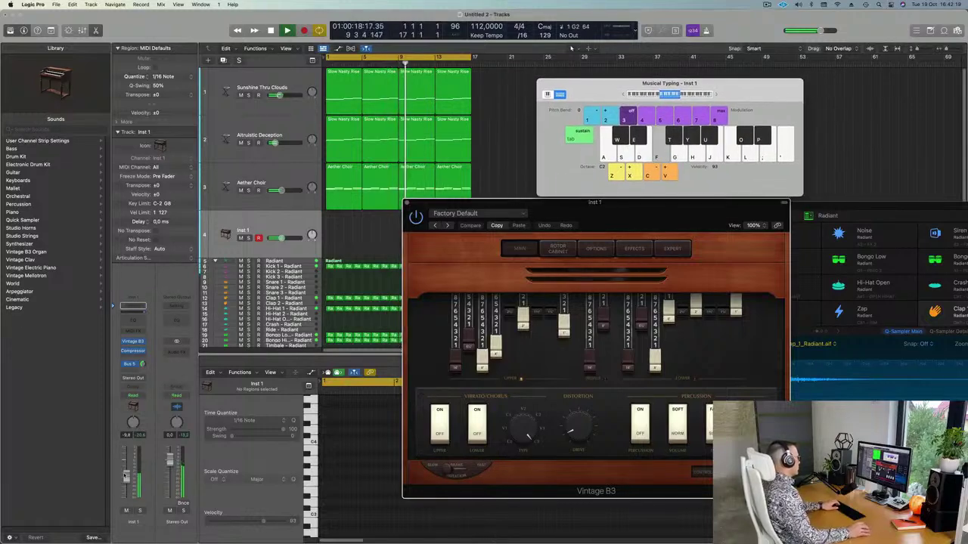
left_click_drag(127, 476, 128, 483)
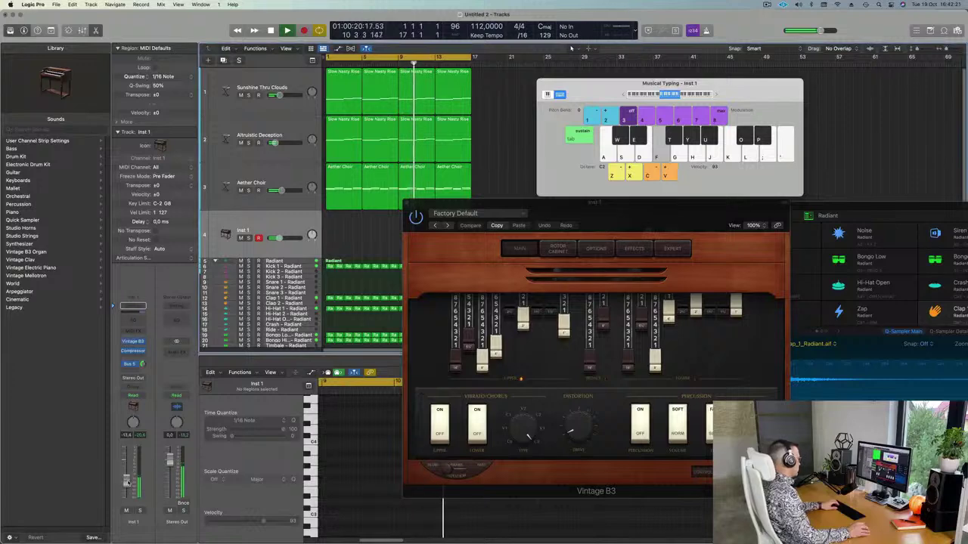
Step: Try a few organ notes over the loop and lower the Musical Typing keyboard by one octave to C1
key("s")
key("d")
key("f")
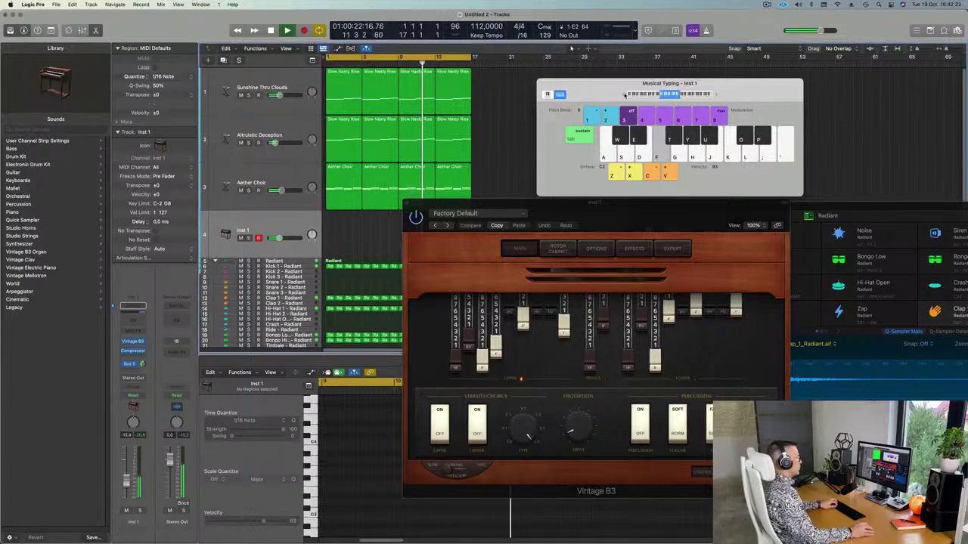
left_click(624, 94)
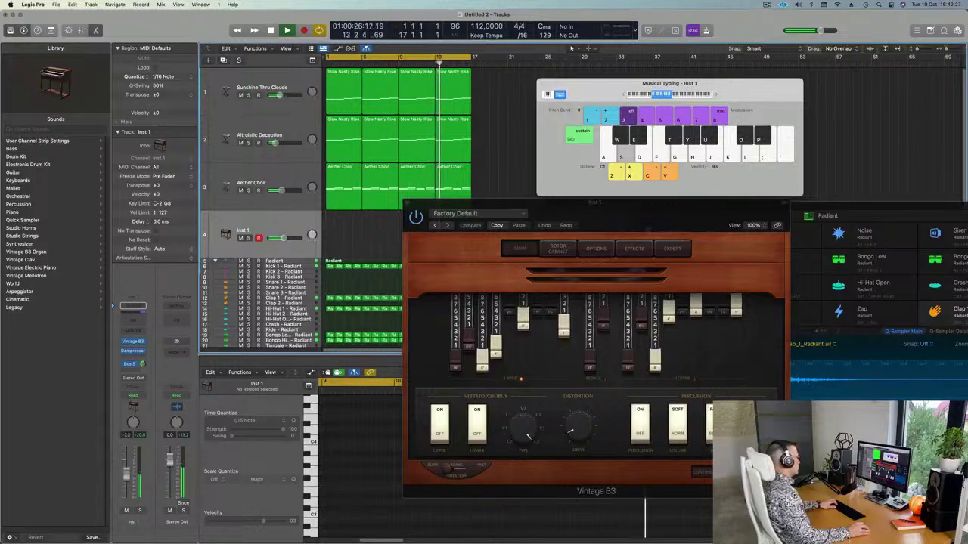
Step: Try out low organ notes around C1 and D1 against the playing loop to find a bass part
key("d")
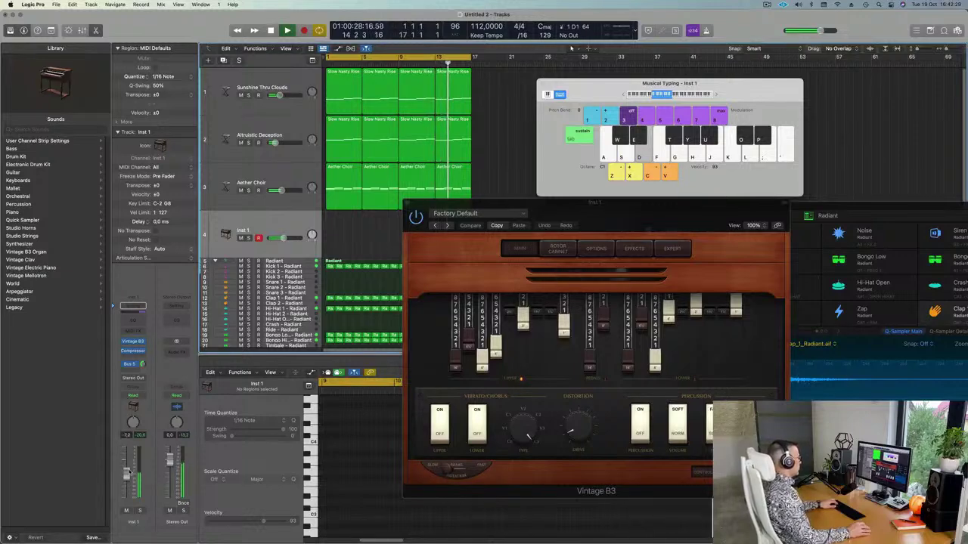
key("d")
key("f")
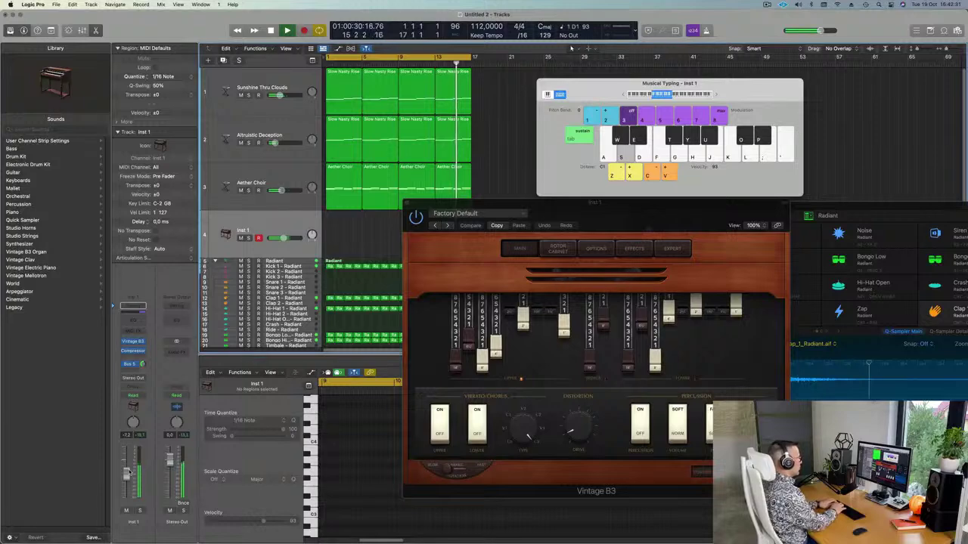
key("s")
key("a")
key("s")
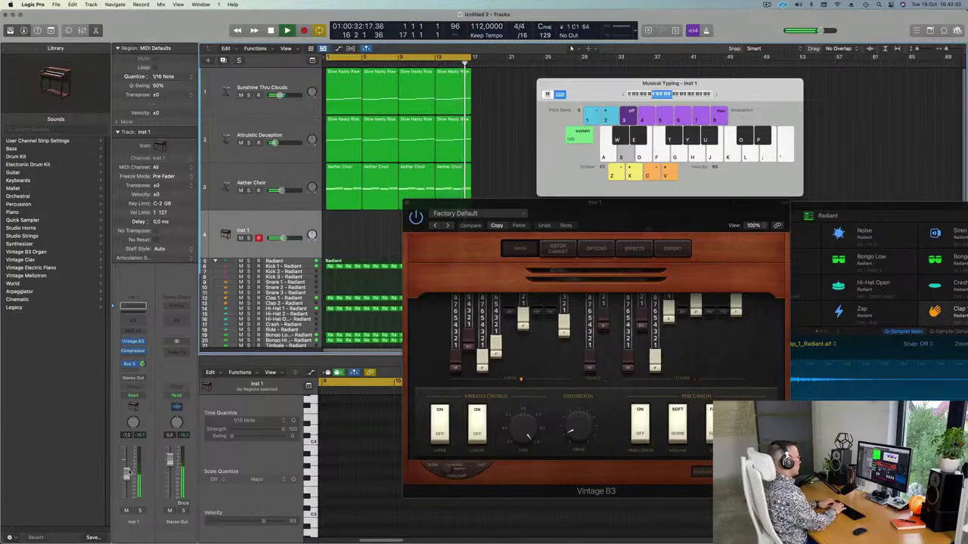
key("s")
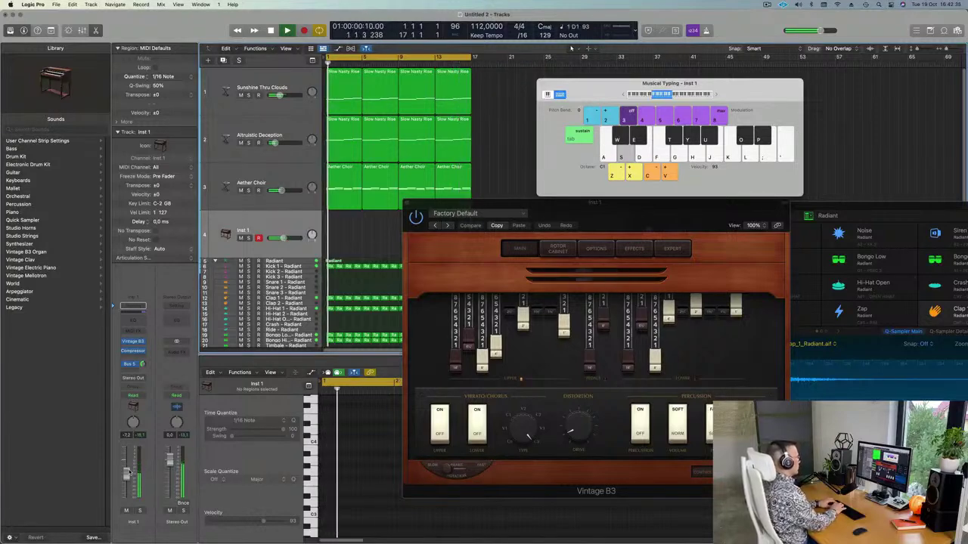
key("j")
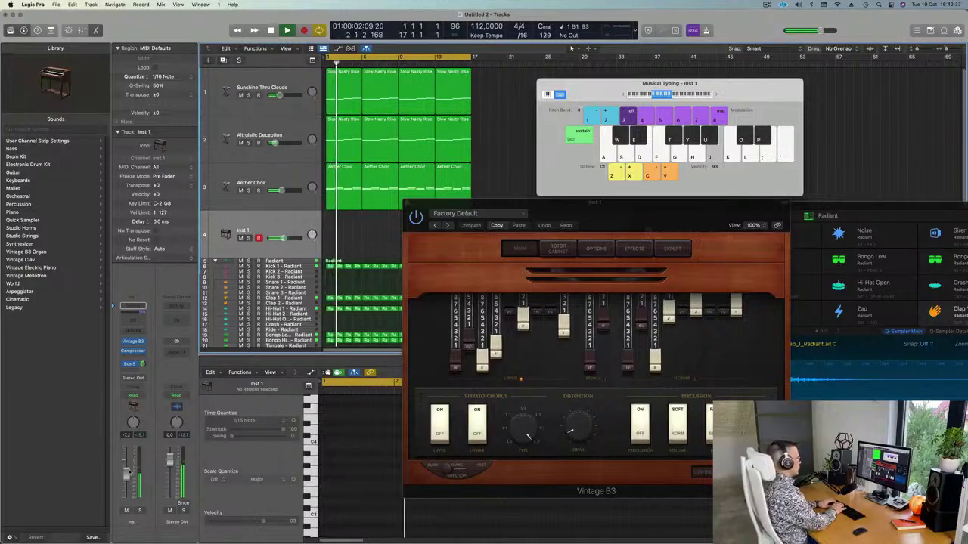
key("s")
key("f")
key("s")
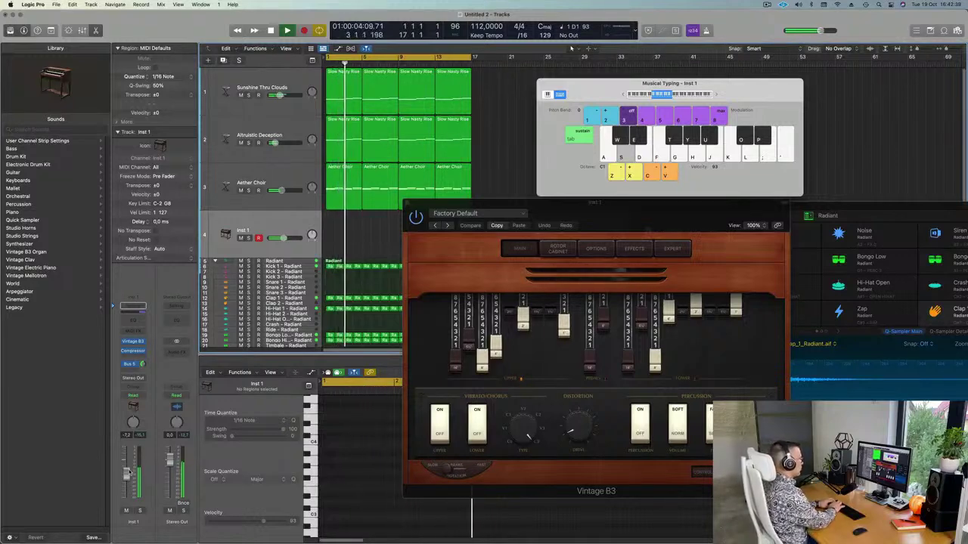
Step: Rehearse a repeated rhythm based on the note D1 on the organ while the loop plays
key("s")
key("a")
key("s")
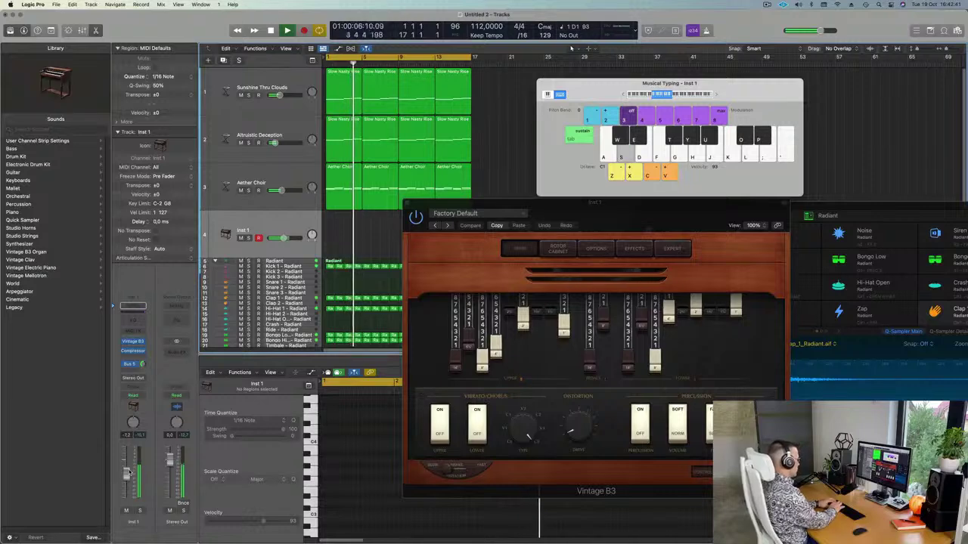
key("s")
key("s")
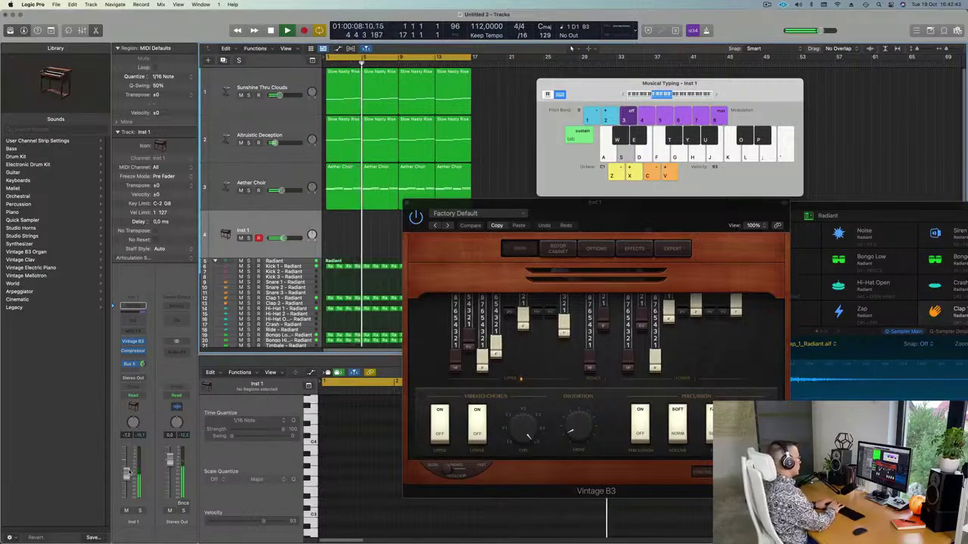
key("s")
key("s")
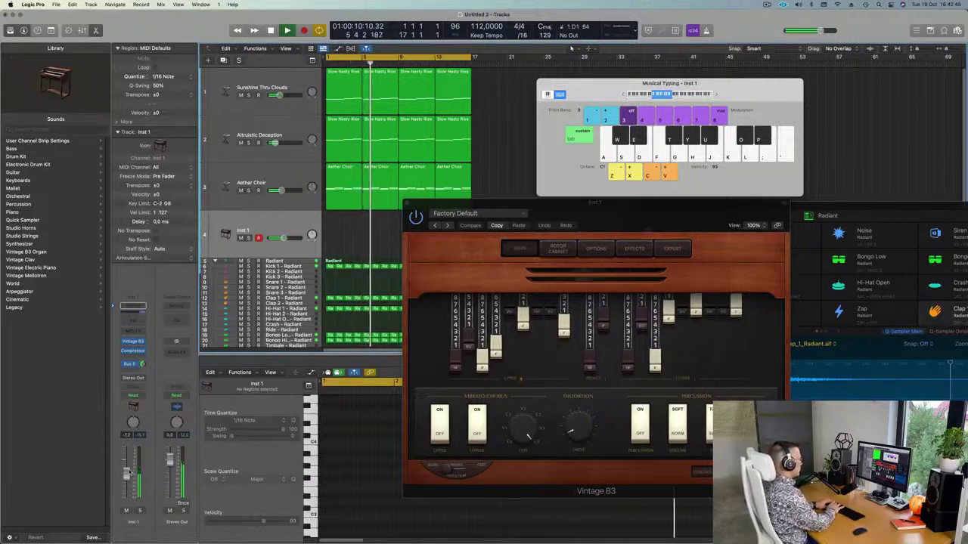
key("s")
key("s")
key("s")
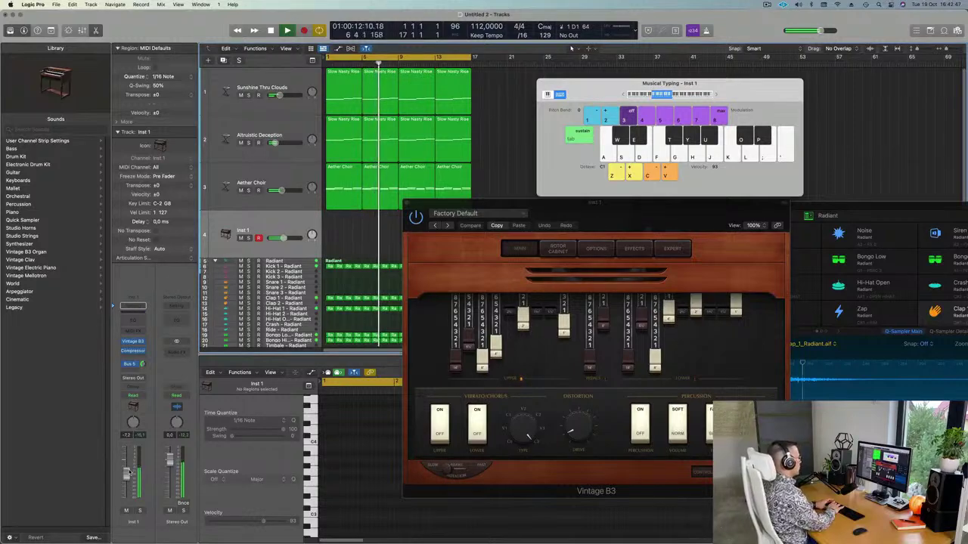
Step: Record the repeated D1 rhythm onto the organ track for two bars starting at bar 9, and stop the transport
key("r")
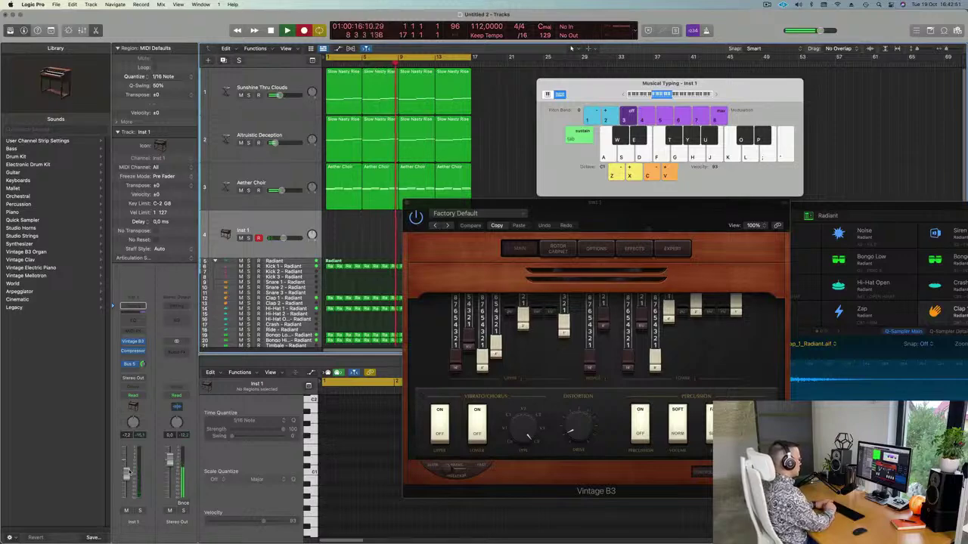
key("s")
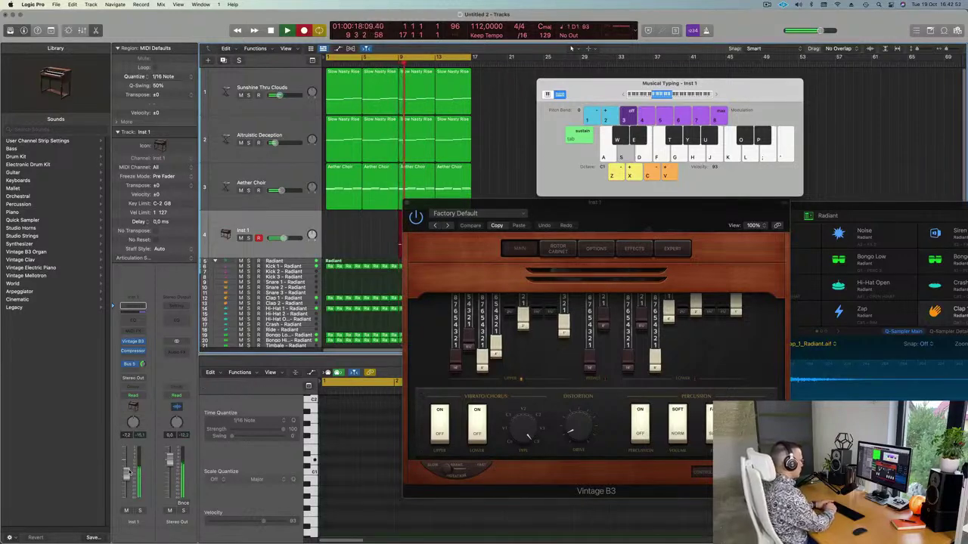
key("s")
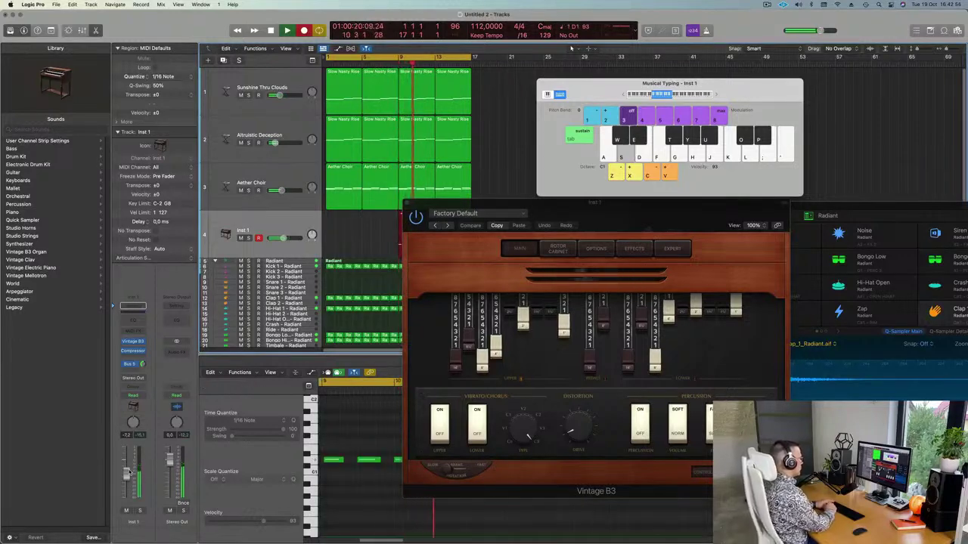
key("s")
key("space")
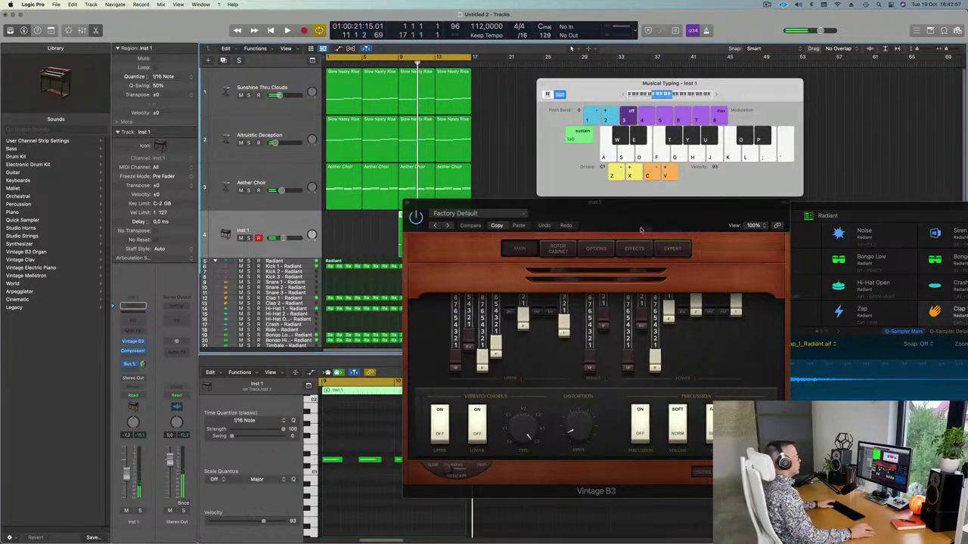
Step: Clear the organ window off the arrangement and move the recorded organ region to the start at bar 1
left_click_drag(639, 229, 924, 225)
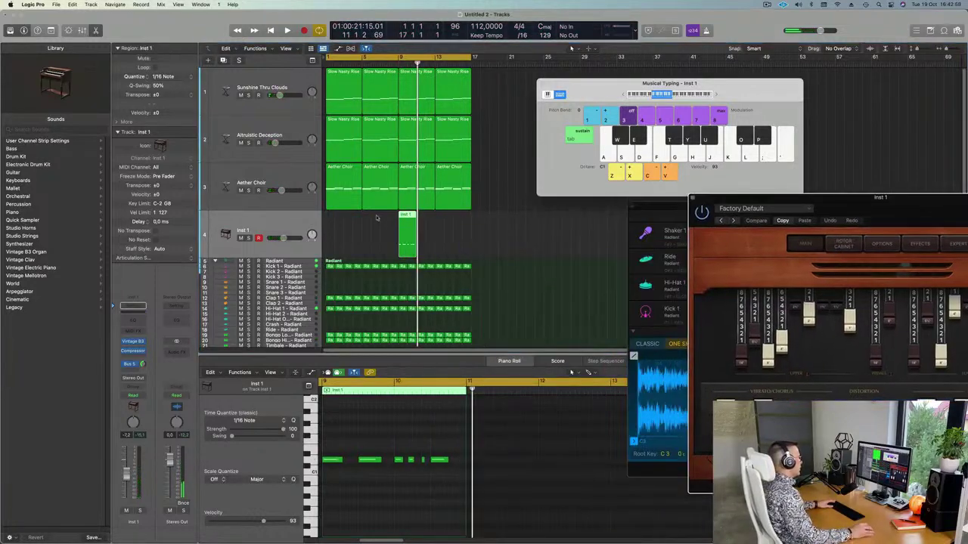
left_click_drag(406, 225, 334, 228)
key("space")
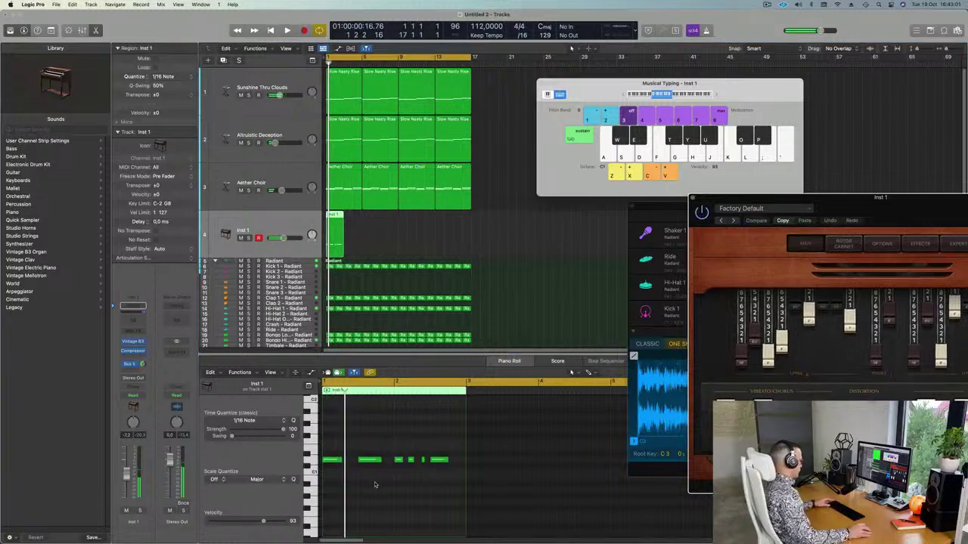
Step: Select all notes in the organ region, play it back from bar 1 to check it, and bring the organ window back into view
left_click(375, 485)
key("super+a")
key("space")
scroll(384, 490, "up", 2)
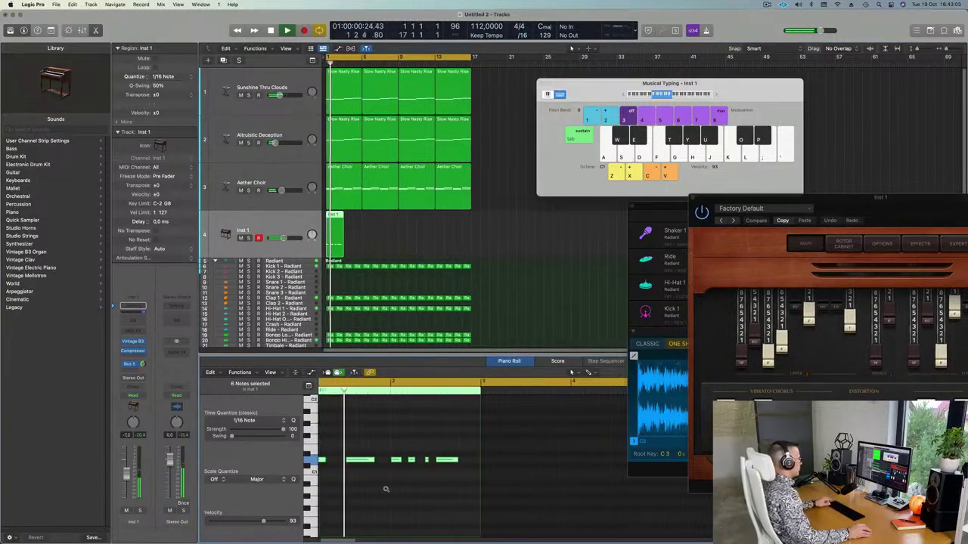
scroll(385, 489, "down", 2)
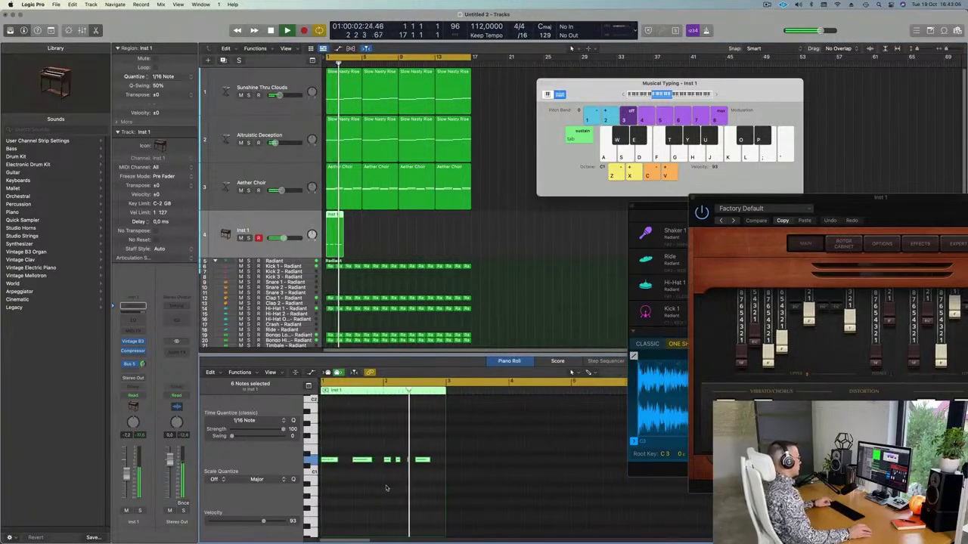
scroll(389, 487, "down", 2)
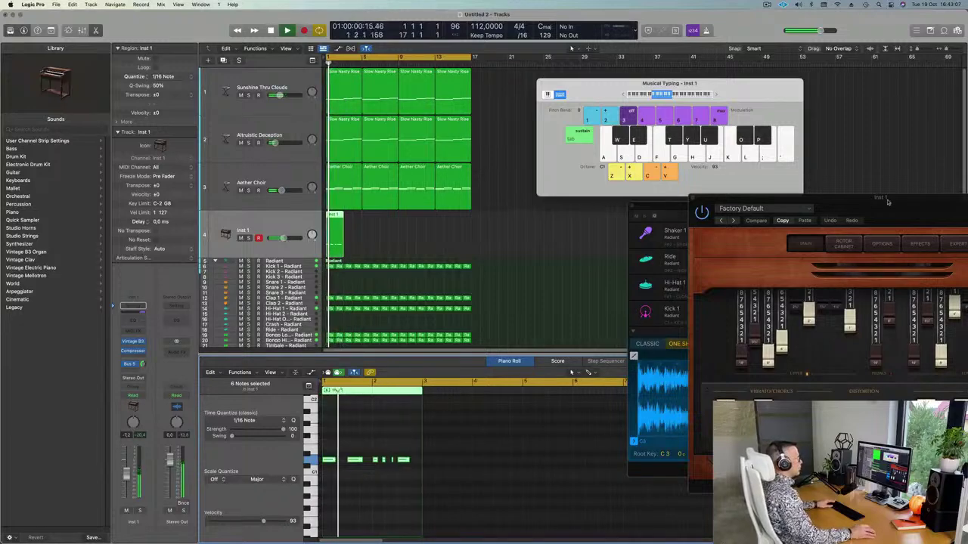
left_click_drag(887, 201, 666, 201)
key("space")
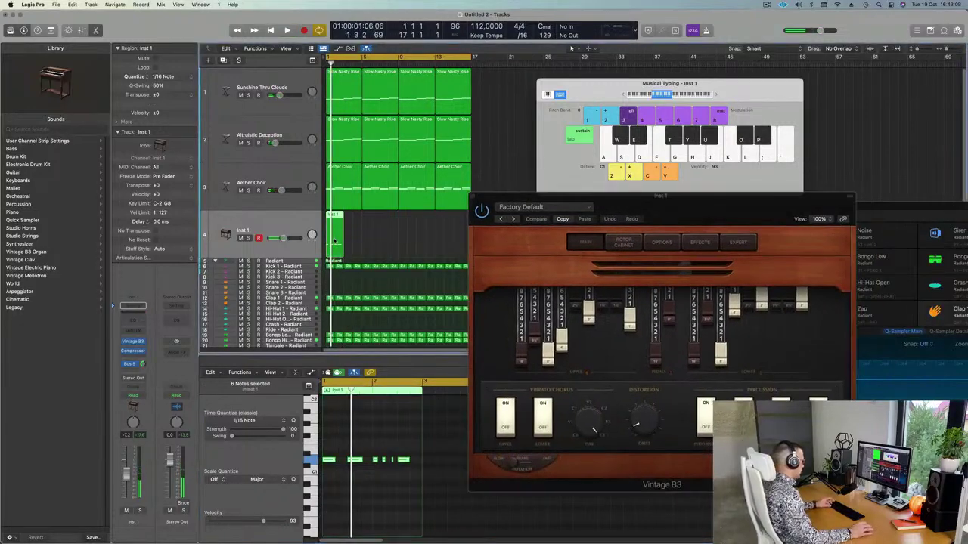
Step: Repeat the two-bar organ region end to end along the 16-bar cycle range
key("super+r")
key("super+r")
key("super+r")
key("super+r")
key("super+r")
key("super+r")
key("super+r")
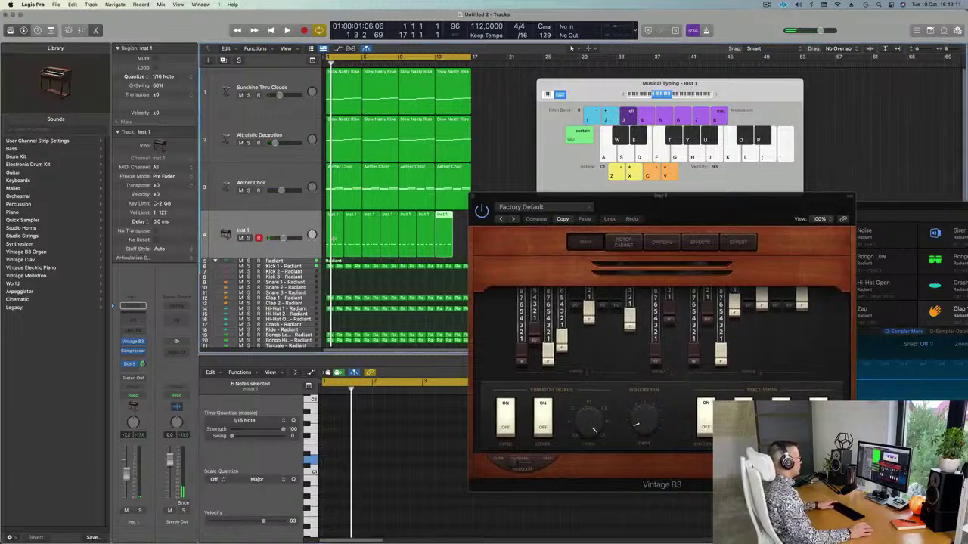
Step: Replay the loop from the start, audition the organ track in and out of solo, and reposition the organ window
left_click_drag(704, 204, 620, 185)
key("space")
key("Return")
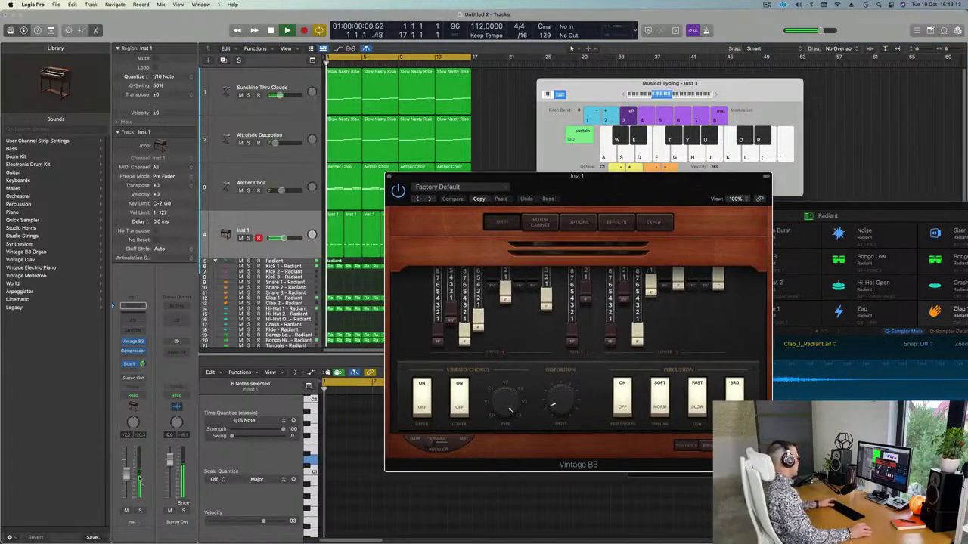
left_click(139, 511)
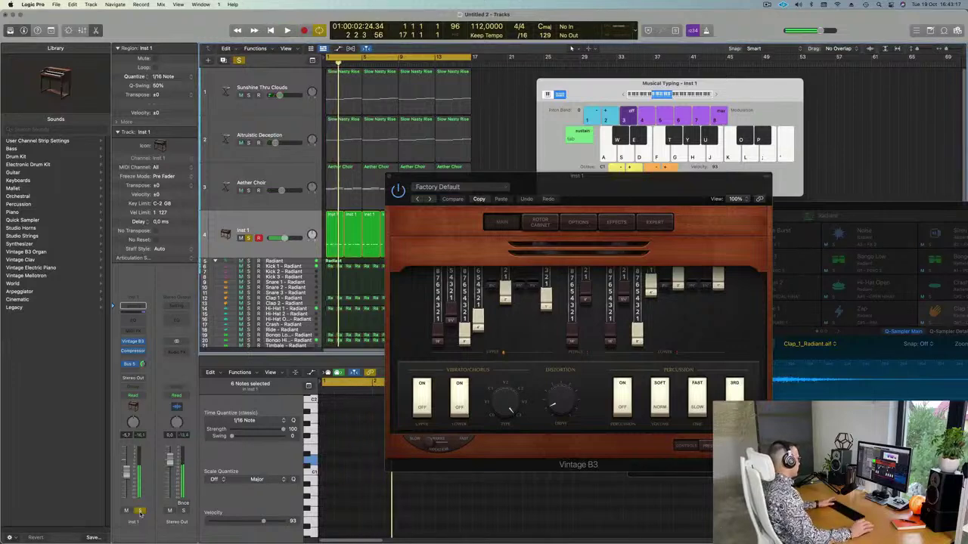
key("Return")
left_click(140, 511)
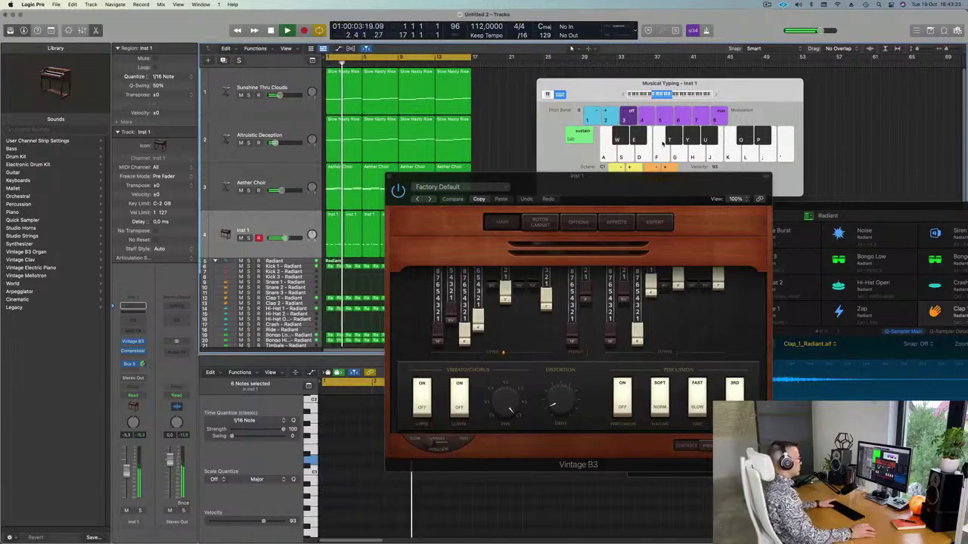
left_click_drag(631, 184, 597, 182)
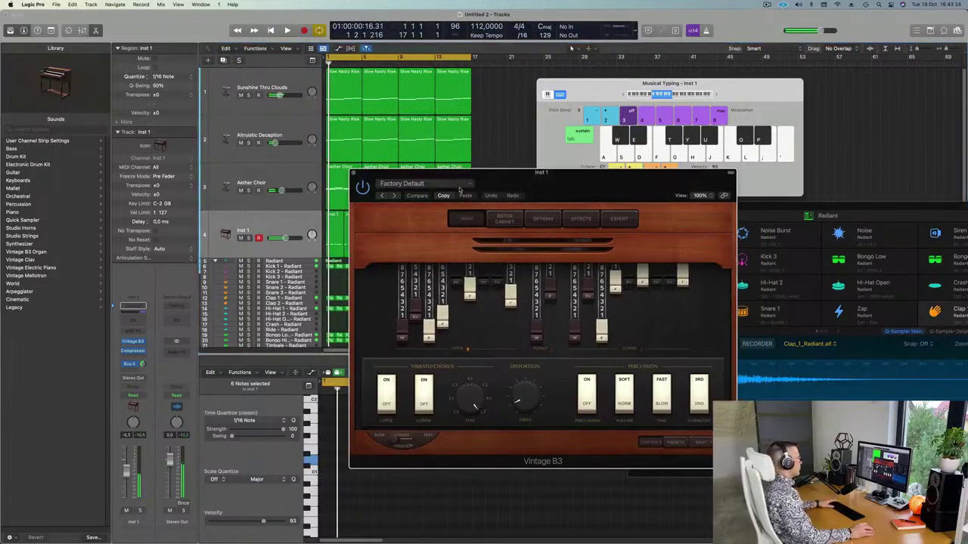
Step: Load the 80's Pop Organ preset in Vintage B3, lower the track's volume and adjust its Bus 5 send
left_click(394, 196)
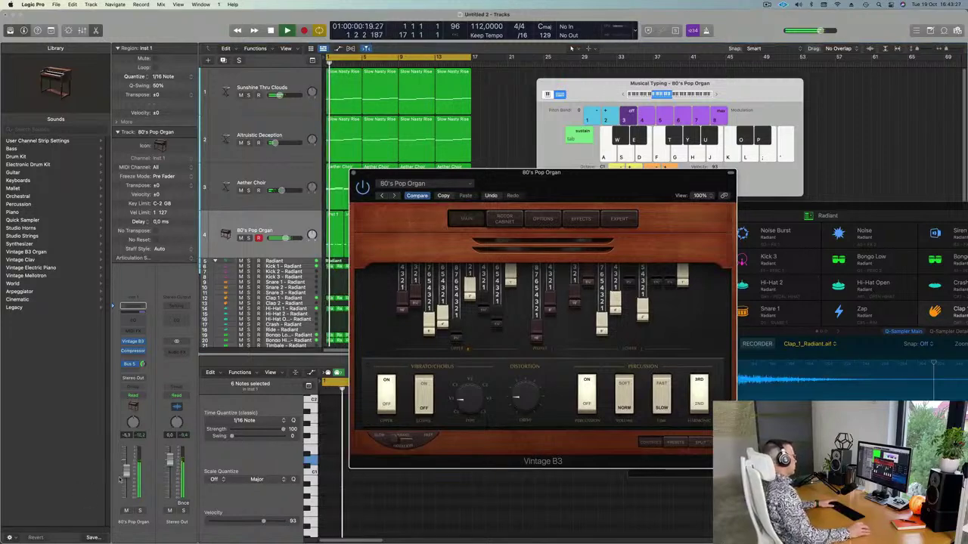
key("super+w")
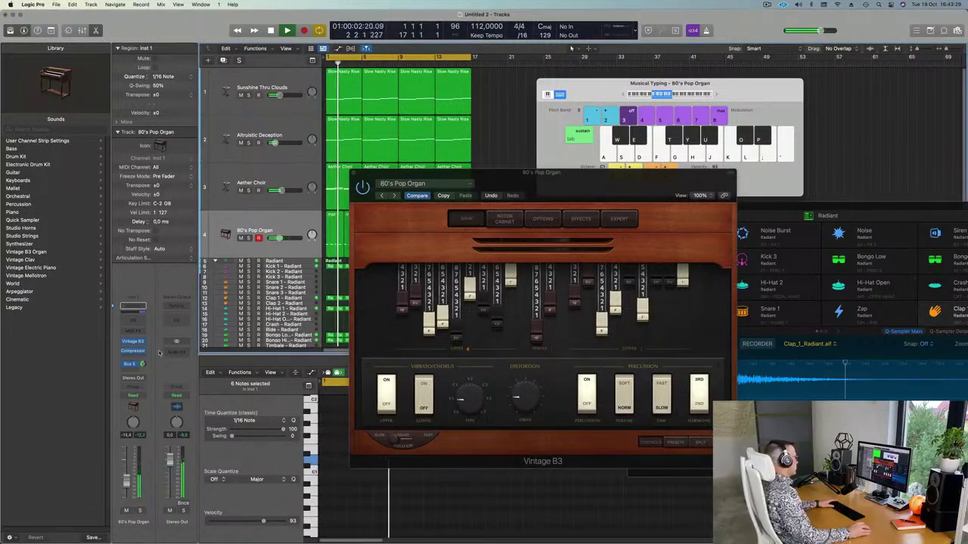
left_click_drag(144, 365, 146, 369)
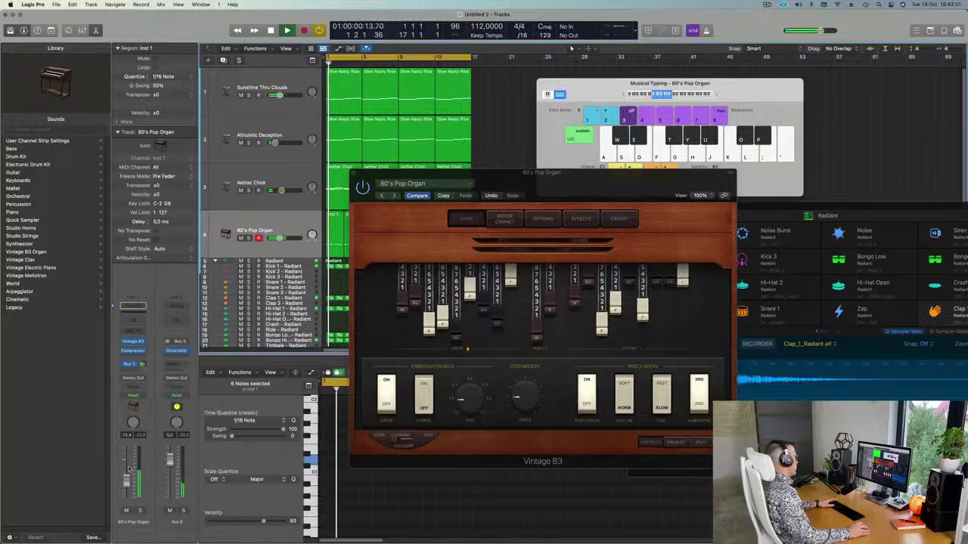
Step: Audition the Vintage B3 presets Bebop Organ, Blues Solo Organ and Church Door Organ during playback, raising the organ track's volume along the way
left_click(396, 195)
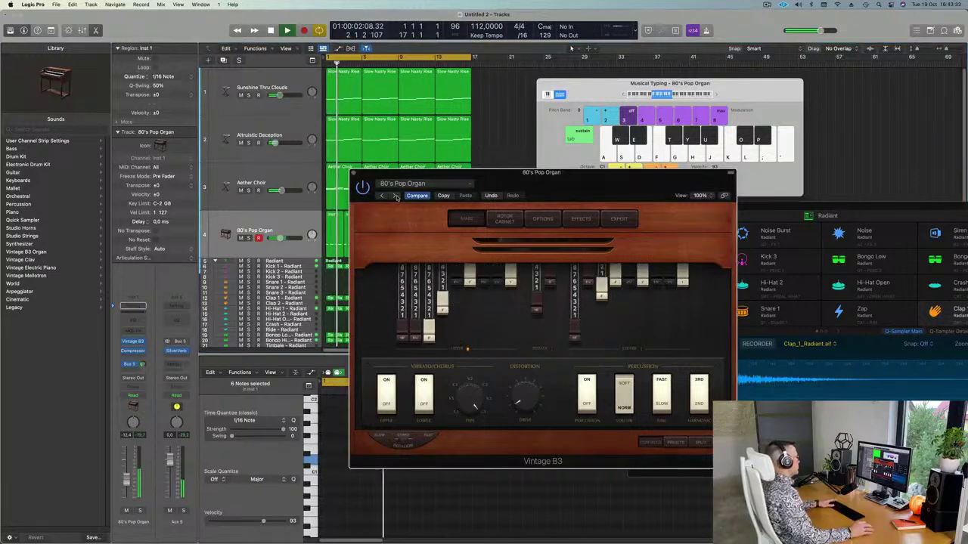
left_click(395, 196)
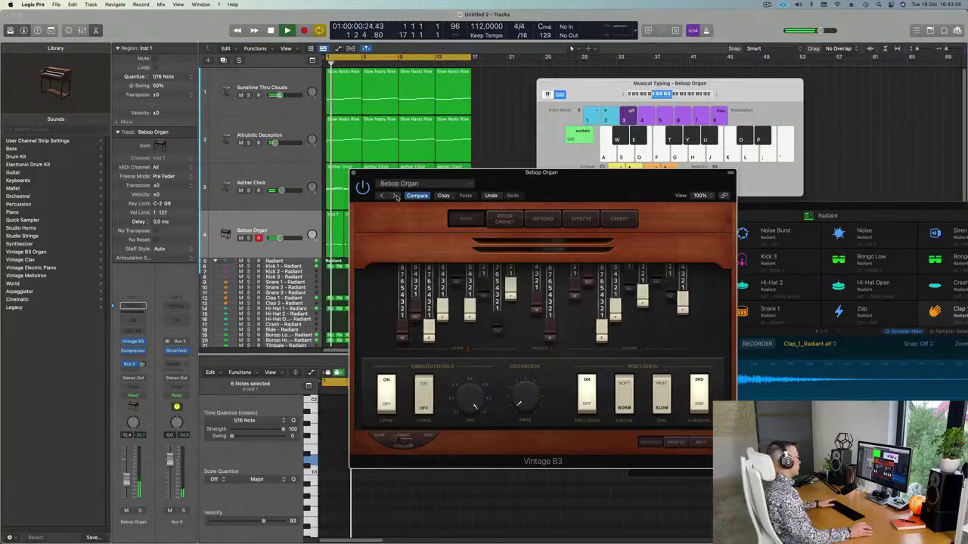
left_click(369, 196)
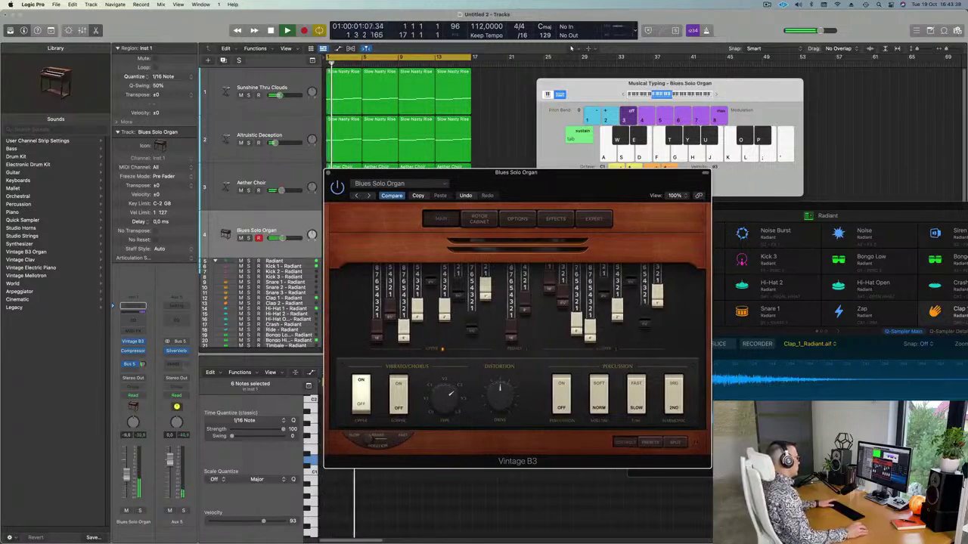
left_click(128, 467)
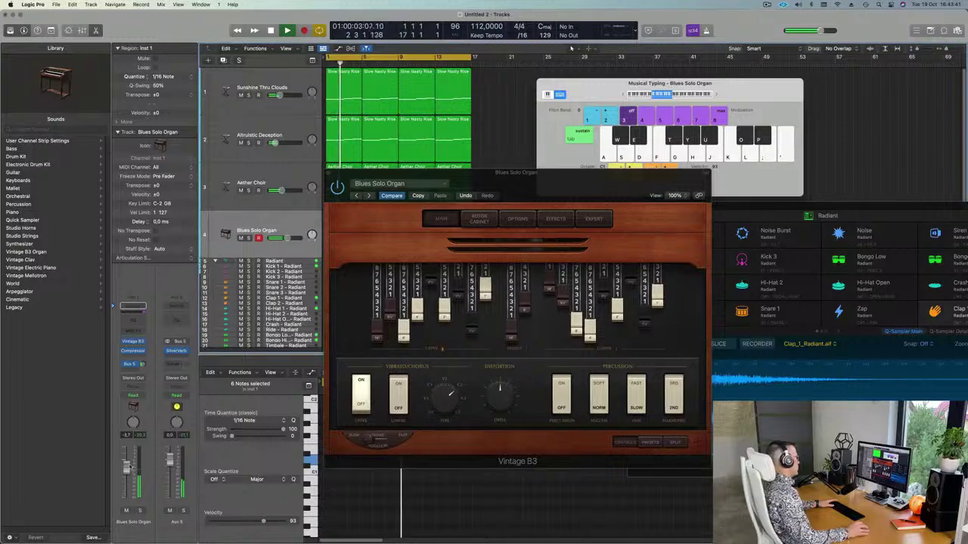
left_click(371, 196)
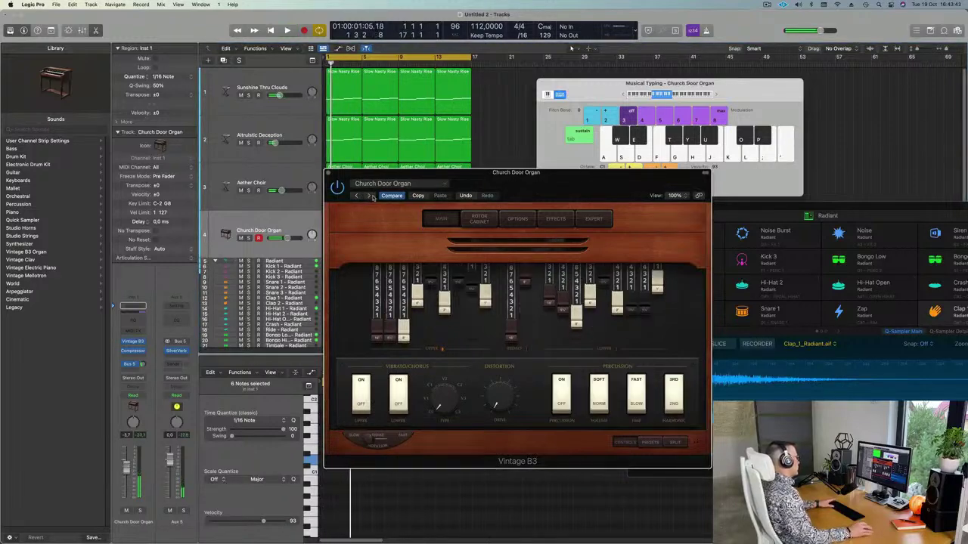
Step: Reposition the organ window and audition the presets Classic Funk Organ through Distorted Organ, checking Distorted Organ in and out of solo
left_click_drag(554, 174, 509, 182)
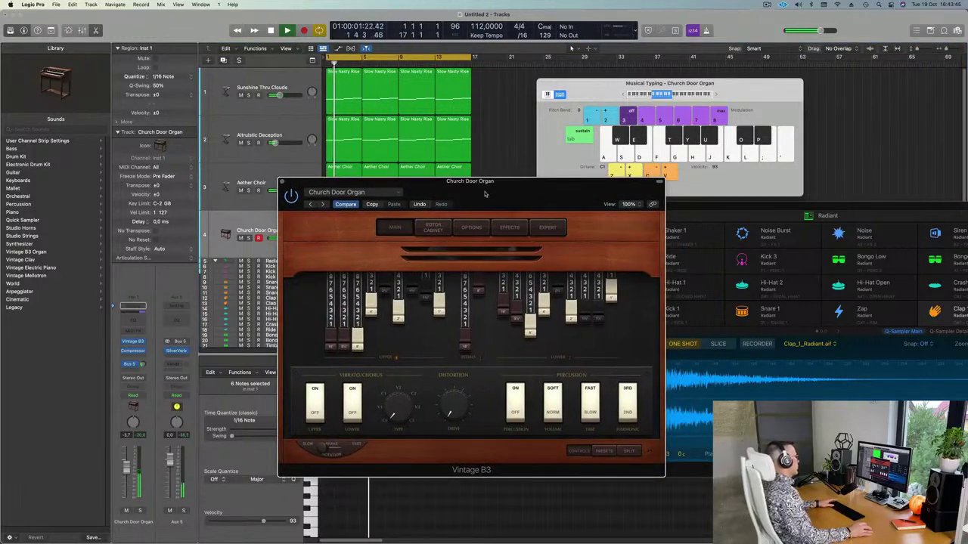
left_click(322, 205)
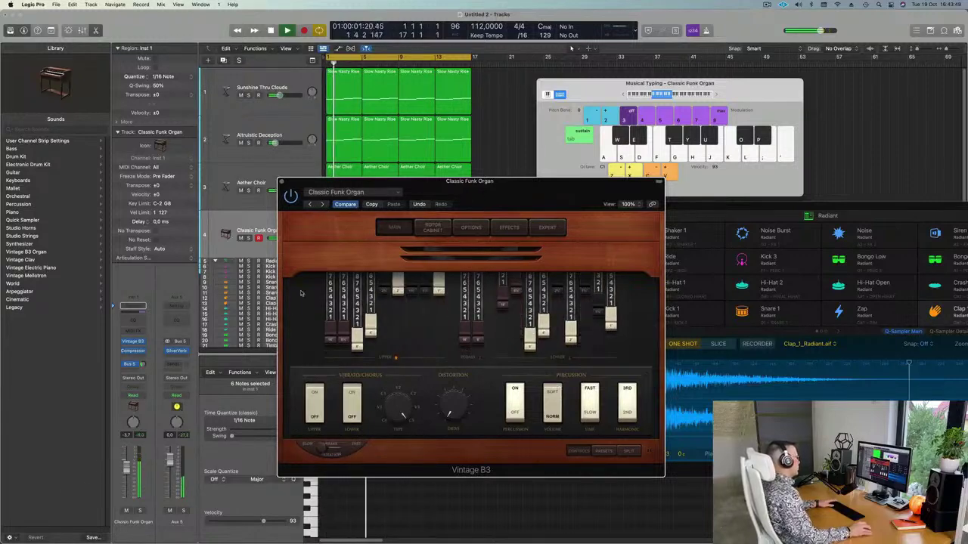
left_click(321, 206)
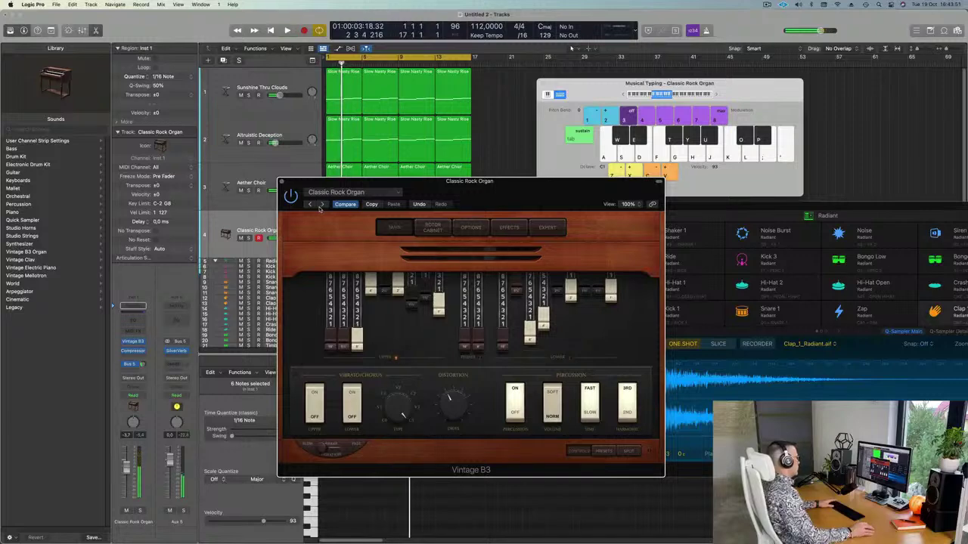
left_click(323, 206)
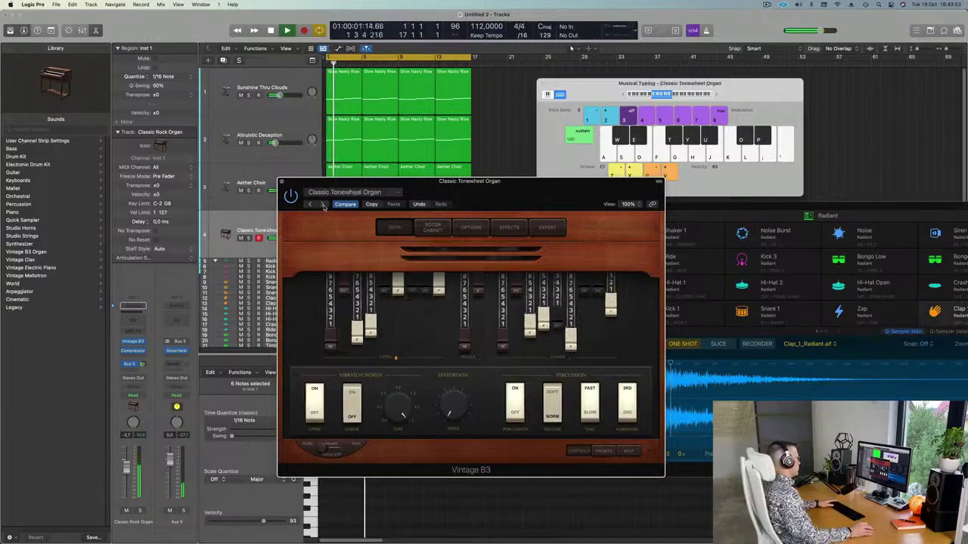
left_click(323, 206)
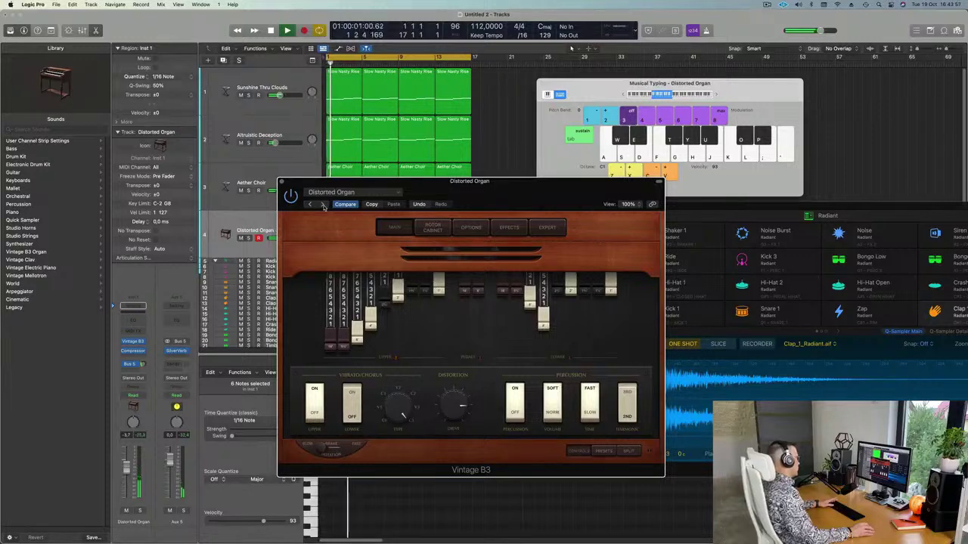
left_click(139, 512)
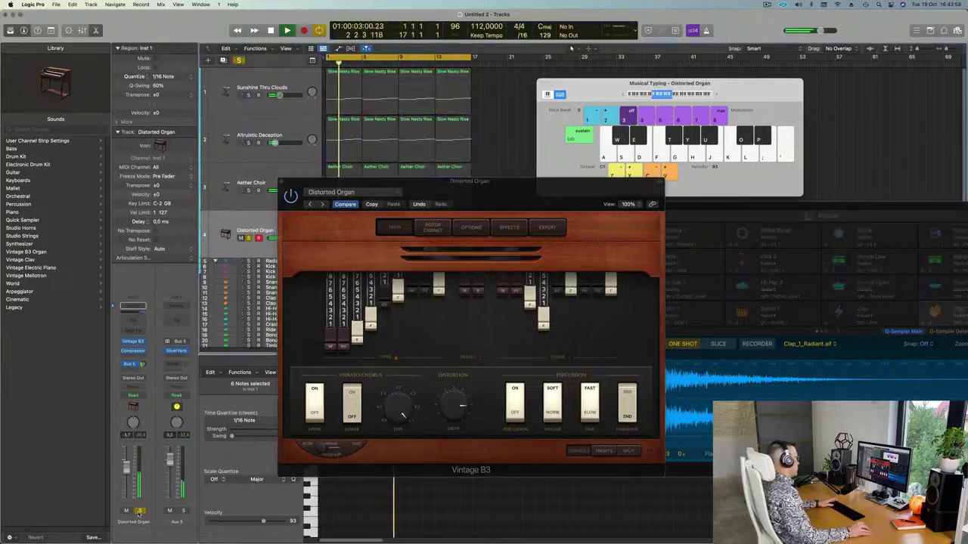
key("s")
Step: Audition the Grand Organ and Hard Rock Organ presets while lowering the track's volume, and check Hard Rock Organ in and out of solo
left_click(323, 205)
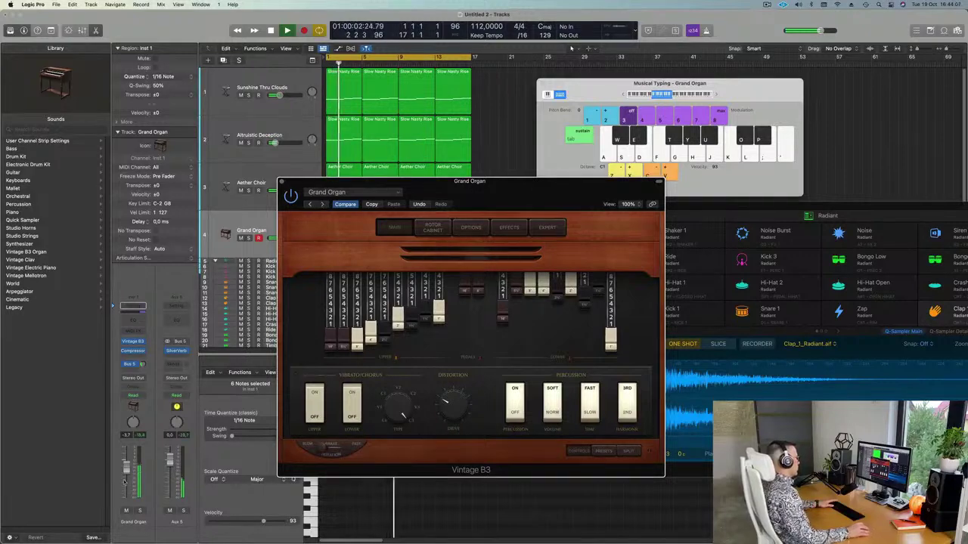
key("super+w")
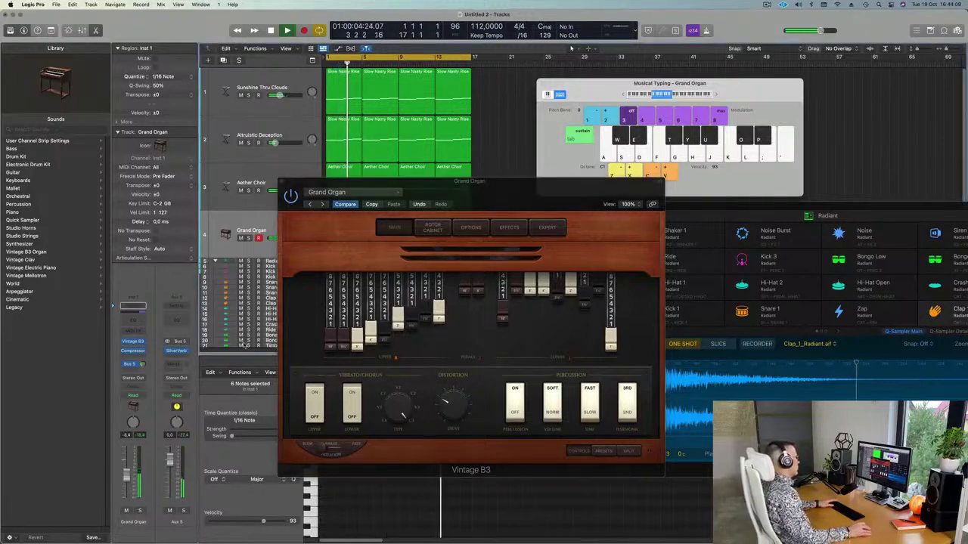
left_click(321, 208)
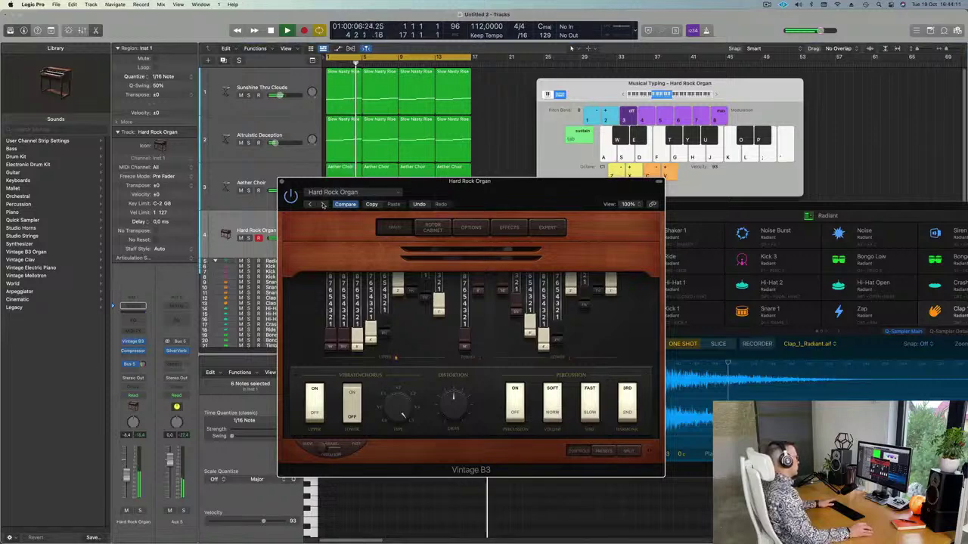
left_click(139, 511)
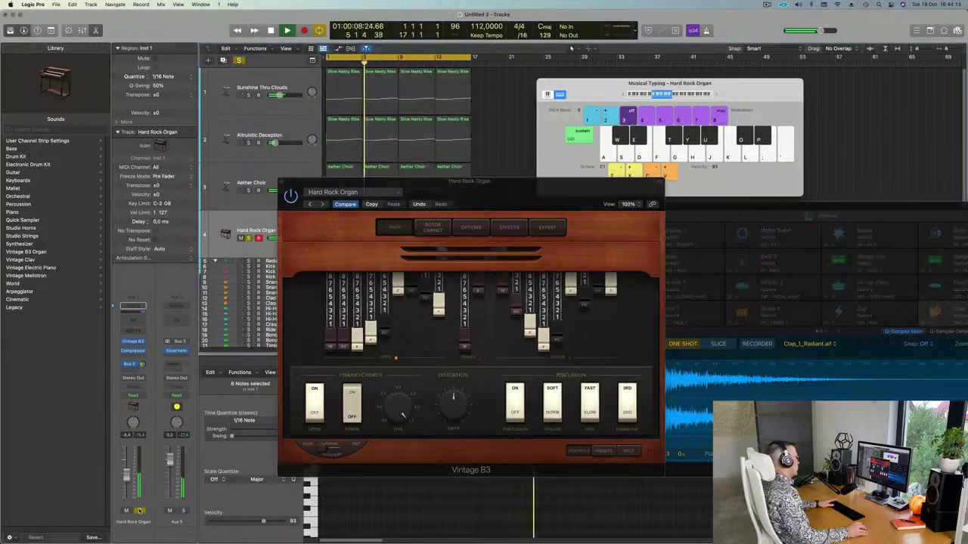
left_click(139, 511)
key("Return")
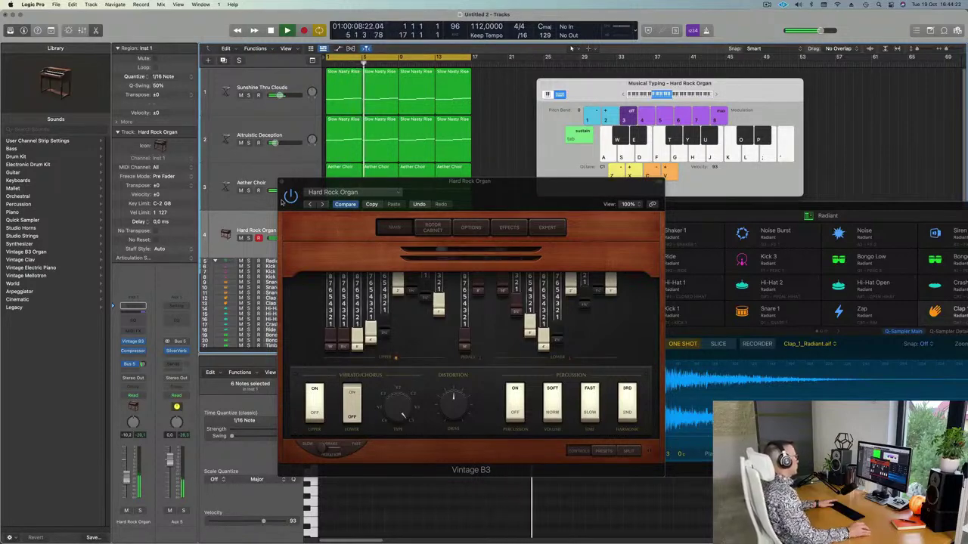
Step: Advance through the presets to Jazz Fusion Organ, lower the organ track's volume to -13.6 dB and close the Vintage B3 window
left_click(323, 204)
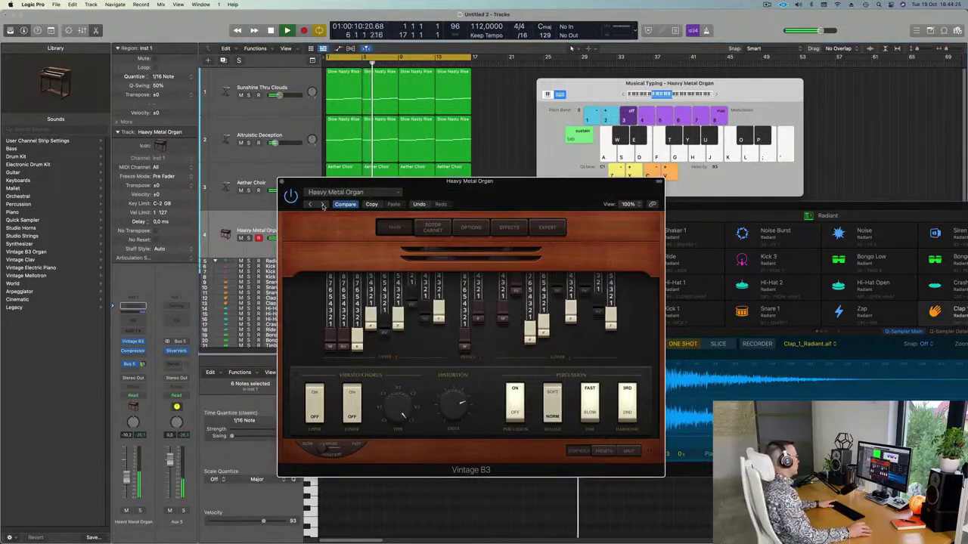
left_click(323, 205)
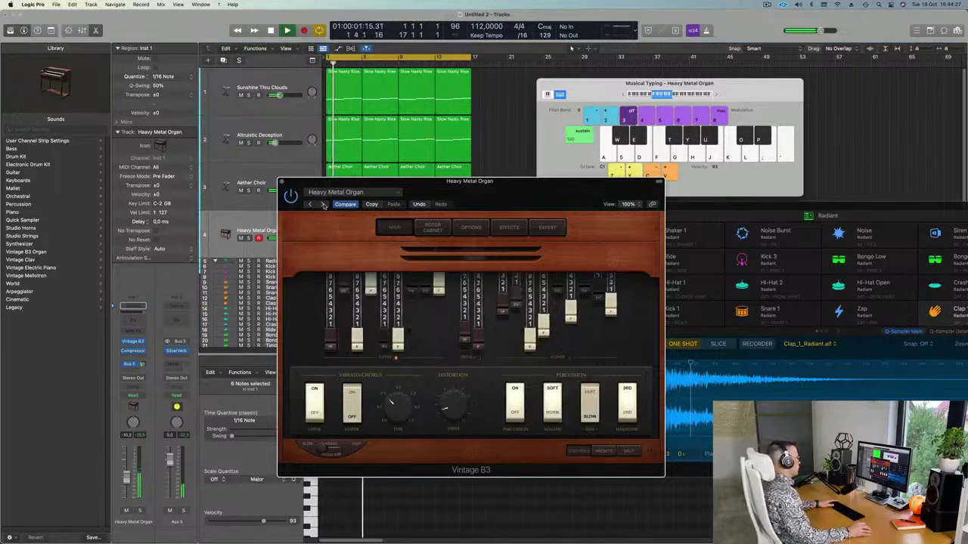
left_click(323, 205)
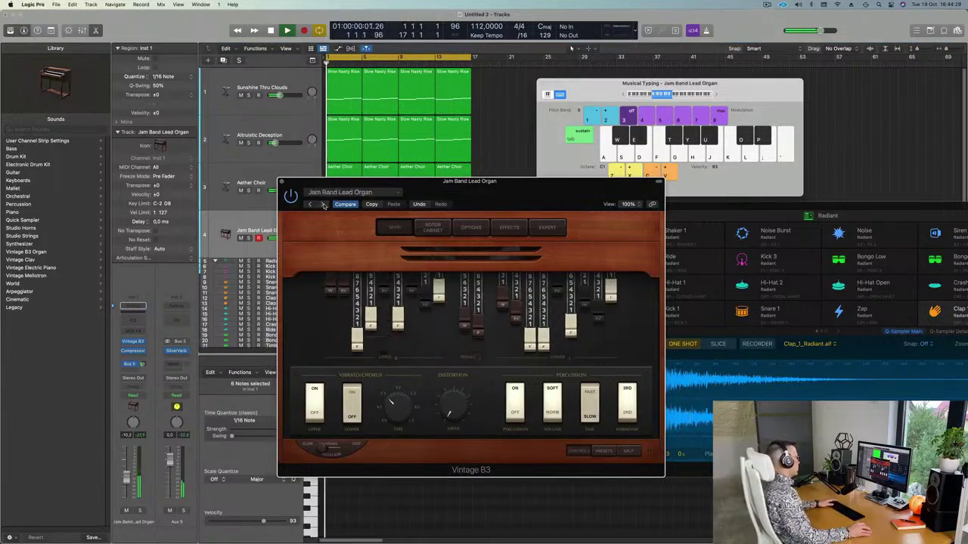
left_click(323, 205)
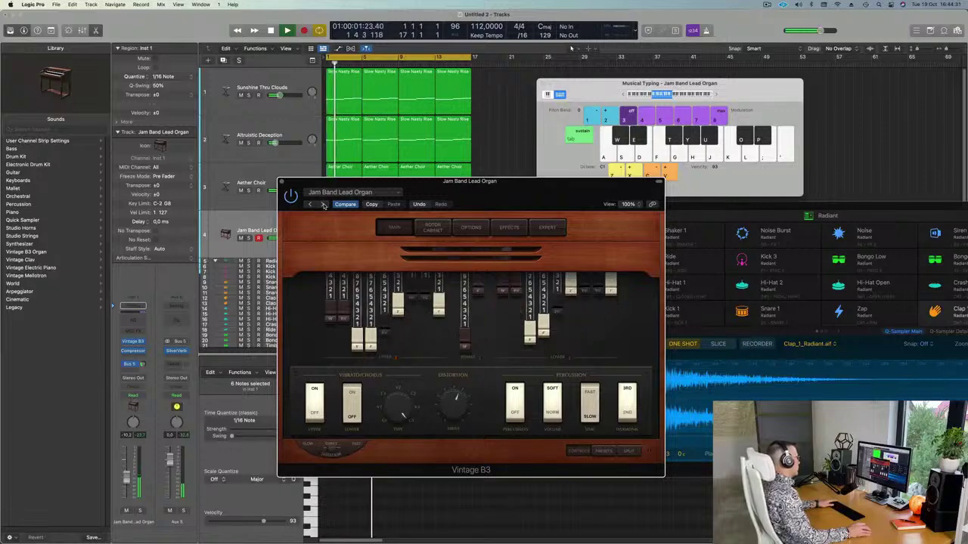
left_click(127, 484)
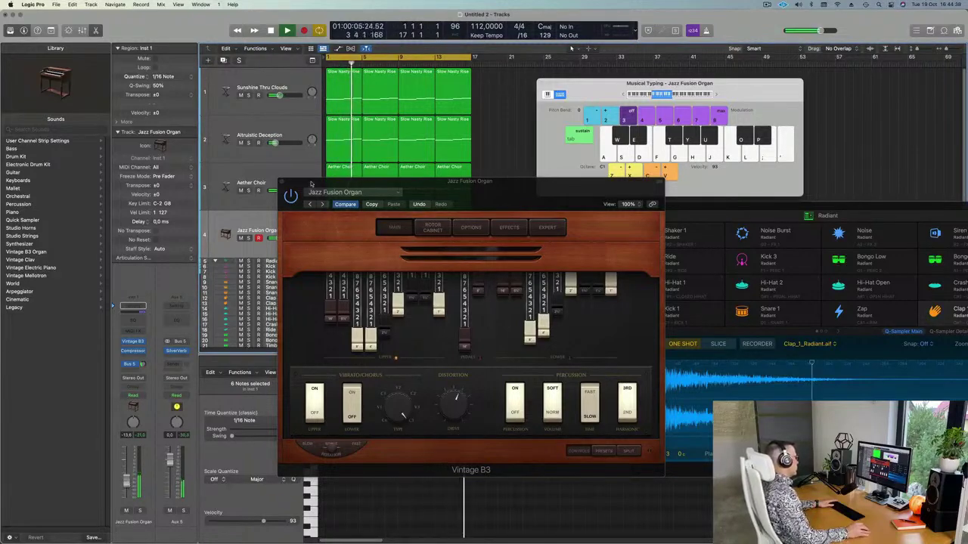
left_click(280, 183)
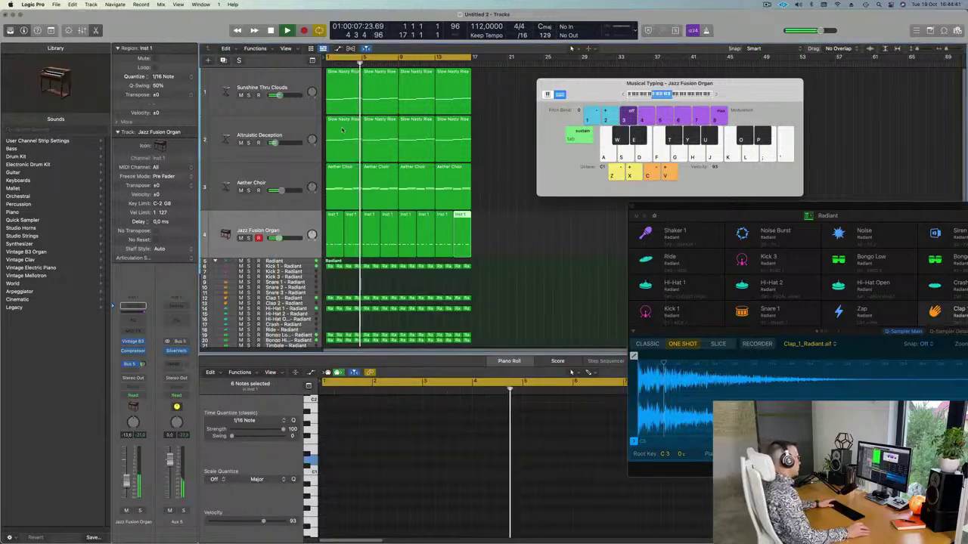
Step: Examine the notes of the first Altruistic Deception region in the Piano Roll, moving the Radiant window aside, and replay from the start
key("space")
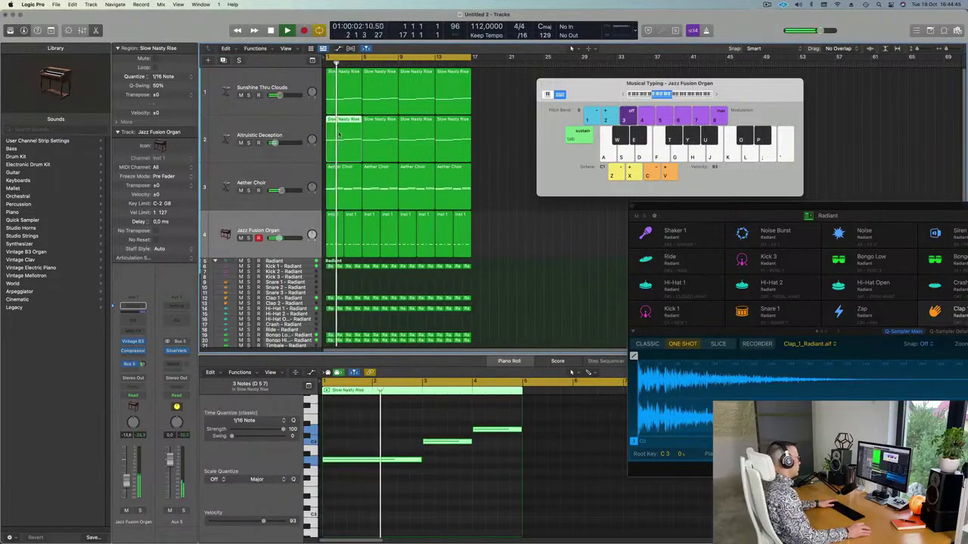
key("e")
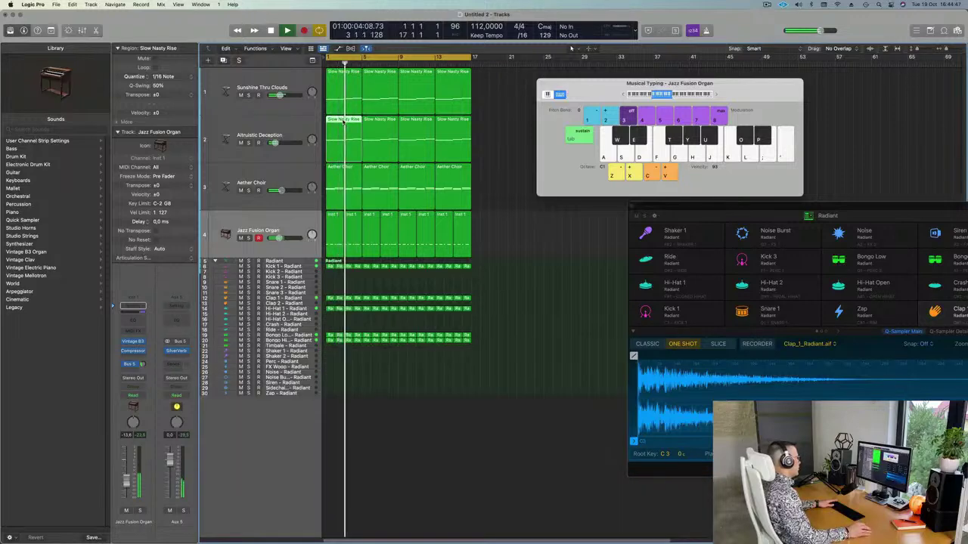
key("e")
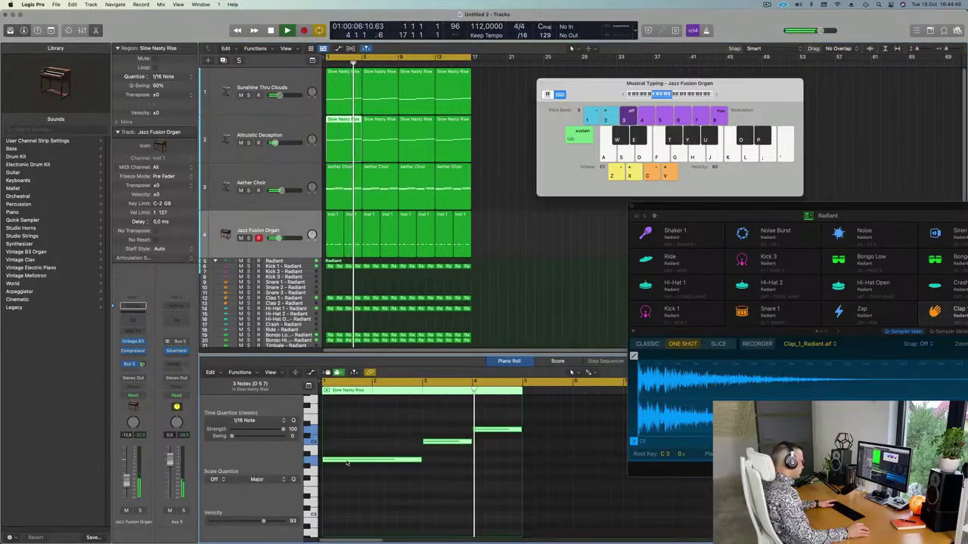
left_click_drag(719, 205, 967, 202)
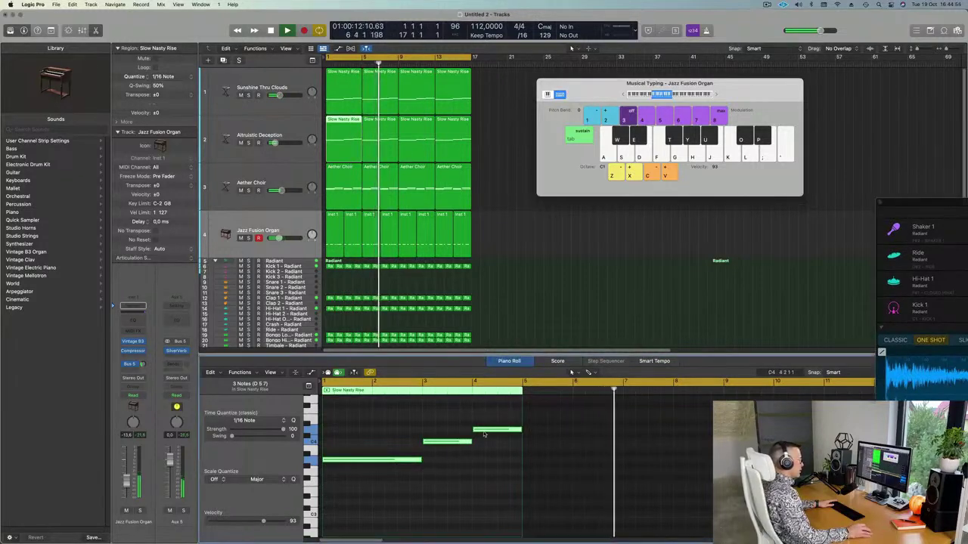
scroll(395, 255, "down", 2)
key("Return")
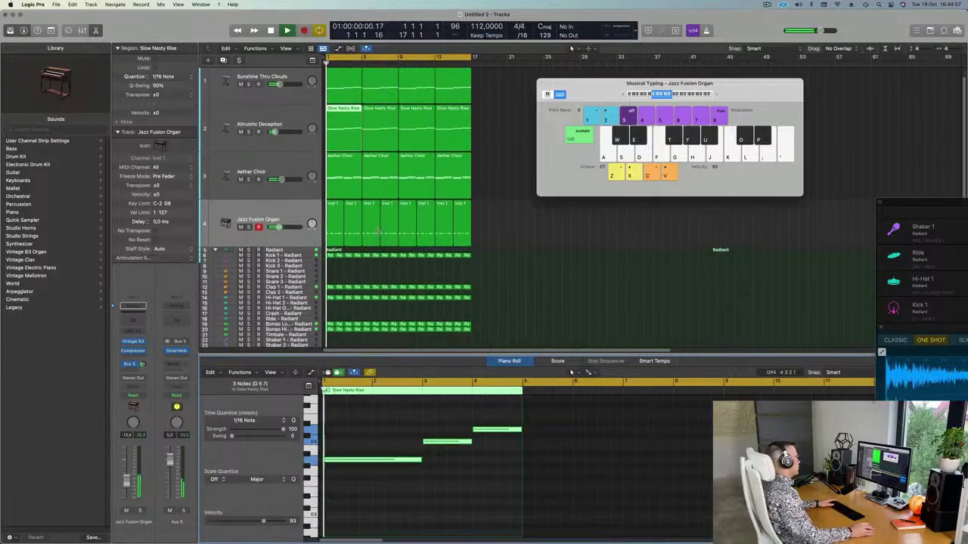
Step: Transpose all notes in the first organ region down by semitones to A0
left_click(337, 217)
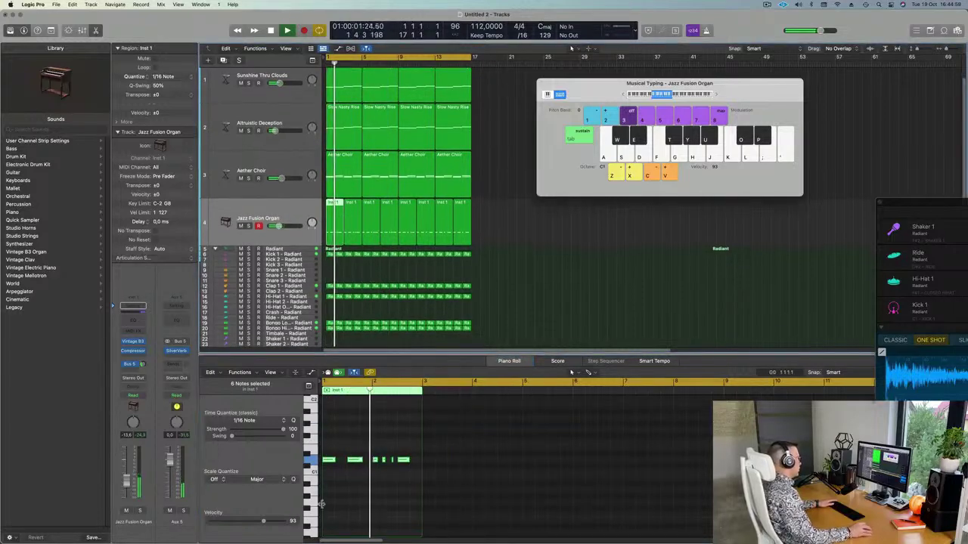
left_click(365, 477)
key("super+a")
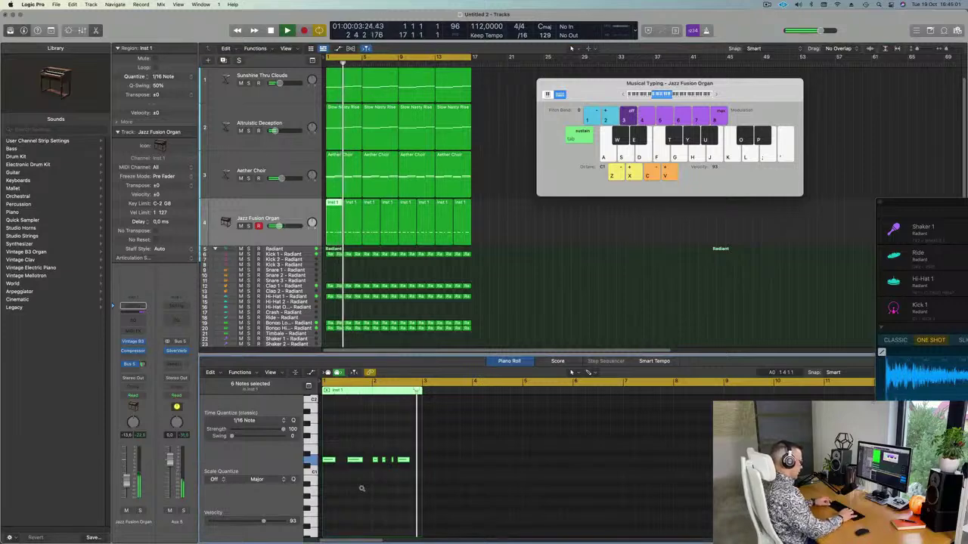
key("alt+Down")
key("alt+Down")
key("alt+Down")
key("alt+Down")
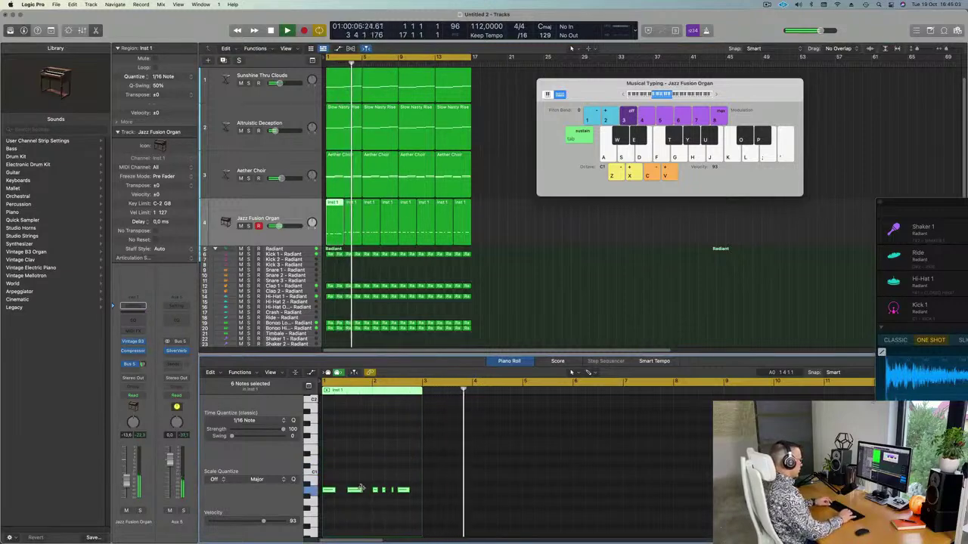
key("alt+Down")
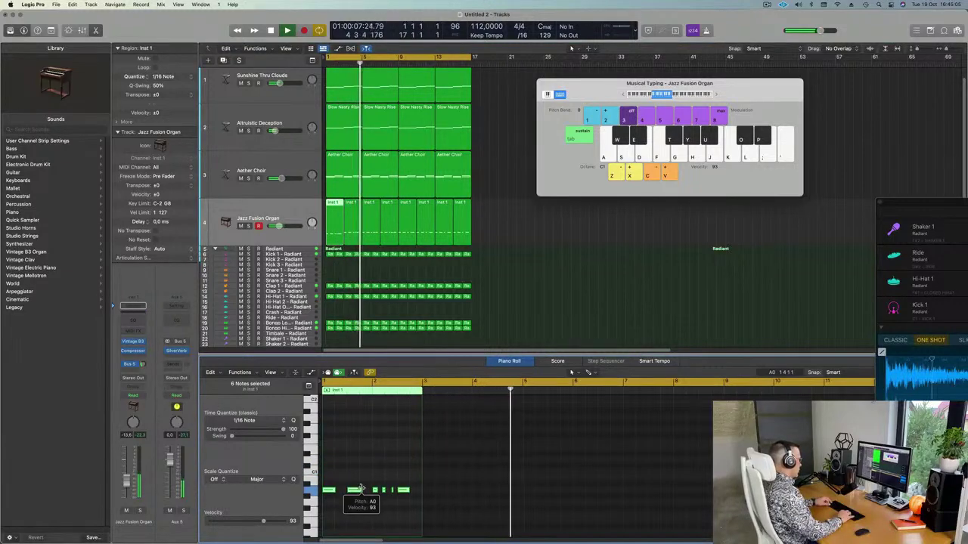
Step: Replay the loop from the start, stop it and solo the Jazz Fusion Organ track
key("Return")
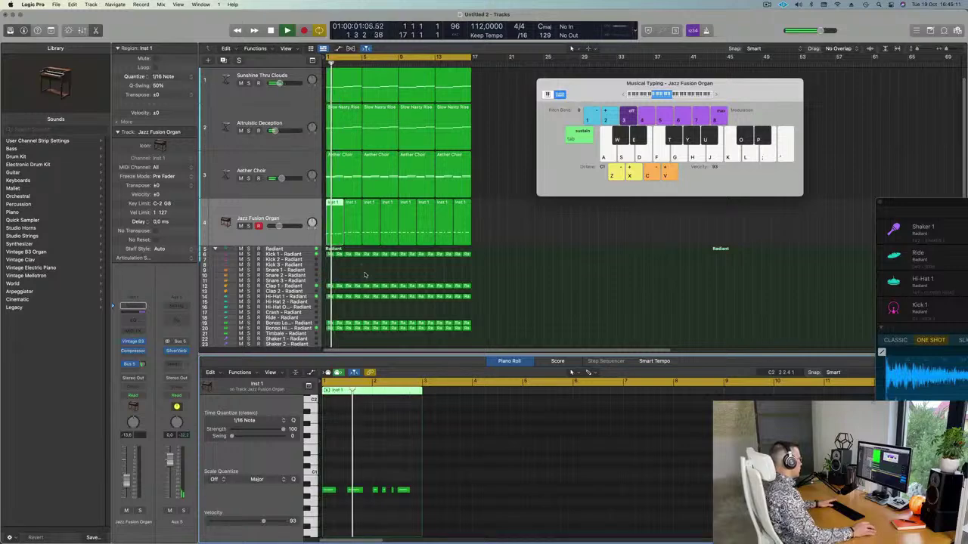
key("space")
left_click(249, 226)
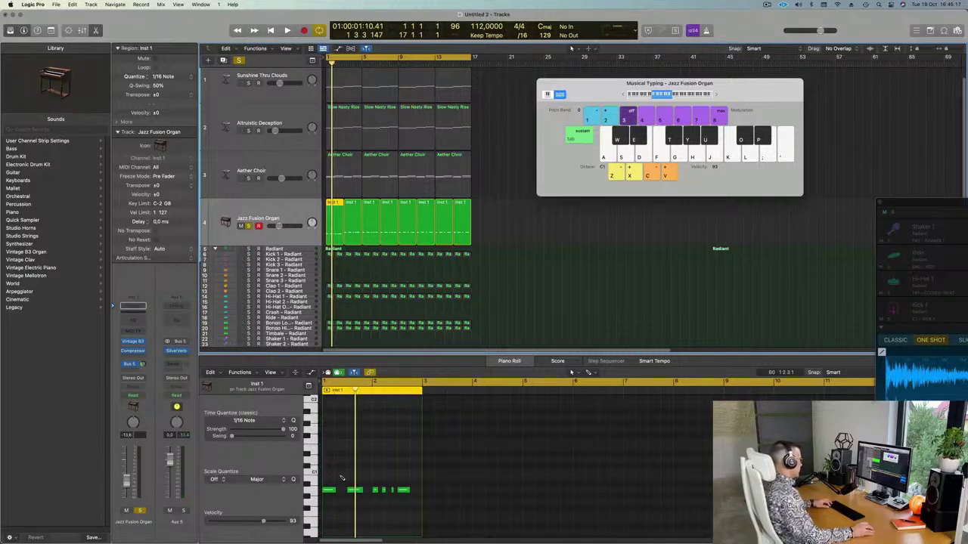
Step: Transpose all notes in the first organ region back up through C1 to D1 while listening in solo
key("super+a")
key("alt+Up")
key("space")
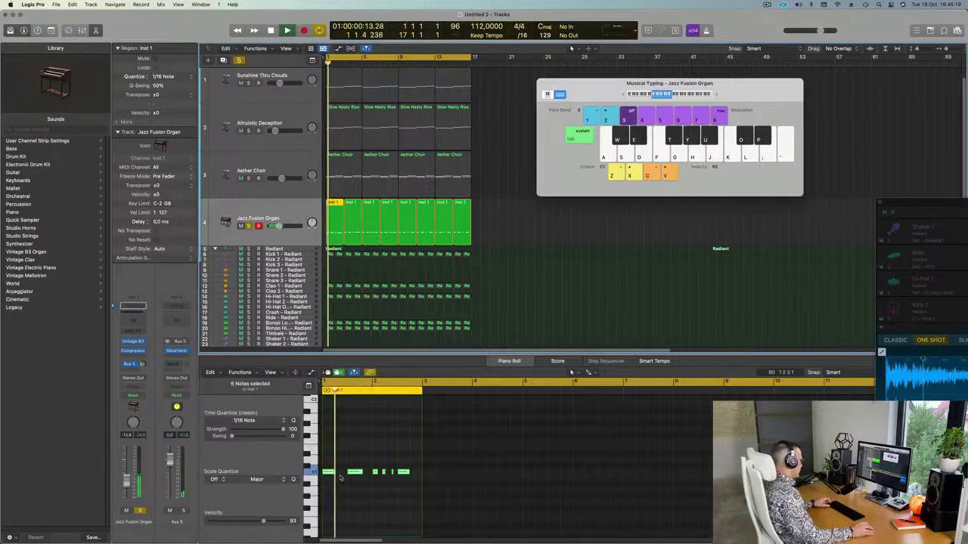
key("alt+Up")
key("alt+Up")
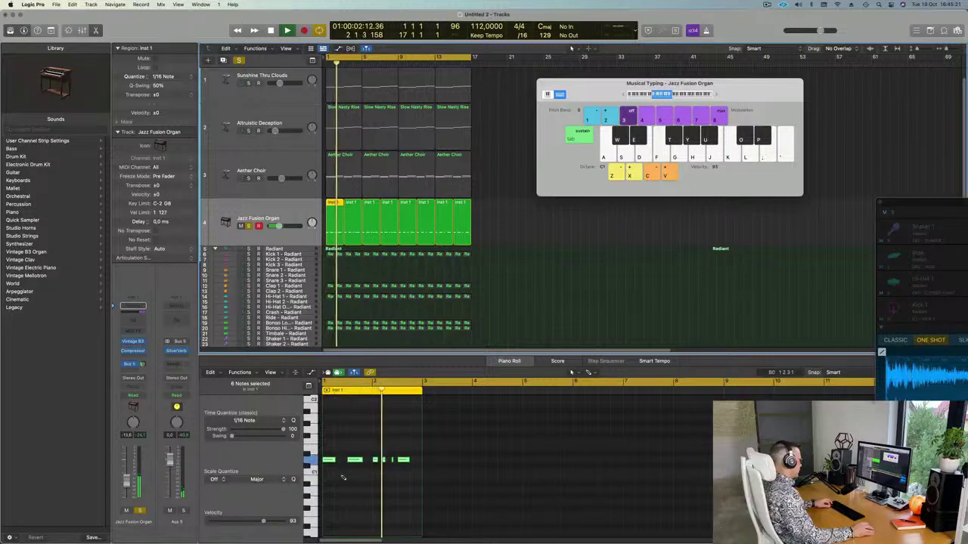
Step: Transpose all notes of the first organ region up an octave to D2 and replay from the start
left_click_drag(325, 454, 418, 471)
key("super+z")
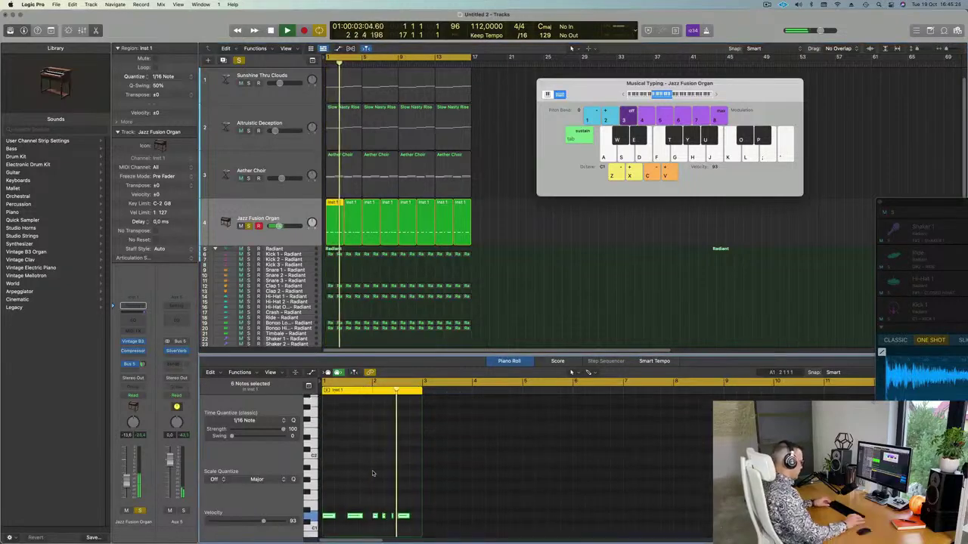
left_click(372, 474)
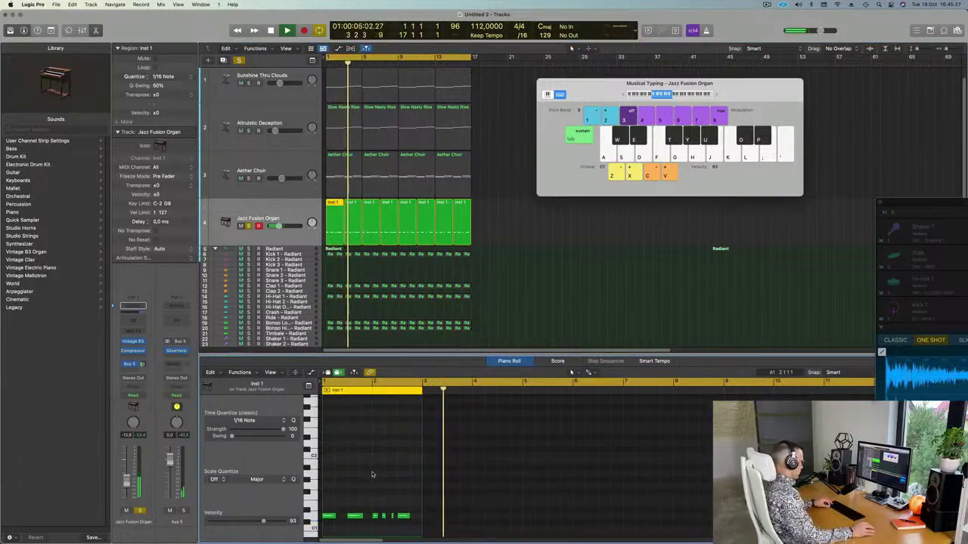
key("super+a")
key("alt+shift+Up")
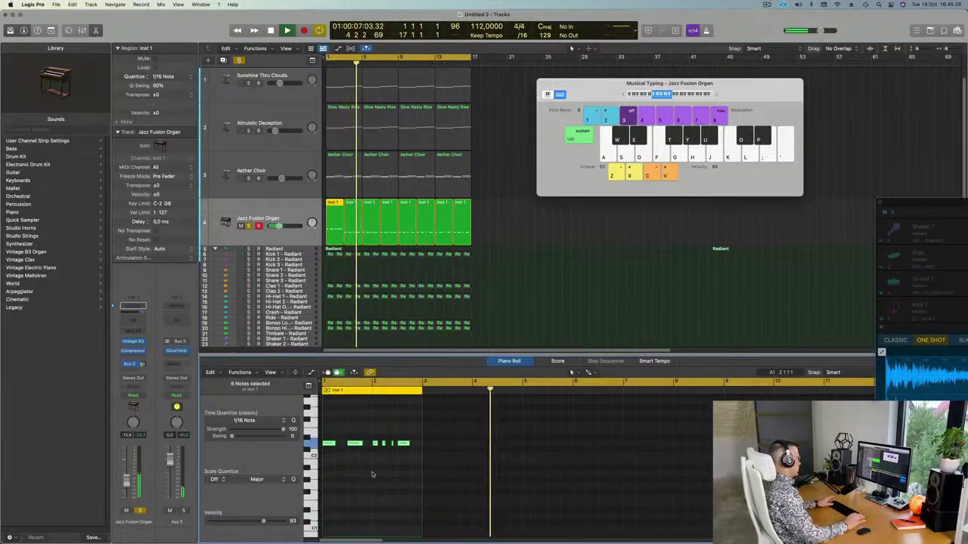
key("Return")
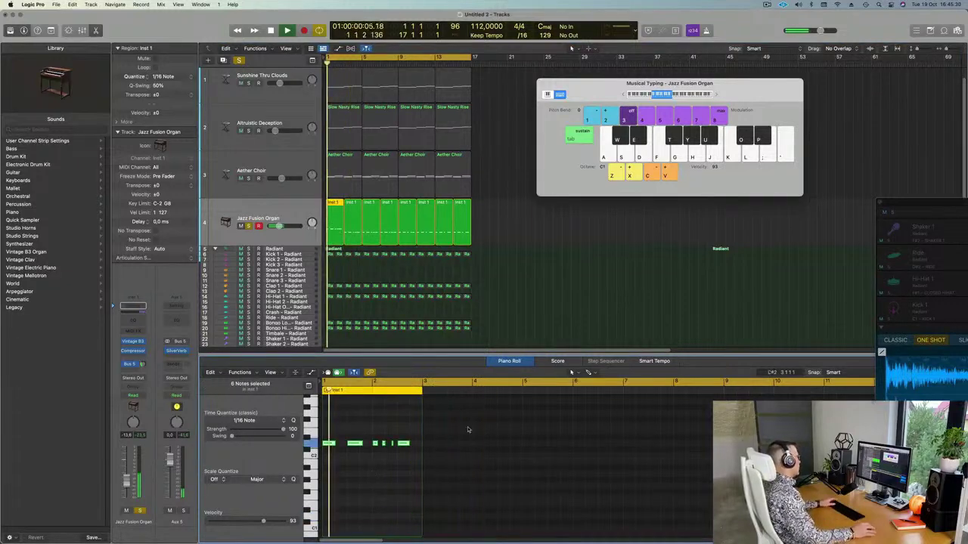
Step: Turn off solo on the Jazz Fusion Organ track and replay the full arrangement from the start
left_click(354, 210)
key("space")
key("space")
left_click(260, 211)
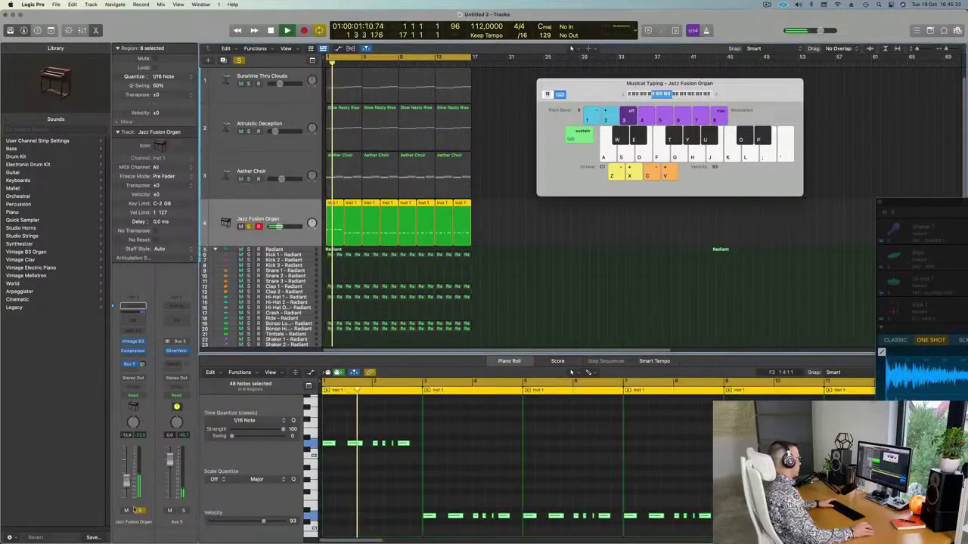
key("Return")
left_click(139, 510)
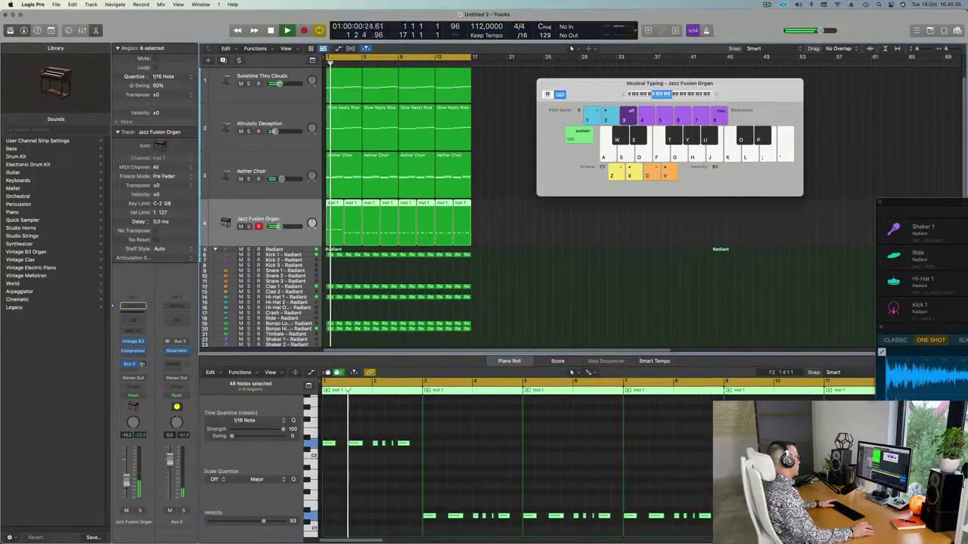
key("Return")
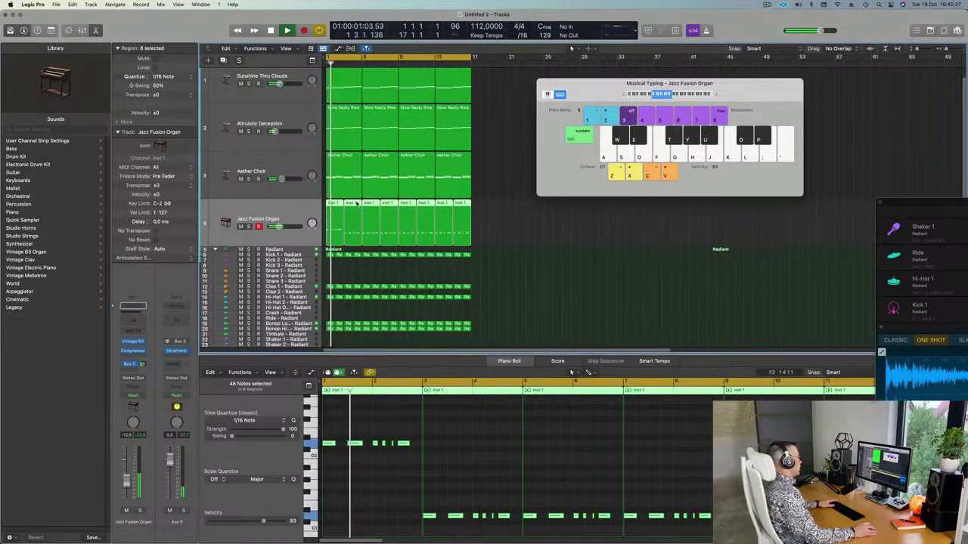
Step: Transpose all notes of the second organ region up to E2 and its last four notes on to F2
left_click(526, 243)
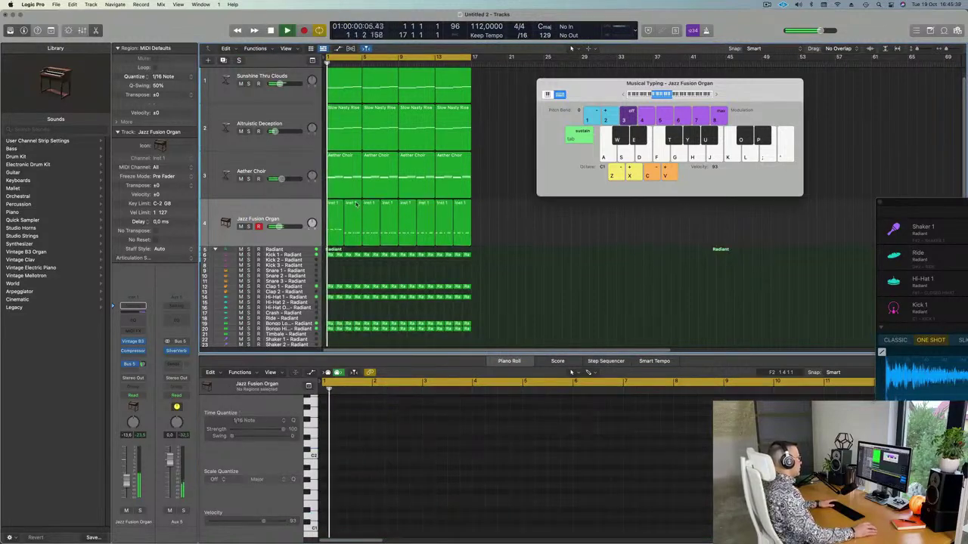
left_click(356, 204)
left_click(478, 495)
key("super+a")
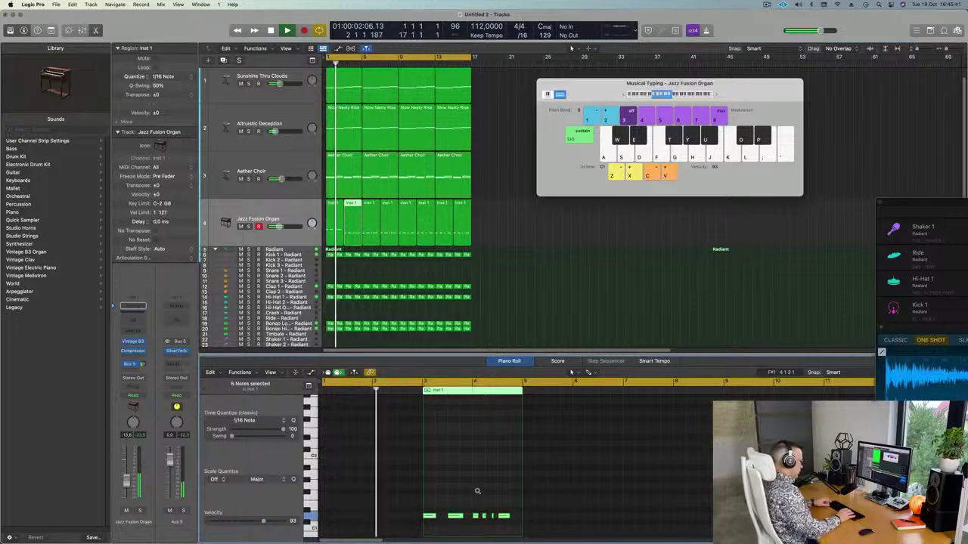
key("alt+shift+Up")
scroll(461, 476, "up", 2)
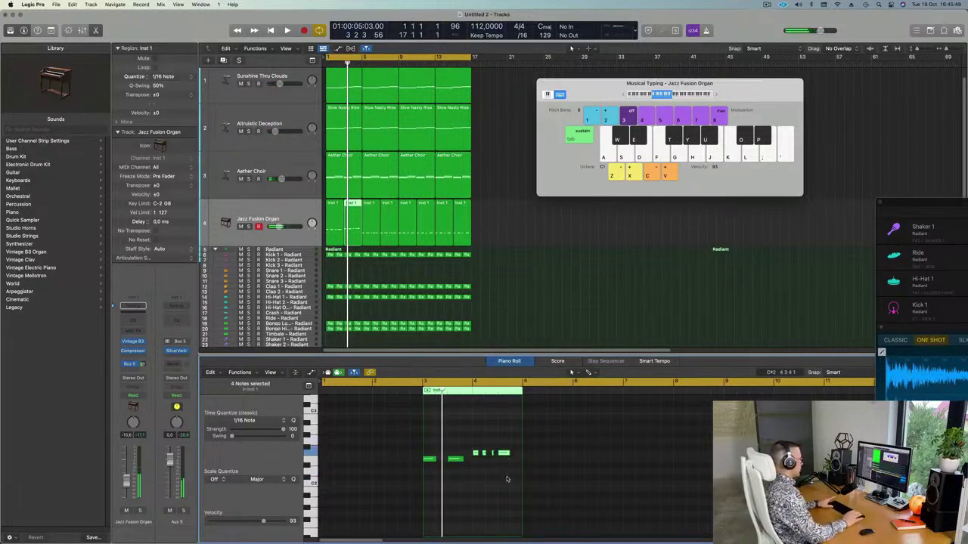
Step: Replay the loop from the start and examine the notes of the first Altruistic Deception region in the Piano Roll
key("Return")
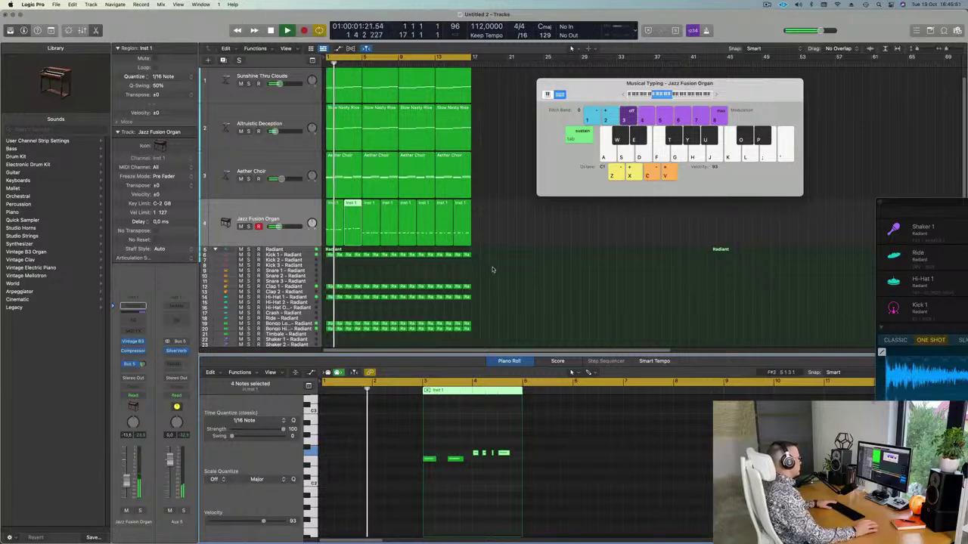
scroll(493, 273, "right", 2)
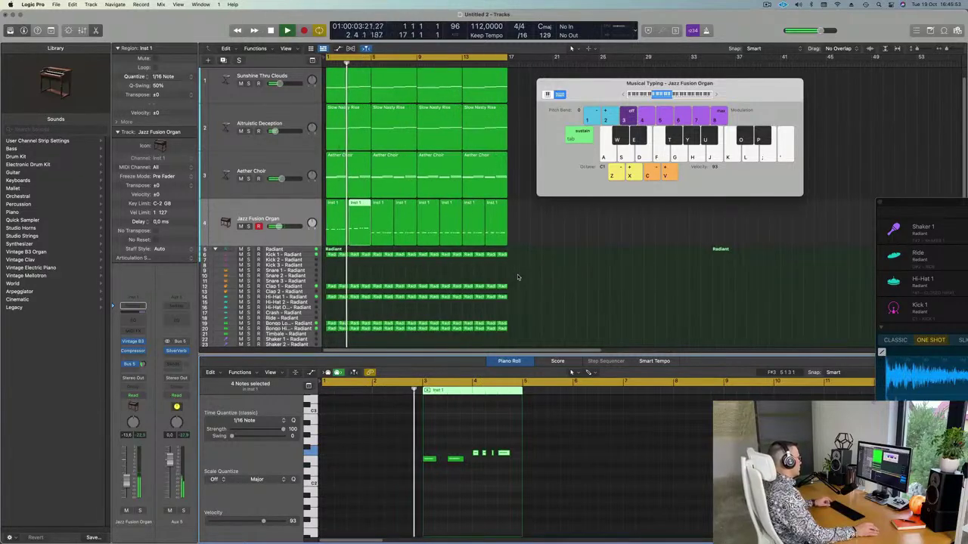
key("super+Right")
key("super+Right")
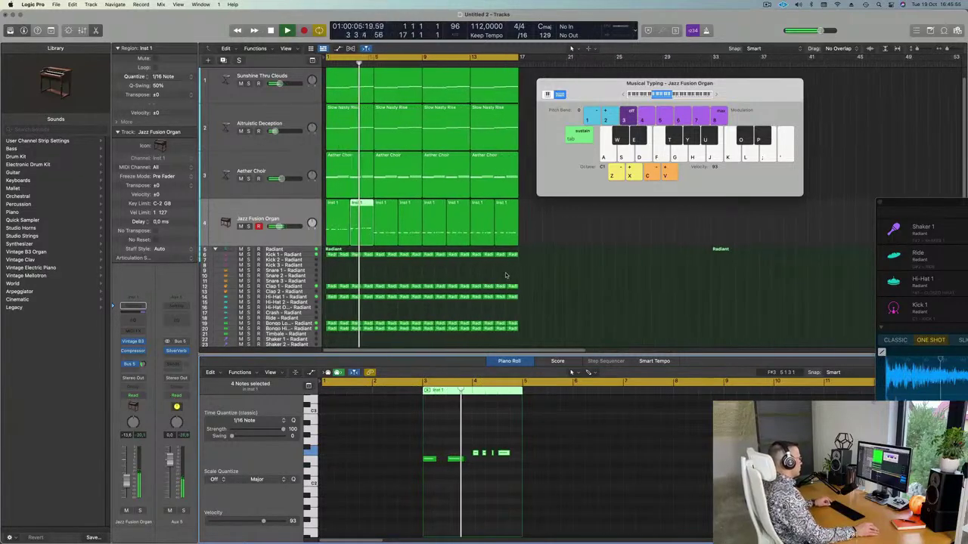
key("super+Left")
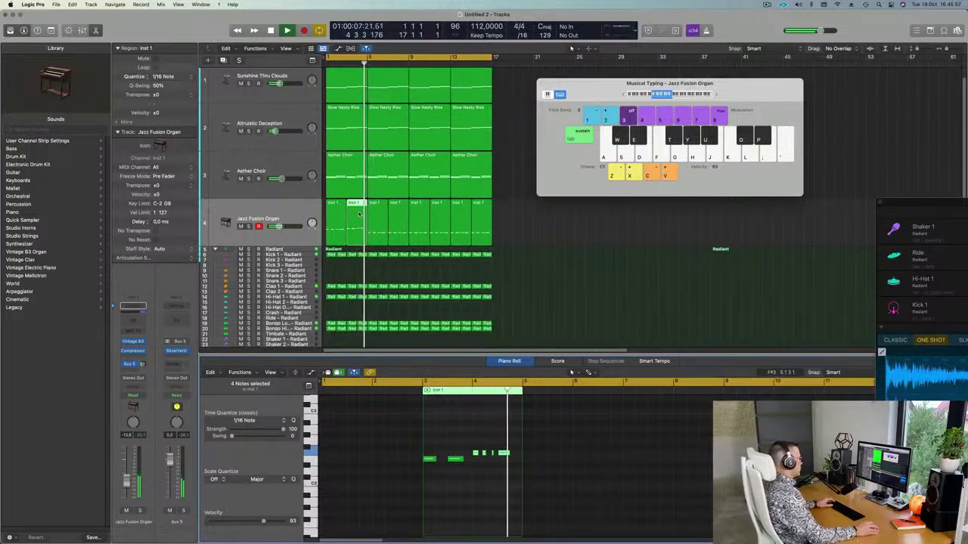
left_click(352, 128)
key("space")
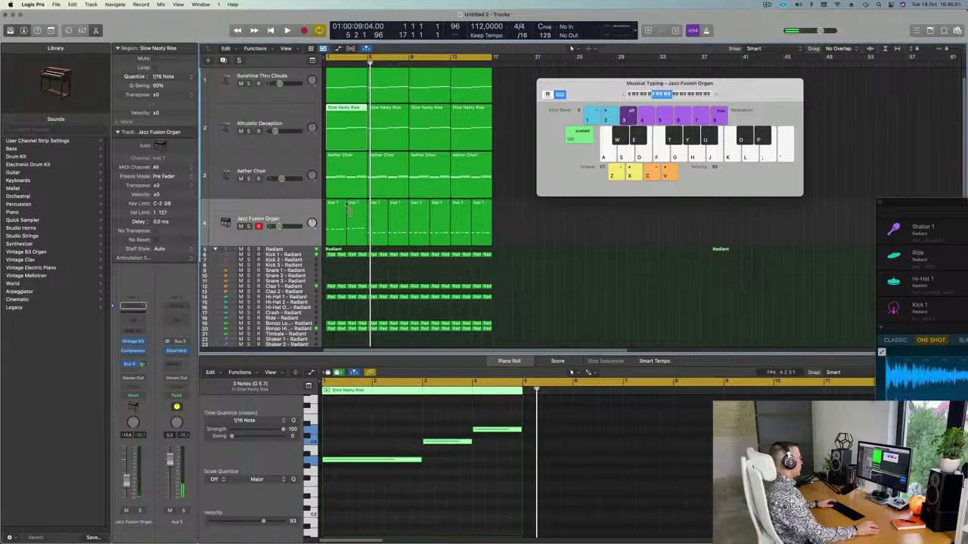
Step: Raise the second organ region's first two notes to F2 and its last four to G2, and play the loop
key("Down")
key("Down")
left_click_drag(431, 449, 516, 454)
key("space")
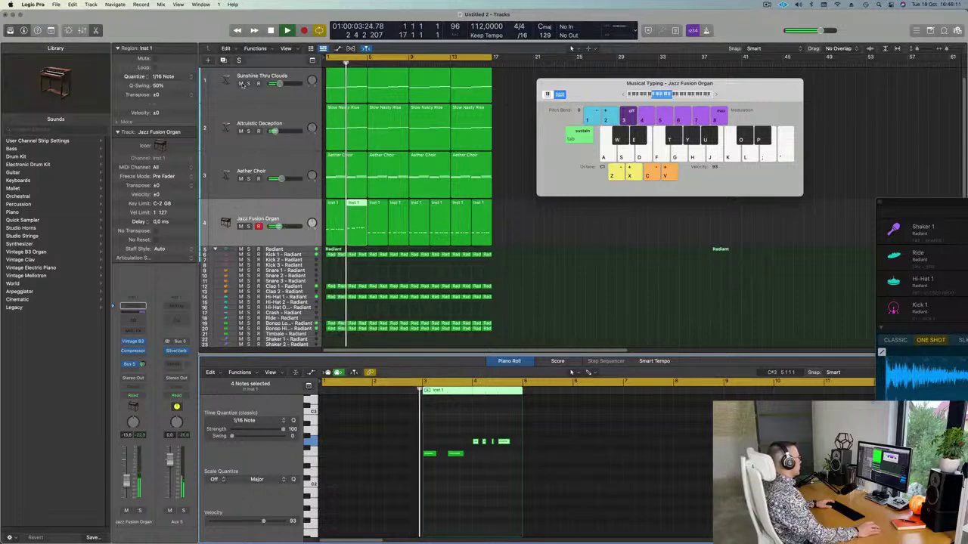
Step: Mute the Altruistic Deception and Aether Choir tracks, listen to the organ with the remaining tracks, and stop playback
left_click(240, 131)
left_click(240, 178)
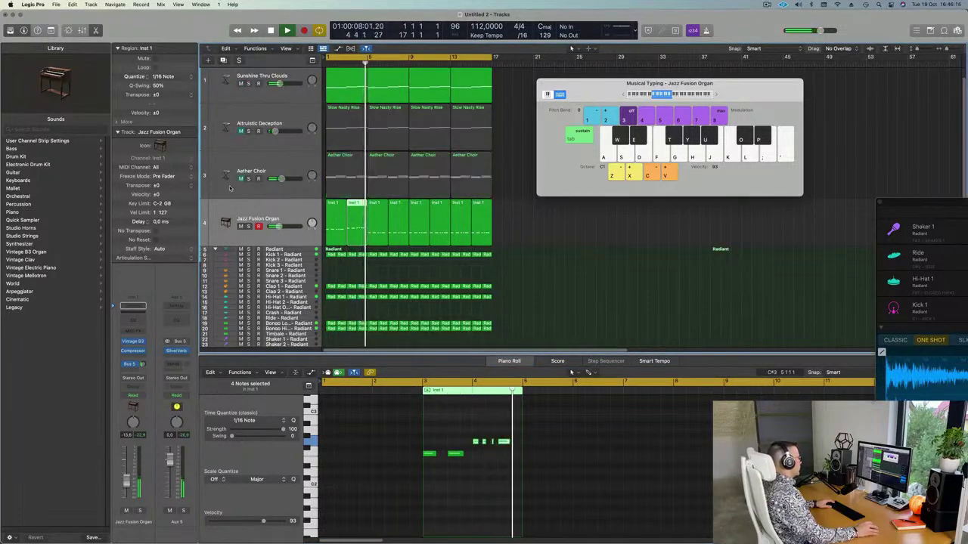
scroll(524, 249, "down", 2)
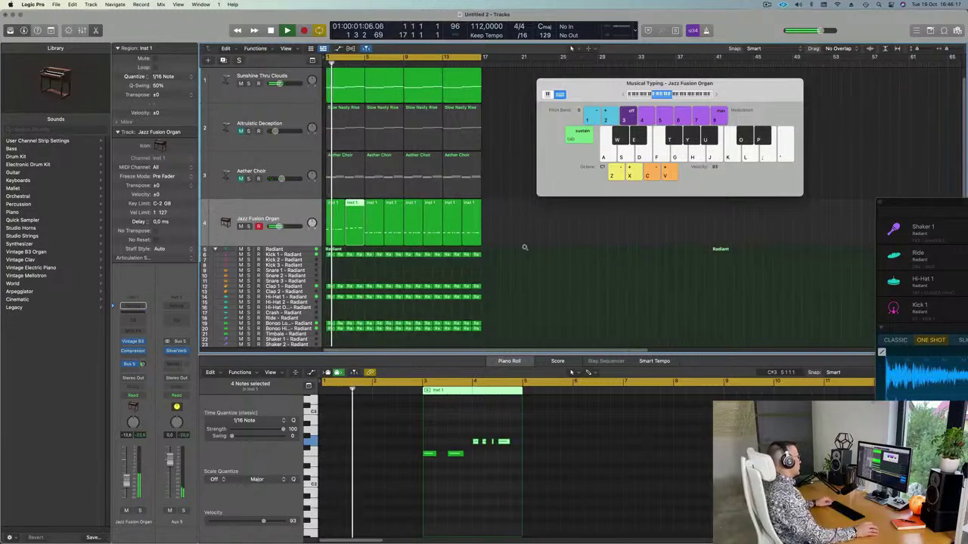
scroll(529, 249, "up", 4)
scroll(540, 249, "up", 2)
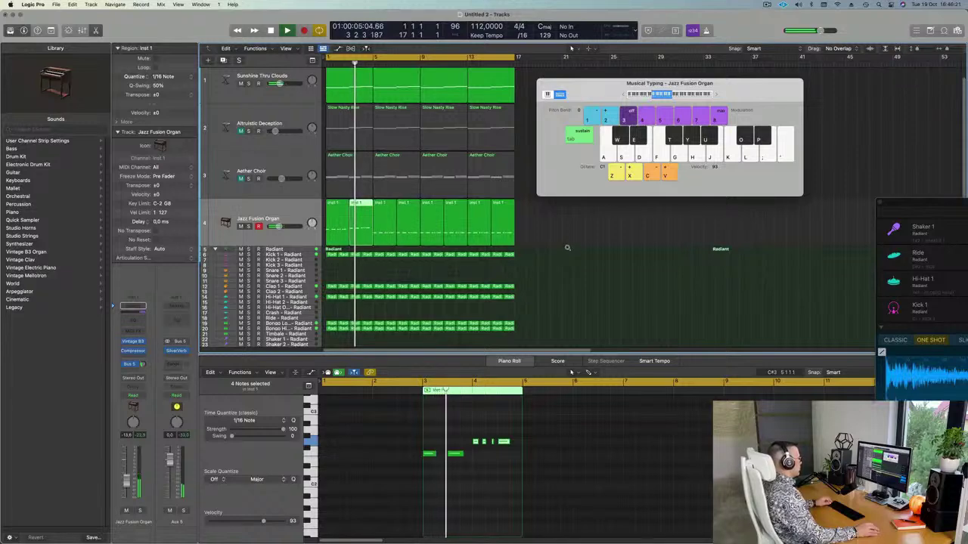
scroll(568, 250, "up", 2)
scroll(568, 249, "up", 2)
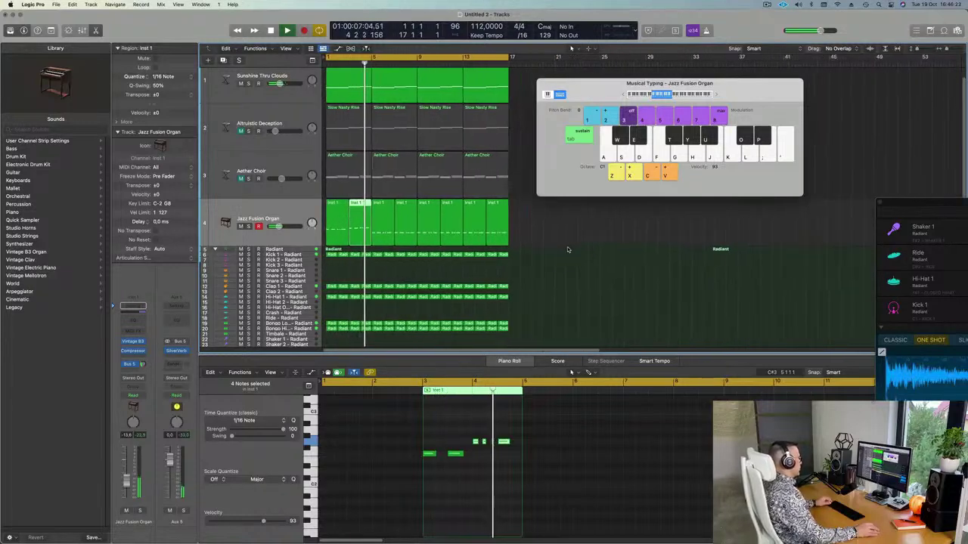
scroll(306, 225, "down", 2)
key("space")
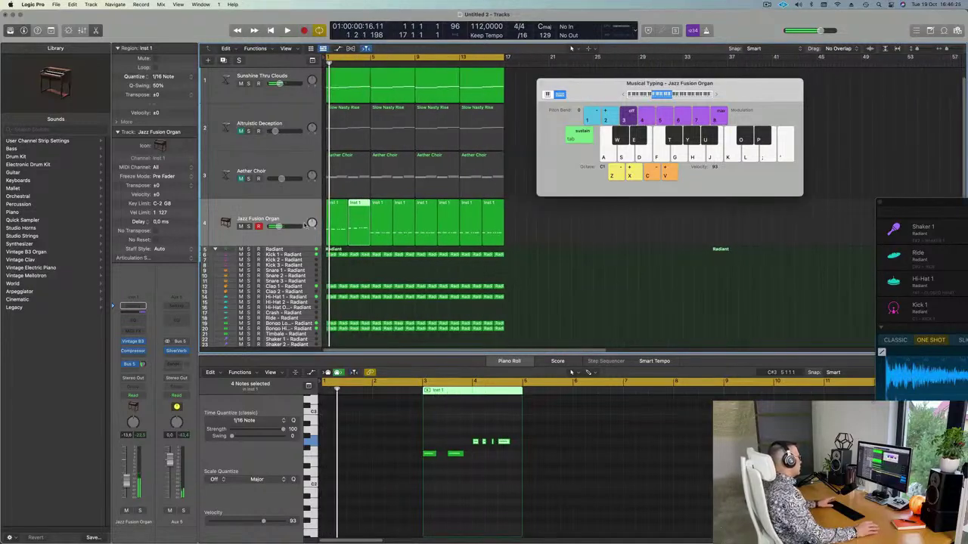
Step: Delete all organ regions after the first two, keeping the transposed pair selected
left_click_drag(542, 221, 314, 238)
key("BackSpace")
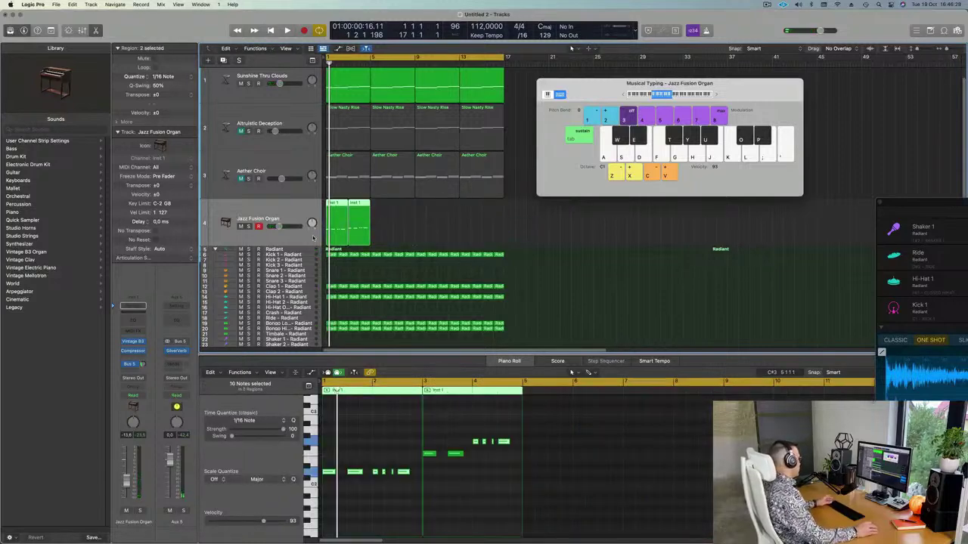
Step: Replace the organ track's Vintage B3 with a stereo Alchemy and audition the Calm And Storm preset from the Organs category
left_click(138, 341)
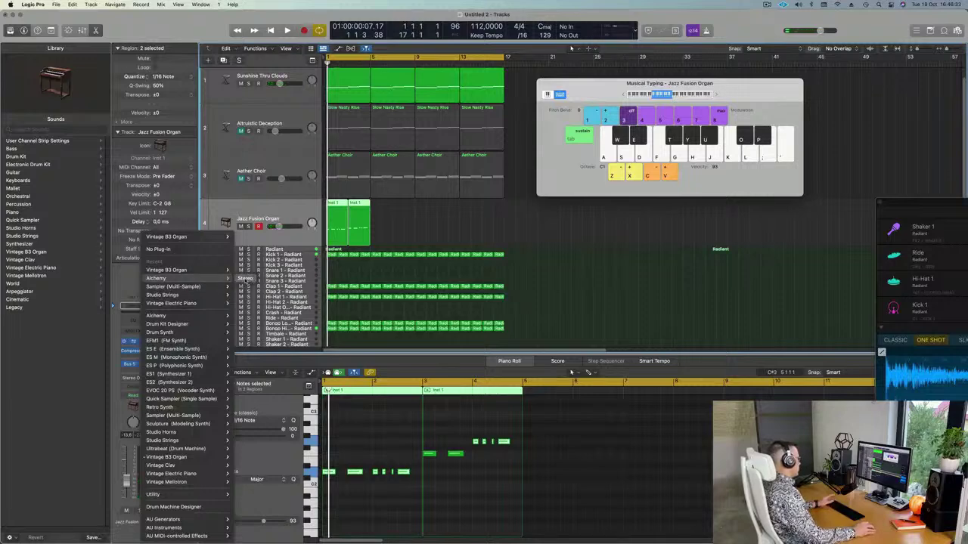
left_click(245, 279)
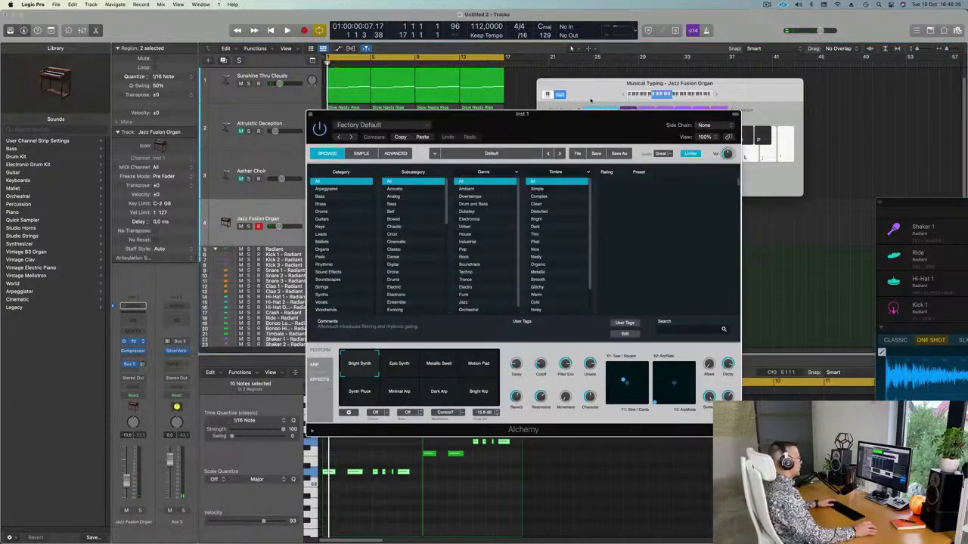
left_click_drag(700, 106, 679, 100)
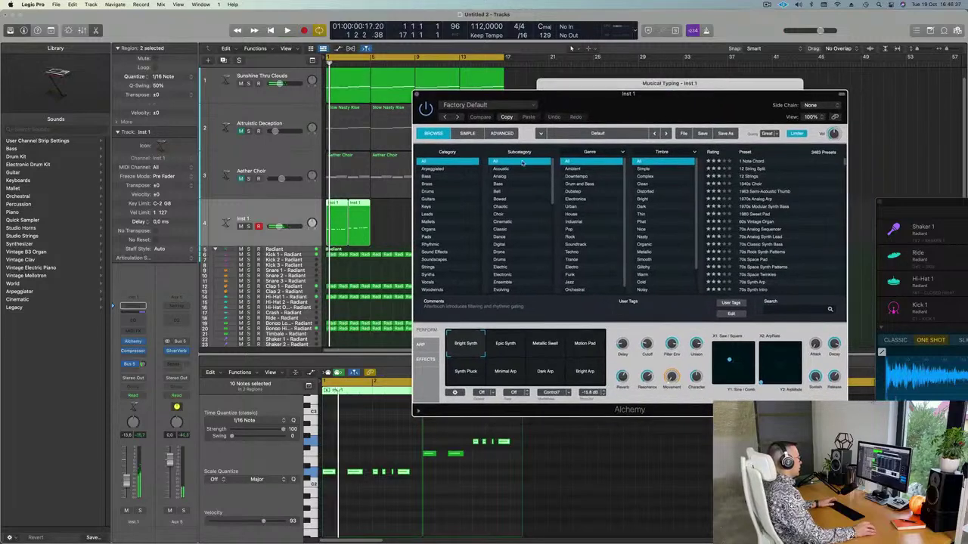
left_click(433, 229)
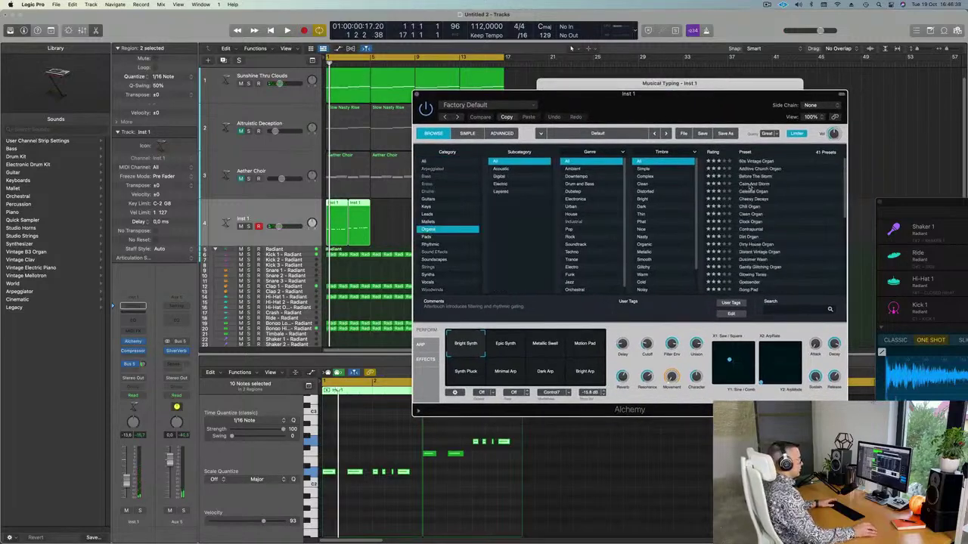
key("space")
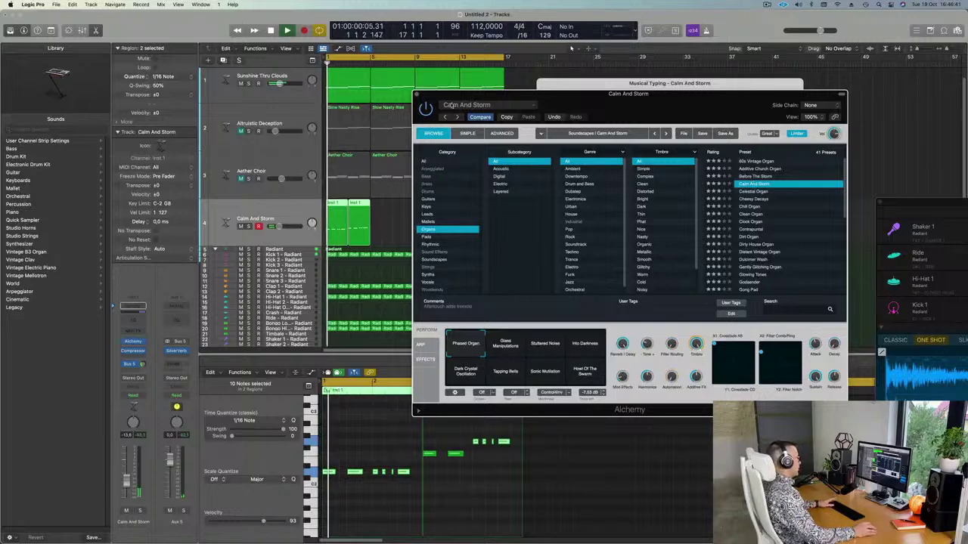
Step: Transpose all notes in both organ regions down an octave, with the Alchemy window moved aside
left_click_drag(745, 101, 948, 109)
left_click(390, 428)
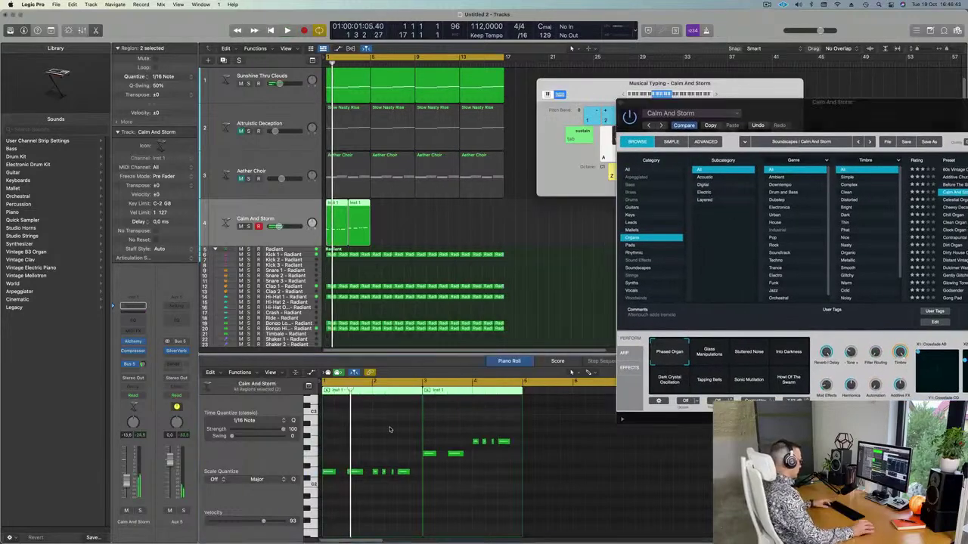
key("super+a")
key("alt+shift+Down")
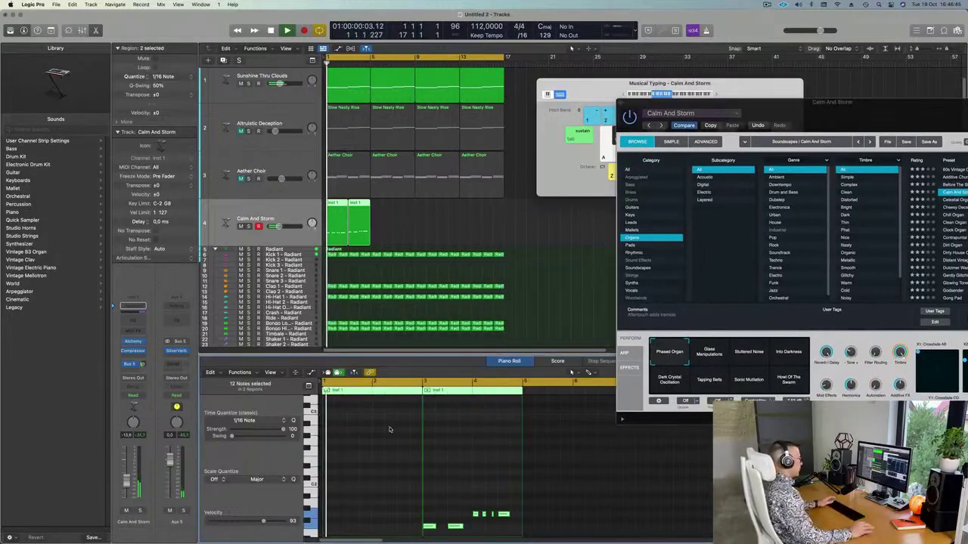
Step: Load the Celestial Organ preset in Alchemy and repeat the pair of organ regions up to bar 13
left_click_drag(846, 124, 668, 121)
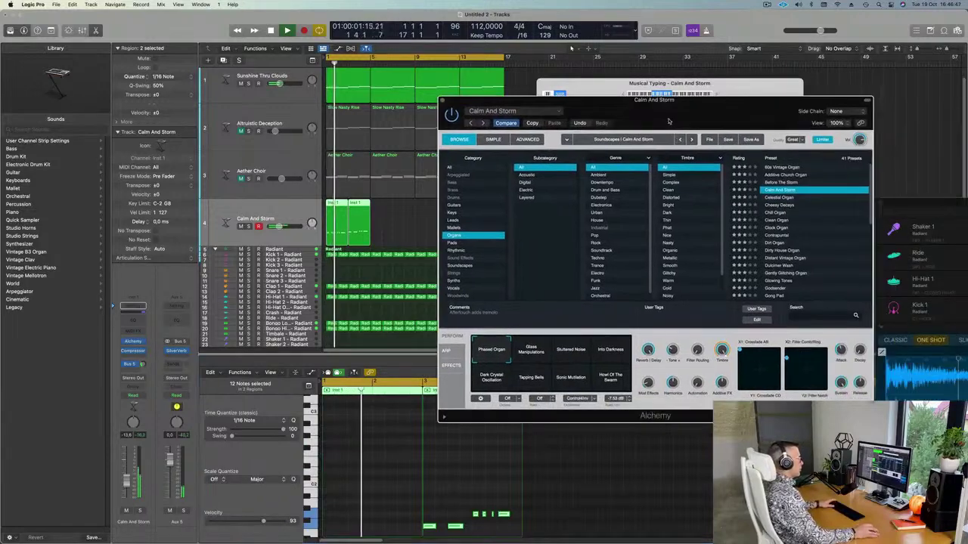
left_click(790, 198)
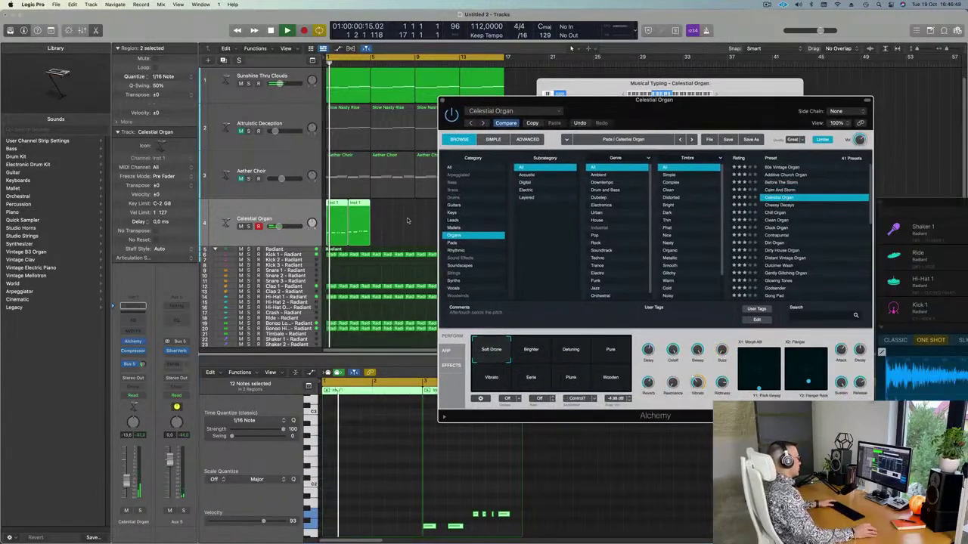
left_click_drag(601, 110, 779, 132)
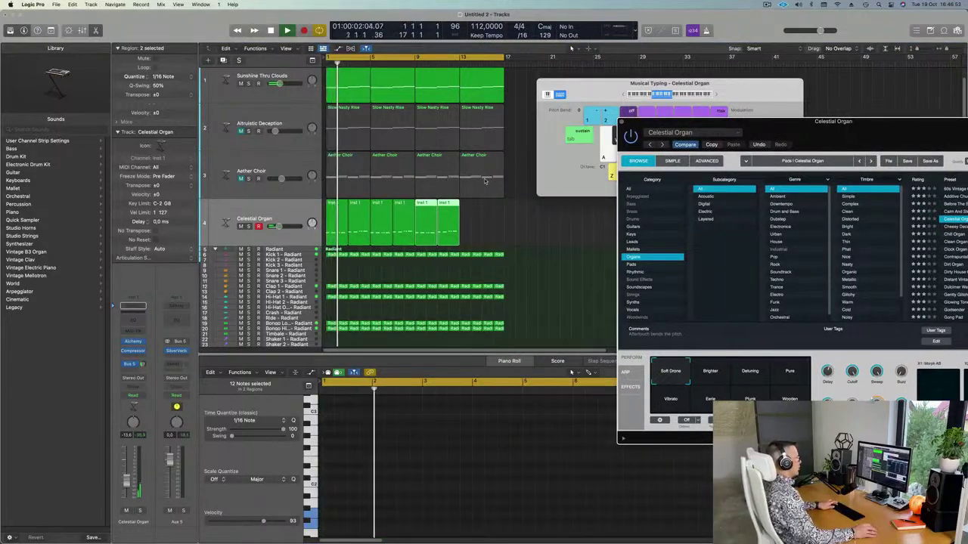
Step: Load the Dirt Organ preset in Alchemy and raise the track's volume to about -6.7 dB
left_click_drag(845, 126, 698, 137)
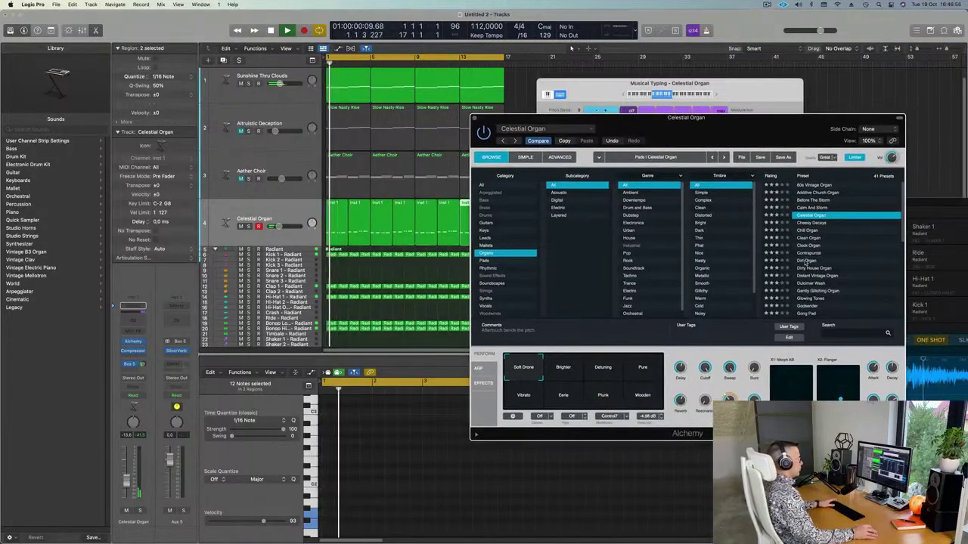
left_click(806, 261)
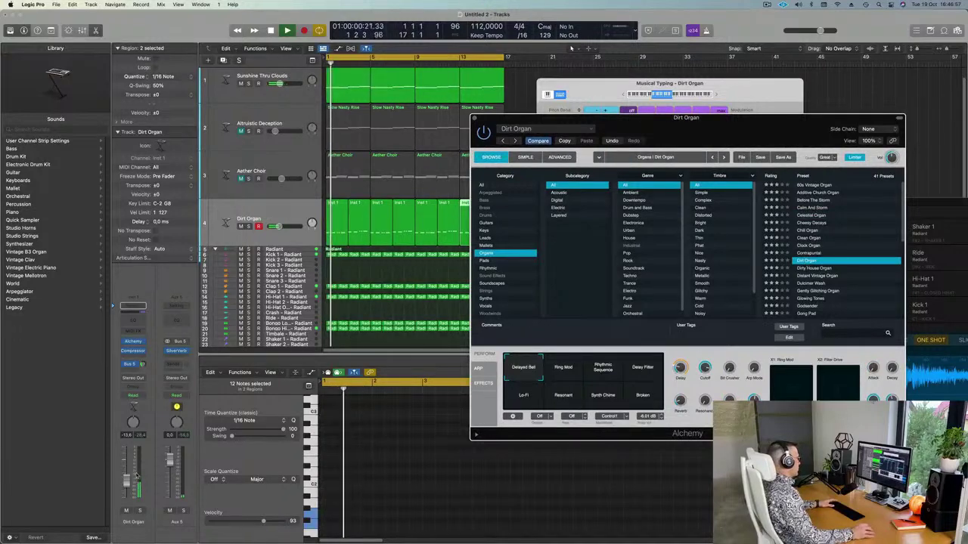
left_click_drag(127, 480, 127, 473)
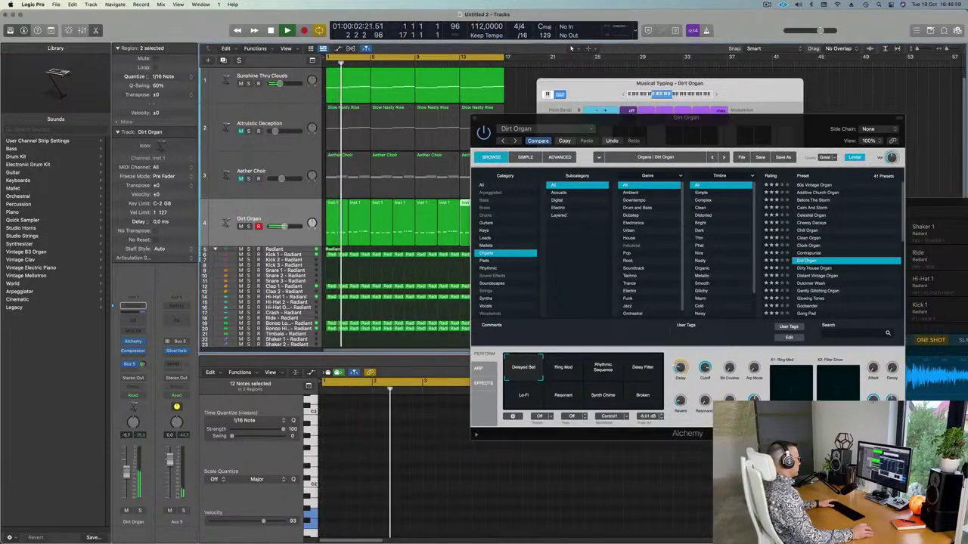
Step: Audition the Dirty House Organ and Distant Vintage Organ presets in Alchemy, load Godsender, and move the plug-in window off the regions
left_click(799, 270)
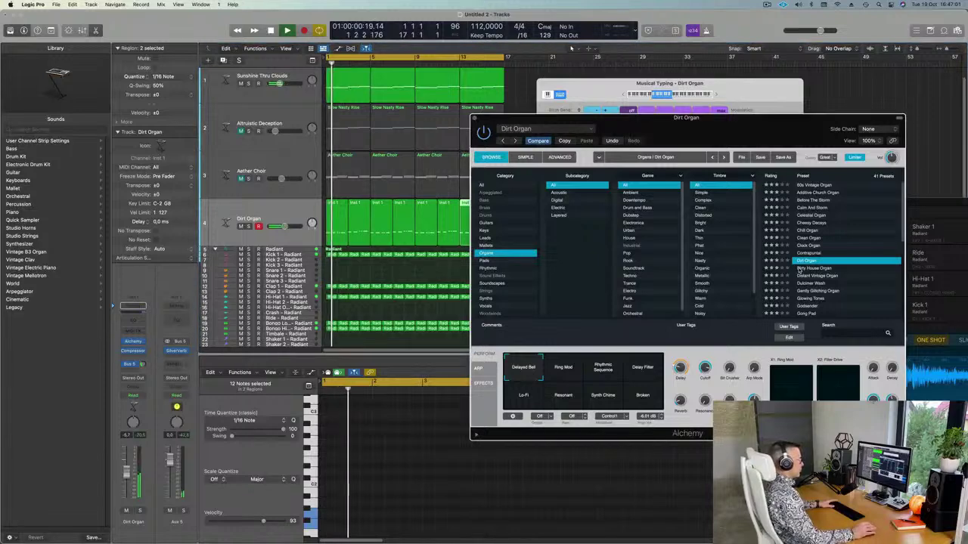
left_click(800, 269)
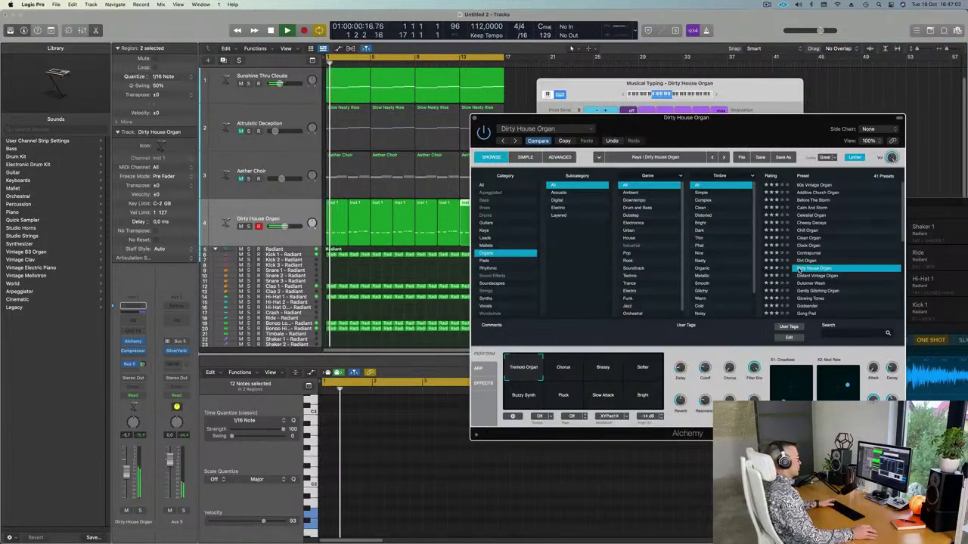
left_click(809, 275)
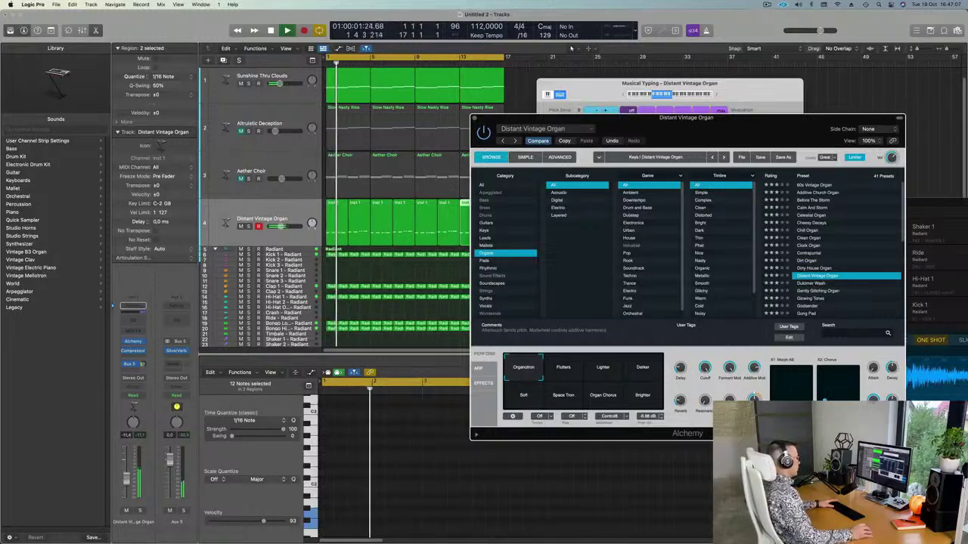
key("super+w")
scroll(861, 267, "down", 2)
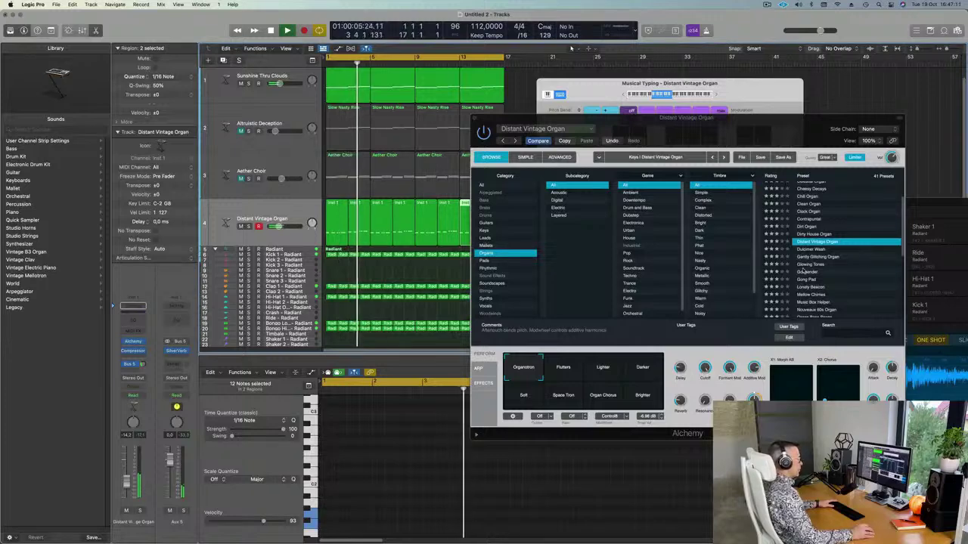
left_click(883, 270)
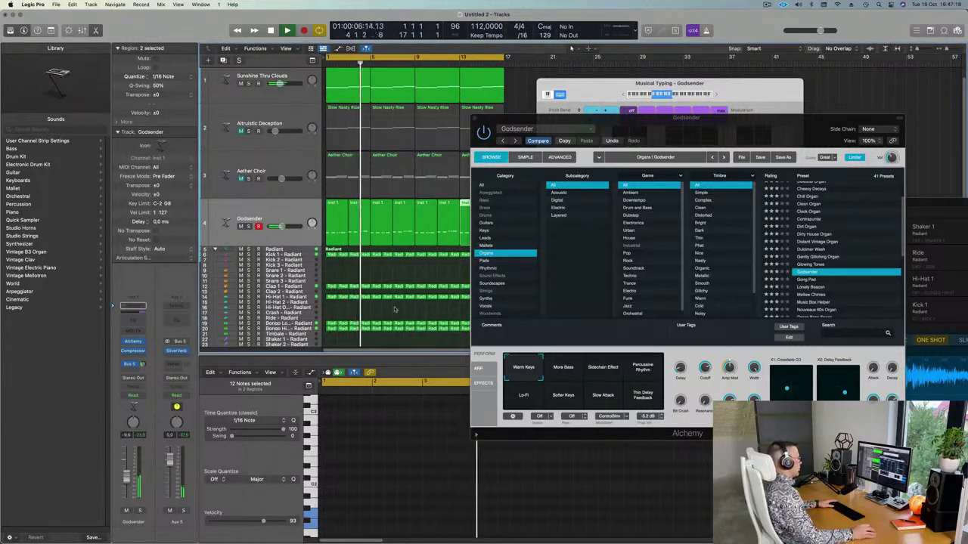
left_click_drag(625, 126, 726, 146)
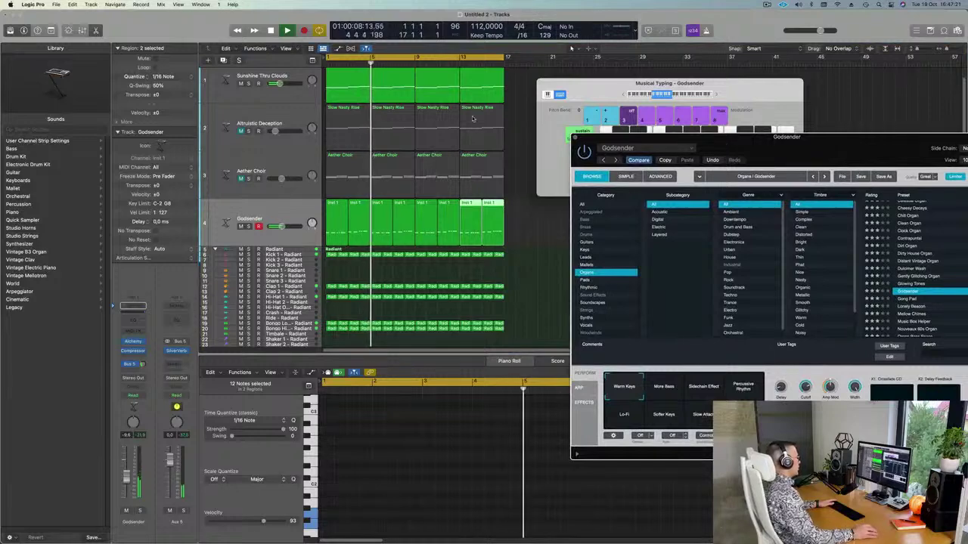
Step: Display the first pad and organ regions together in the Piano Roll and compare the pitches of their notes
left_click(349, 85)
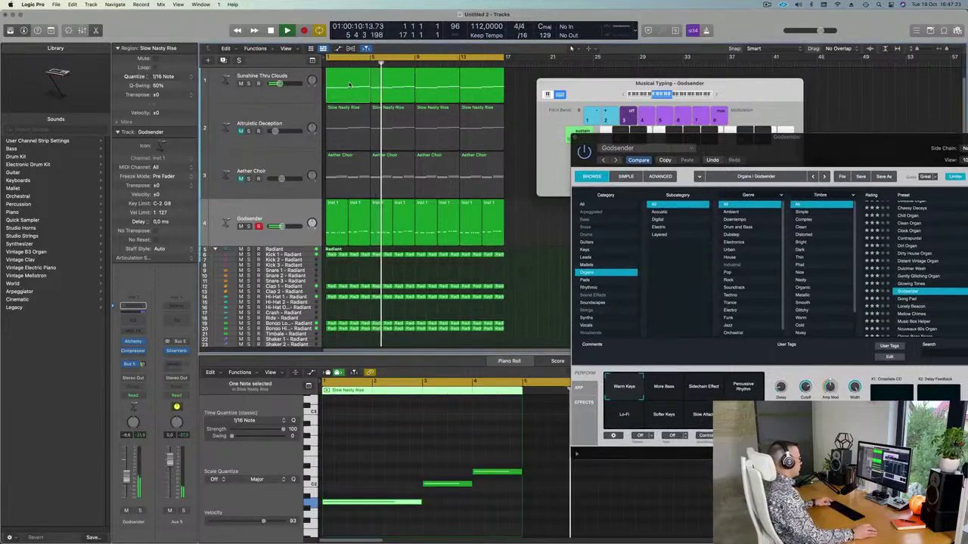
left_click(334, 215)
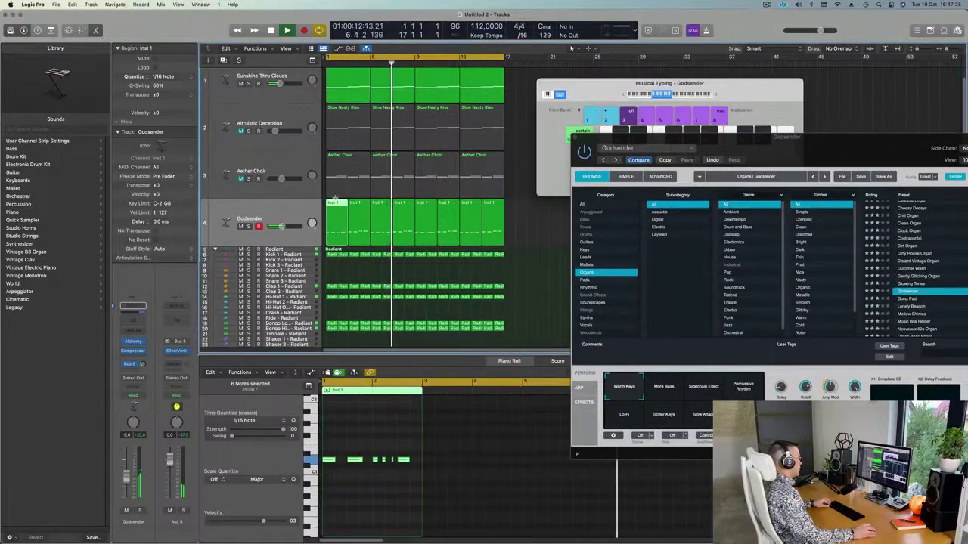
left_click(348, 89)
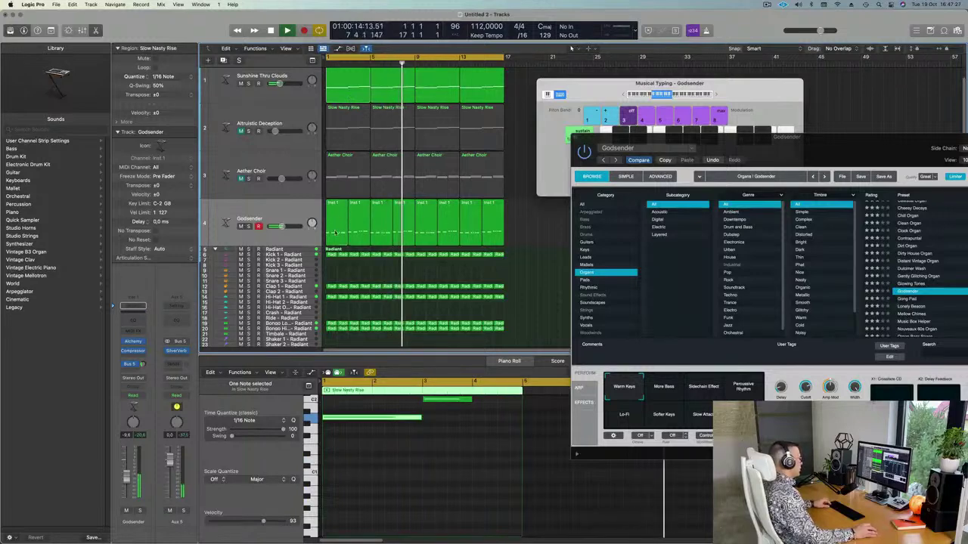
left_click_drag(340, 247, 355, 80)
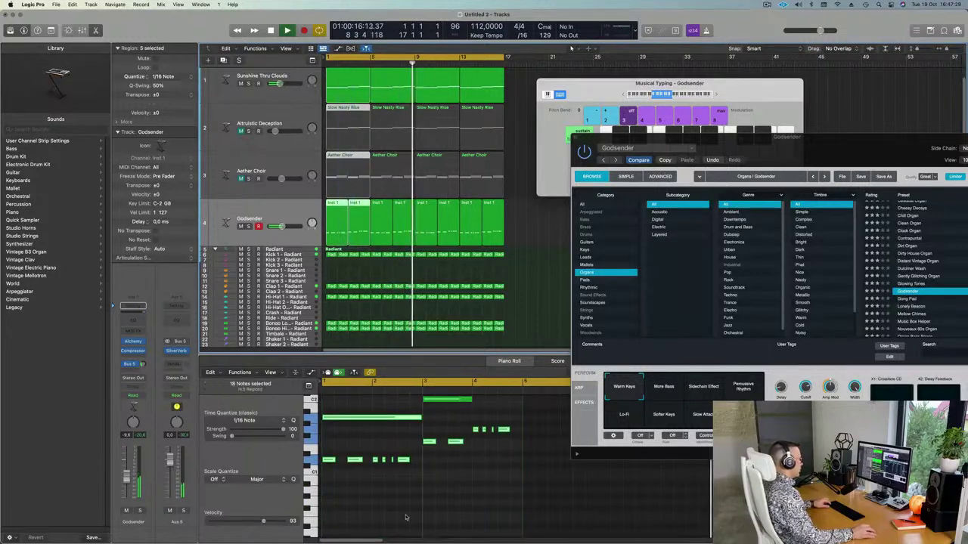
scroll(443, 481, "up", 2)
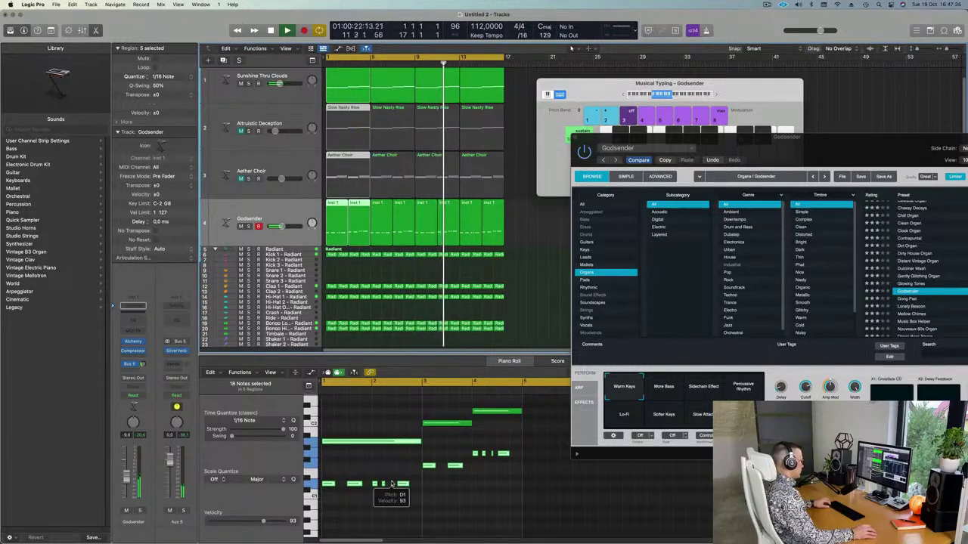
scroll(437, 484, "up", 2)
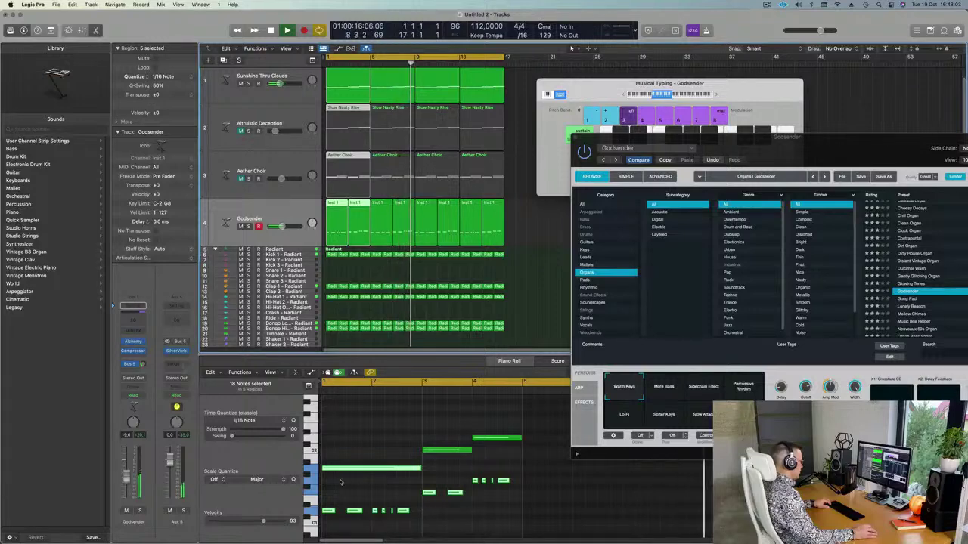
scroll(350, 485, "down", 2)
scroll(348, 478, "down", 1)
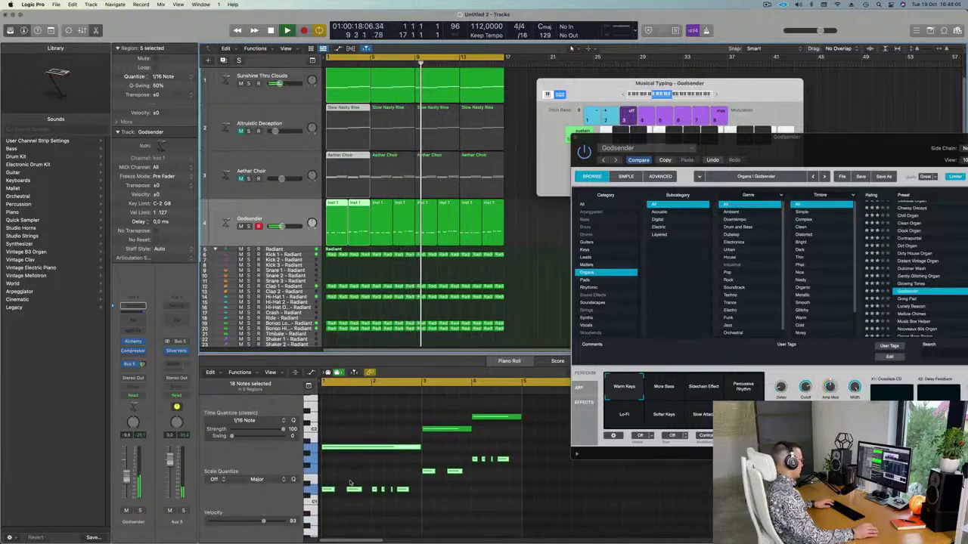
Step: Transpose the notes in the first two organ regions down five semitones with playback stopped, and restart playback
key("space")
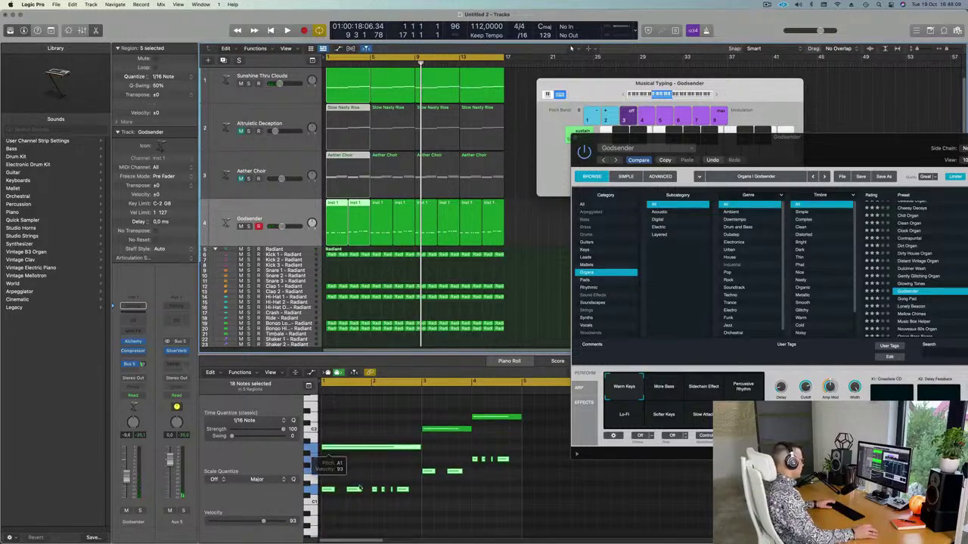
left_click_drag(324, 457, 508, 510)
key("alt+Down")
key("alt+Down")
key("alt+Down")
key("alt+Down")
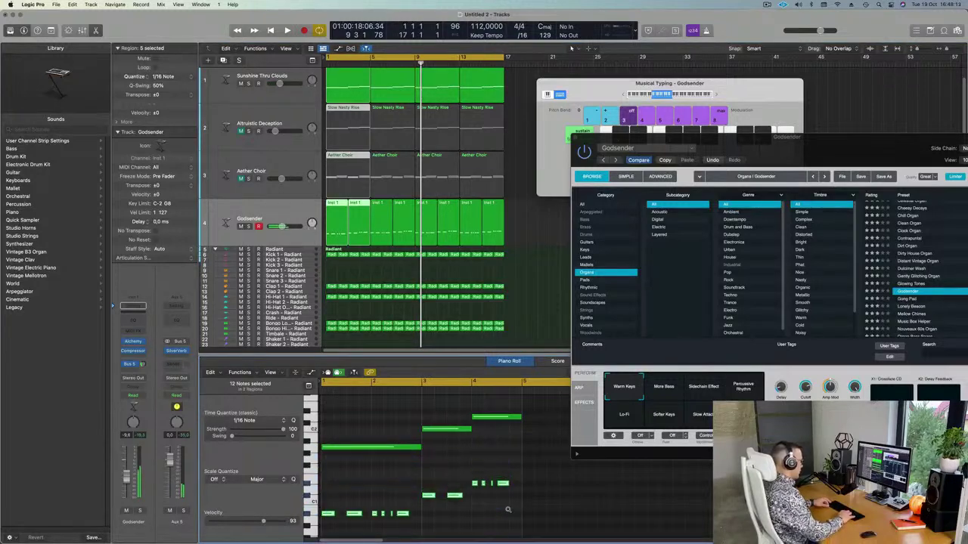
key("alt+Down")
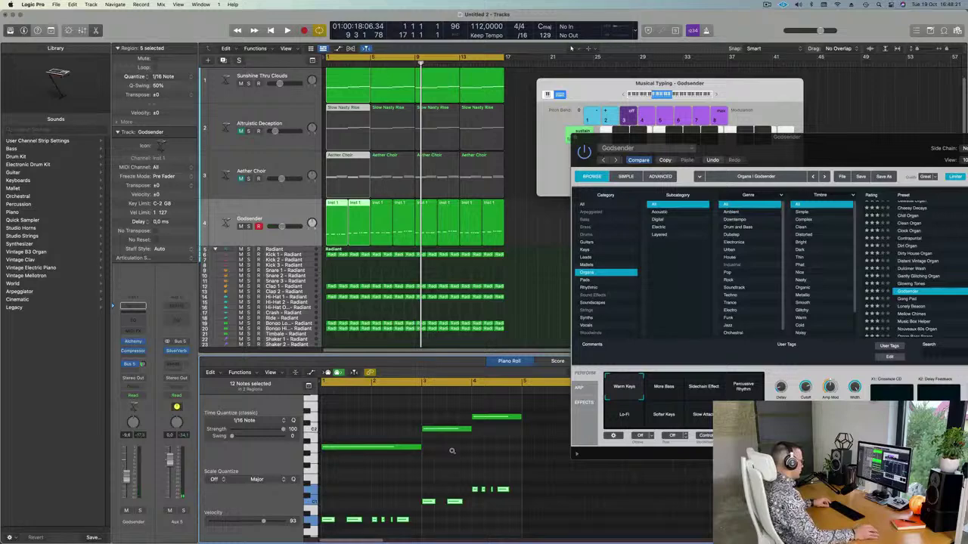
key("space")
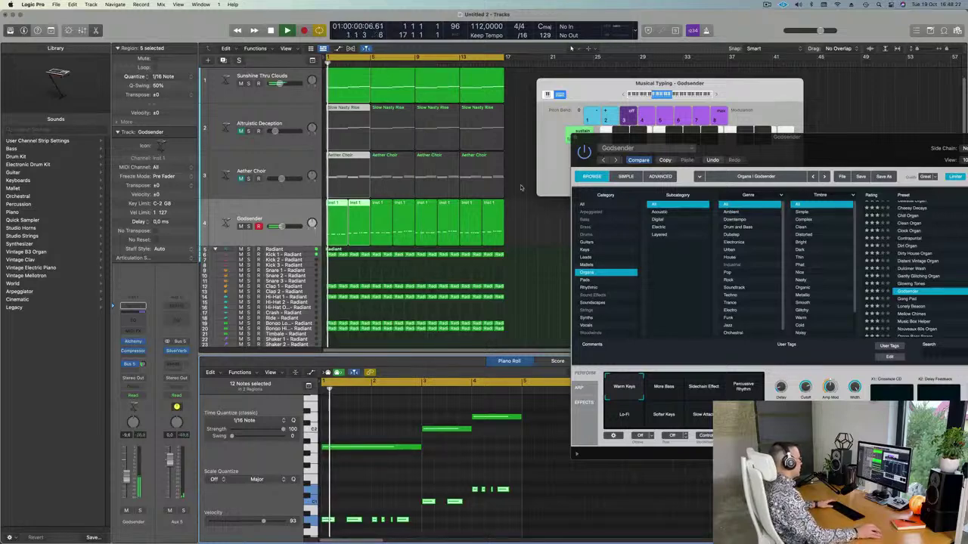
Step: Delete the six organ regions from bar 5 onwards, keeping only the first two
left_click(534, 234)
left_click_drag(534, 233, 378, 215)
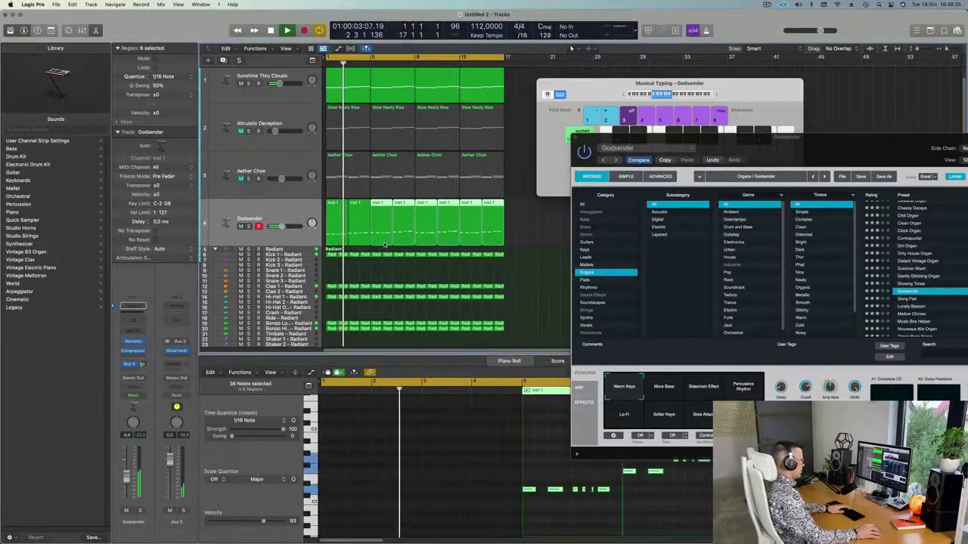
key("Delete")
Step: Listen to the Godsender organ track and the Sunshine Thru Clouds pad track soloed in turn, and restart playback with solo off
left_click(248, 226)
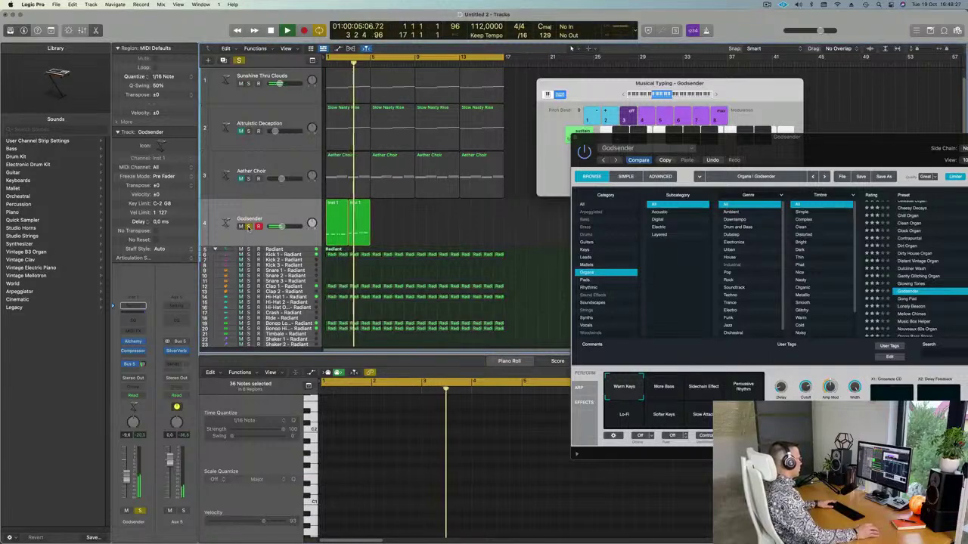
left_click(248, 227)
key("Return")
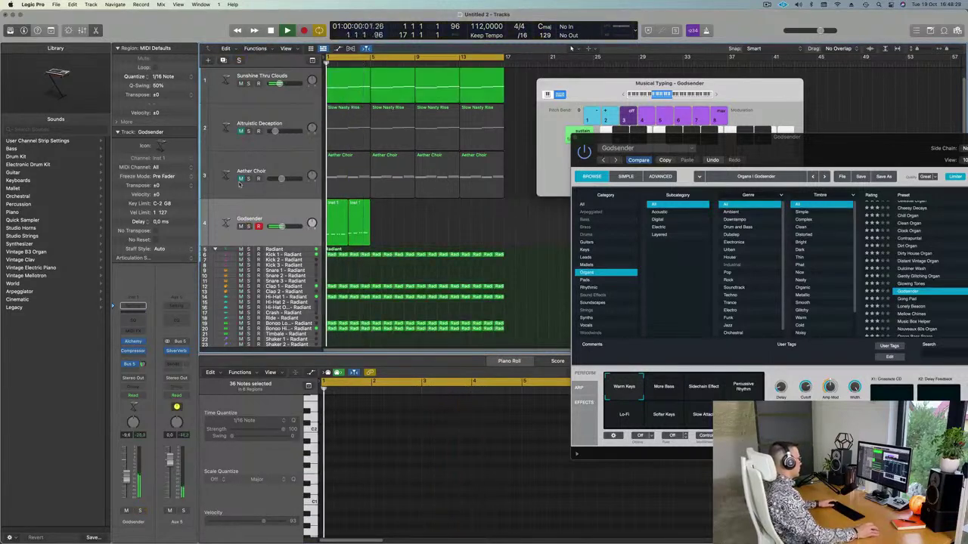
left_click(249, 84)
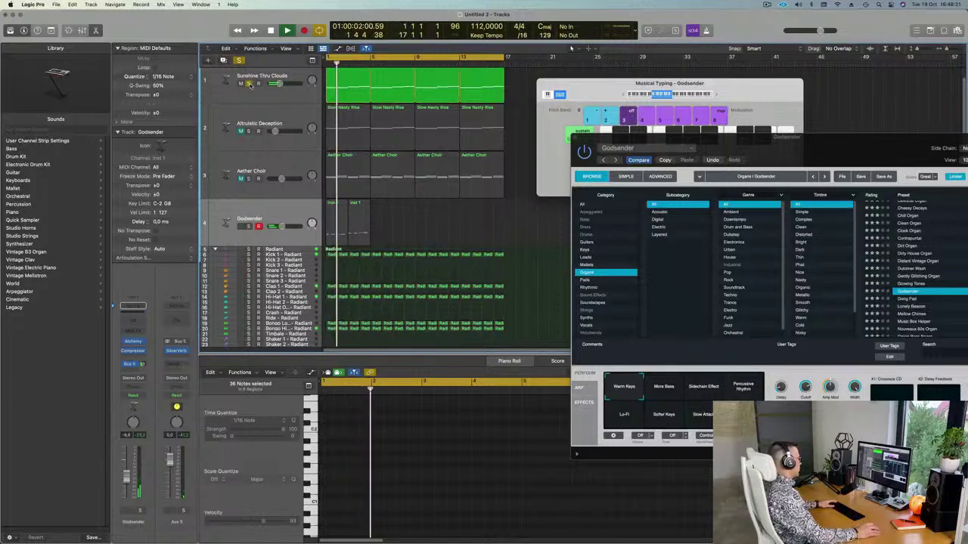
left_click(249, 84)
key("space")
key("space")
Step: Set the Godsender track's volume to about -9.0 dB and repeat its two regions three times to fill up to bar 17
left_click(263, 211)
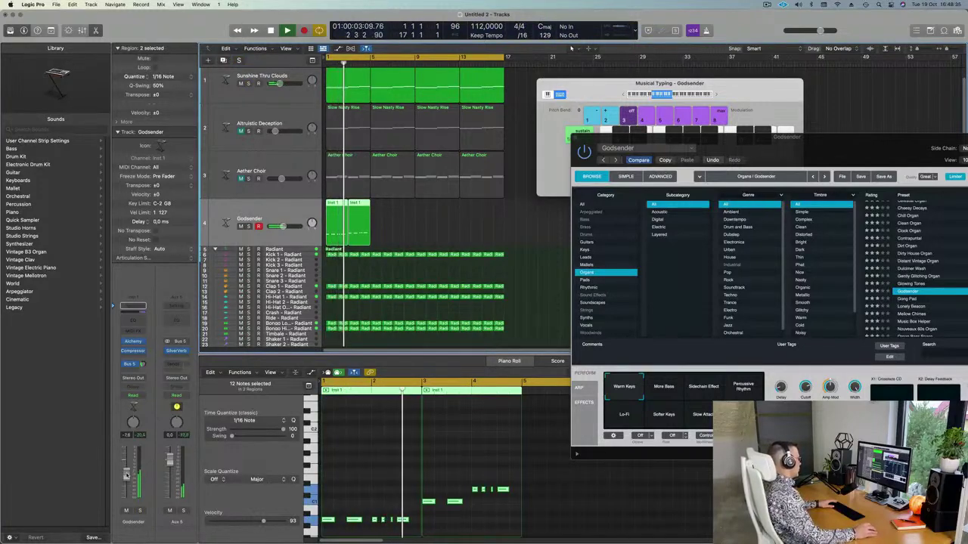
left_click_drag(681, 167, 701, 208)
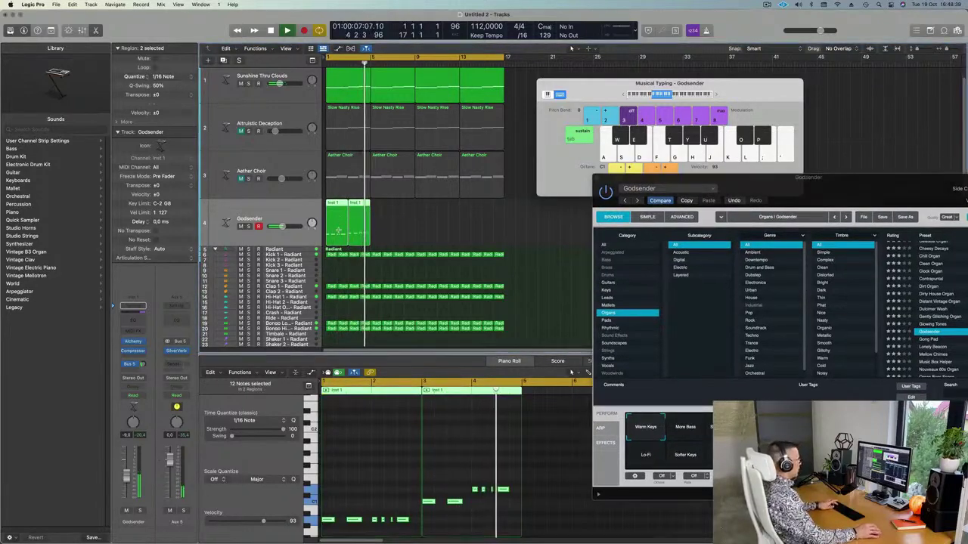
key("super+r")
key("super+r")
key("super+r")
key("Return")
Step: Unmute the Altruistic Deception track and lower its volume to about -23.5 dB
left_click(241, 131)
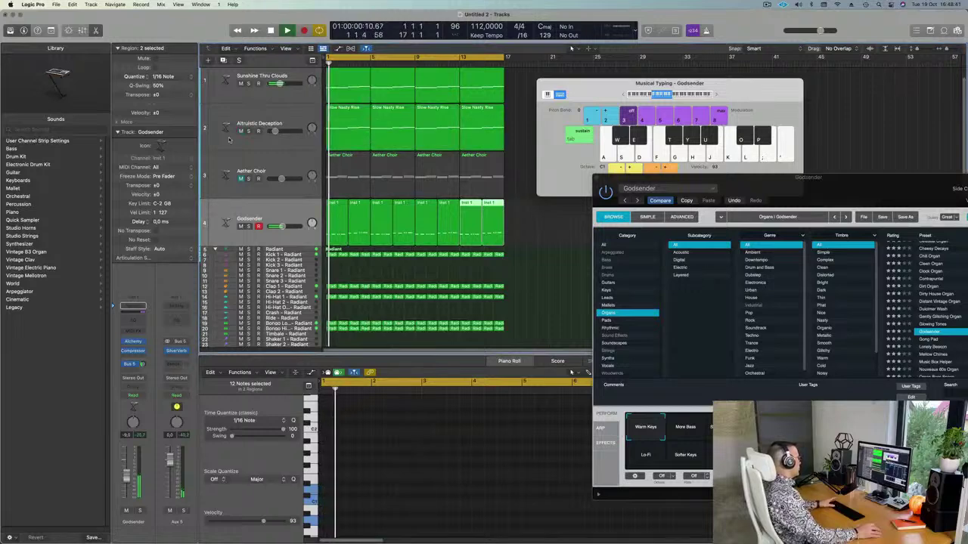
left_click_drag(275, 131, 273, 130)
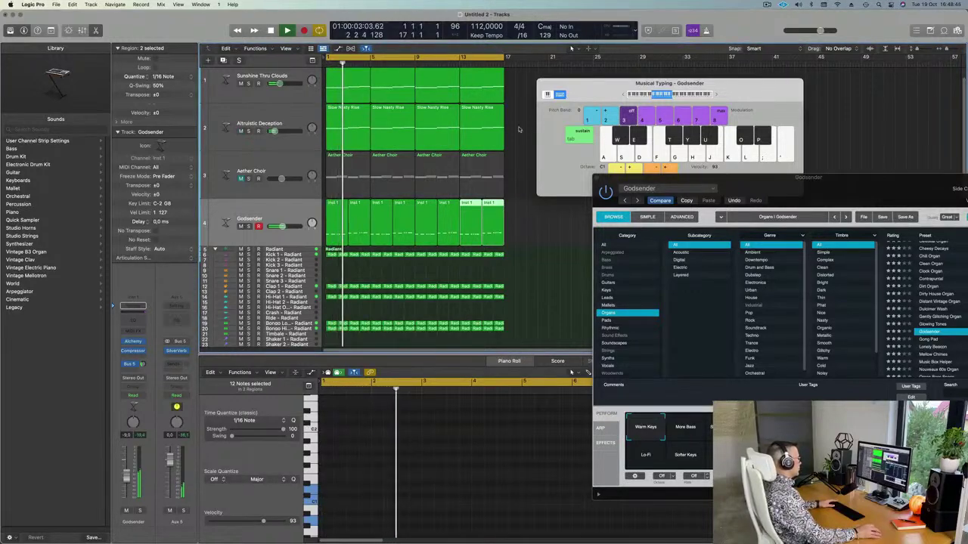
Step: Try transposing all notes in the four Altruistic Deception regions down an octave, and listen from the beginning
left_click_drag(521, 129, 363, 128)
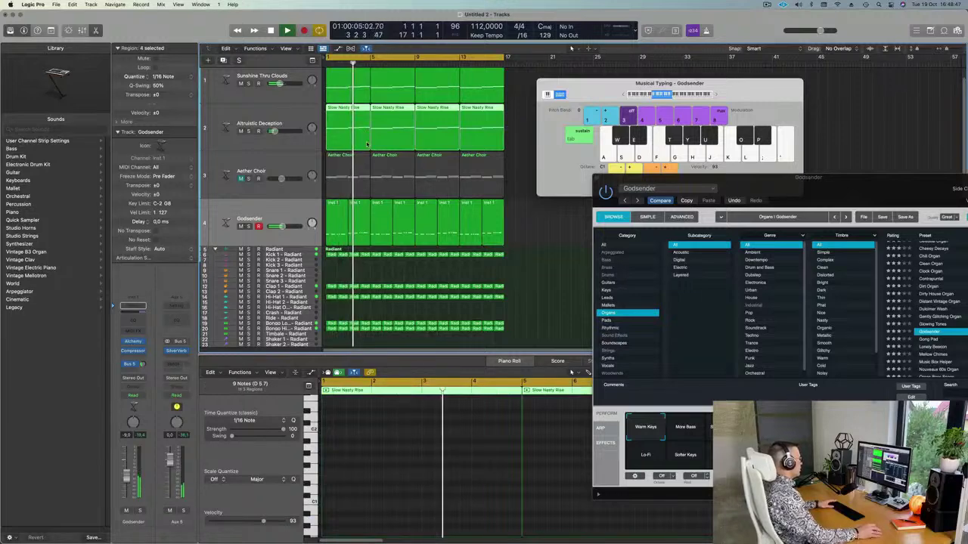
double_click(351, 110)
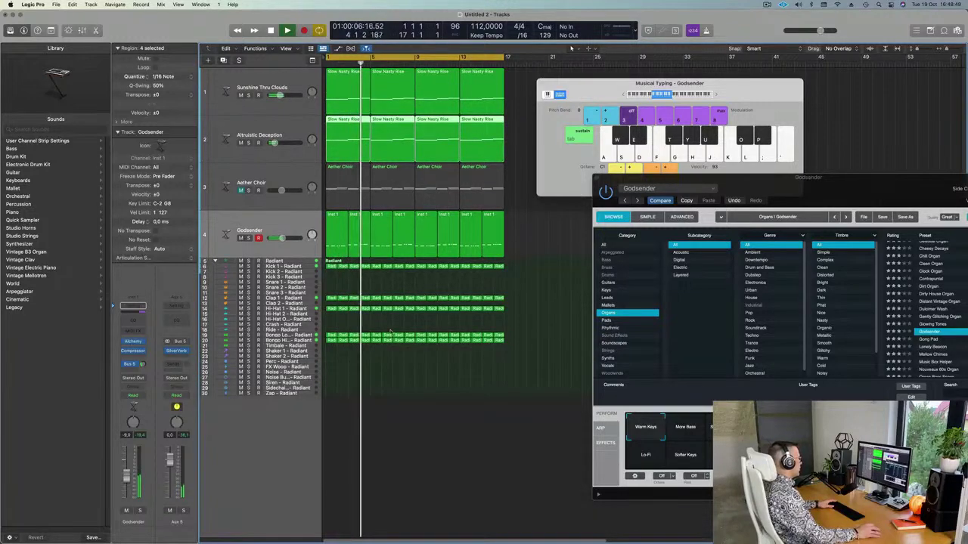
double_click(352, 119)
left_click(389, 429)
key("super+a")
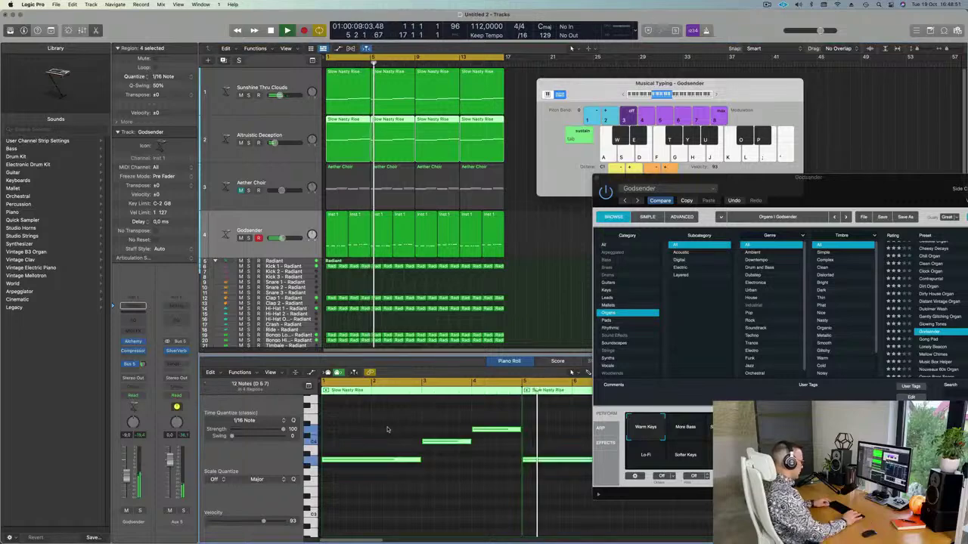
key("alt+shift+Down")
key("Return")
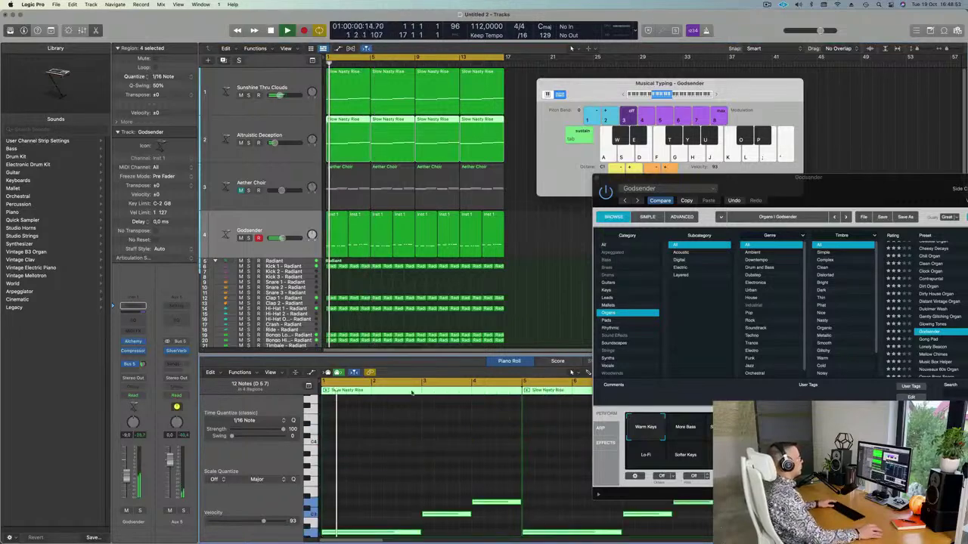
Step: Move the floating windows aside and load the Analog Resonant Sweep 01 preset in the Altruistic Deception track's Alchemy
left_click_drag(655, 83, 792, 63)
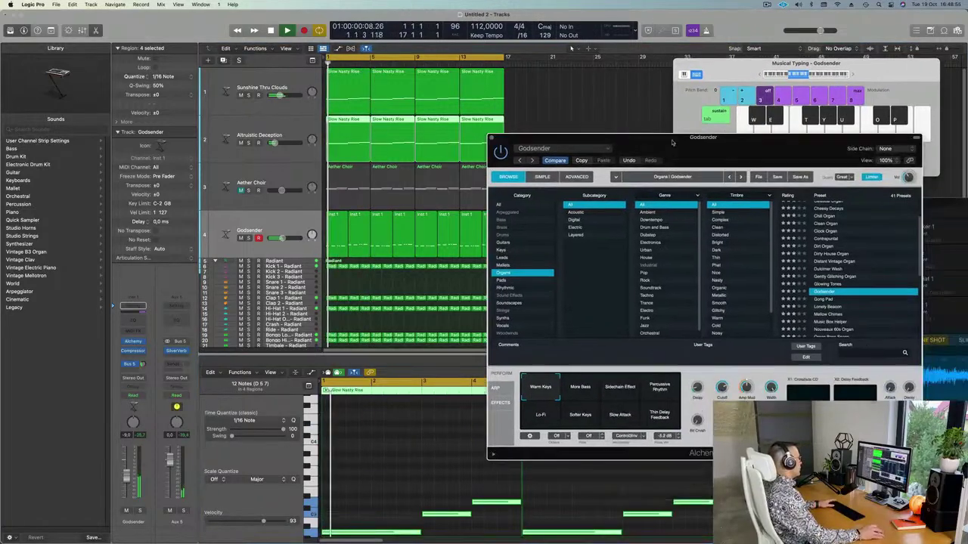
left_click_drag(756, 177, 651, 137)
left_click(298, 132)
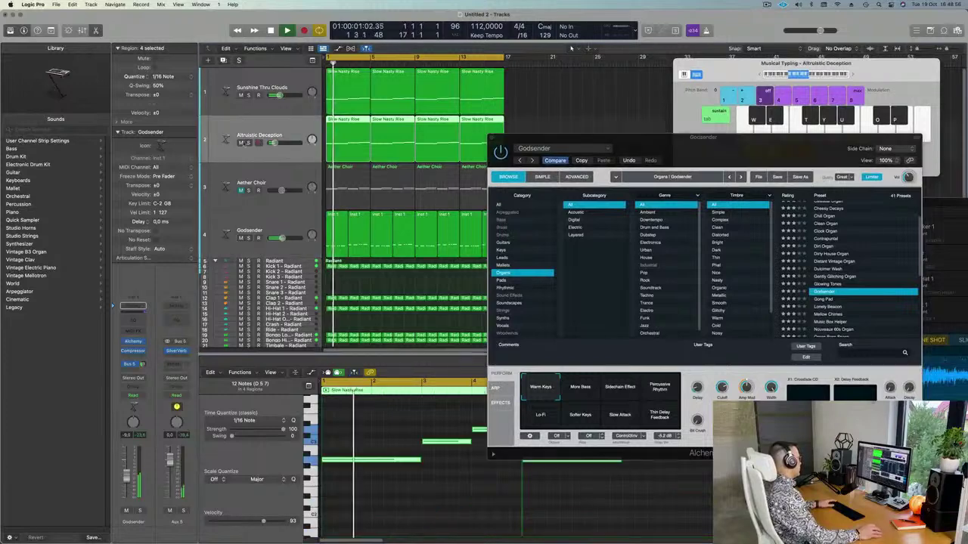
left_click(133, 342)
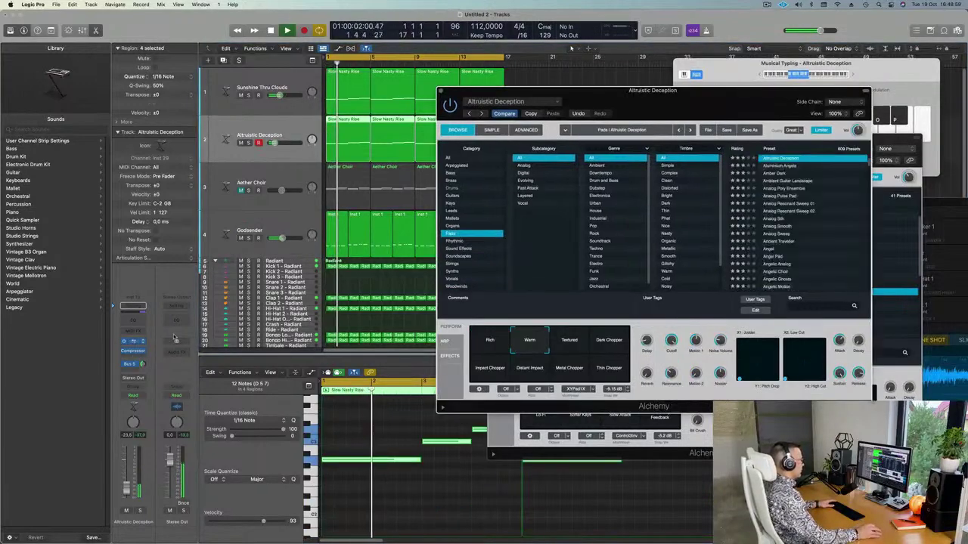
key("space")
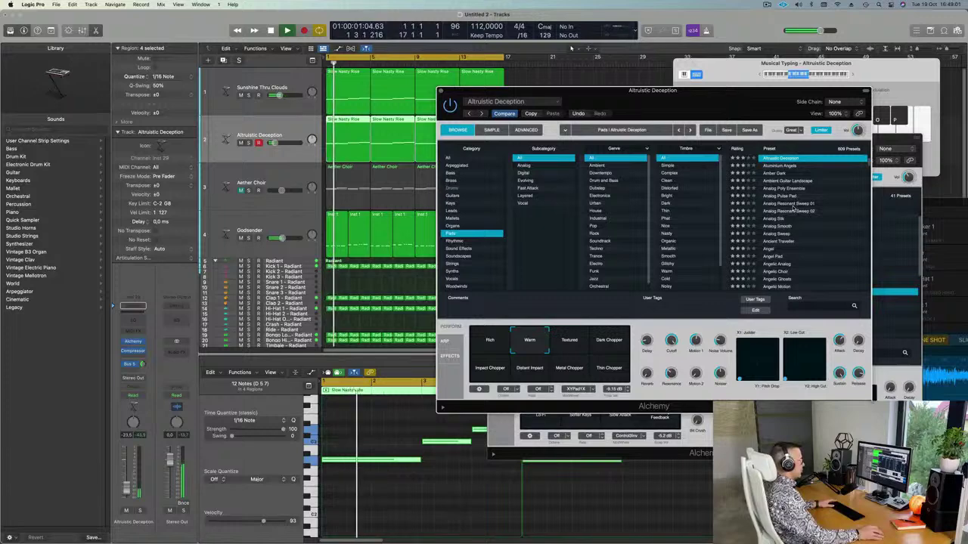
left_click(794, 204)
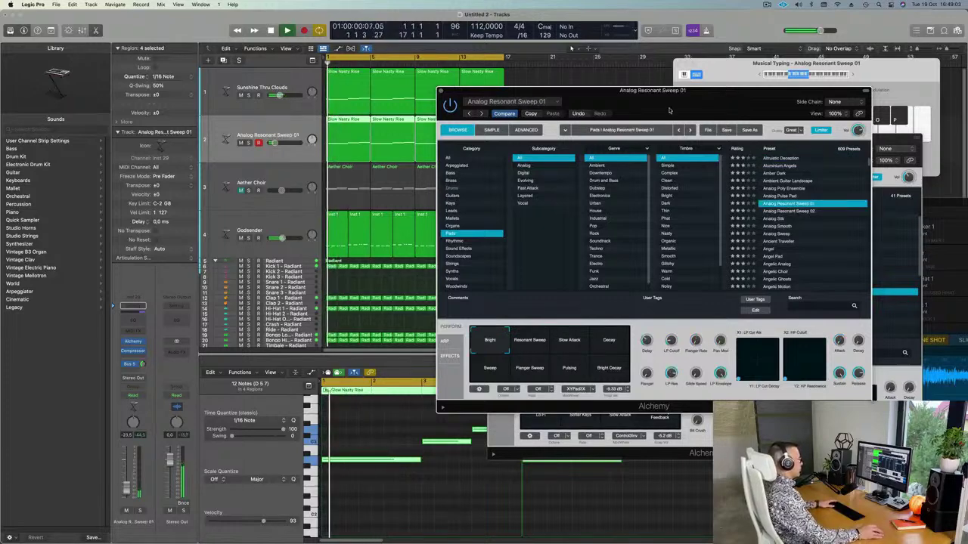
mouse_move(668, 110)
left_mouse_down()
mouse_move(681, 99)
mouse_move(659, 100)
mouse_move(684, 99)
mouse_move(650, 115)
left_mouse_up()
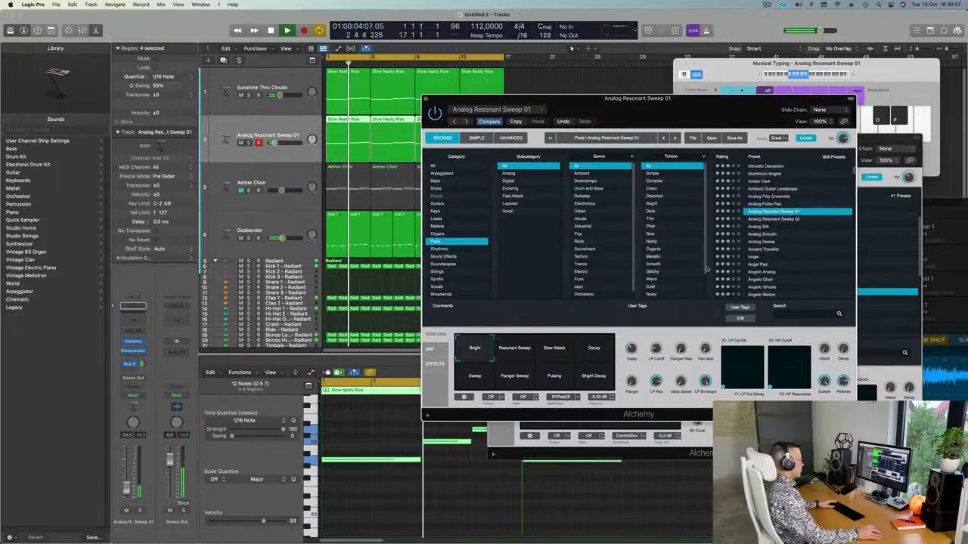
Step: Audition the Analog Silk, Anthem Pad and Aquatic Symphony pad presets in the second track's Alchemy
left_click(762, 227)
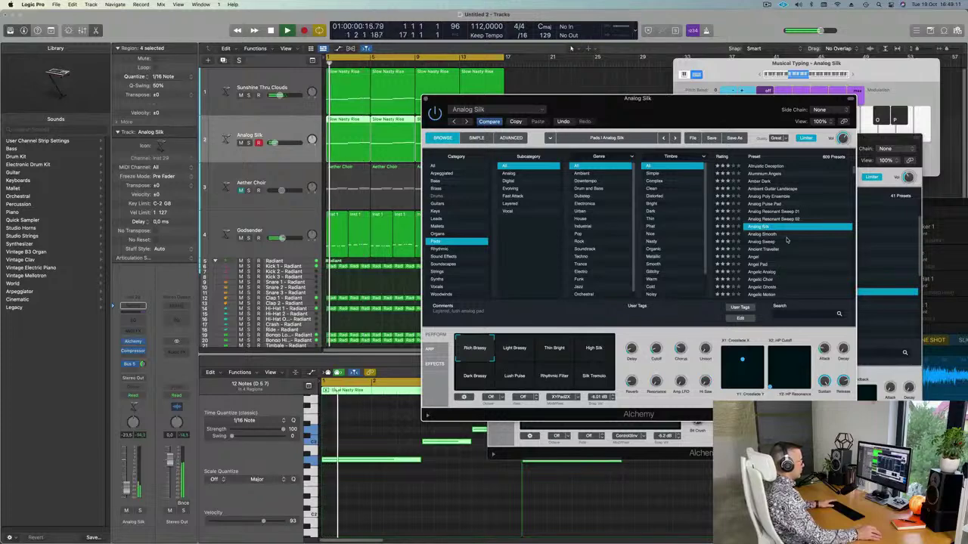
scroll(802, 240, "down", 3)
scroll(806, 239, "down", 2)
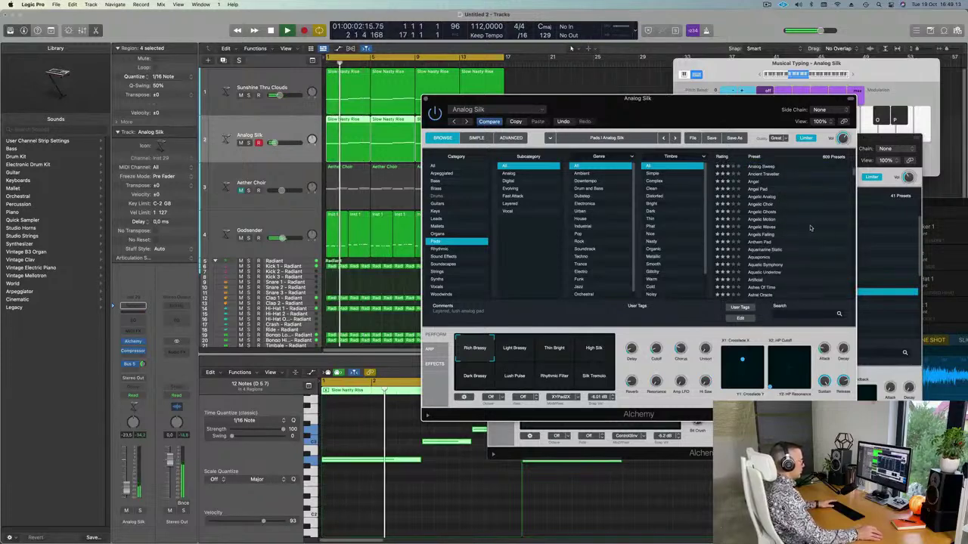
left_click(763, 242)
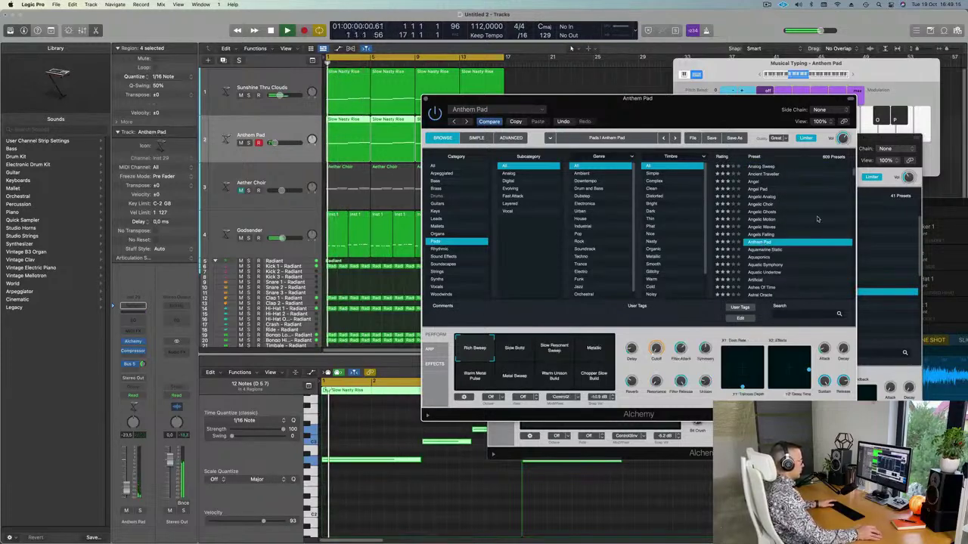
scroll(818, 219, "down", 1)
scroll(818, 220, "down", 3)
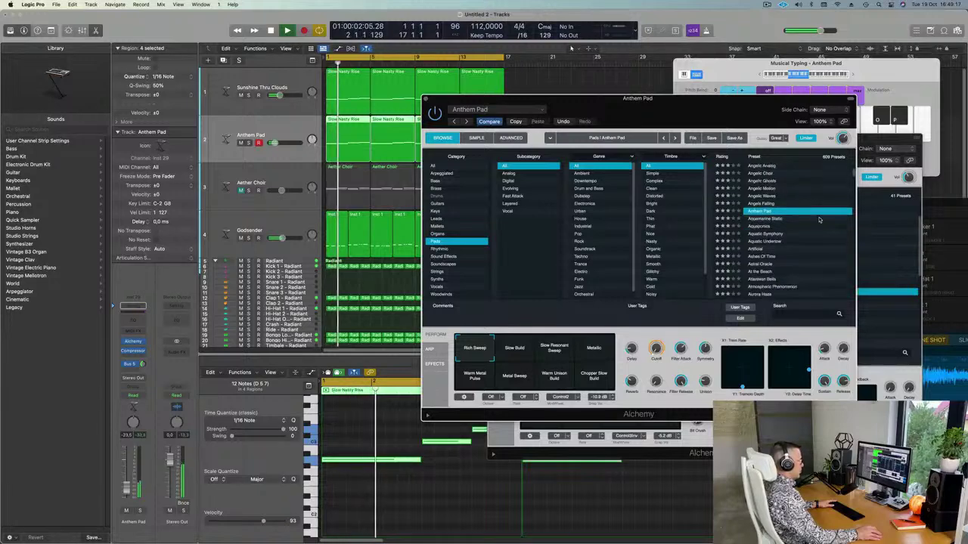
left_click(772, 227)
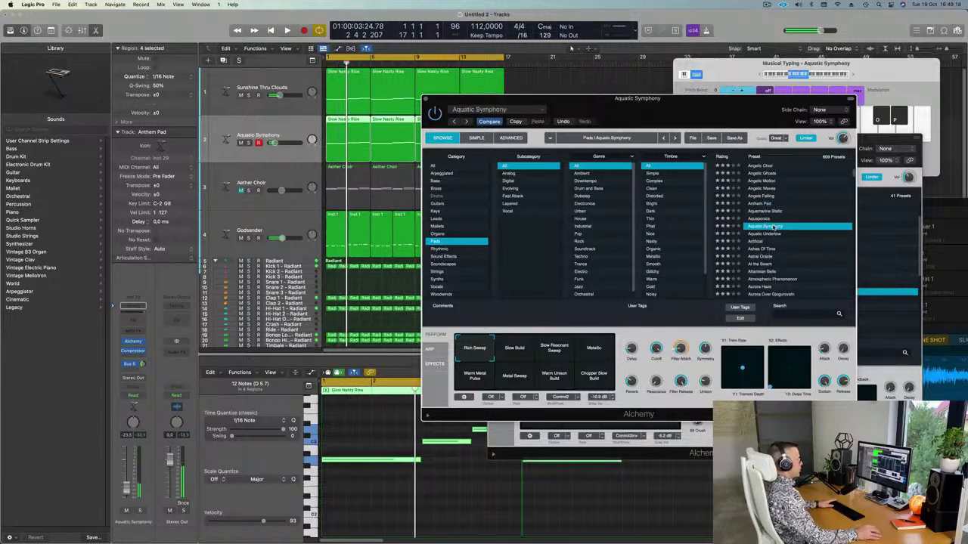
Step: Load the Astral Oracle pad preset in the second track's Alchemy and move its window clear of the tracks
scroll(808, 229, "down", 2)
scroll(810, 228, "down", 1)
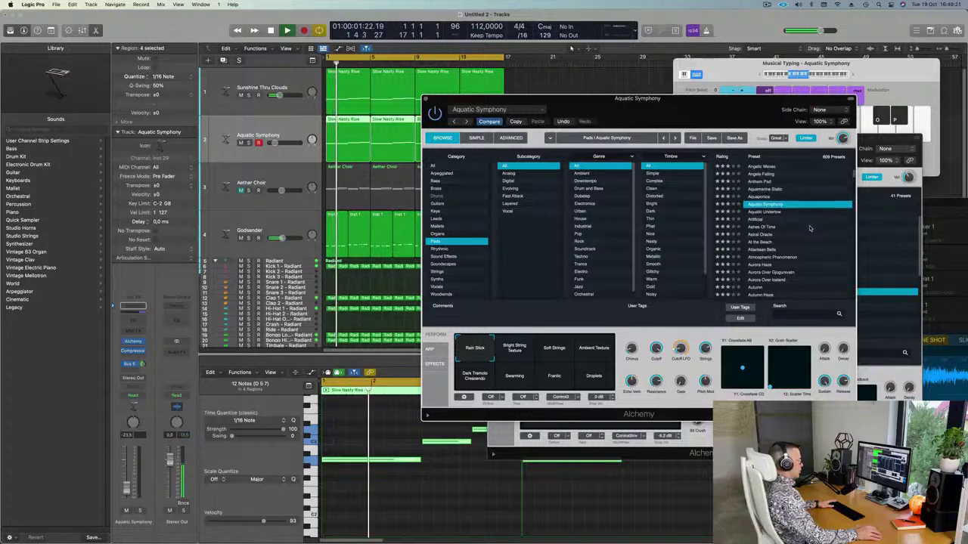
left_click(763, 235)
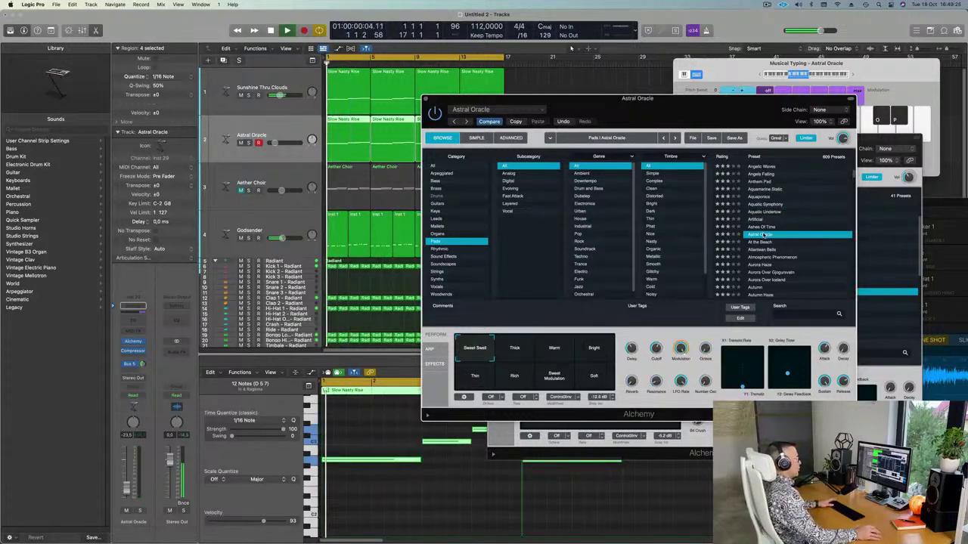
left_click_drag(679, 123, 746, 86)
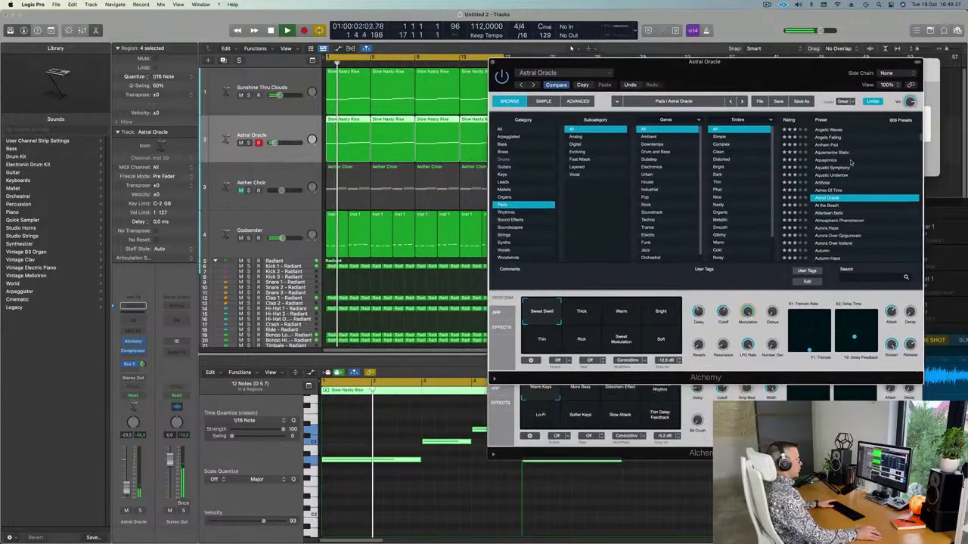
scroll(851, 161, "down", 4)
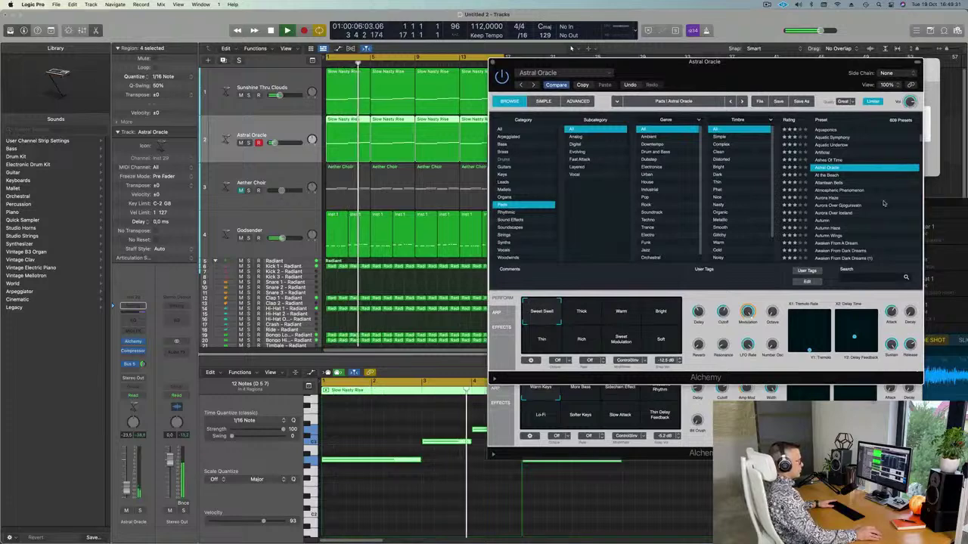
scroll(883, 203, "down", 4)
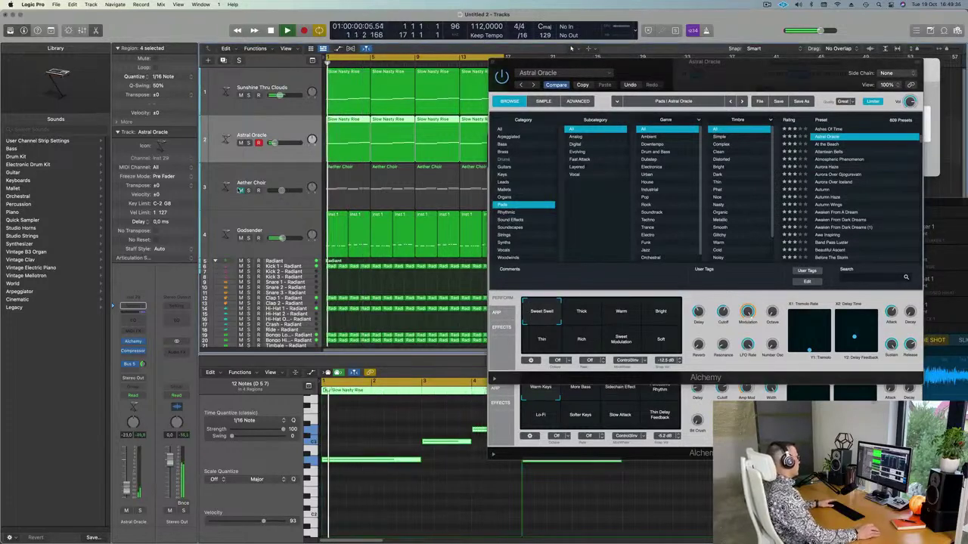
Step: Unmute the Aether Choir track, close the open Alchemy windows and lower the track's volume to about -16.0 dB
left_click(240, 190)
left_click(285, 169)
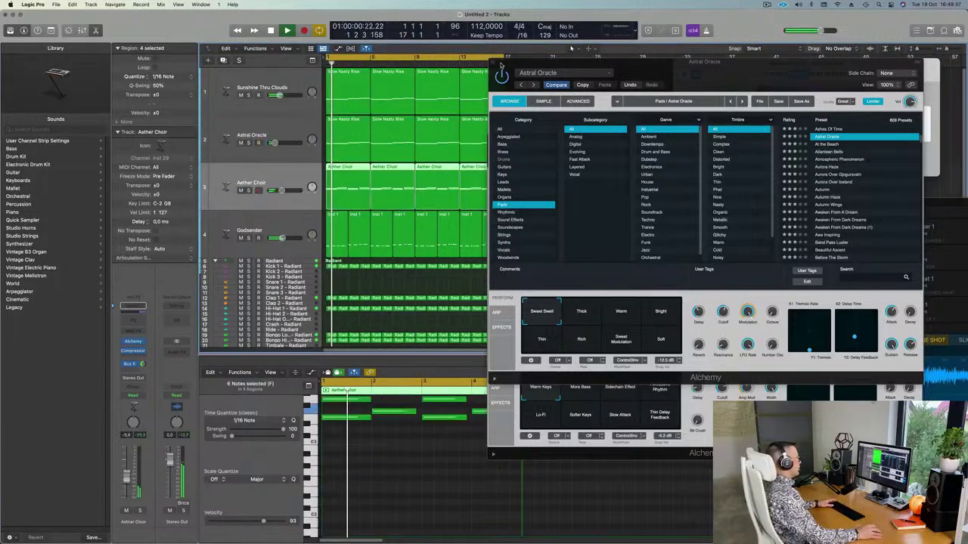
left_click(493, 62)
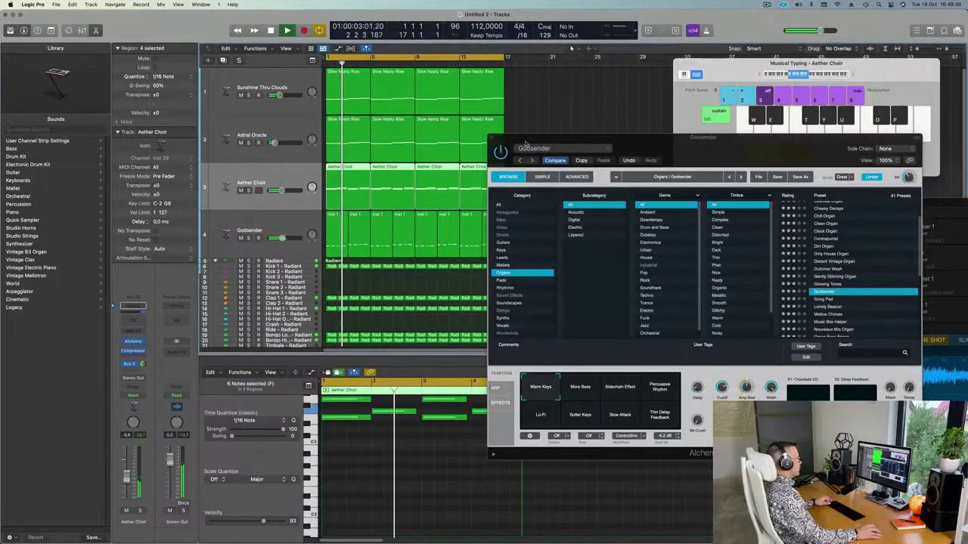
left_click_drag(520, 139, 480, 138)
key("super+Left")
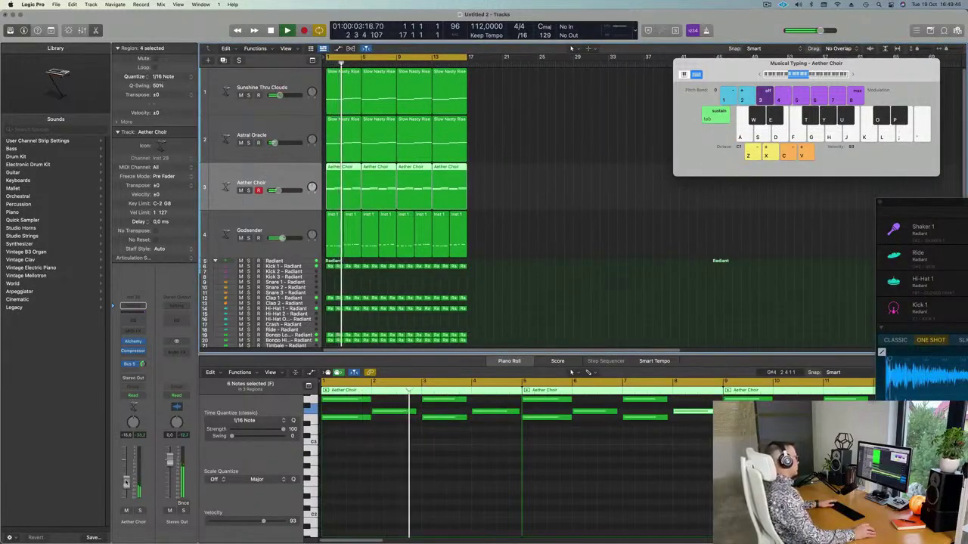
Step: Repeat all regions on every track once to extend the arrangement to bar 33, and play from the beginning
key("super+Left")
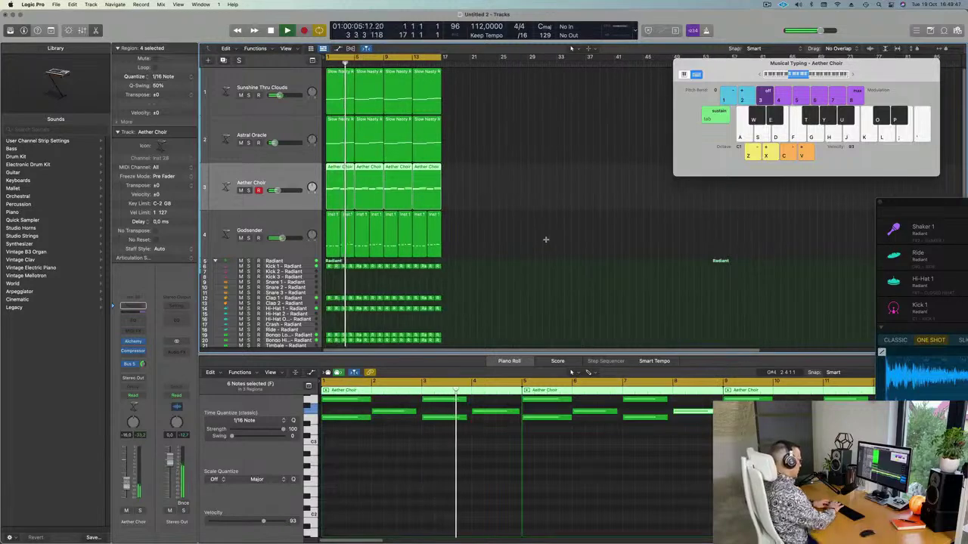
key("super+a")
key("super+r")
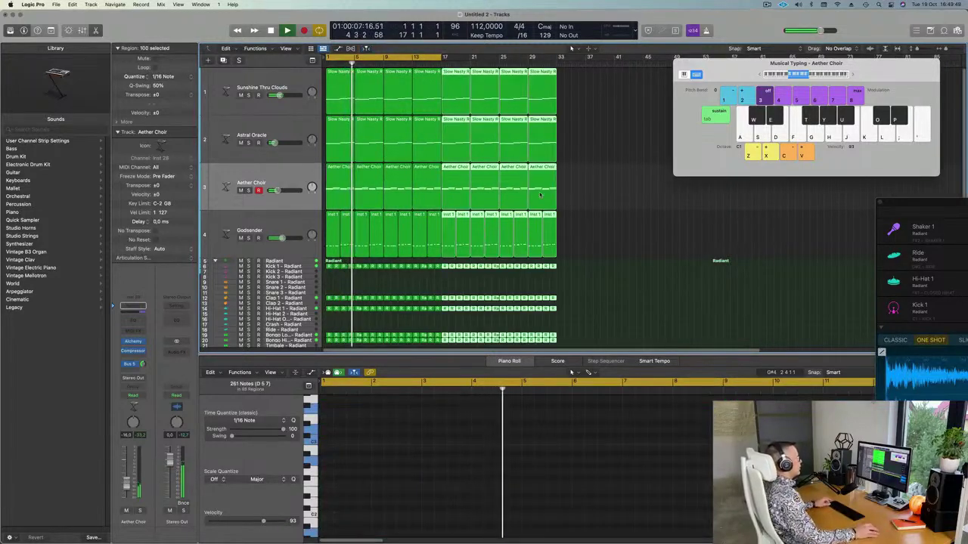
key("Return")
Step: Copy the first Kick 1 region to bar 1 of the Shaker 1 track and play from the beginning
scroll(432, 182, "down", 2)
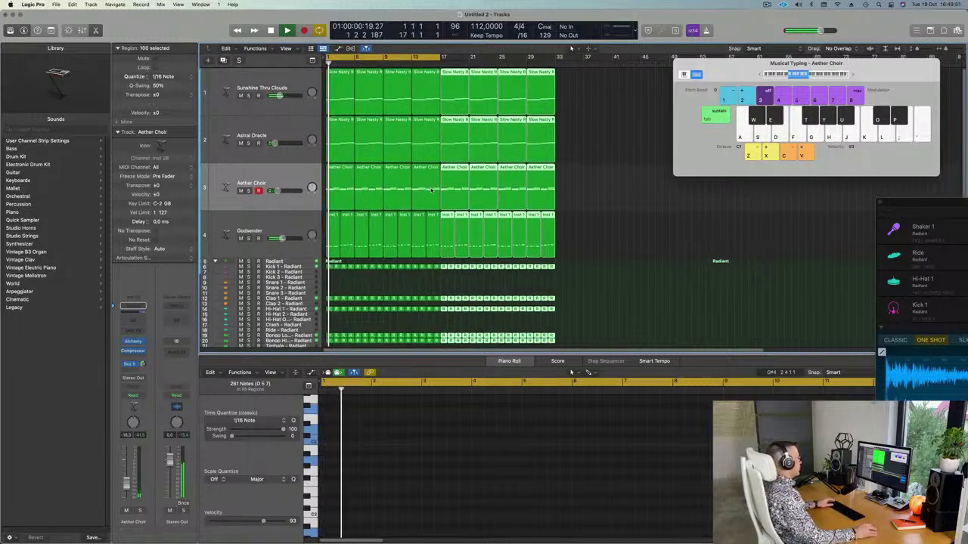
scroll(380, 225, "down", 3)
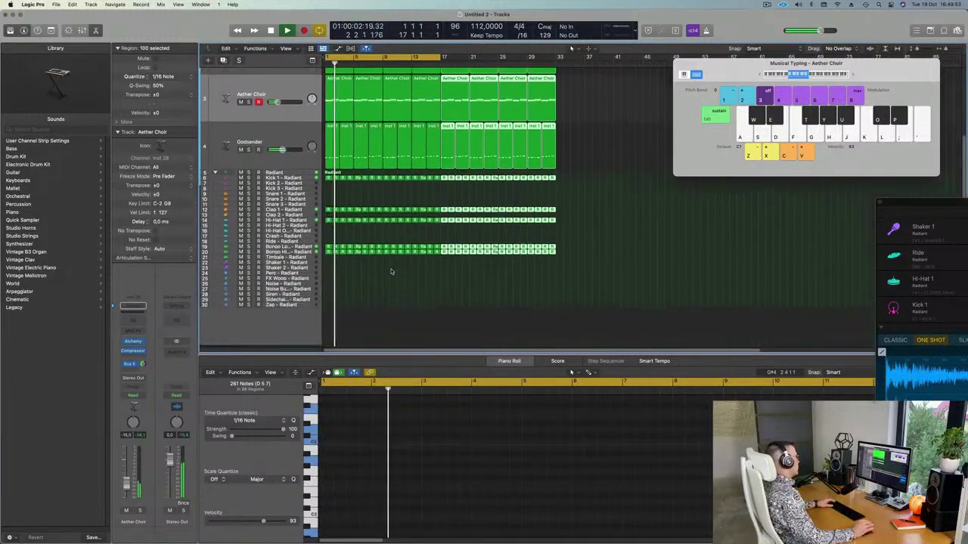
key("super+Right")
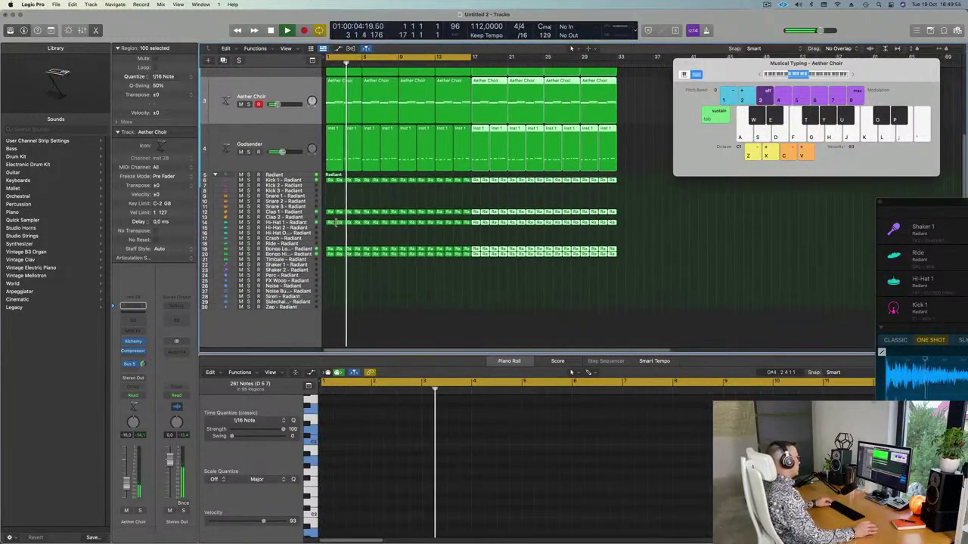
left_click(330, 180)
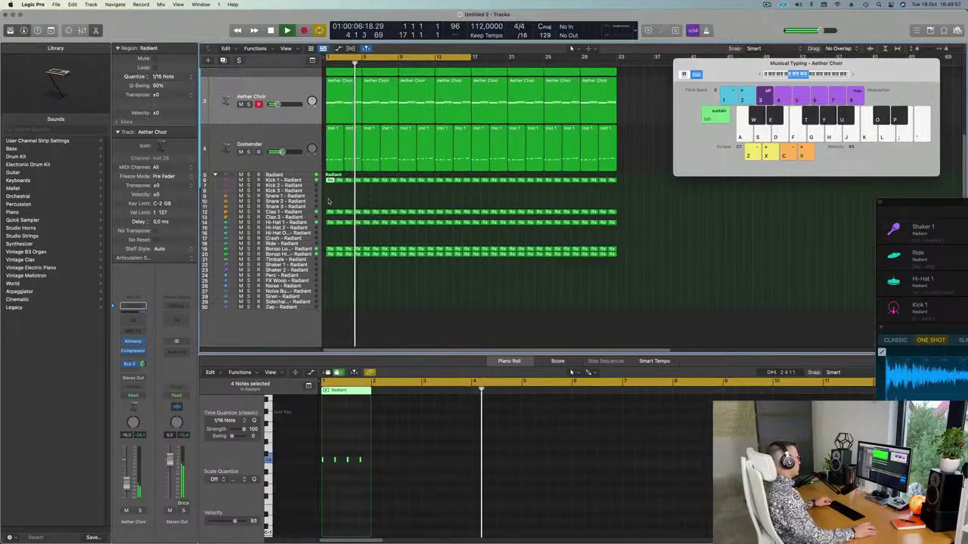
left_click_drag(330, 180, 330, 271)
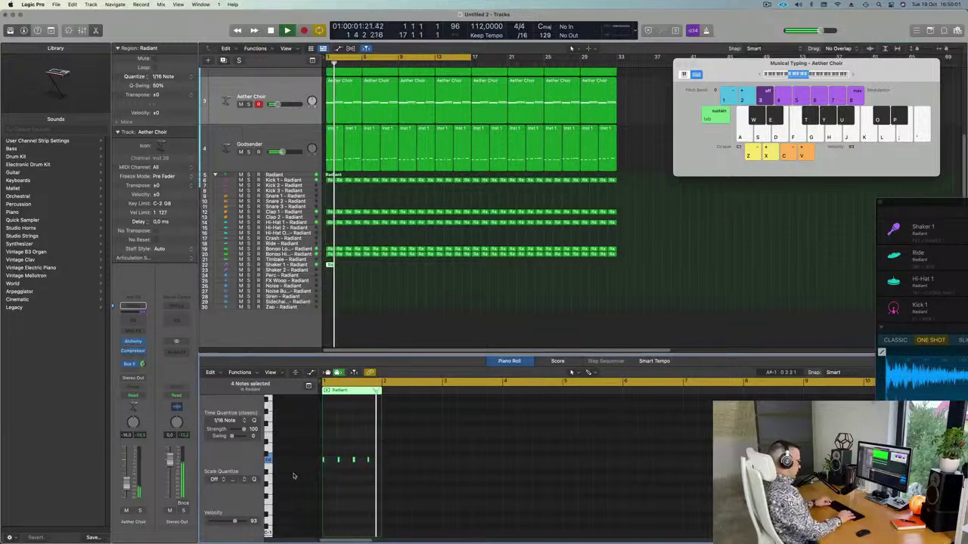
key("Return")
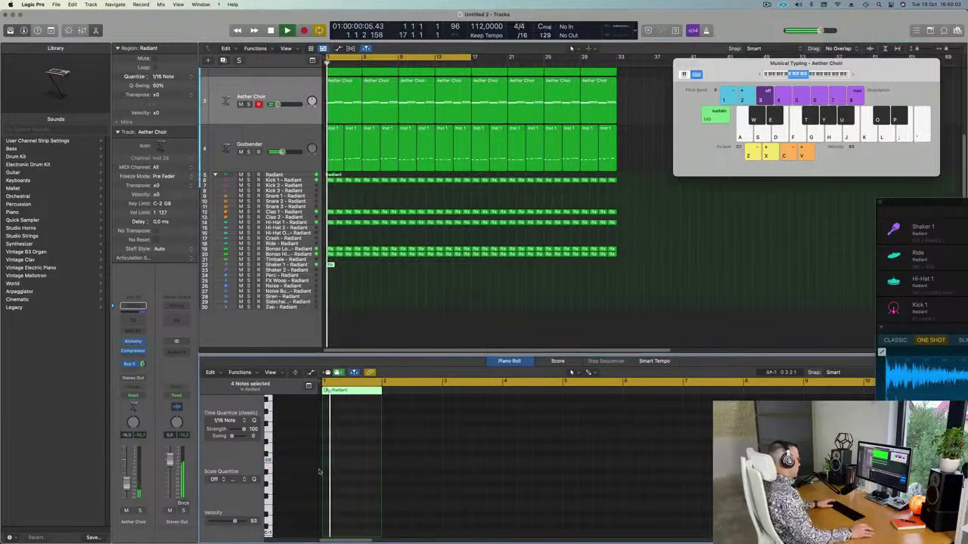
Step: Duplicate the four notes in the new Shaker 1 region onto in-between sixteenth positions and listen from the beginning
scroll(328, 464, "up", 8)
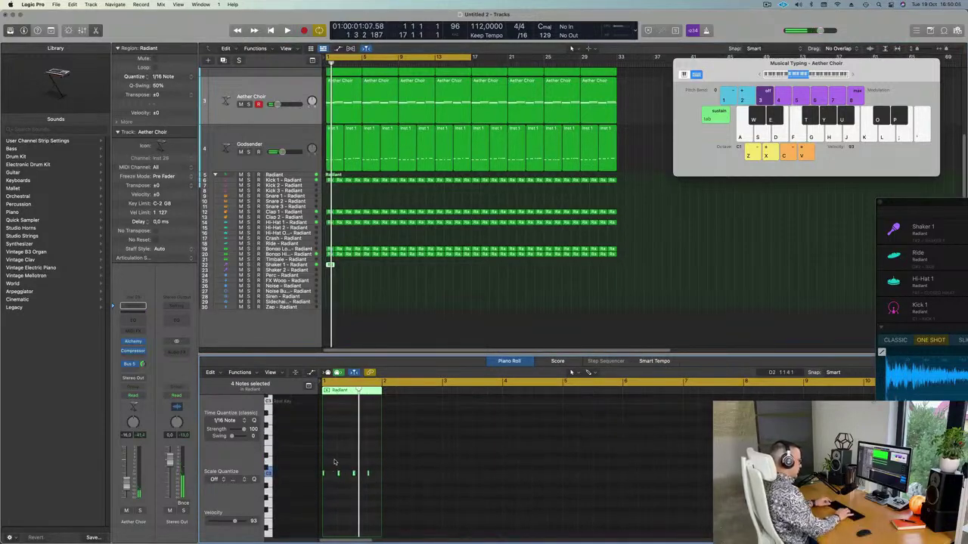
scroll(335, 462, "down", 5)
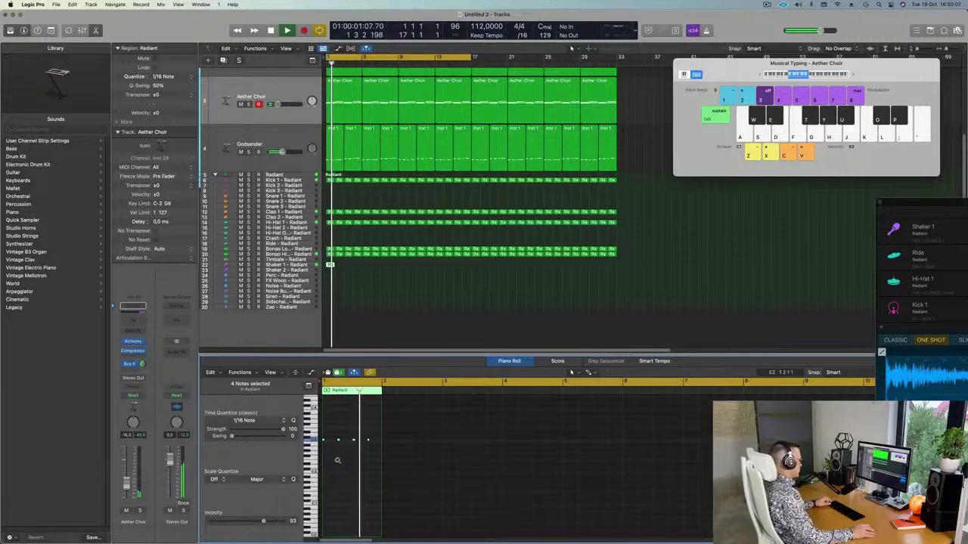
scroll(340, 462, "right", 3)
key("Return")
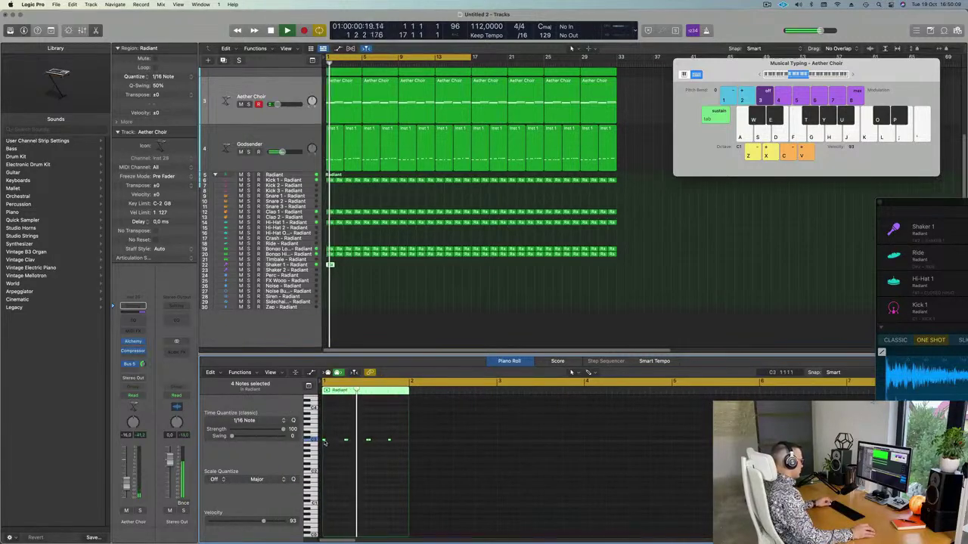
left_click_drag(327, 442, 341, 443)
key("Return")
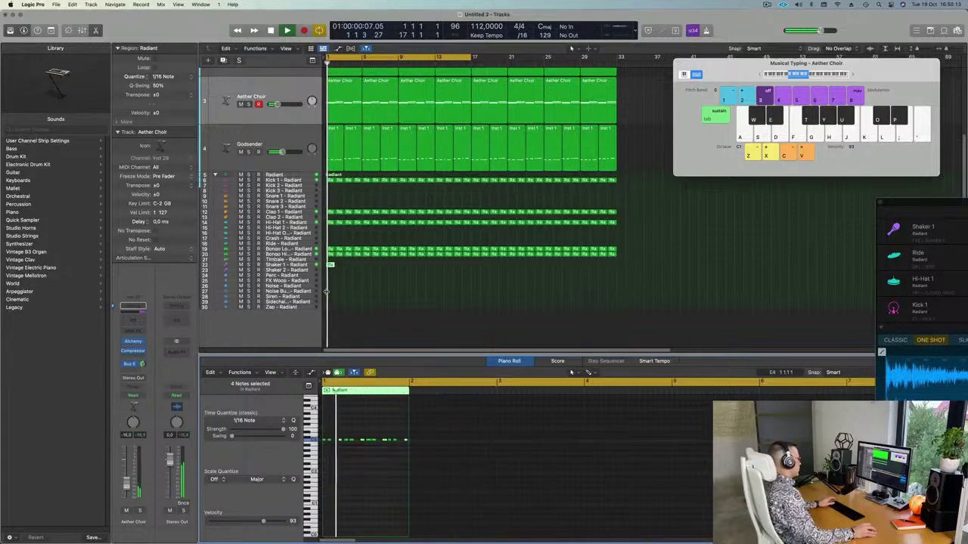
Step: Complete the Shaker 1 region's continuous sixteenth-note pattern with another copy of the notes, and lower the track's volume to about -30 dB
left_click(303, 259)
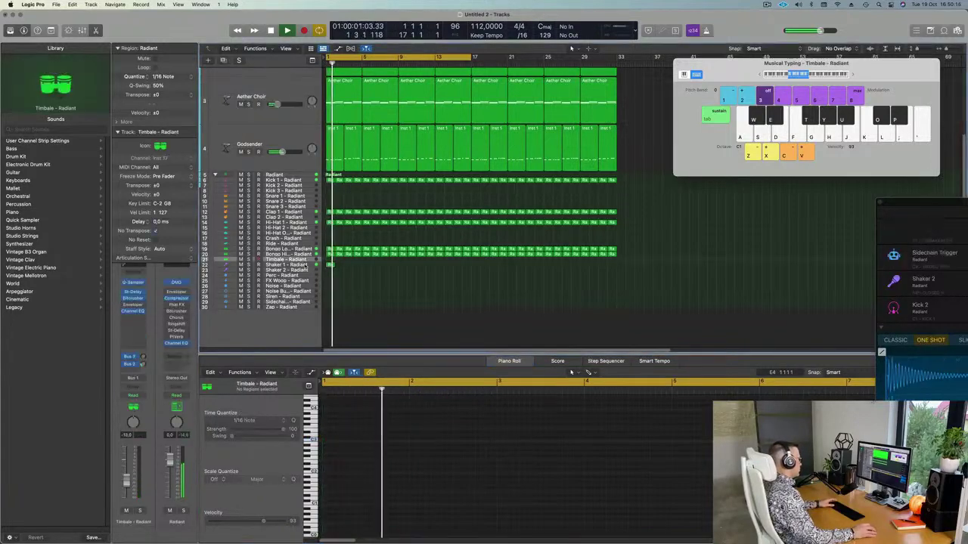
key("Down")
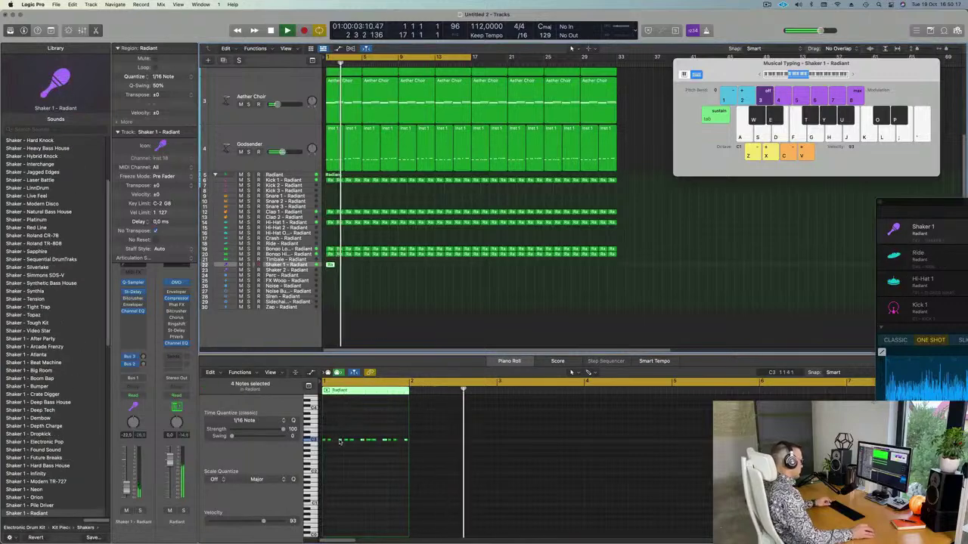
left_click_drag(339, 440, 334, 444)
key("Return")
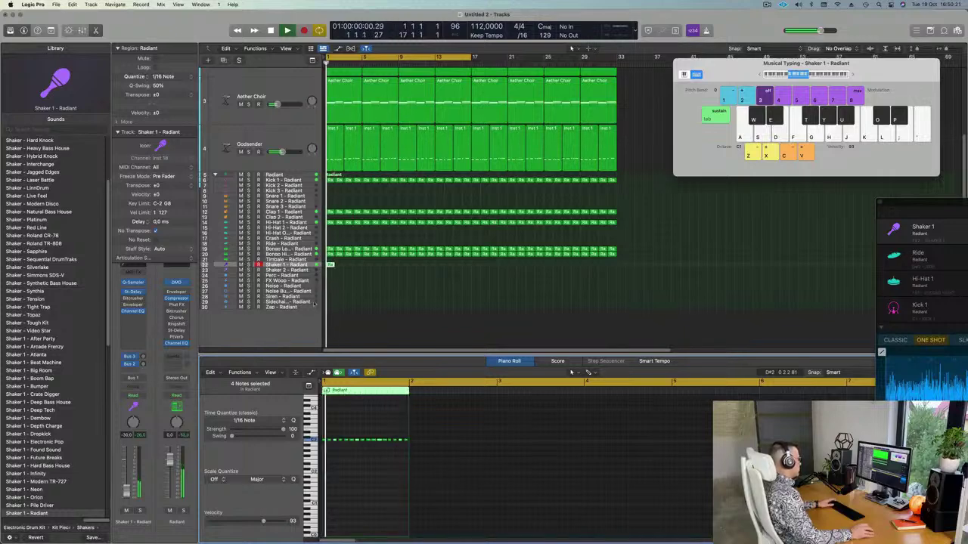
Step: Repeat the one-bar Shaker 1 region until it fills the track up to bar 33, and listen from the beginning
key("super+r")
key("super+r")
key("super+r")
key("super+r")
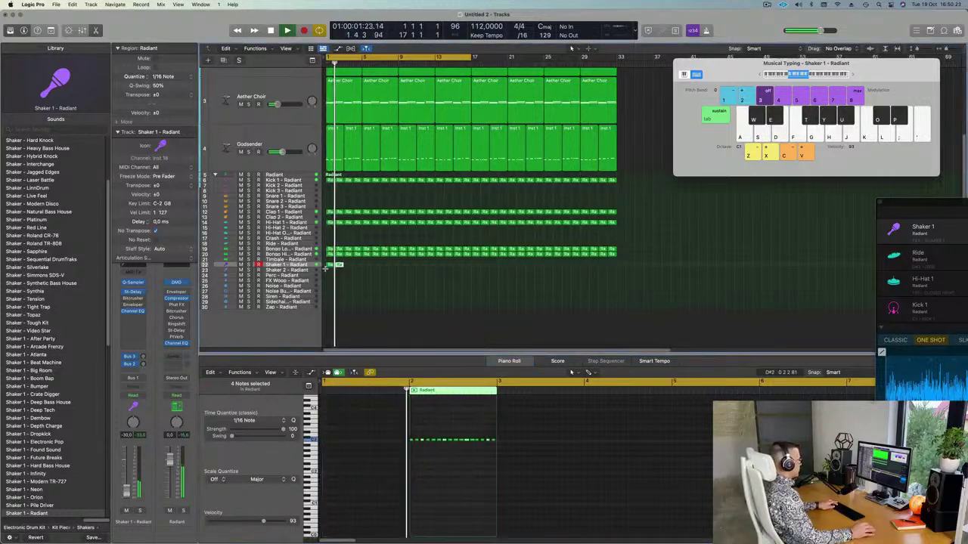
key("super+r")
key("super+r")
key("super+r")
key("super+r")
key("super+r")
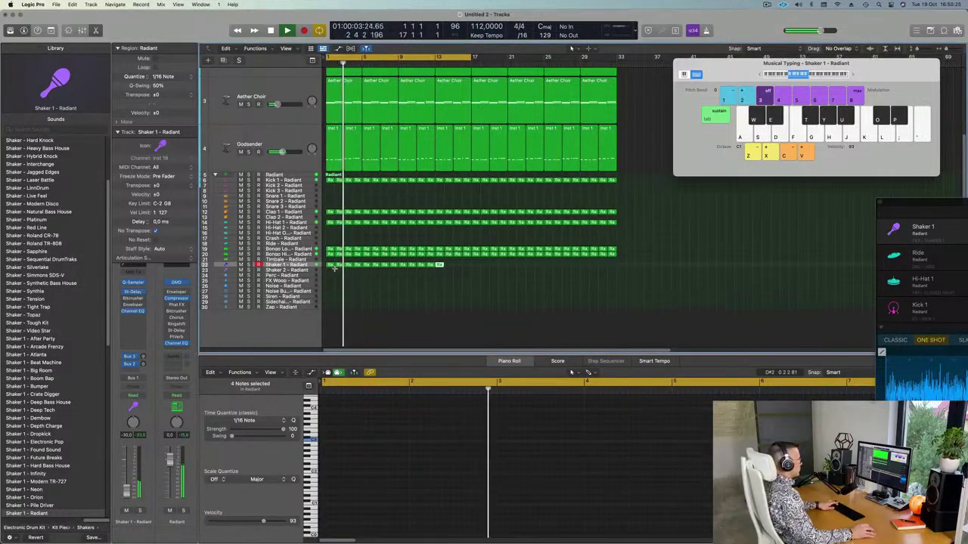
key("super+r")
key("super+r")
key("super+r")
key("super+r")
key("super+r")
key("super+r")
key("super+r")
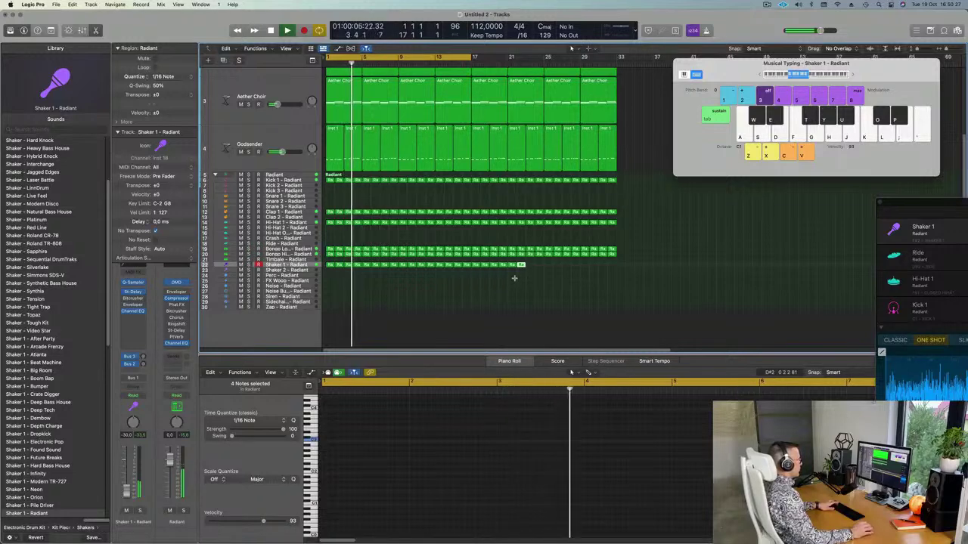
key("super+r")
key("super+r")
key("super+r")
key("super+r")
key("super+r")
key("super+r")
key("super+r")
key("super+r")
key("super+r")
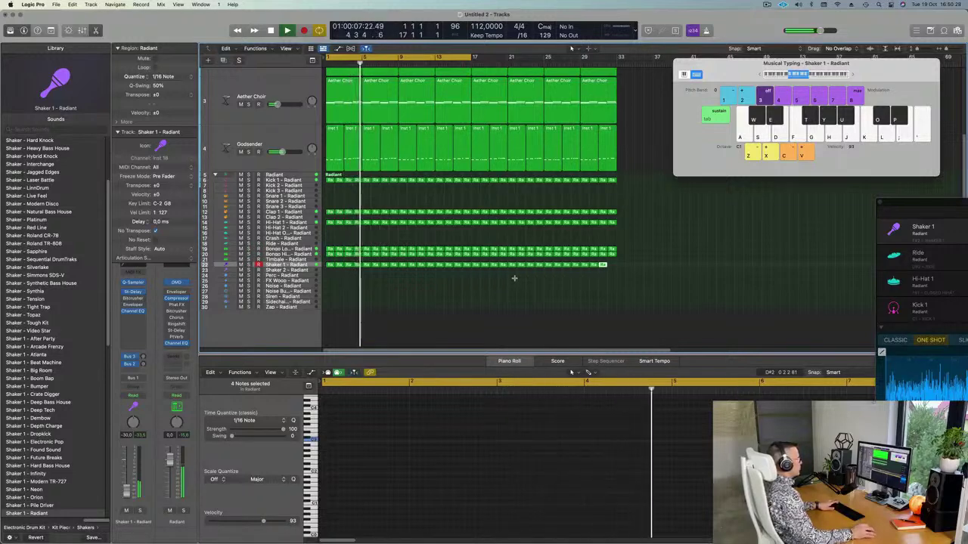
key("super+r")
key("Return")
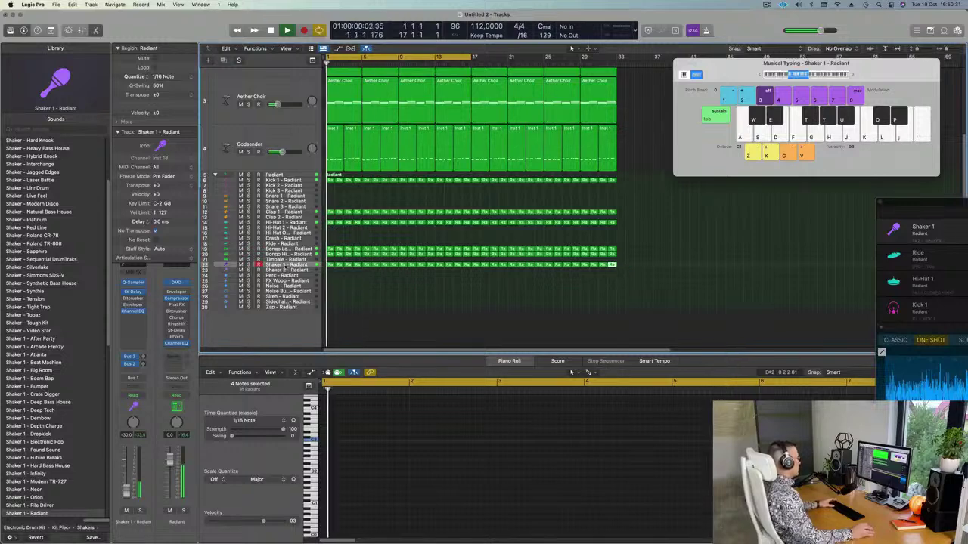
left_click(310, 267)
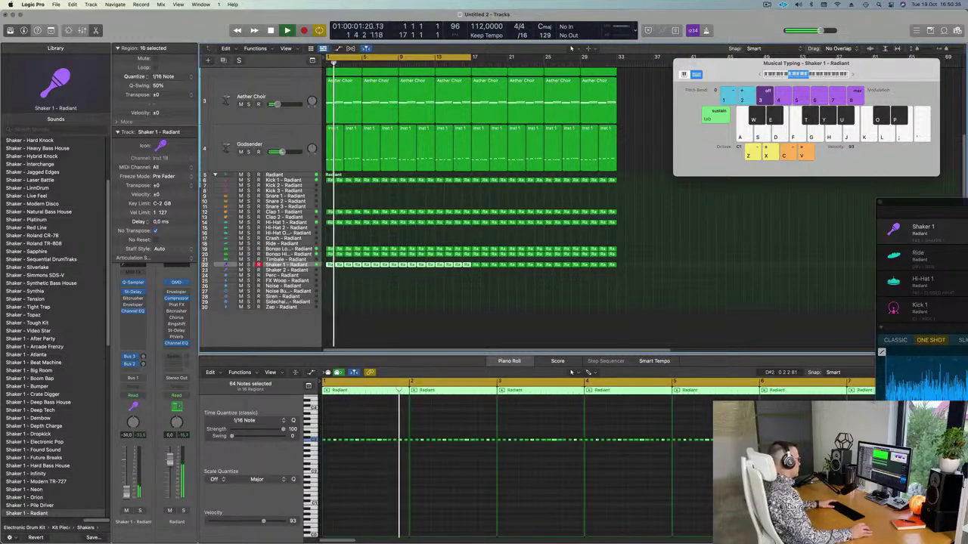
left_click(490, 270)
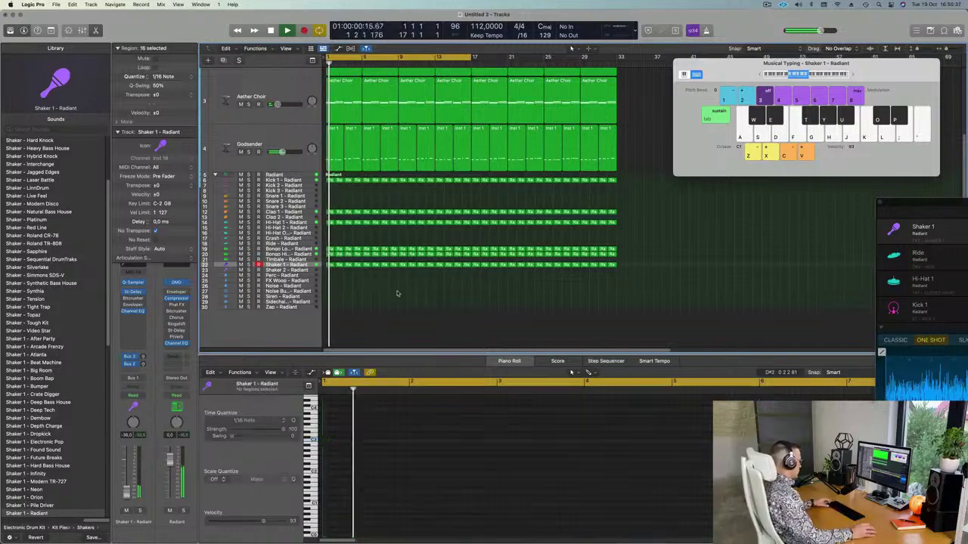
Step: Move all the Shaker 1 regions down to the Shaker 2 track, select that track and play the arrangement with its sound
left_click(329, 268)
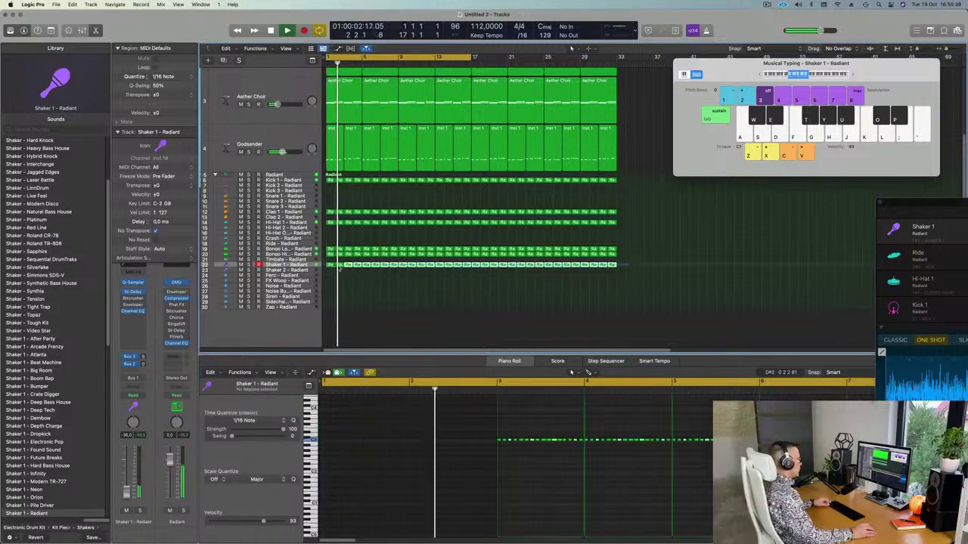
left_click_drag(330, 267, 330, 271)
key("space")
left_click(288, 265)
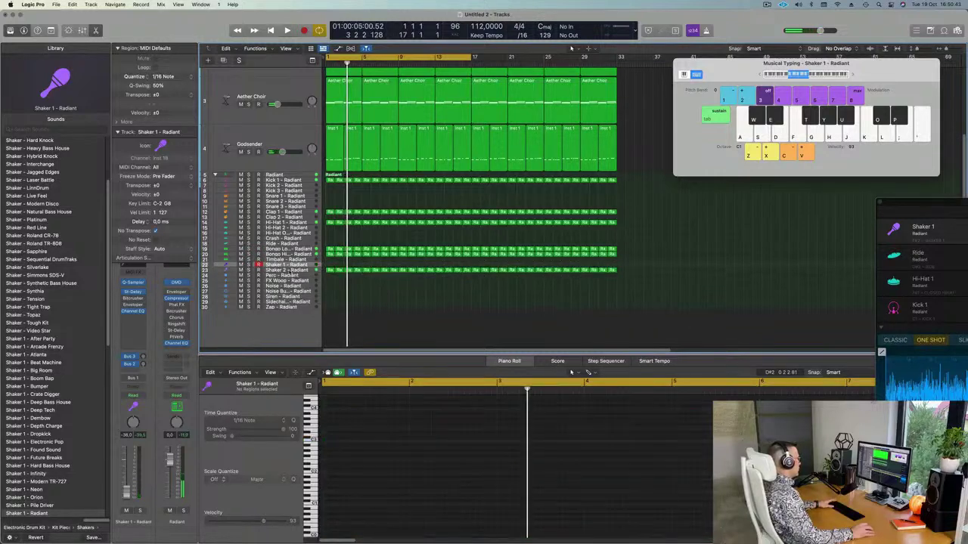
left_click(289, 270)
key("space")
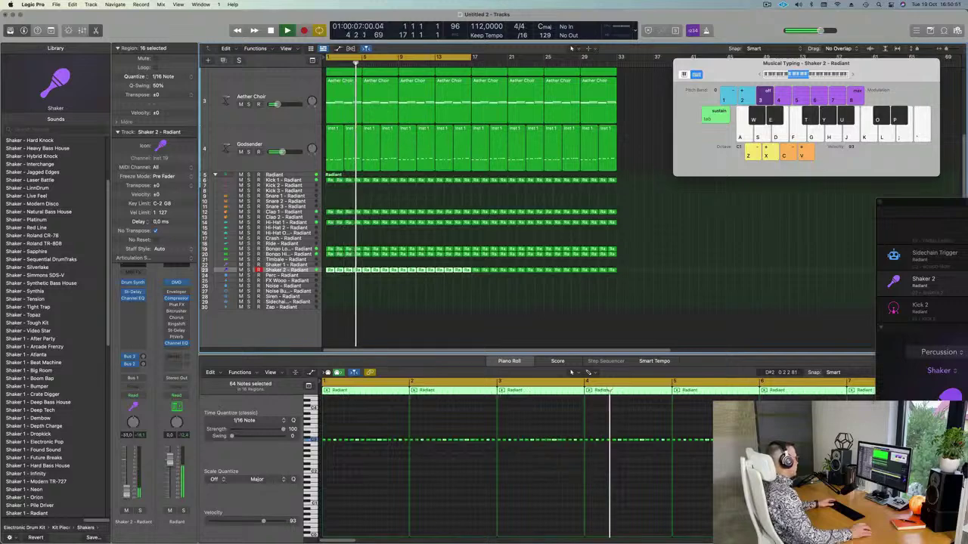
Step: Name all regions in the arrangement after their tracks and colour them by track colour
left_click(468, 327)
key("super+Left")
key("super+Left")
key("super+a")
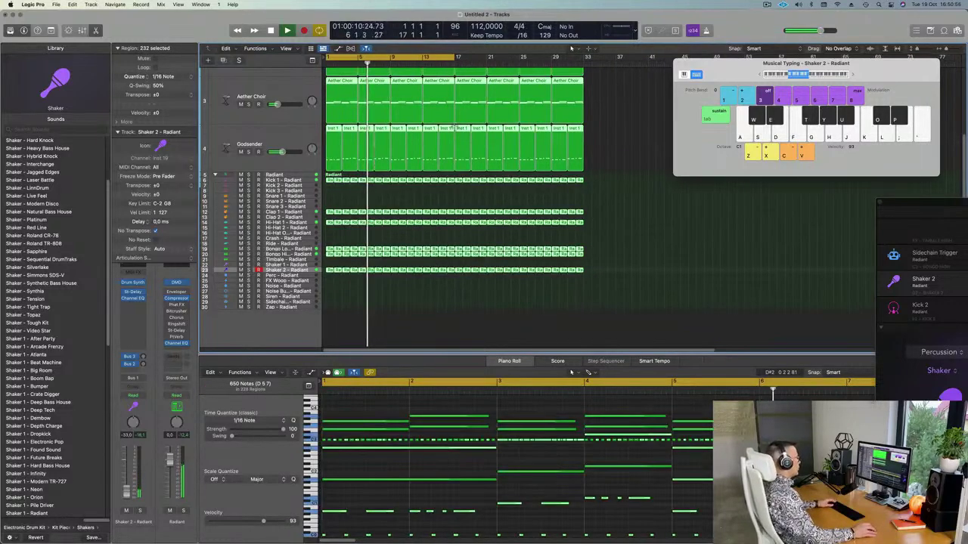
right_click(463, 128)
left_click(465, 130)
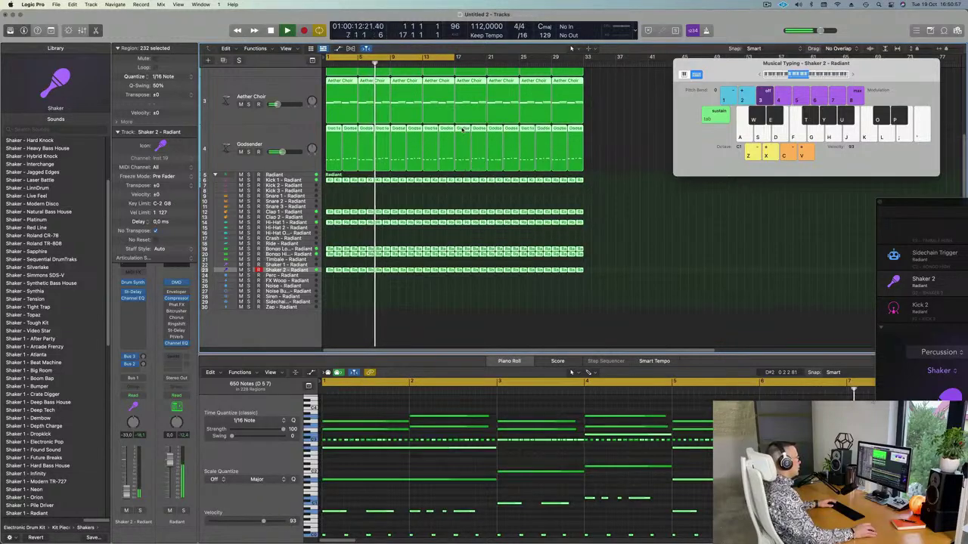
right_click(465, 133)
left_click(469, 141)
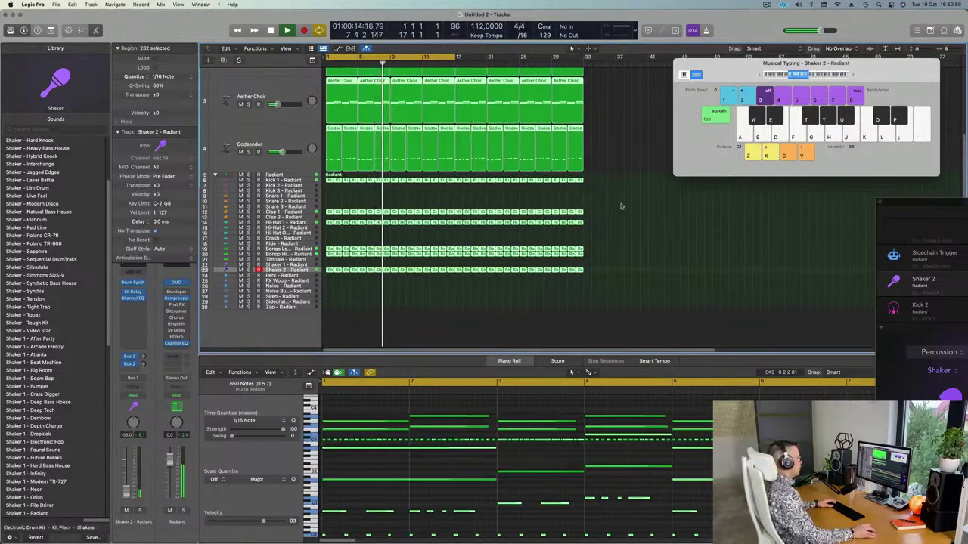
key("super+Right")
scroll(567, 313, "right", 3)
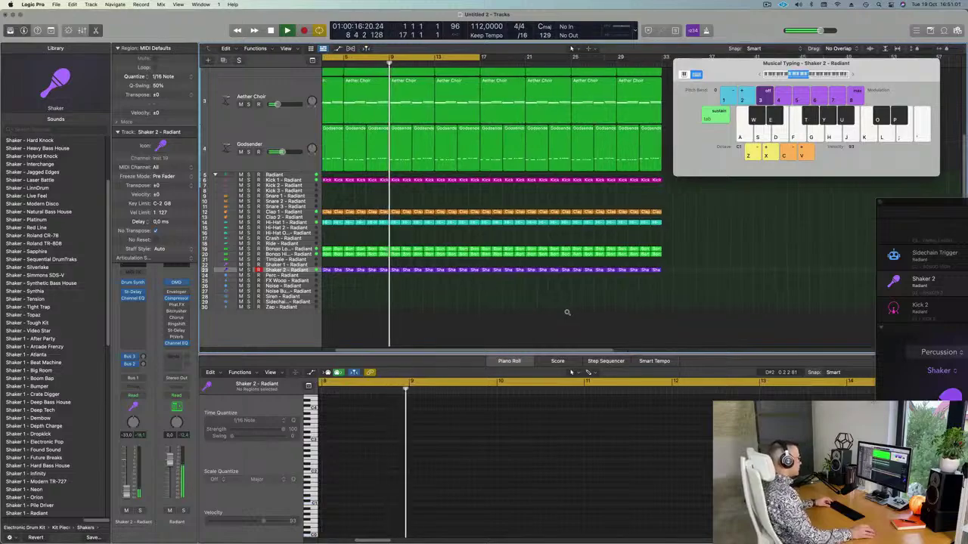
scroll(533, 313, "left", 2)
scroll(533, 313, "down", 1)
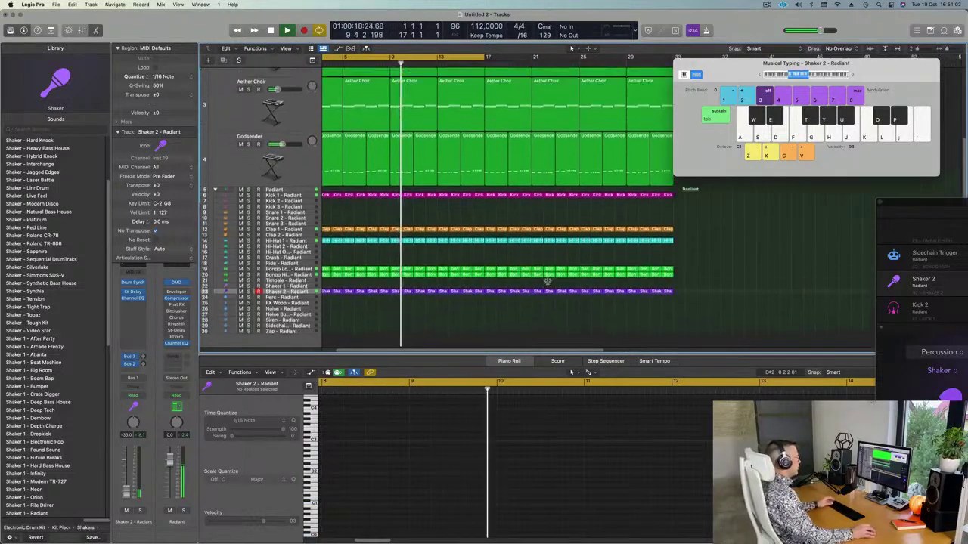